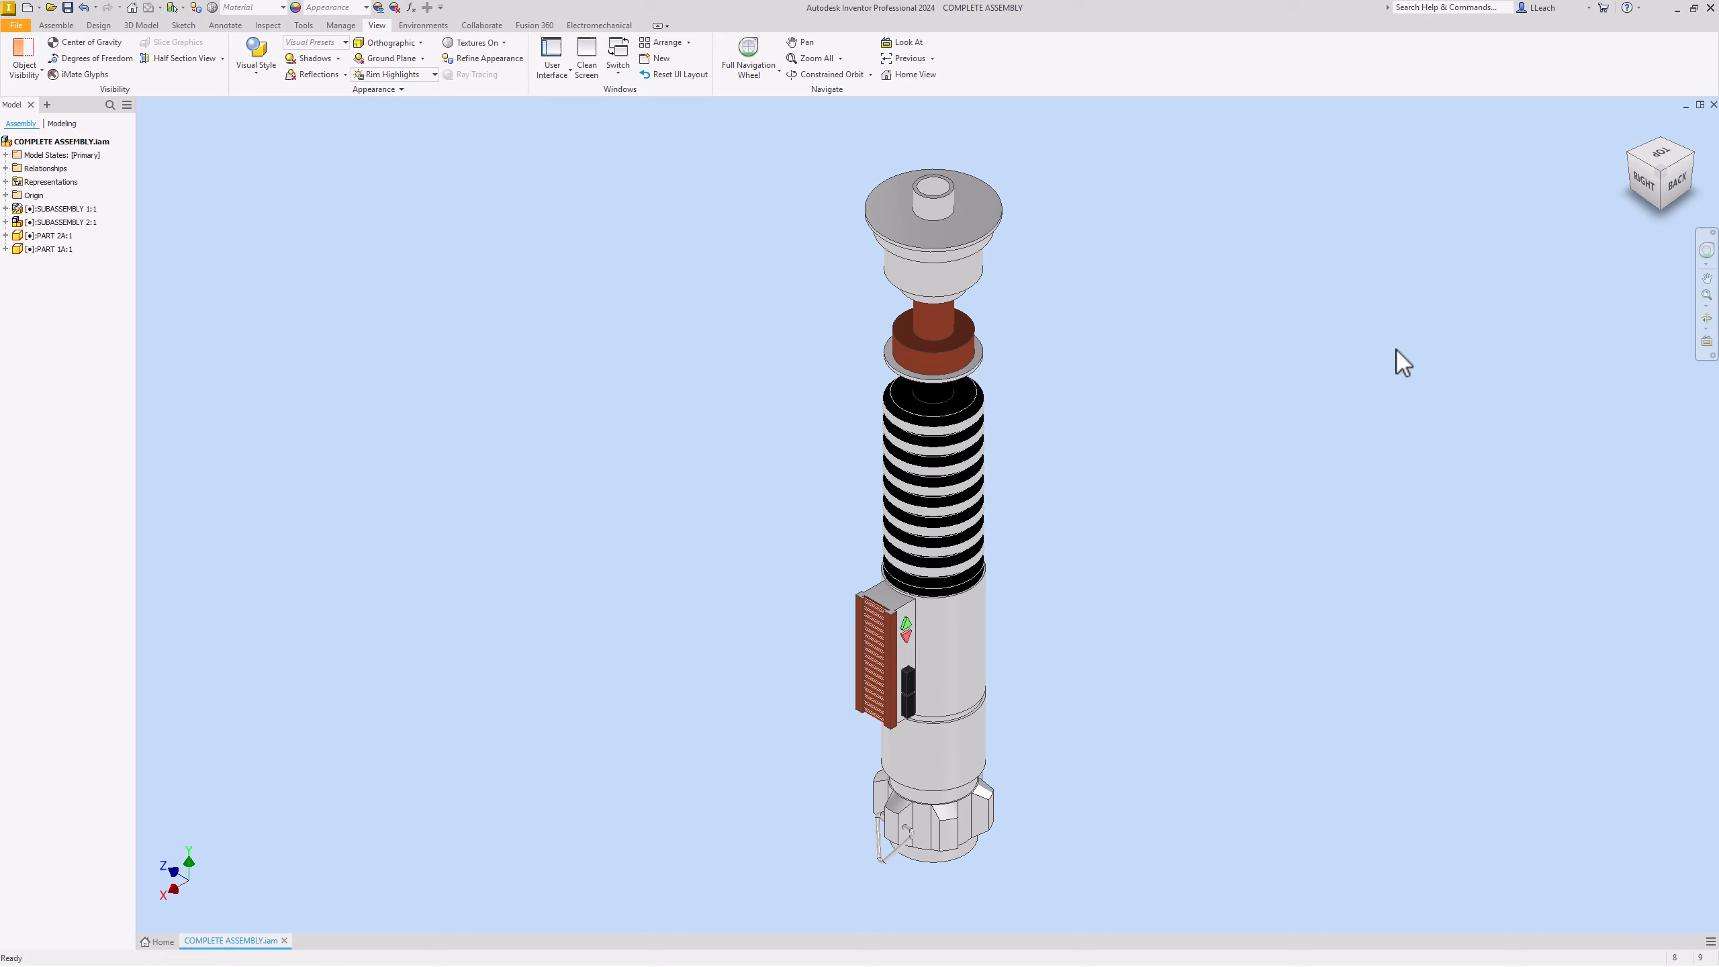
Step: Lay the lightsaber horizontally in a zoomed isometric view and save it as the Home view (Fixed Distance)
{"action": "left_click", "coordinate": [1649, 181]}
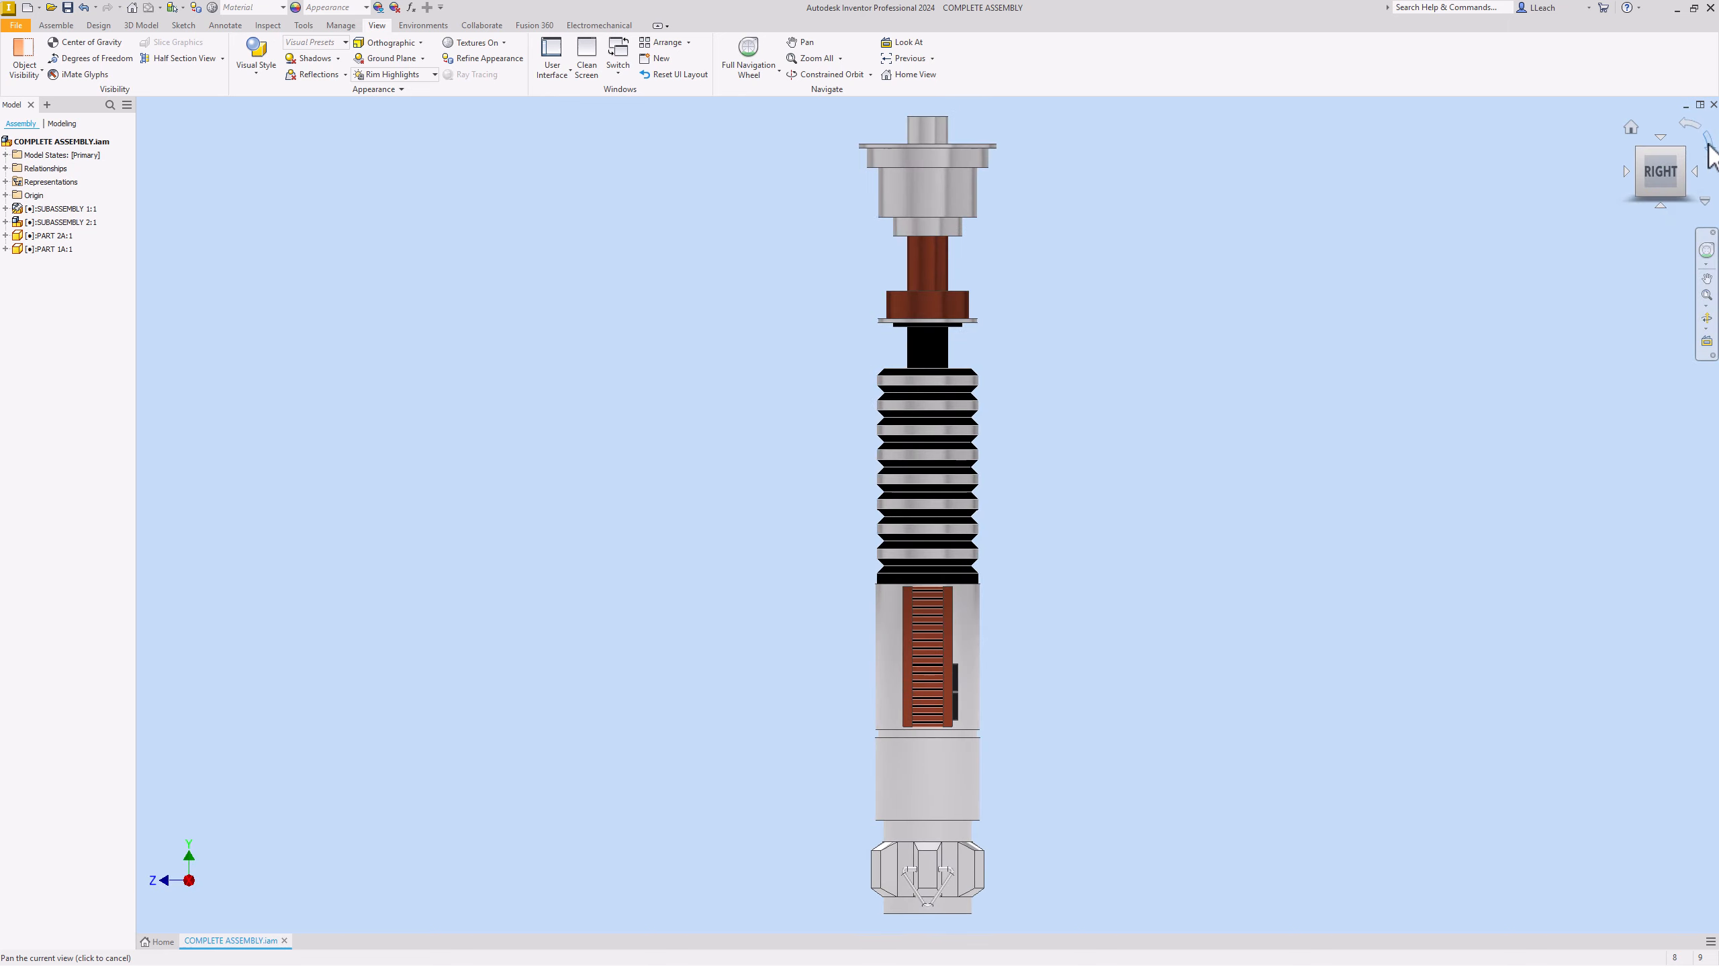
{"action": "left_click", "coordinate": [1711, 149]}
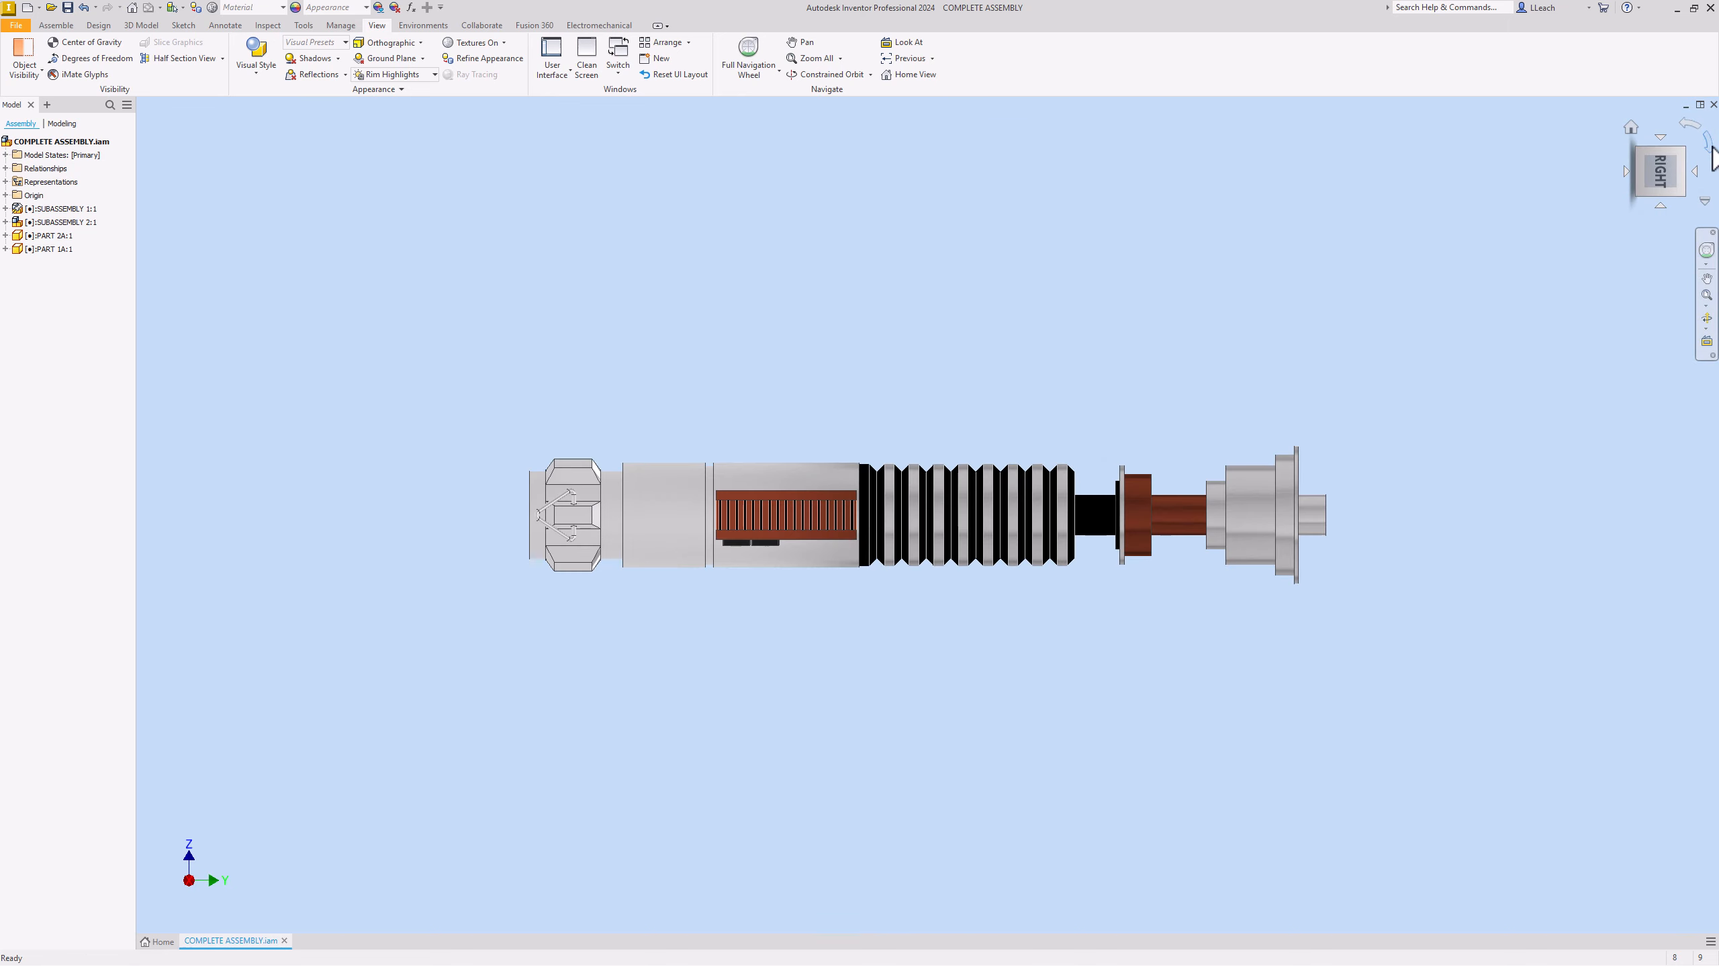
{"action": "left_click", "coordinate": [1662, 206]}
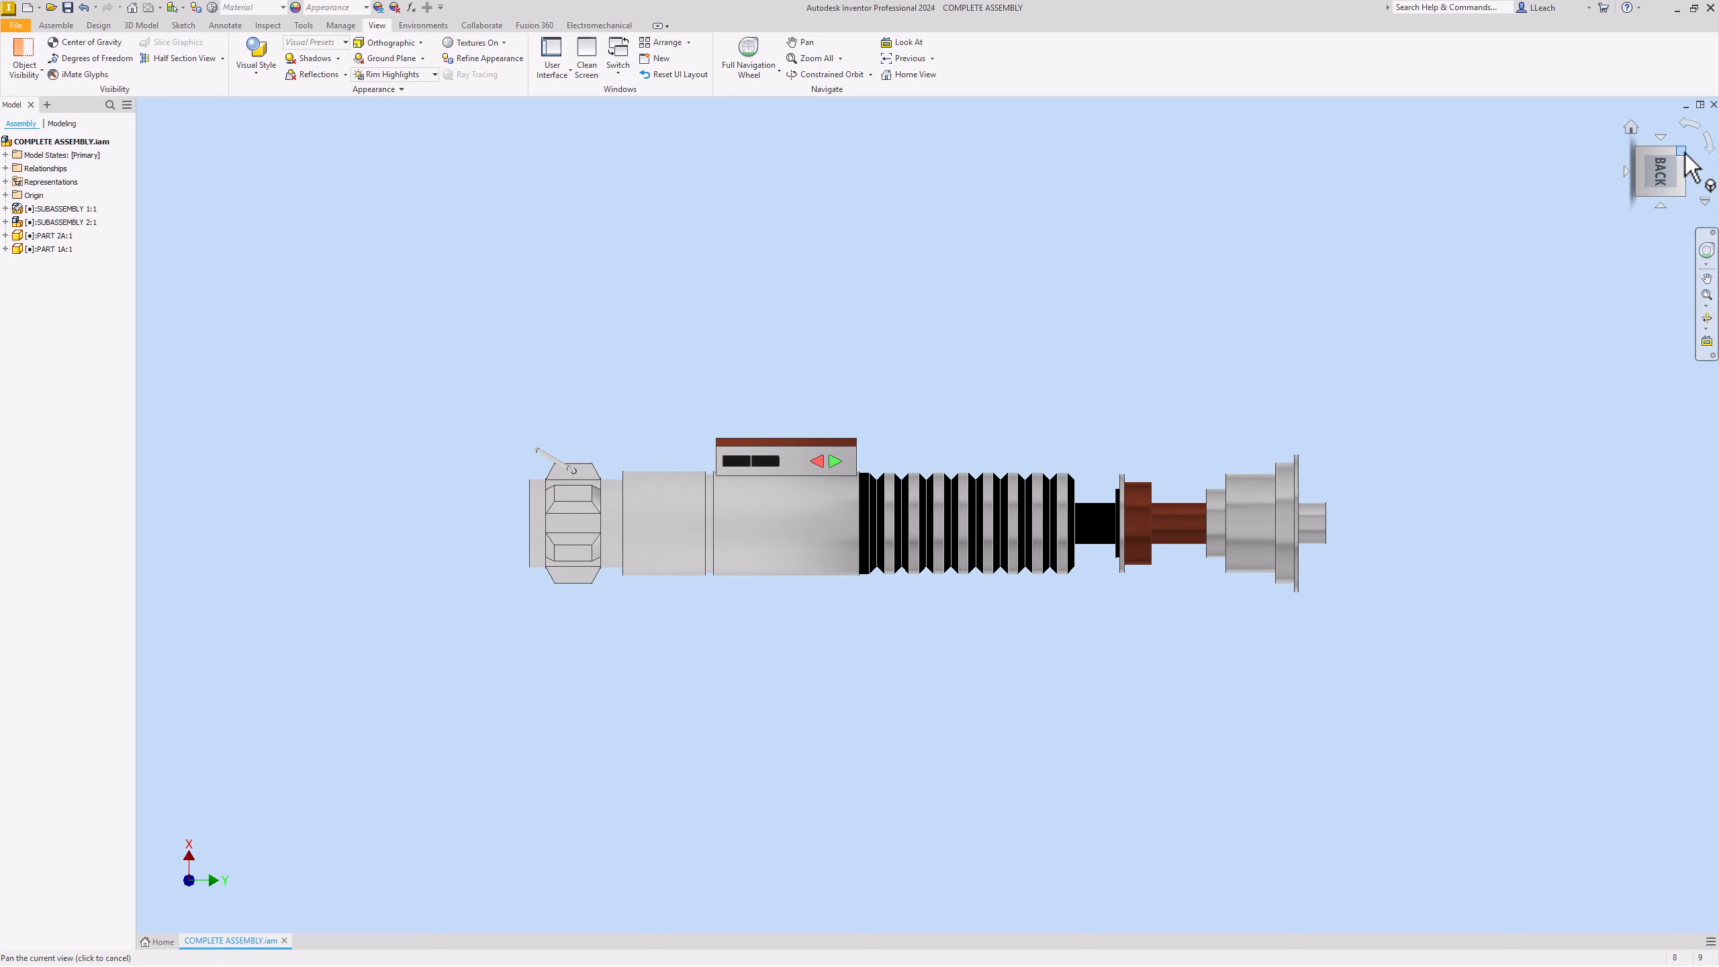
{"action": "left_click", "coordinate": [1684, 153]}
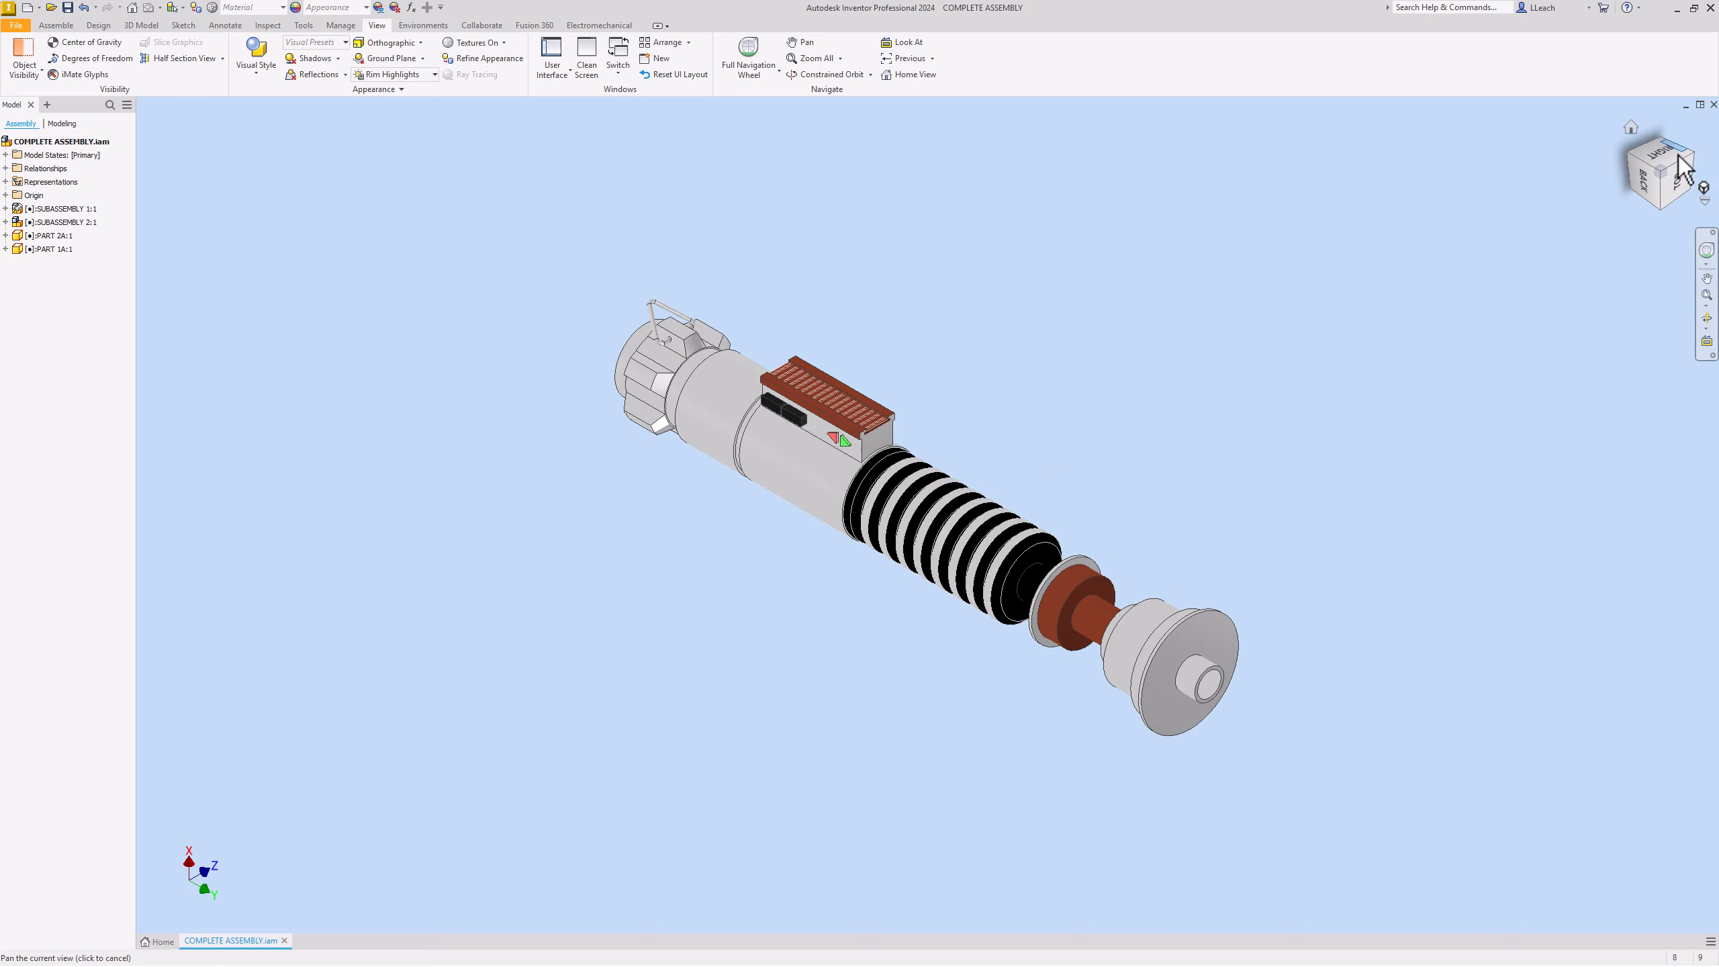
{"action": "scroll", "coordinate": [1131, 370], "scroll_direction": "up", "scroll_amount": 5}
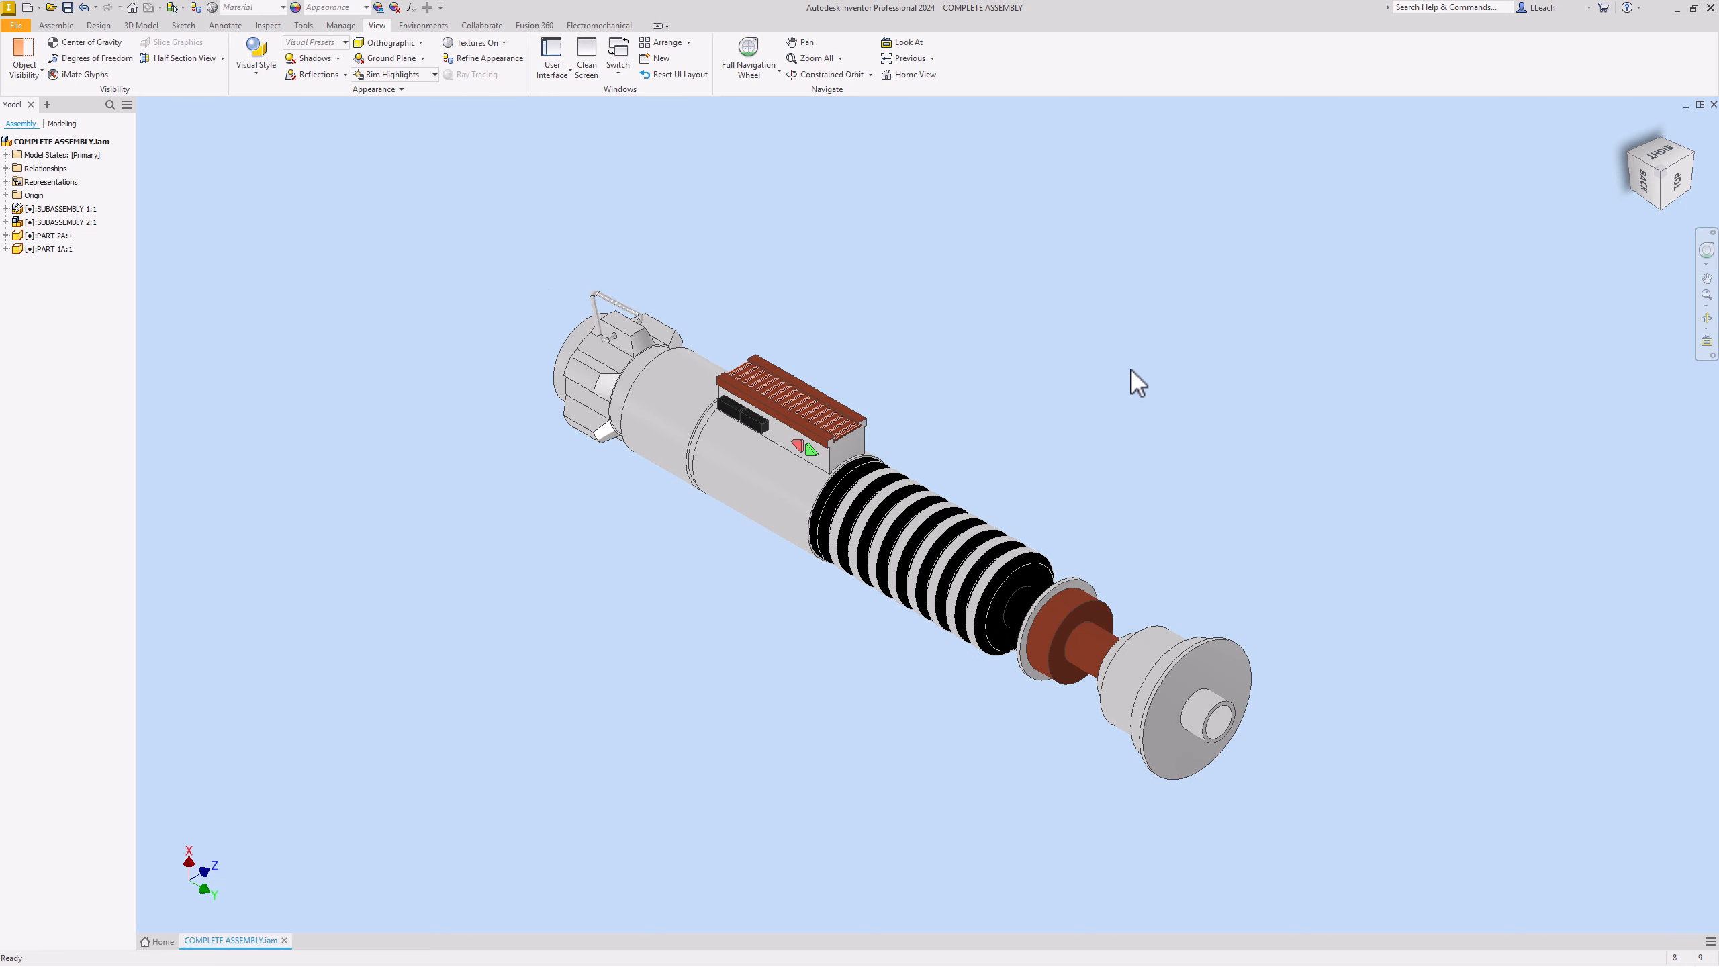
{"action": "middle_click_drag", "start_coordinate": [1131, 369], "coordinate": [1163, 356]}
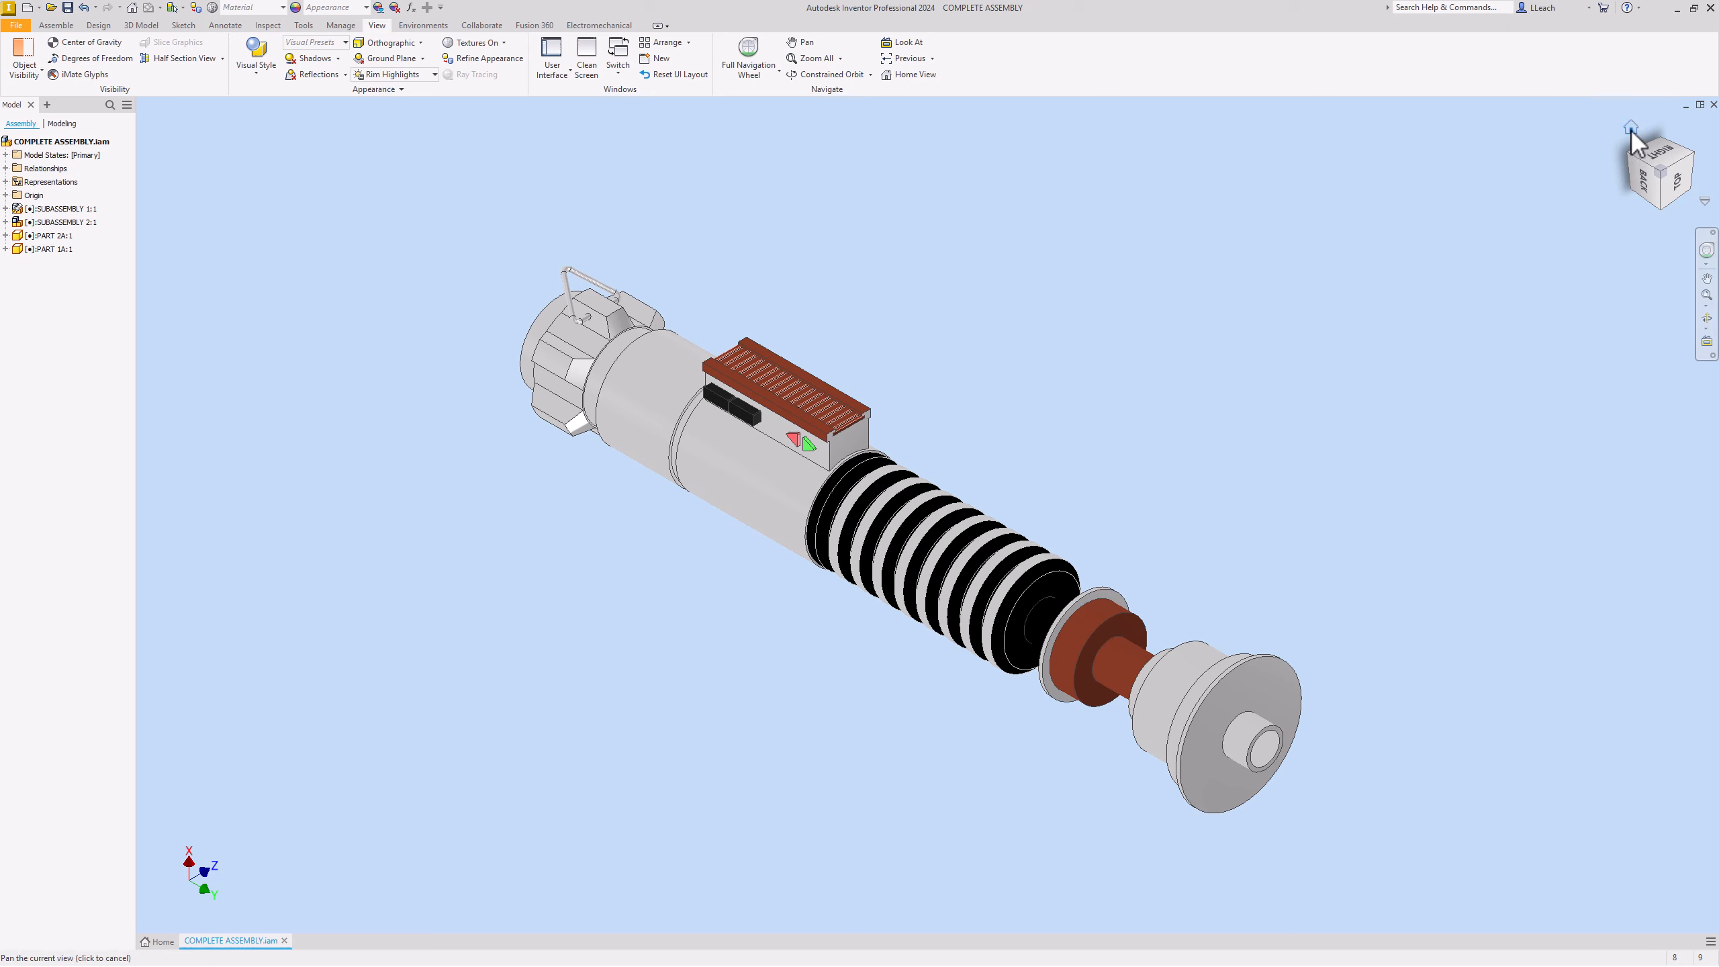
{"action": "right_click", "coordinate": [1633, 134]}
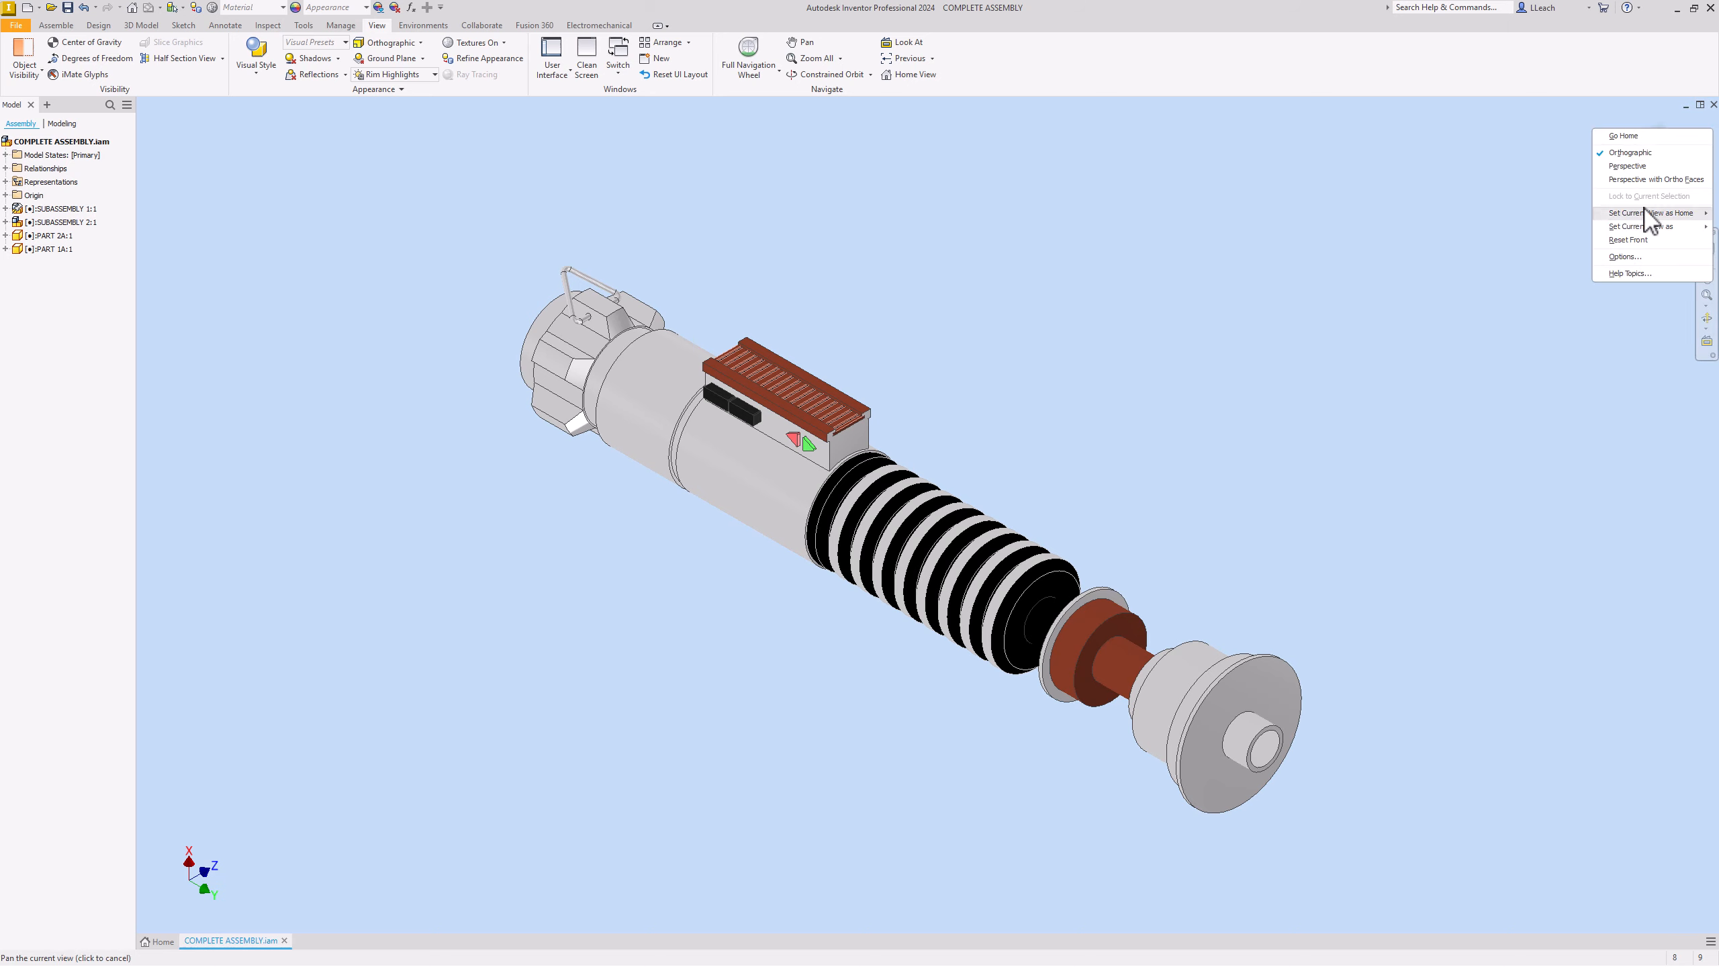
{"action": "mouse_move", "coordinate": [1639, 218]}
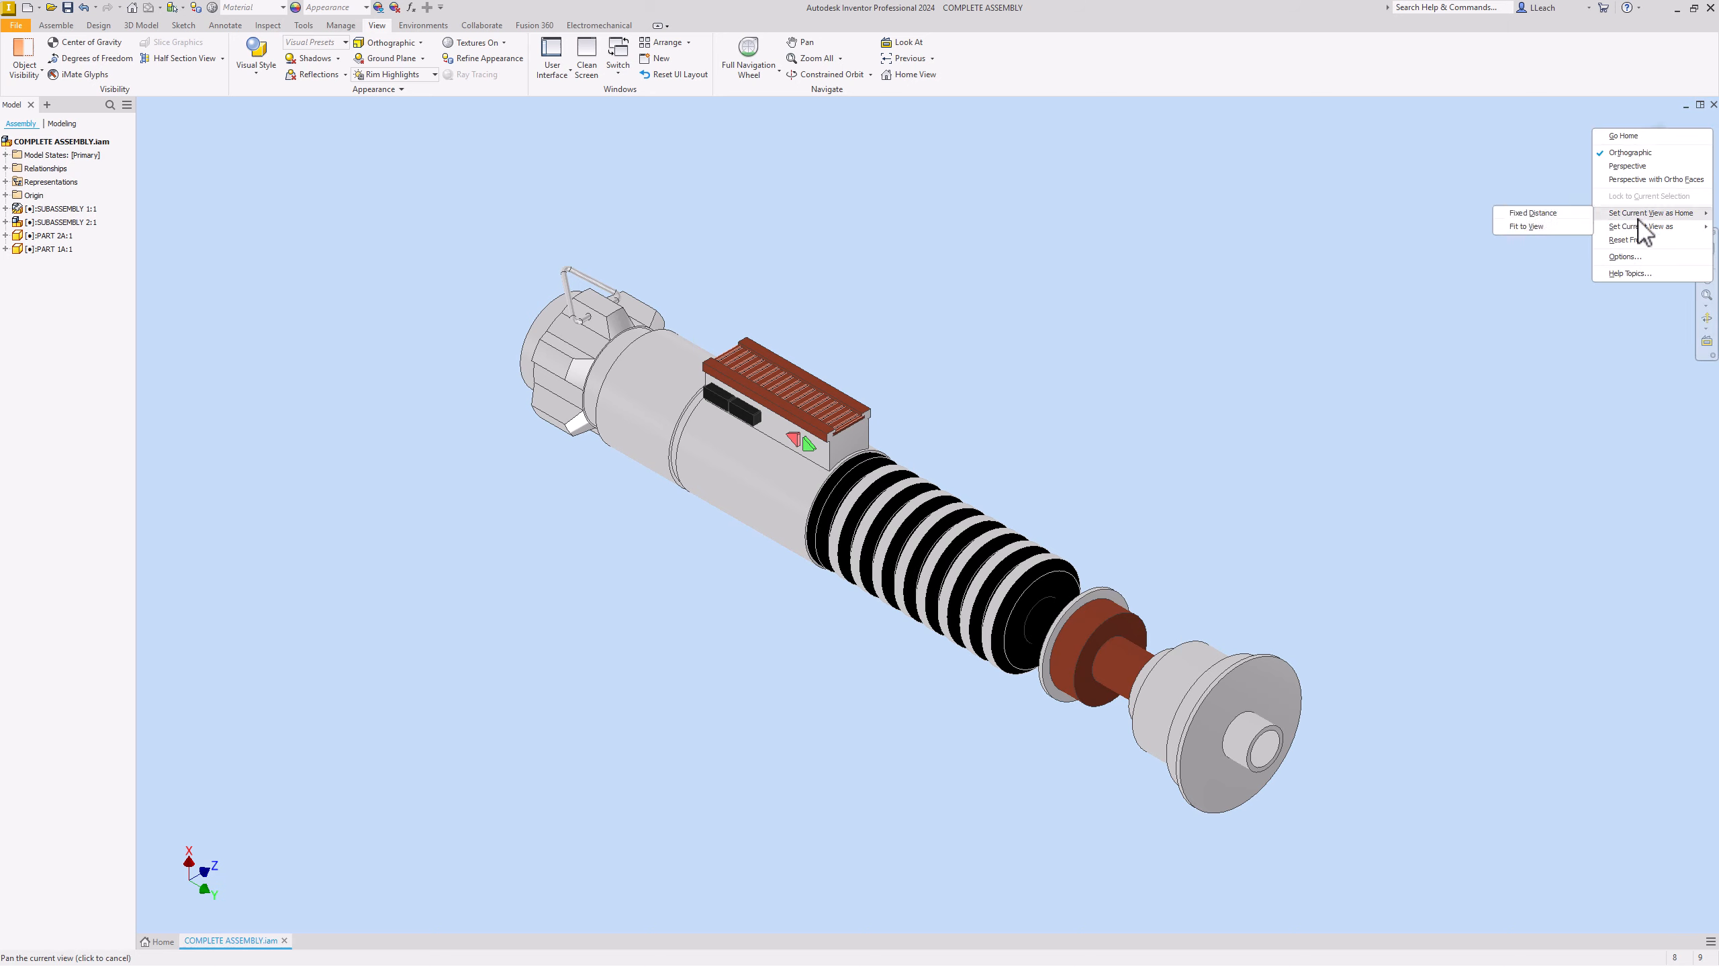
{"action": "left_click", "coordinate": [1533, 214]}
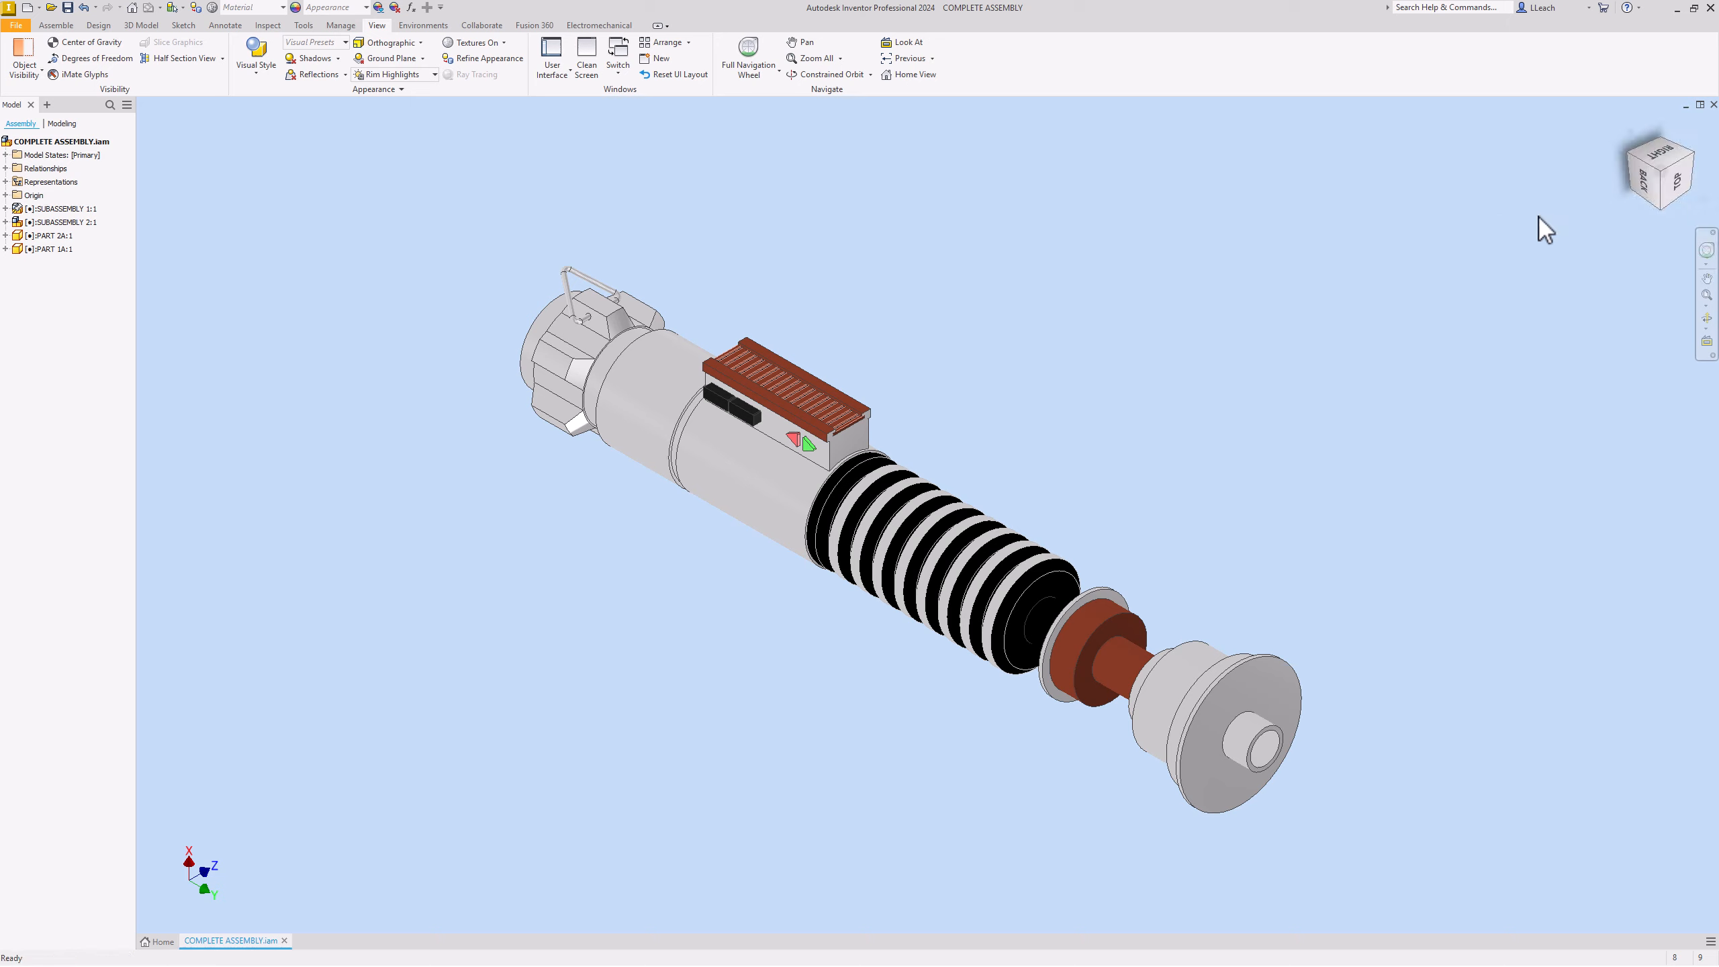
Step: Define the hilt's flat side view as the Front view, then return to the isometric Home view
{"action": "left_click", "coordinate": [1647, 188]}
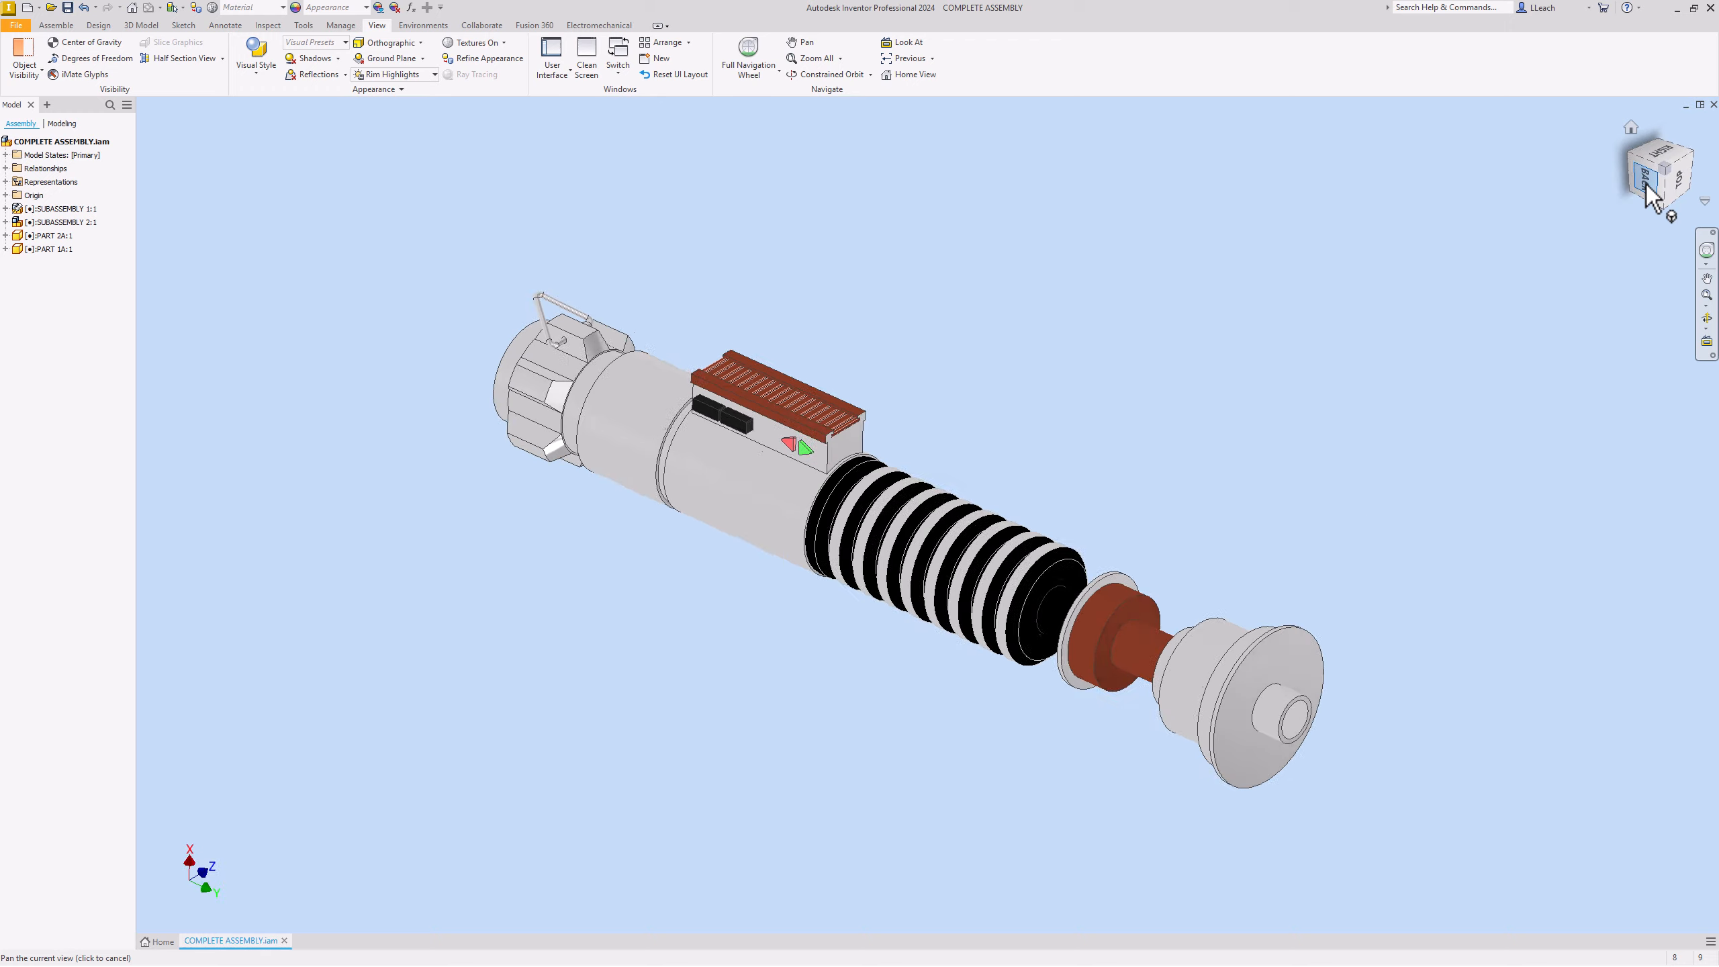
{"action": "right_click", "coordinate": [1664, 177]}
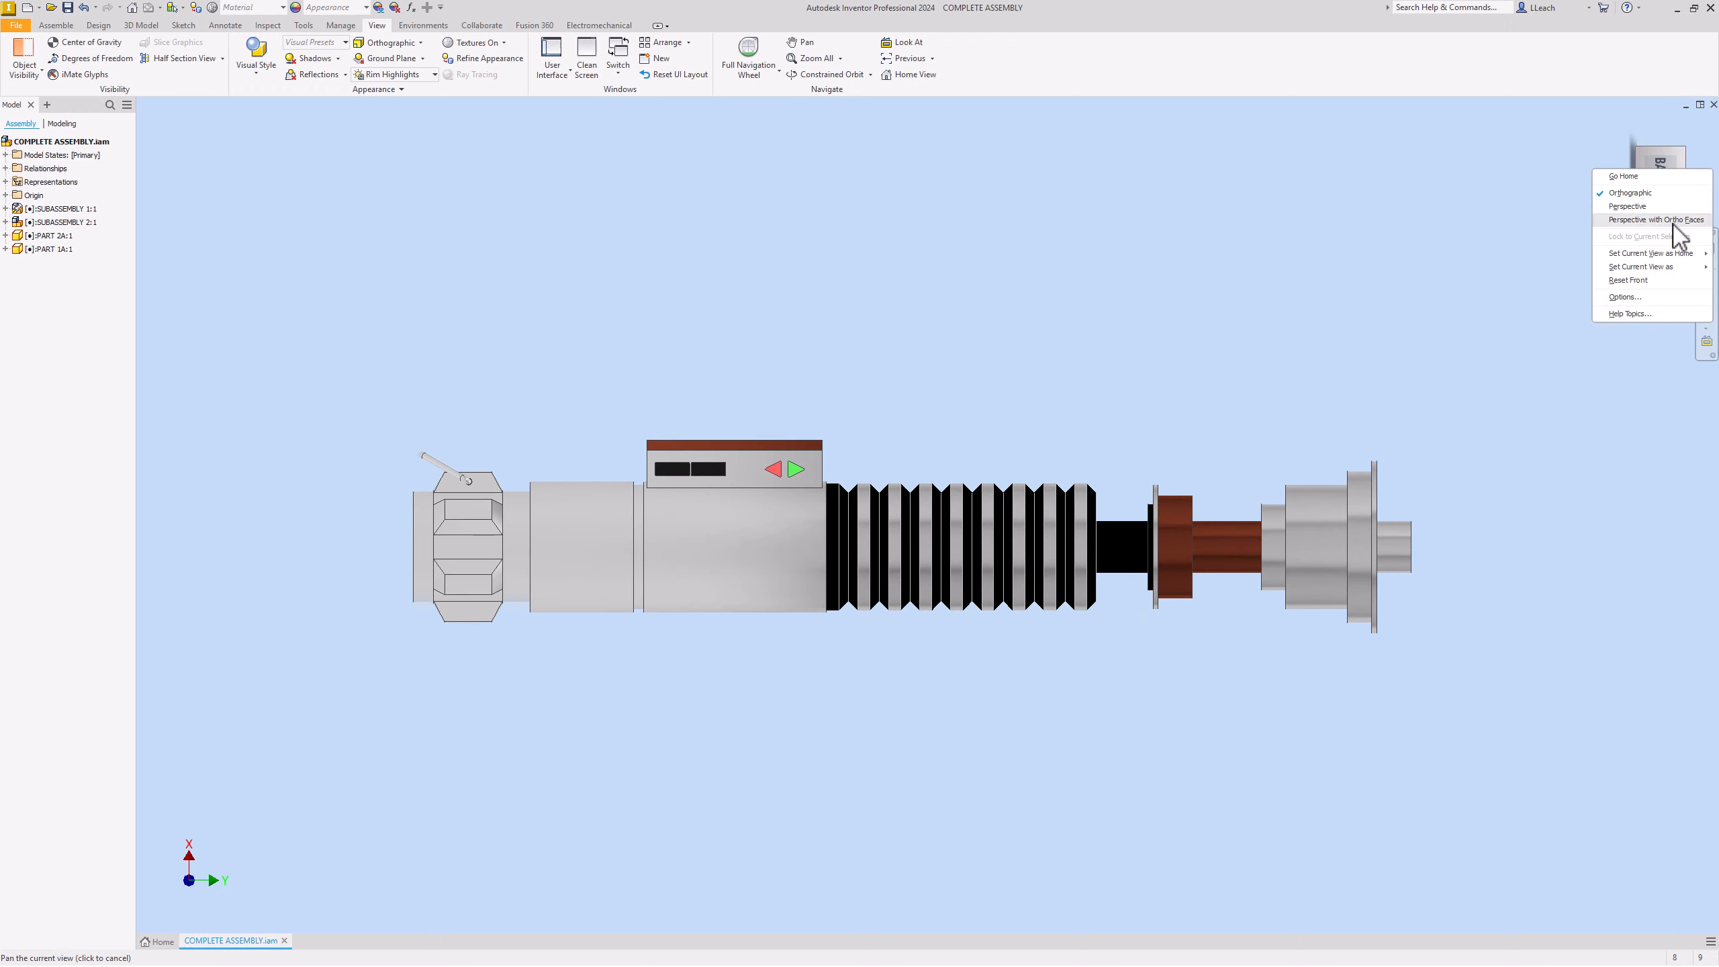
{"action": "mouse_move", "coordinate": [1655, 267]}
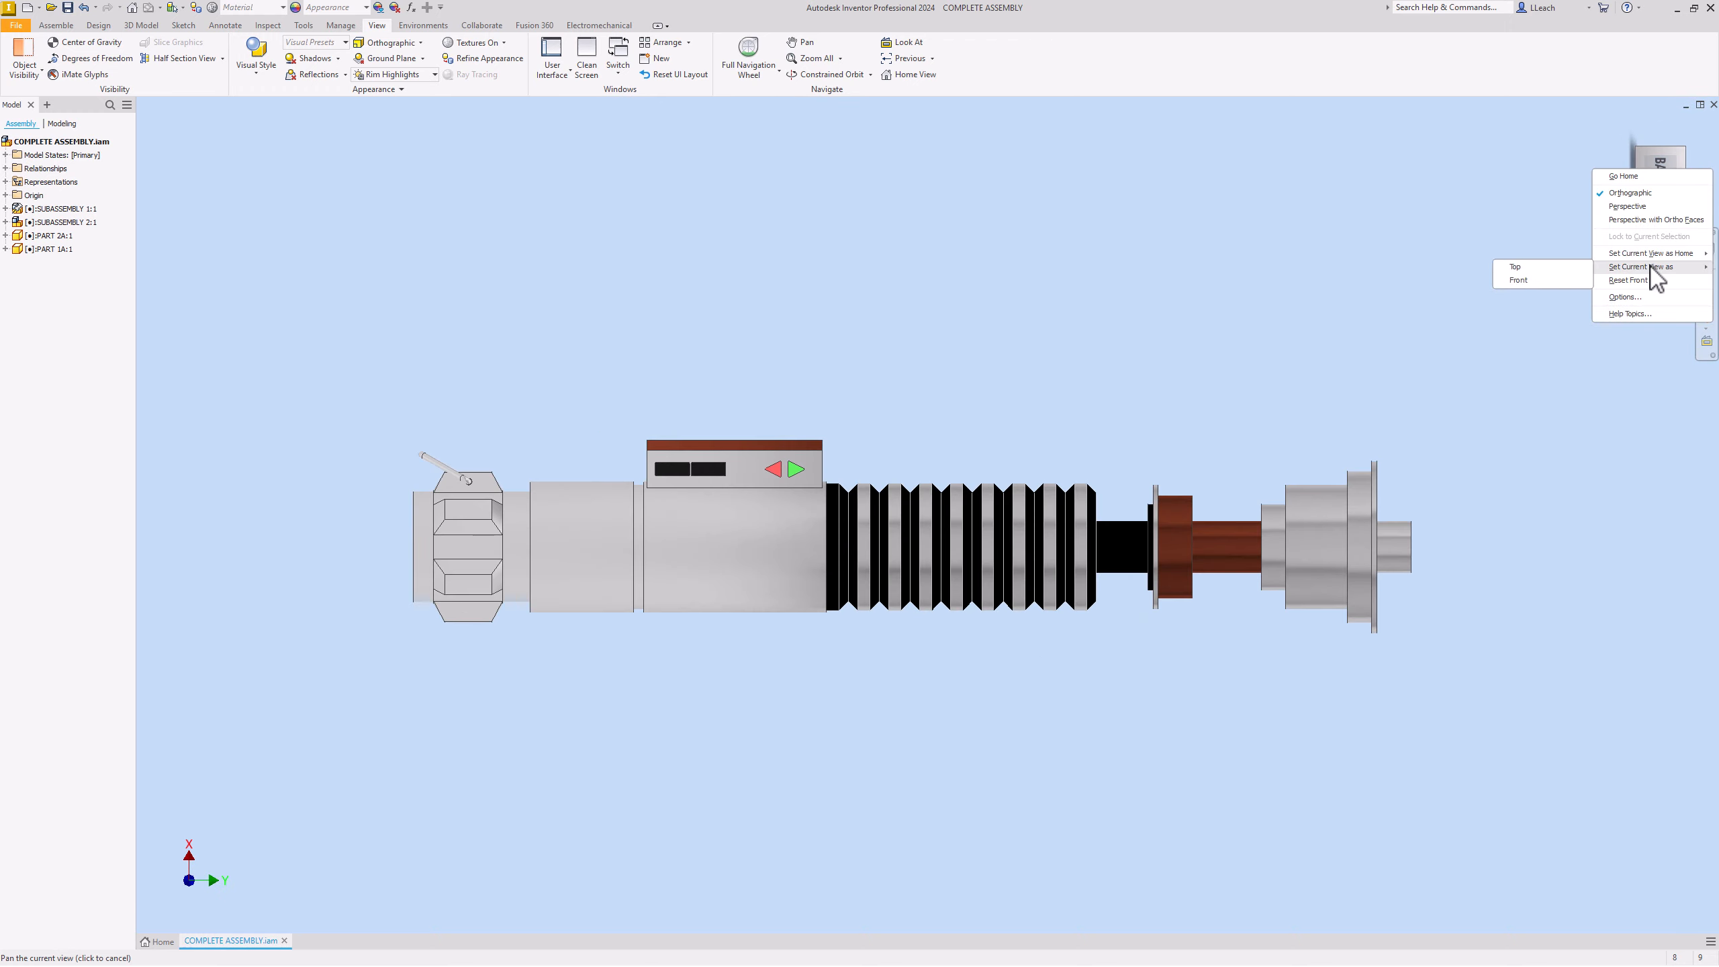
{"action": "left_click", "coordinate": [1531, 279]}
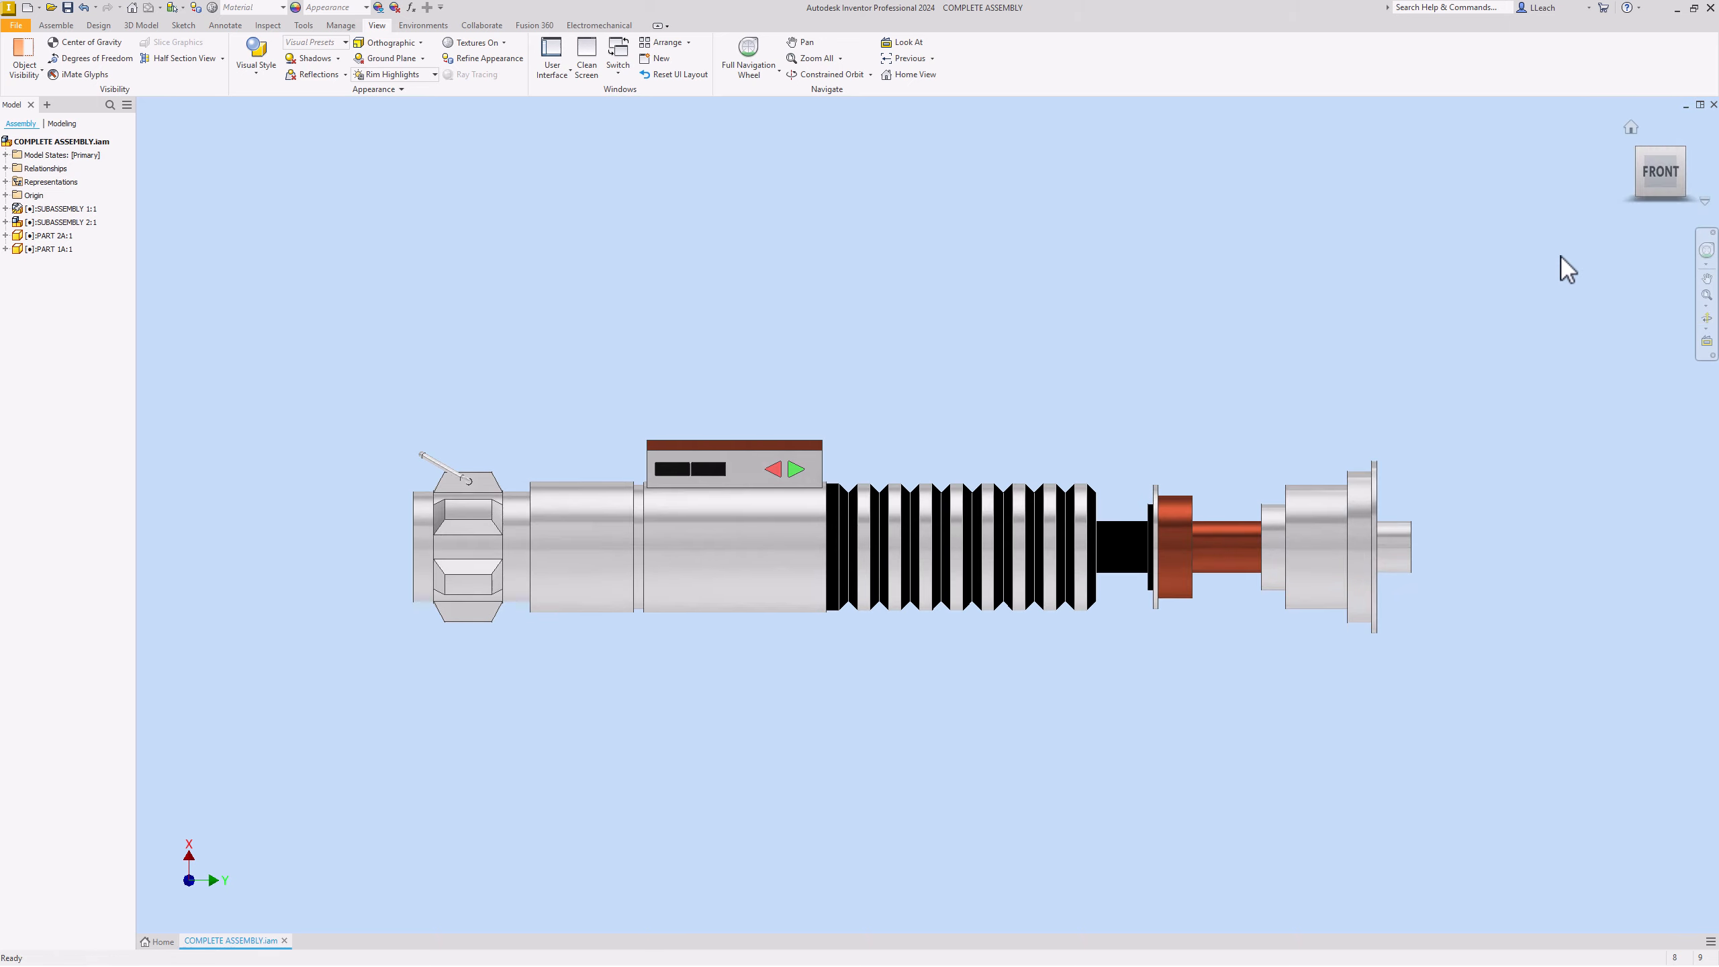
{"action": "left_click", "coordinate": [1631, 128]}
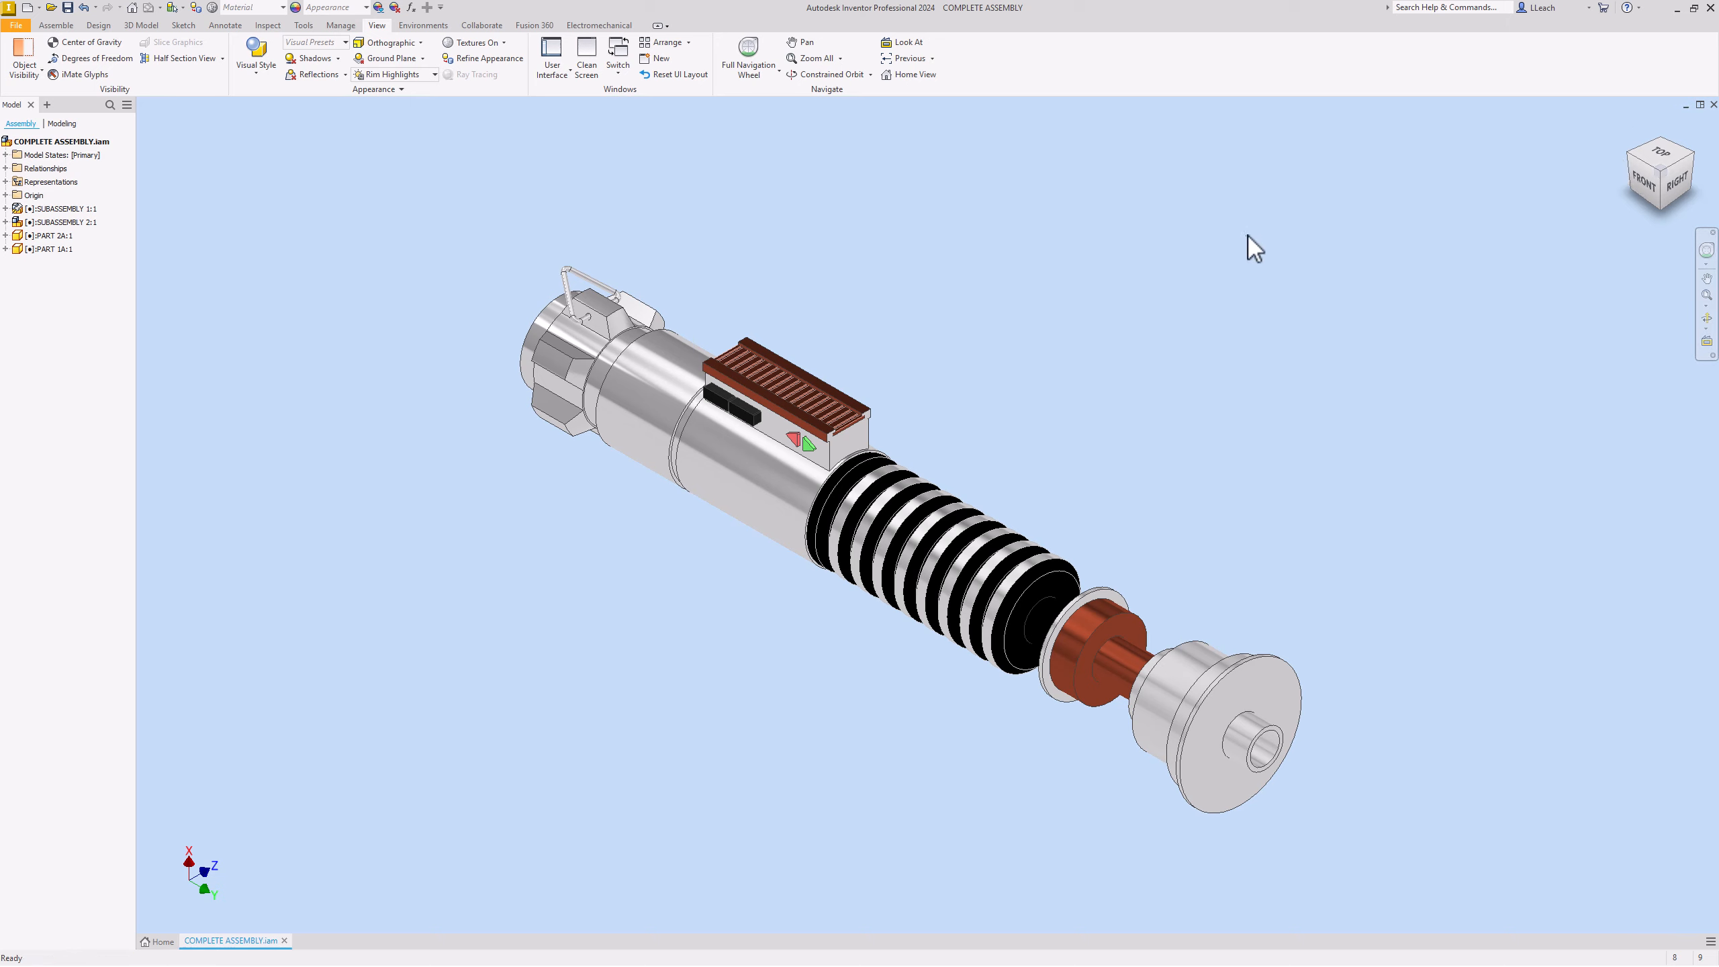
Step: Save the assembly, then create a Standard (mm).ipn presentation with COMPLETE ASSEMBLY inserted
{"action": "left_click", "coordinate": [17, 27]}
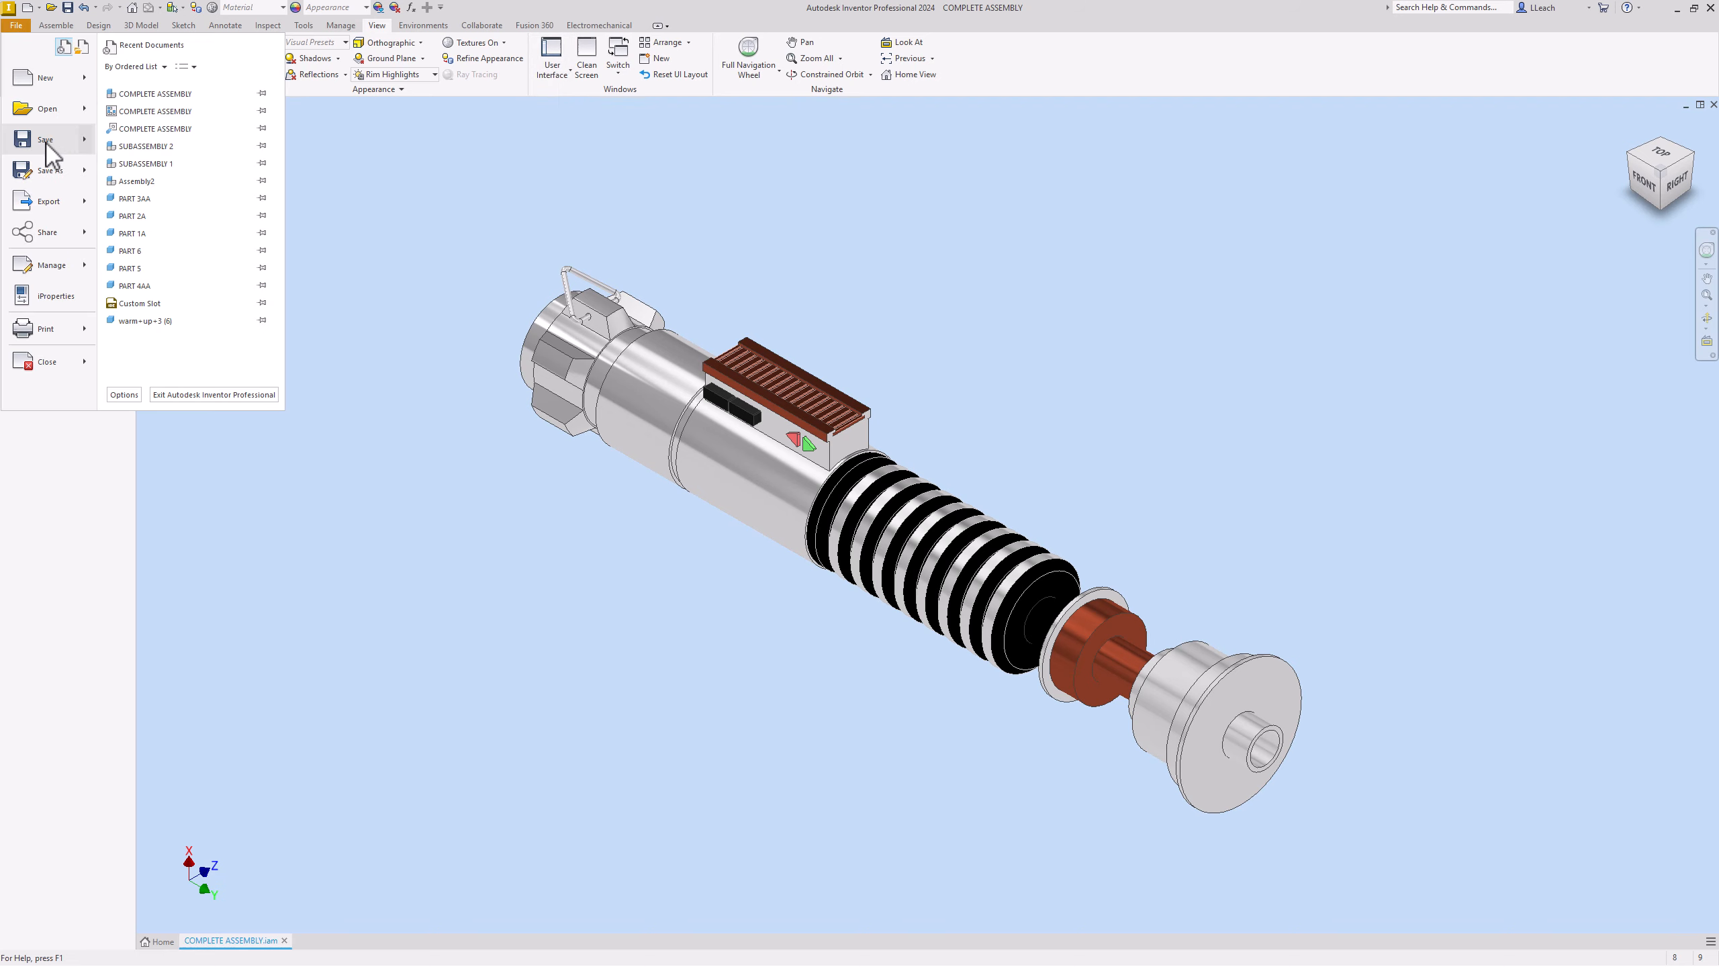
{"action": "left_click", "coordinate": [46, 141]}
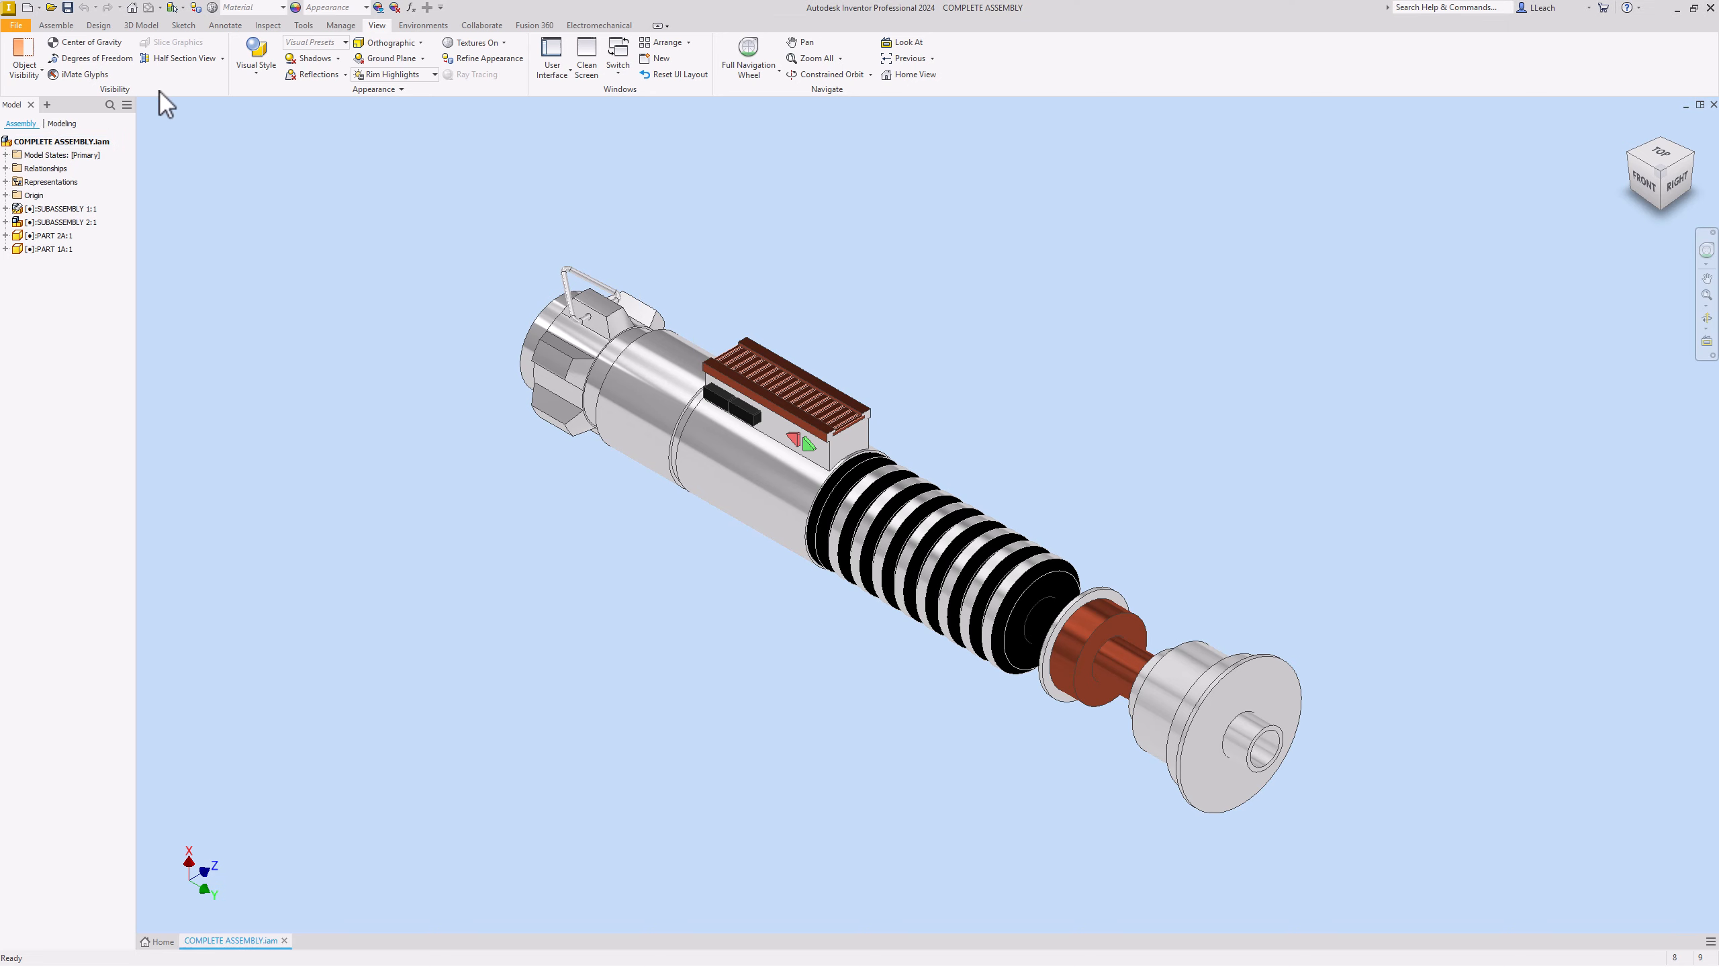
{"action": "left_click", "coordinate": [17, 26]}
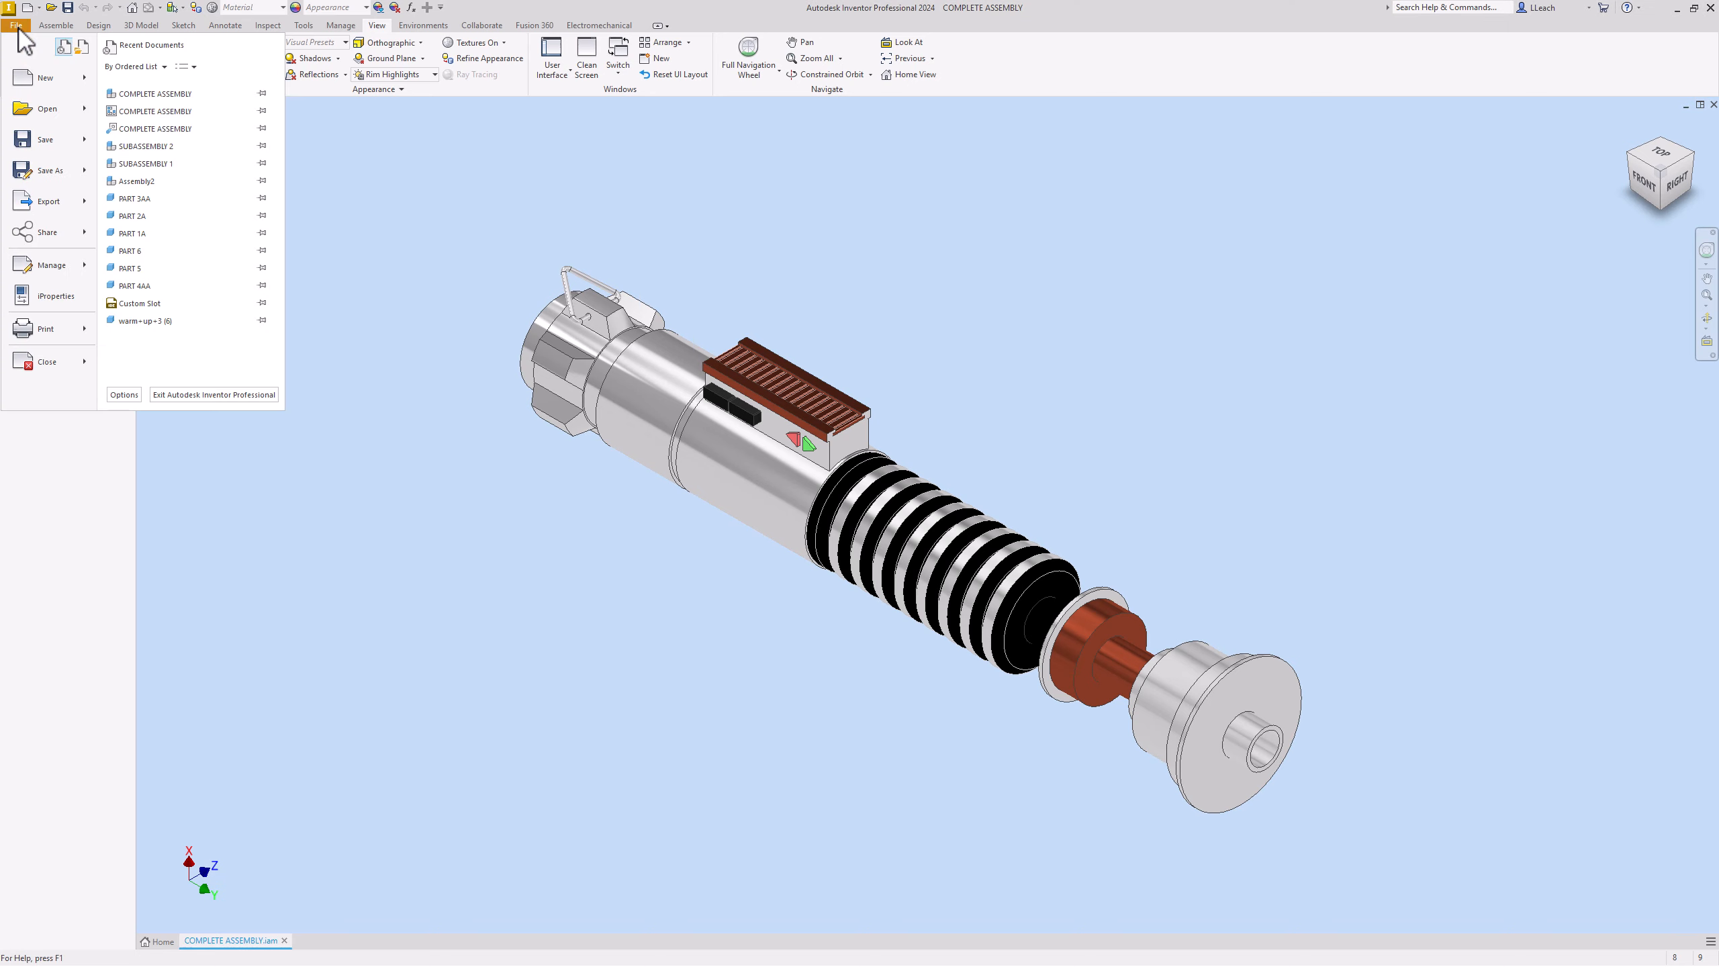
{"action": "left_click", "coordinate": [45, 78]}
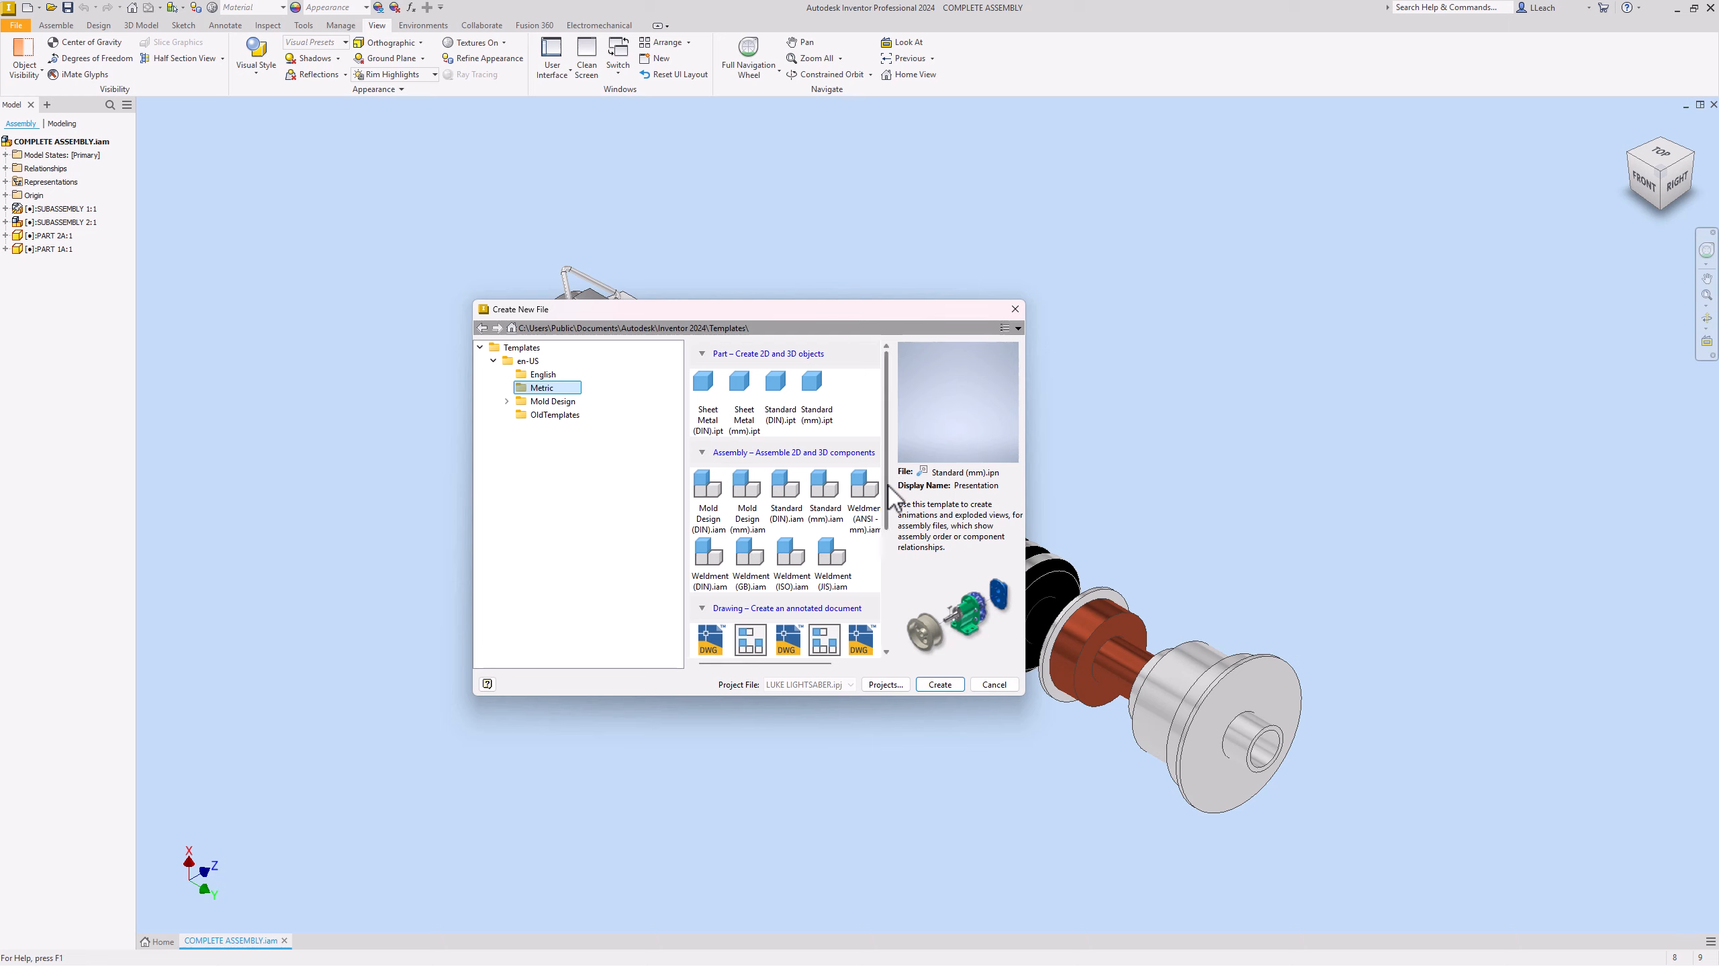
{"action": "left_click_drag", "start_coordinate": [887, 488], "coordinate": [906, 638]}
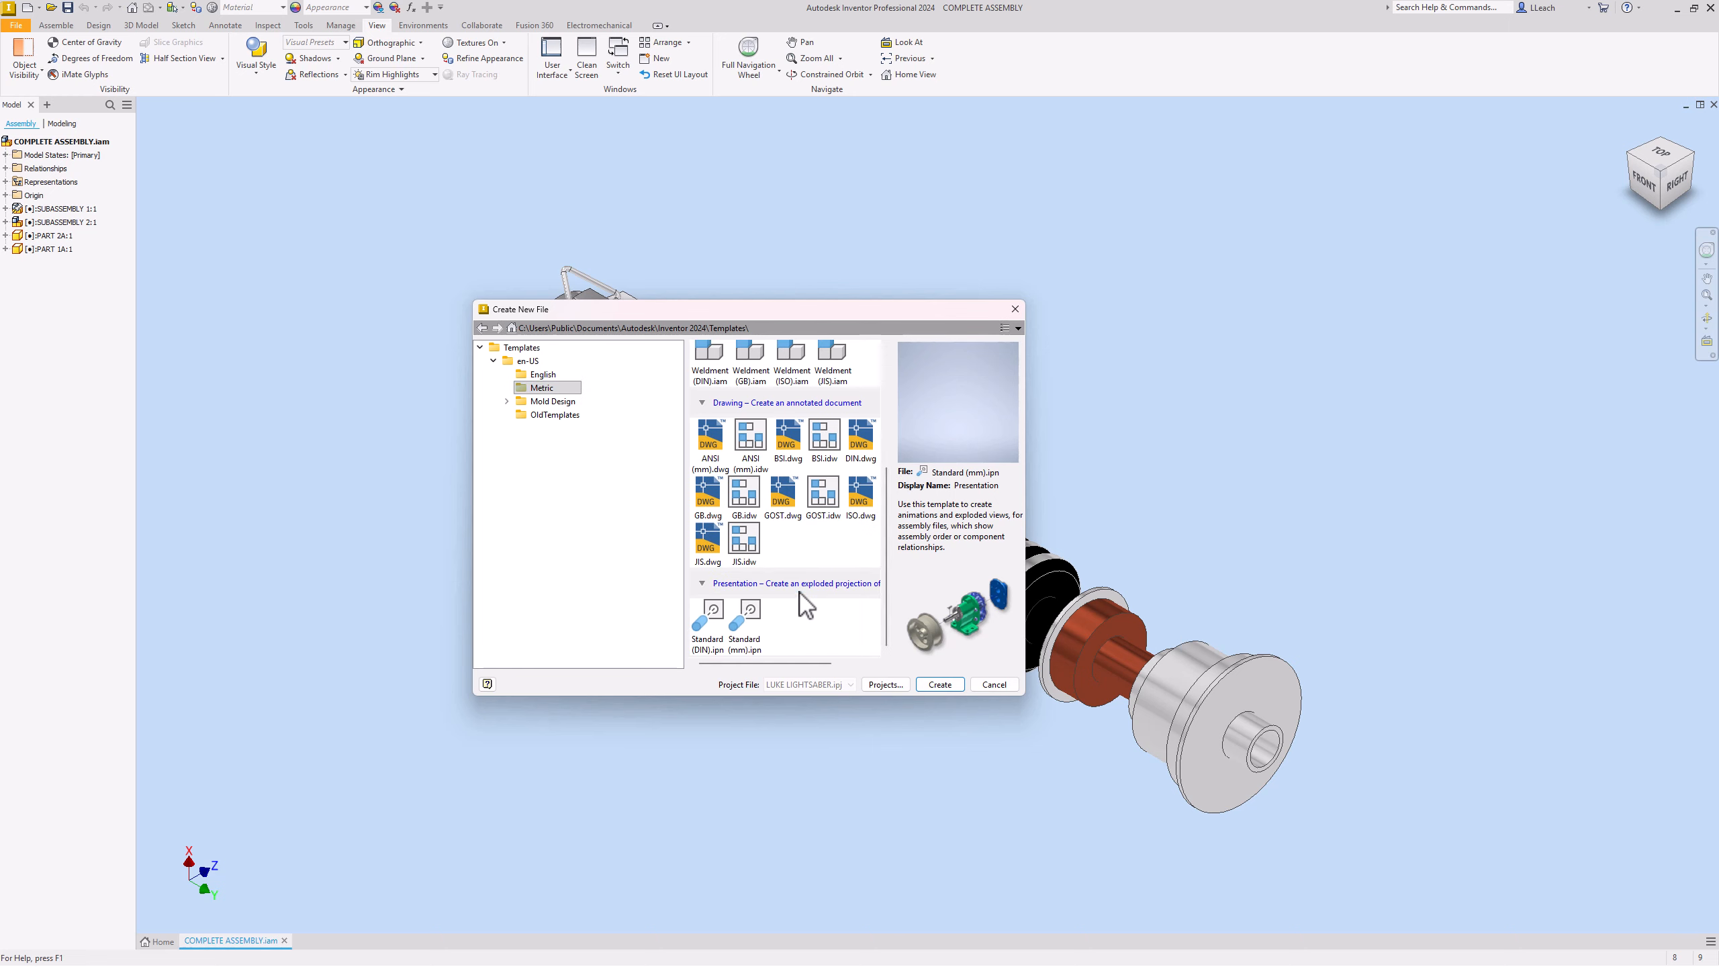
{"action": "left_click", "coordinate": [751, 629]}
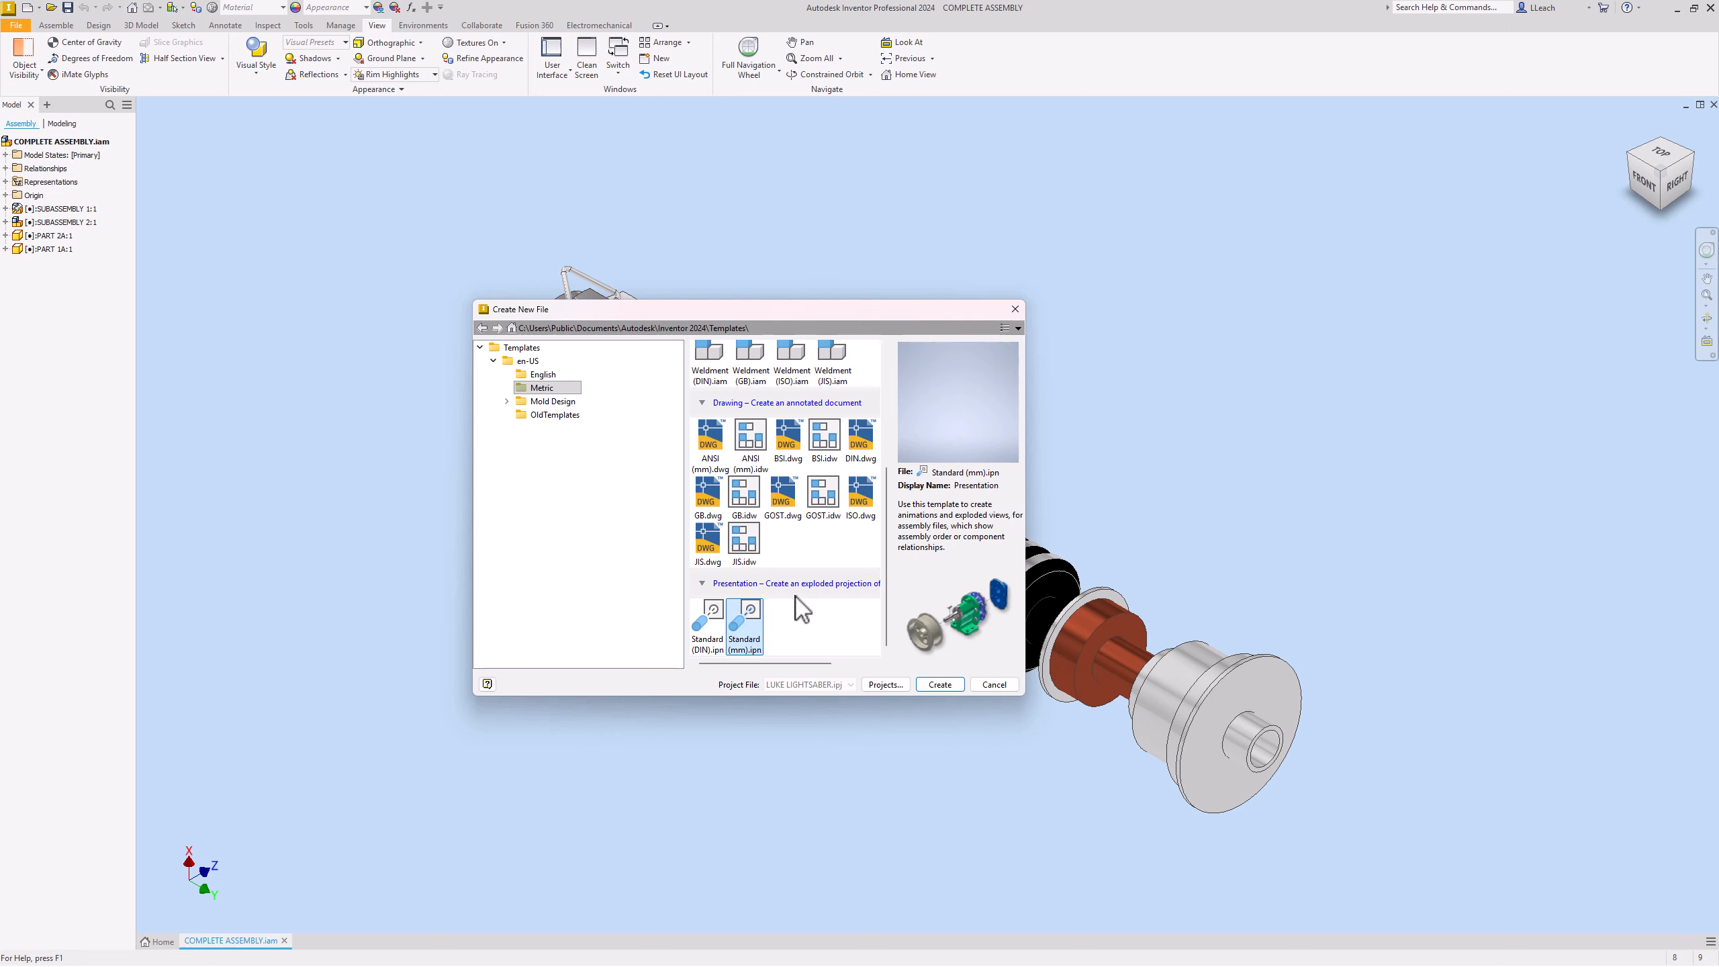
{"action": "left_click", "coordinate": [940, 683]}
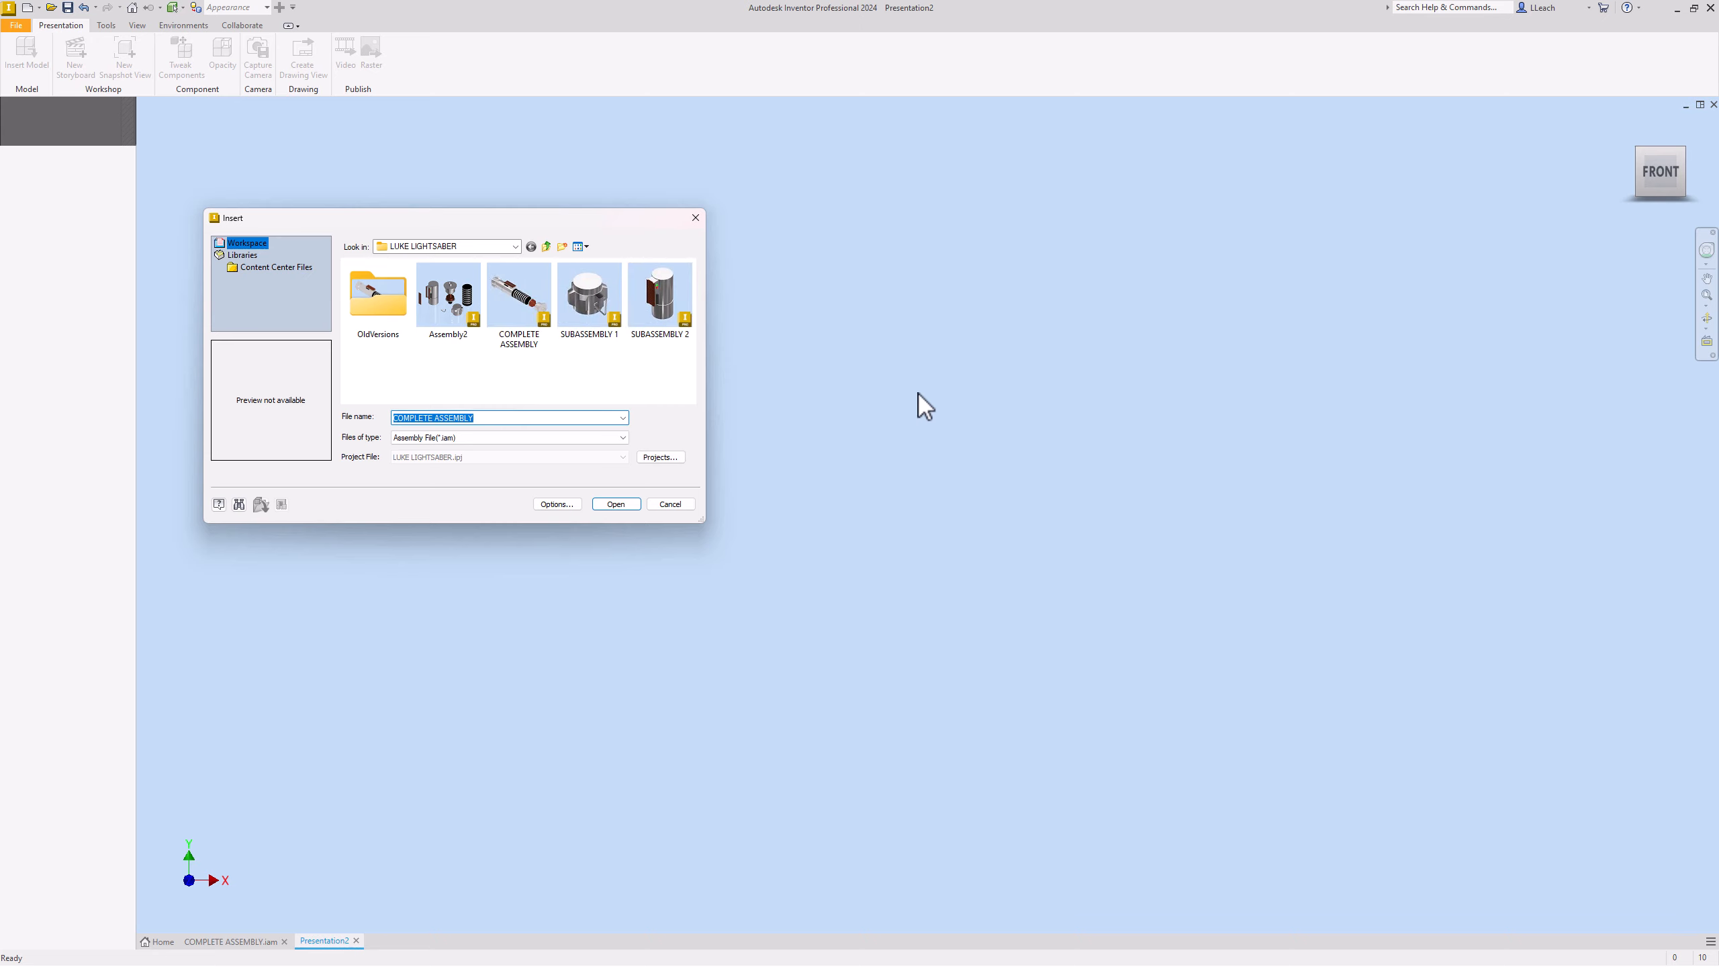
{"action": "left_click", "coordinate": [518, 313]}
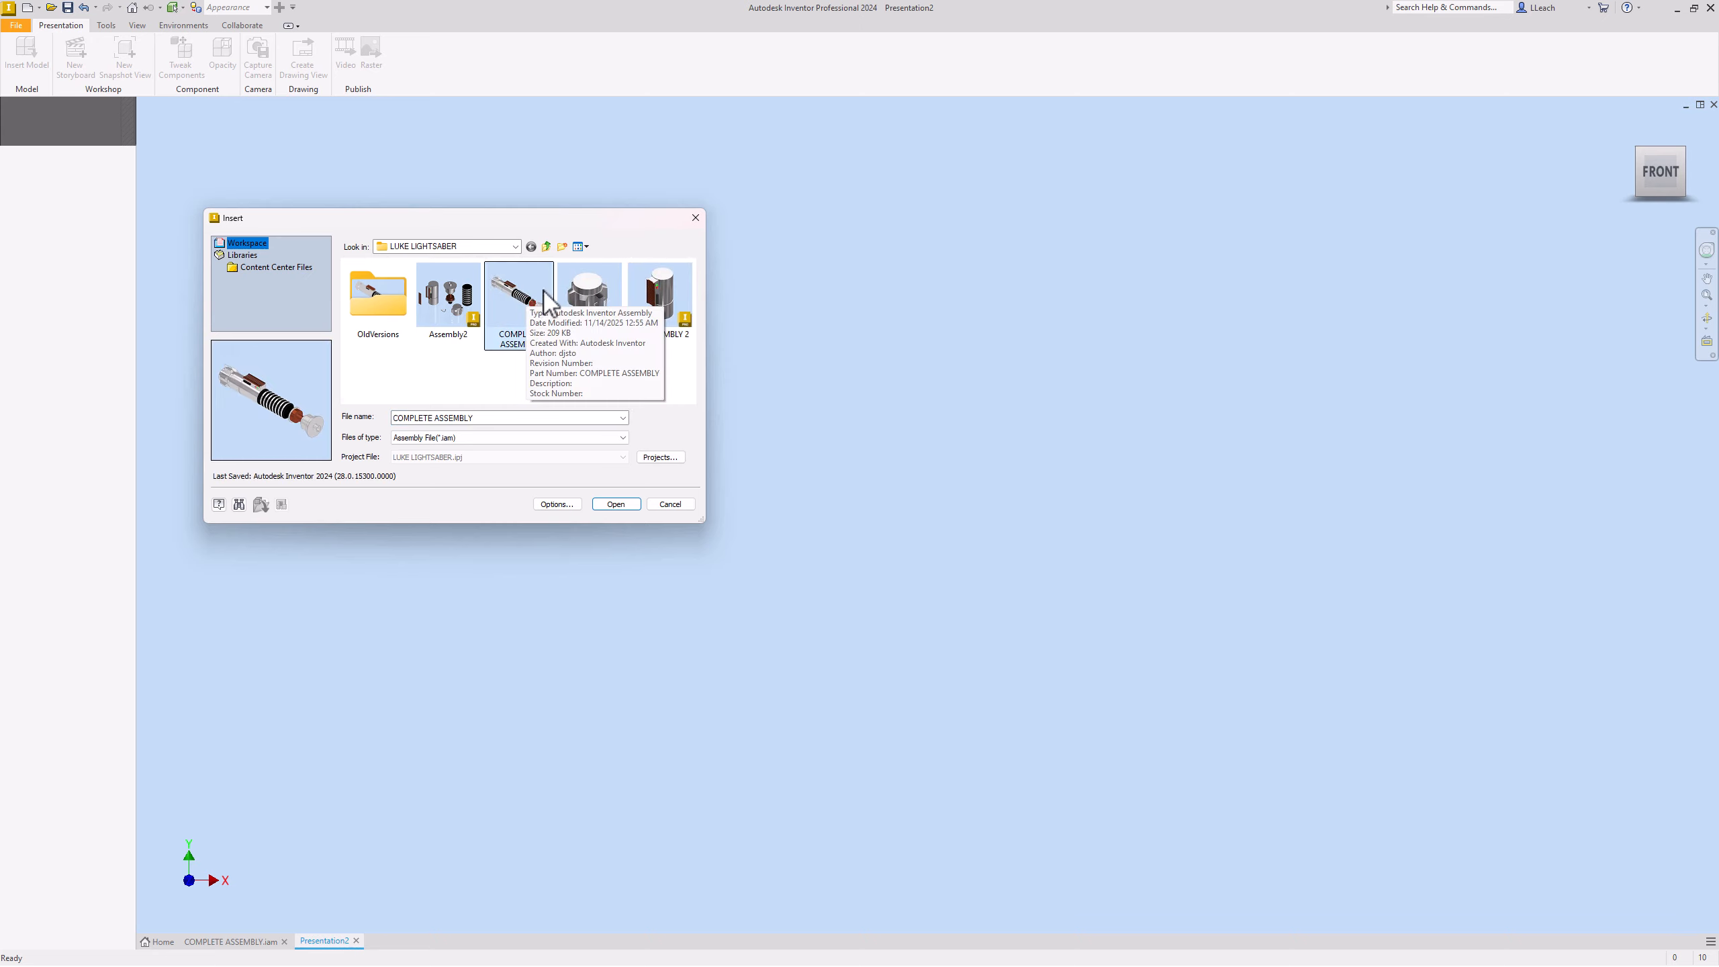
{"action": "left_click", "coordinate": [616, 504]}
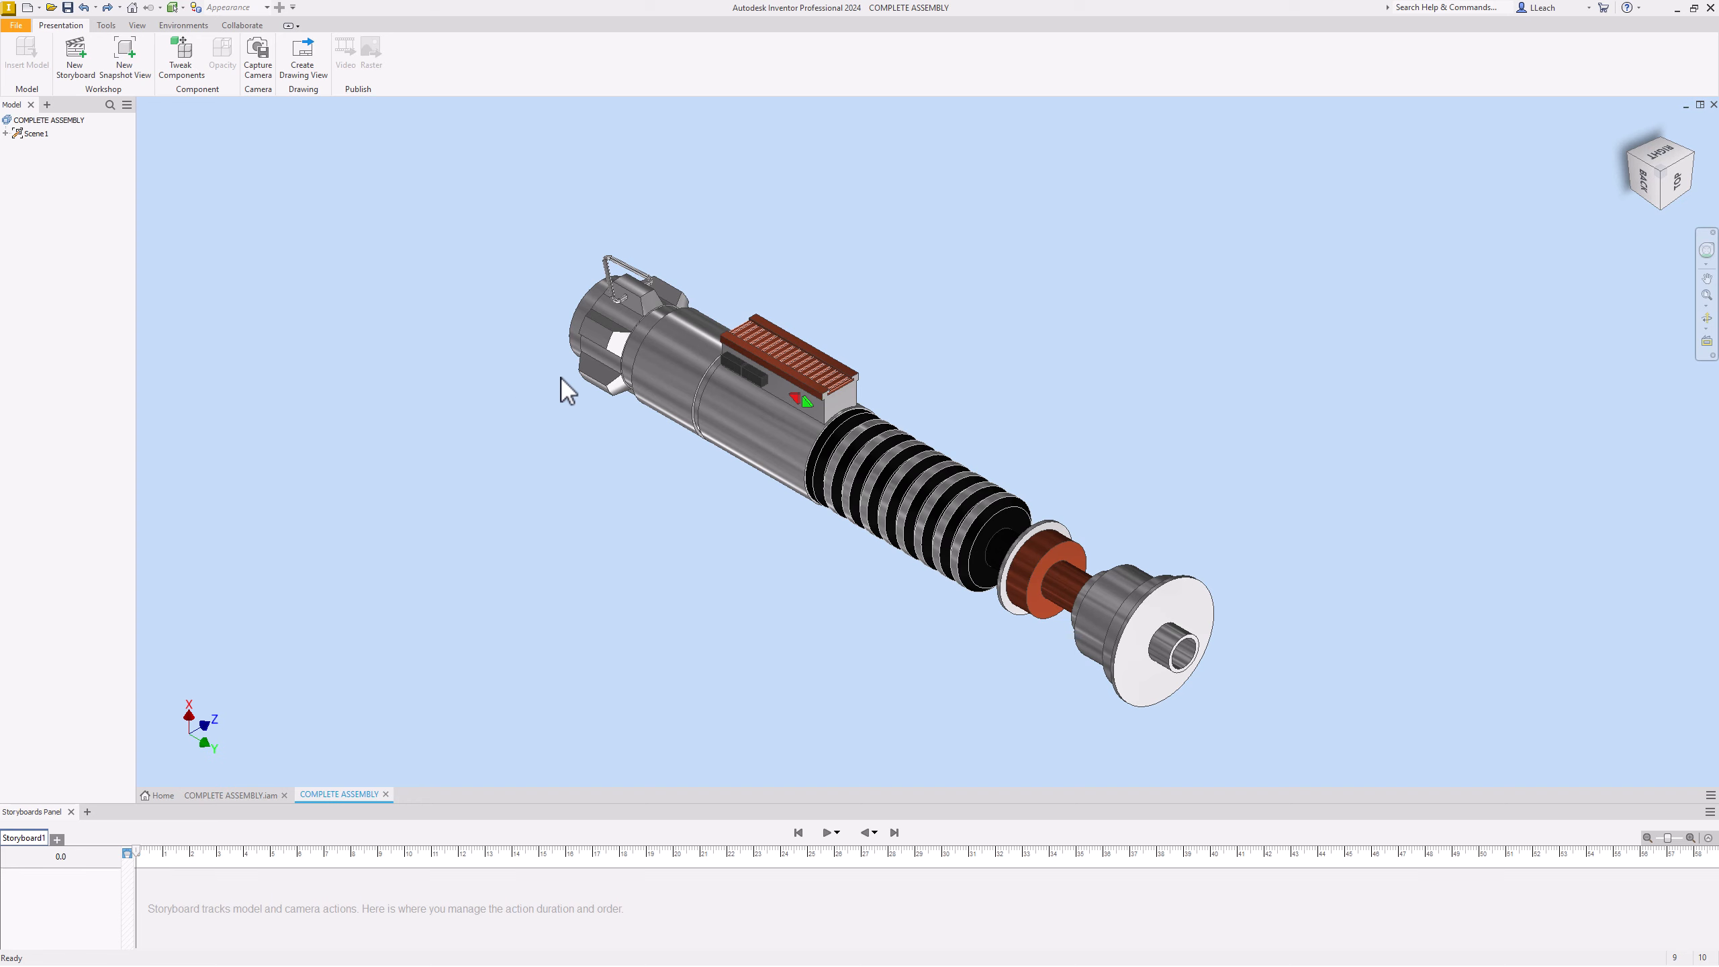
Step: Expand all levels of the presentation browser and select SUBASSEMBLY 1:1
{"action": "middle_click_drag", "start_coordinate": [617, 359], "coordinate": [571, 360]}
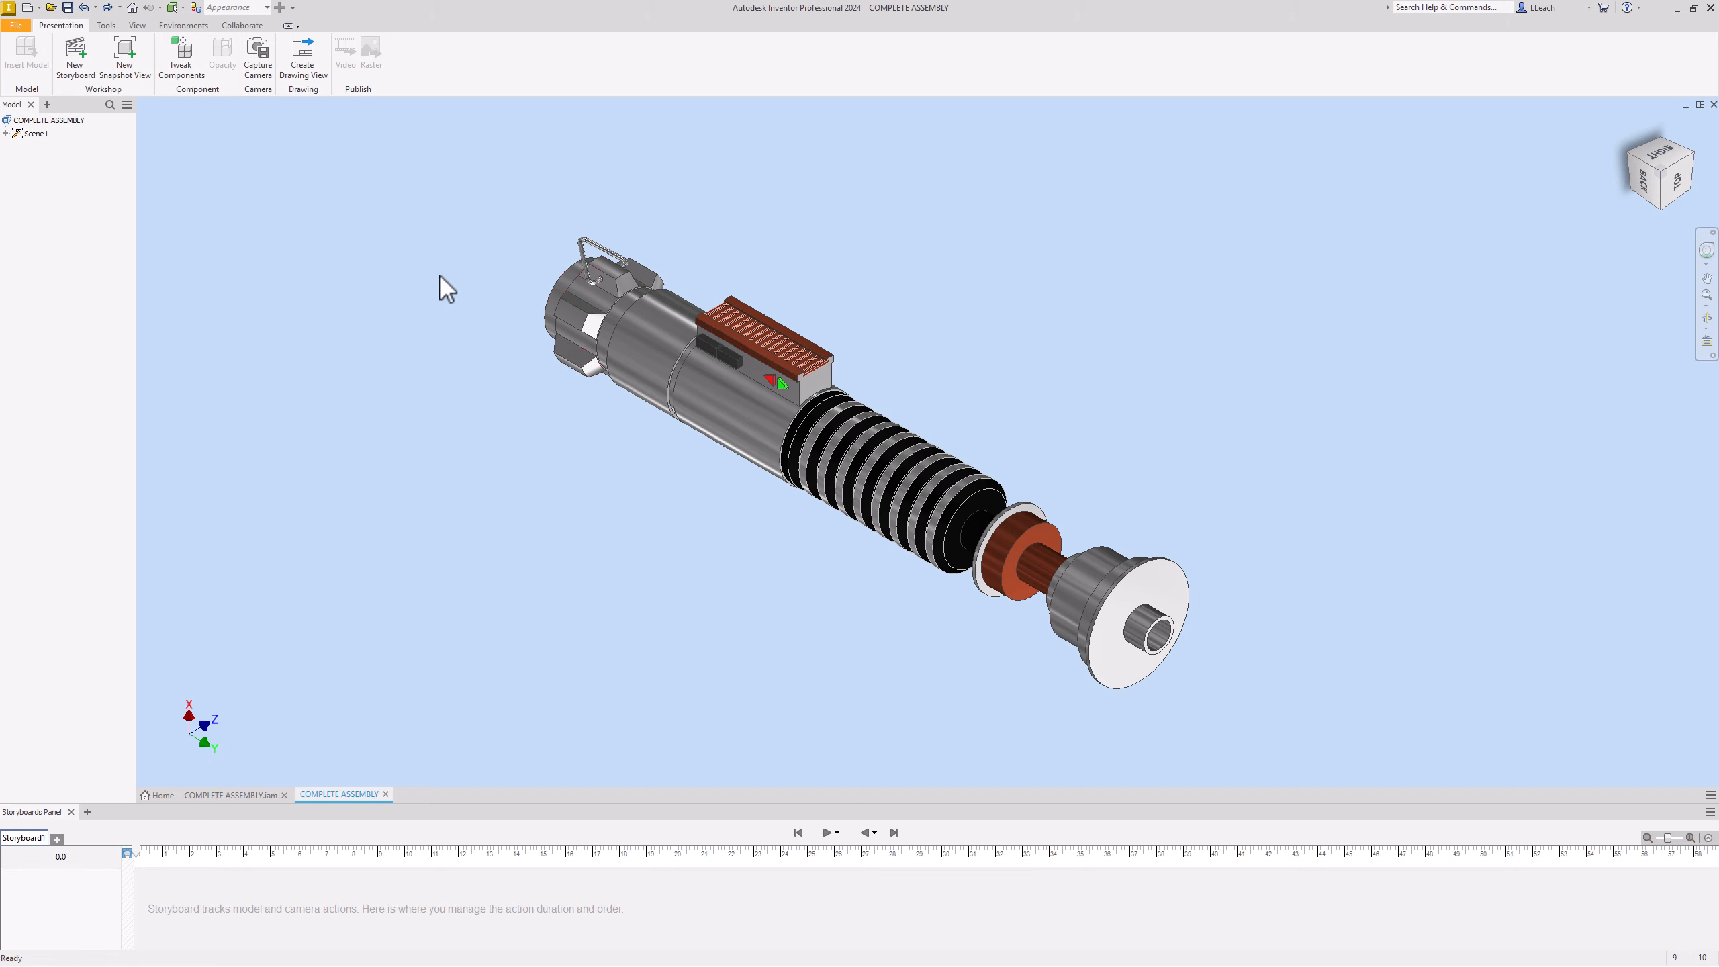
{"action": "left_click", "coordinate": [128, 106]}
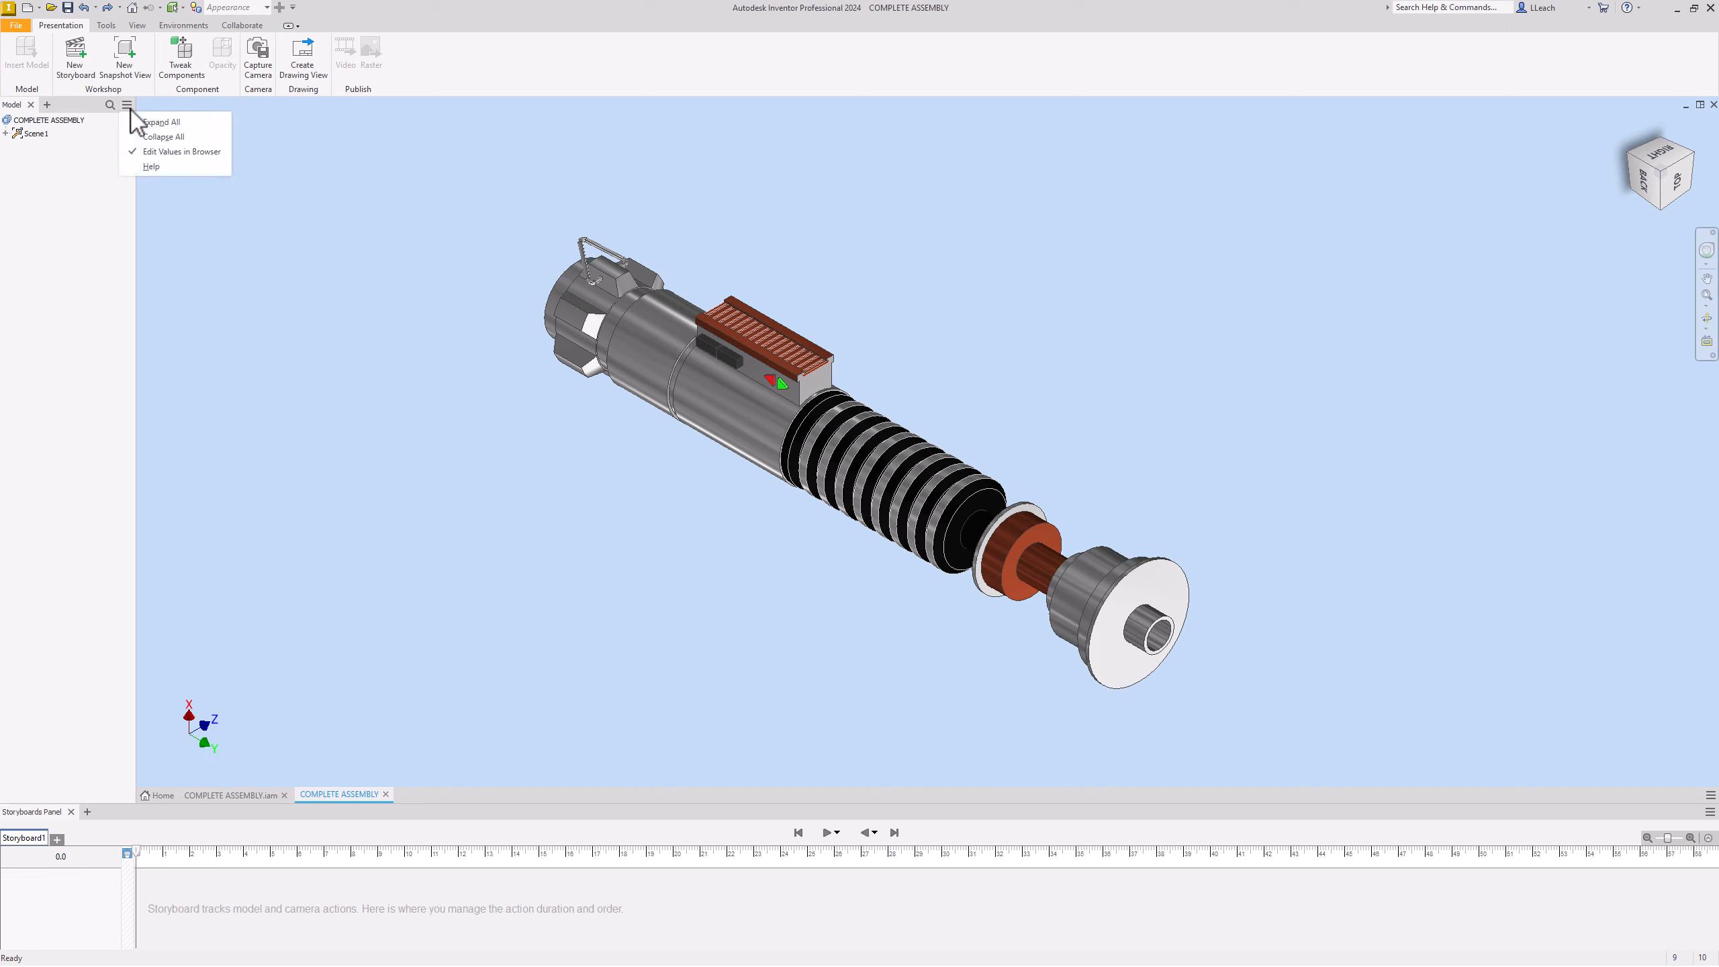
{"action": "left_click", "coordinate": [169, 124]}
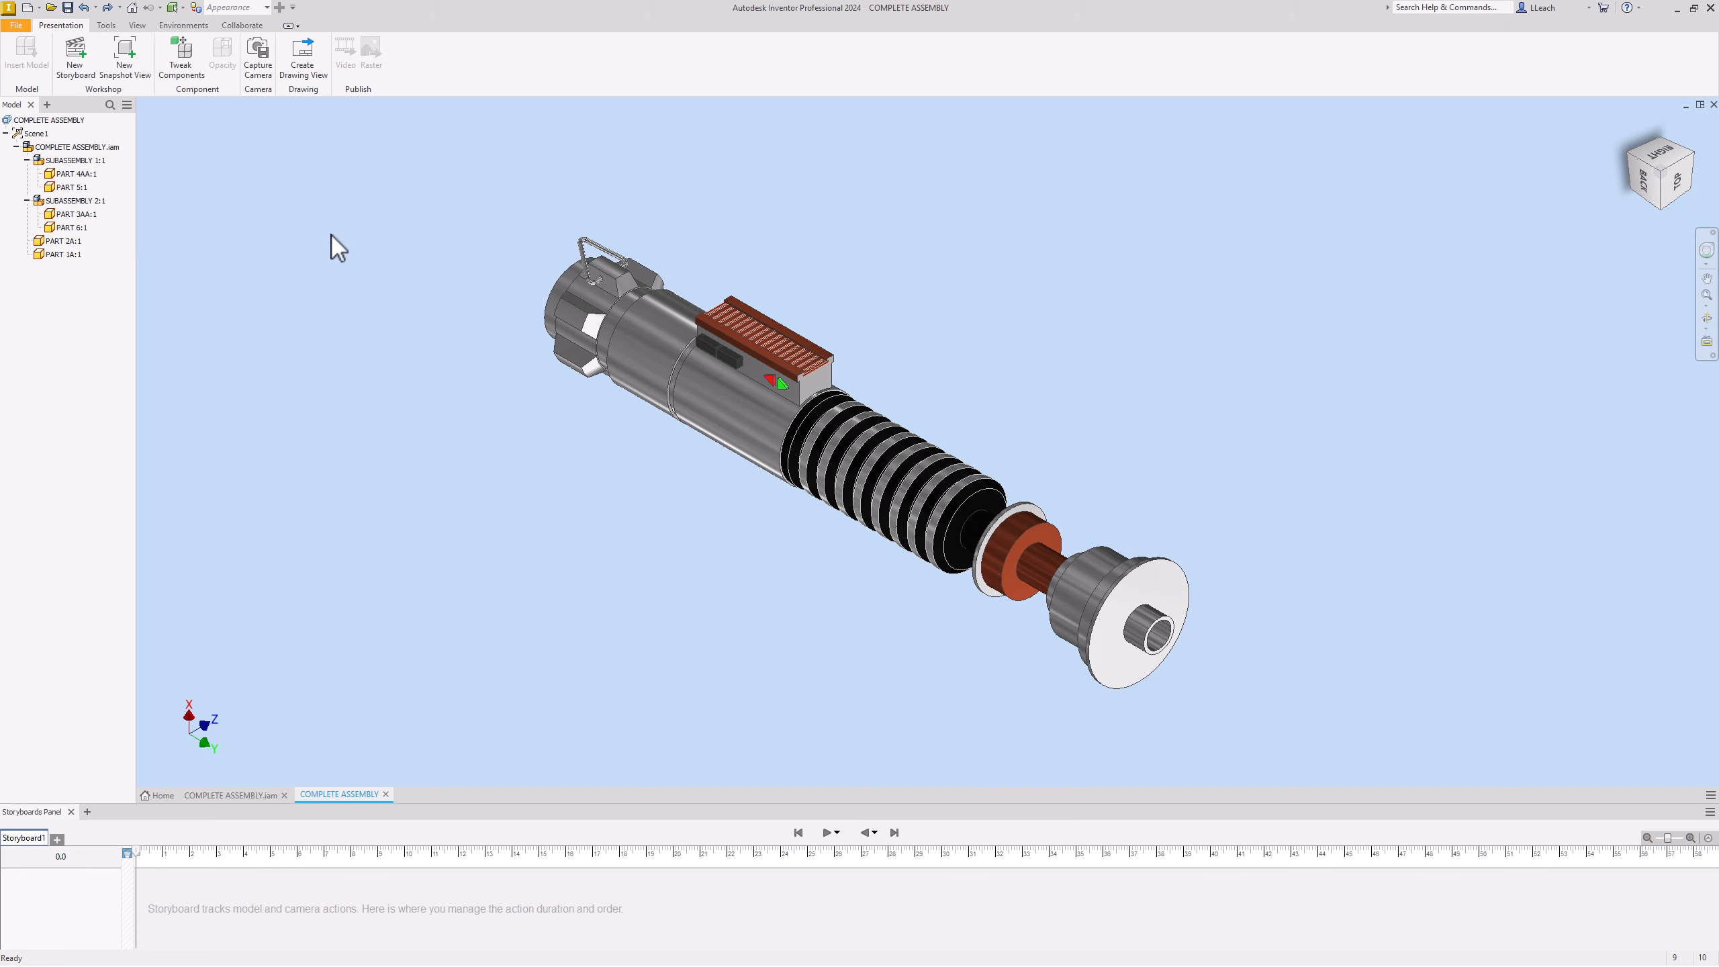
{"action": "left_click", "coordinate": [565, 317]}
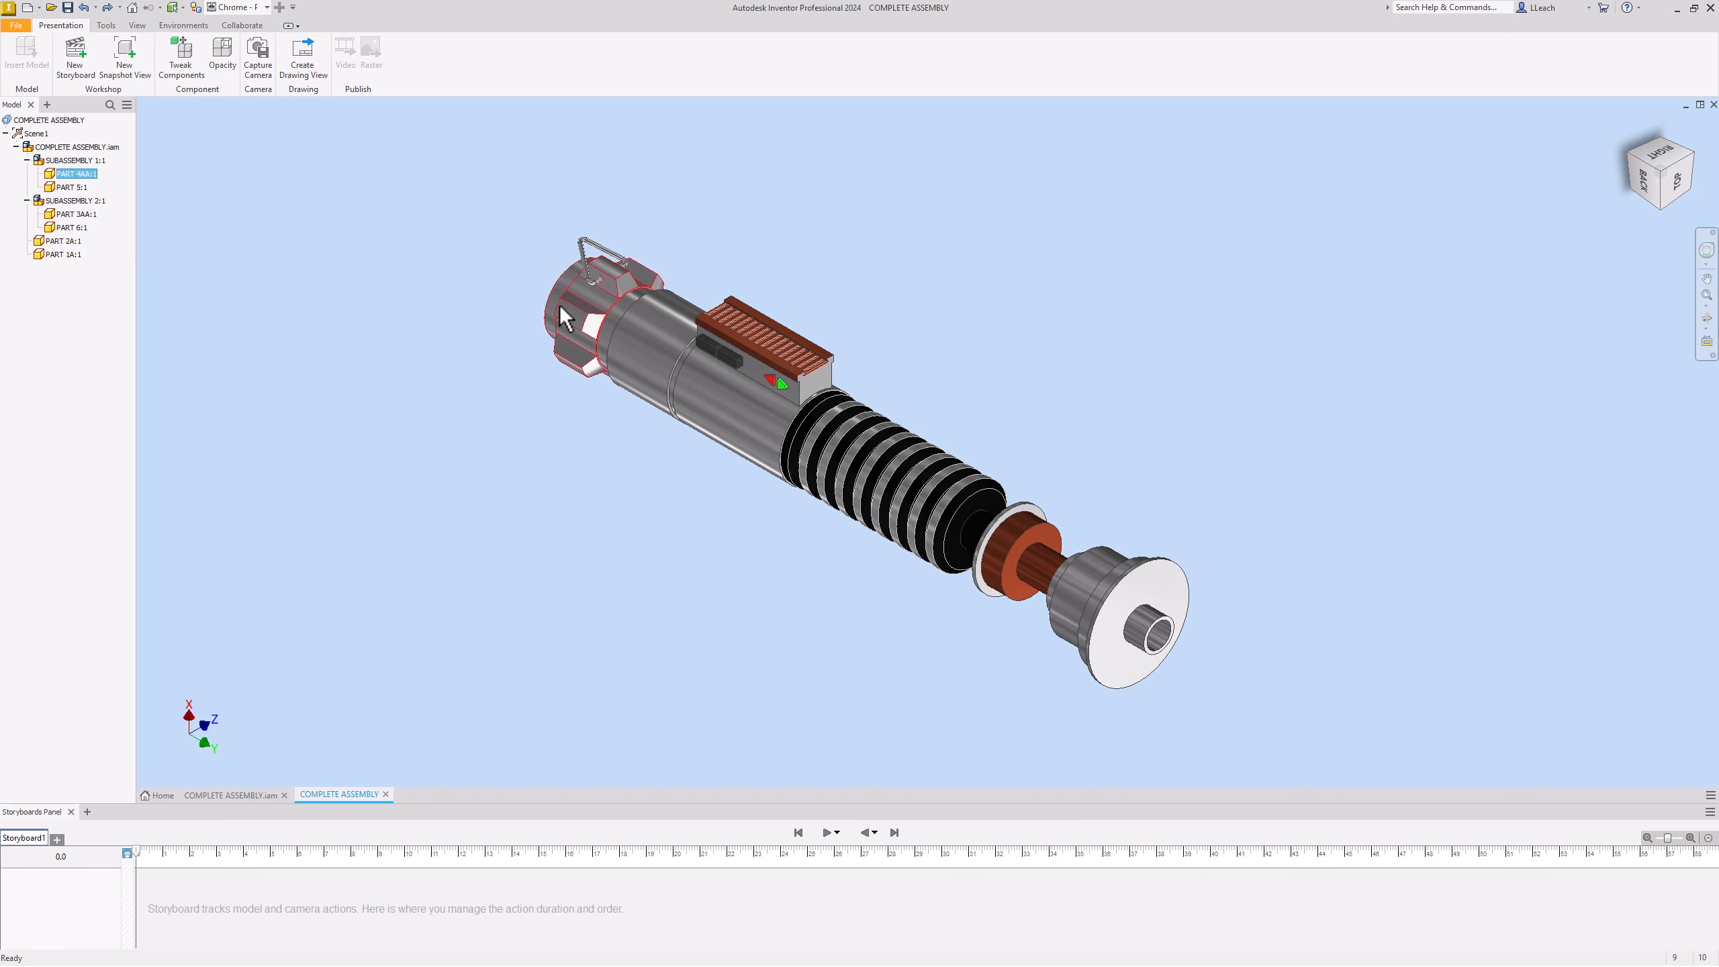
{"action": "left_click", "coordinate": [82, 162]}
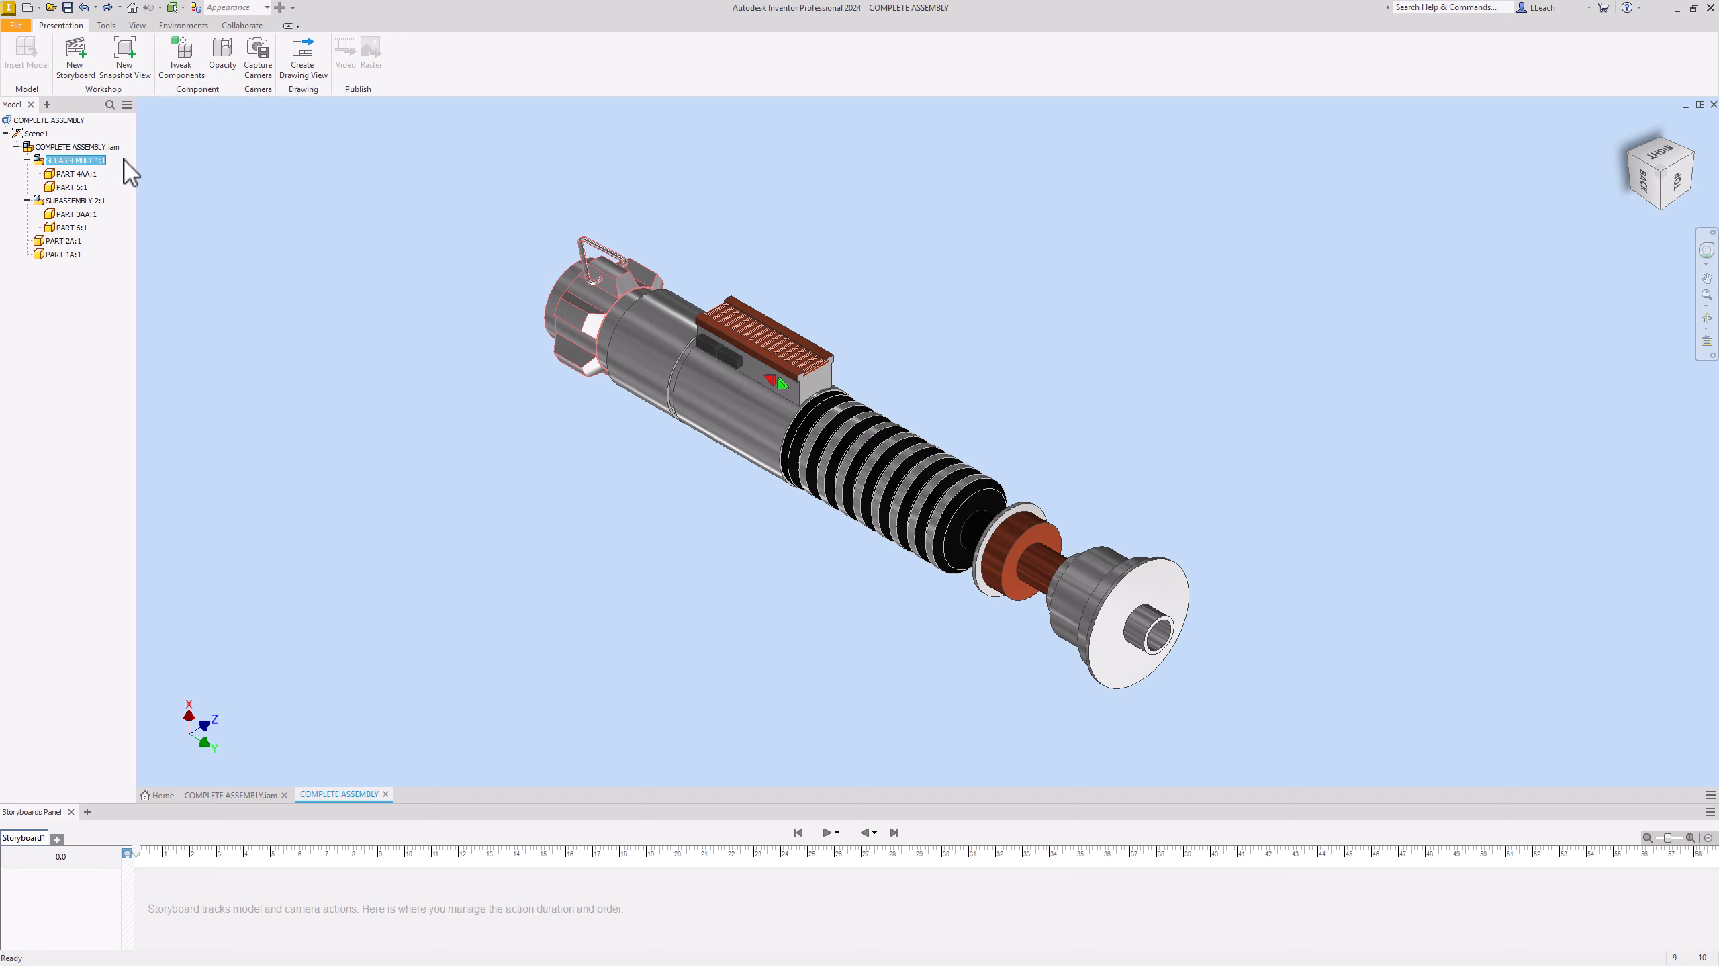
Step: Tweak SUBASSEMBLY 1:1 along Y to pull the end cap off the hilt body
{"action": "left_click", "coordinate": [181, 61]}
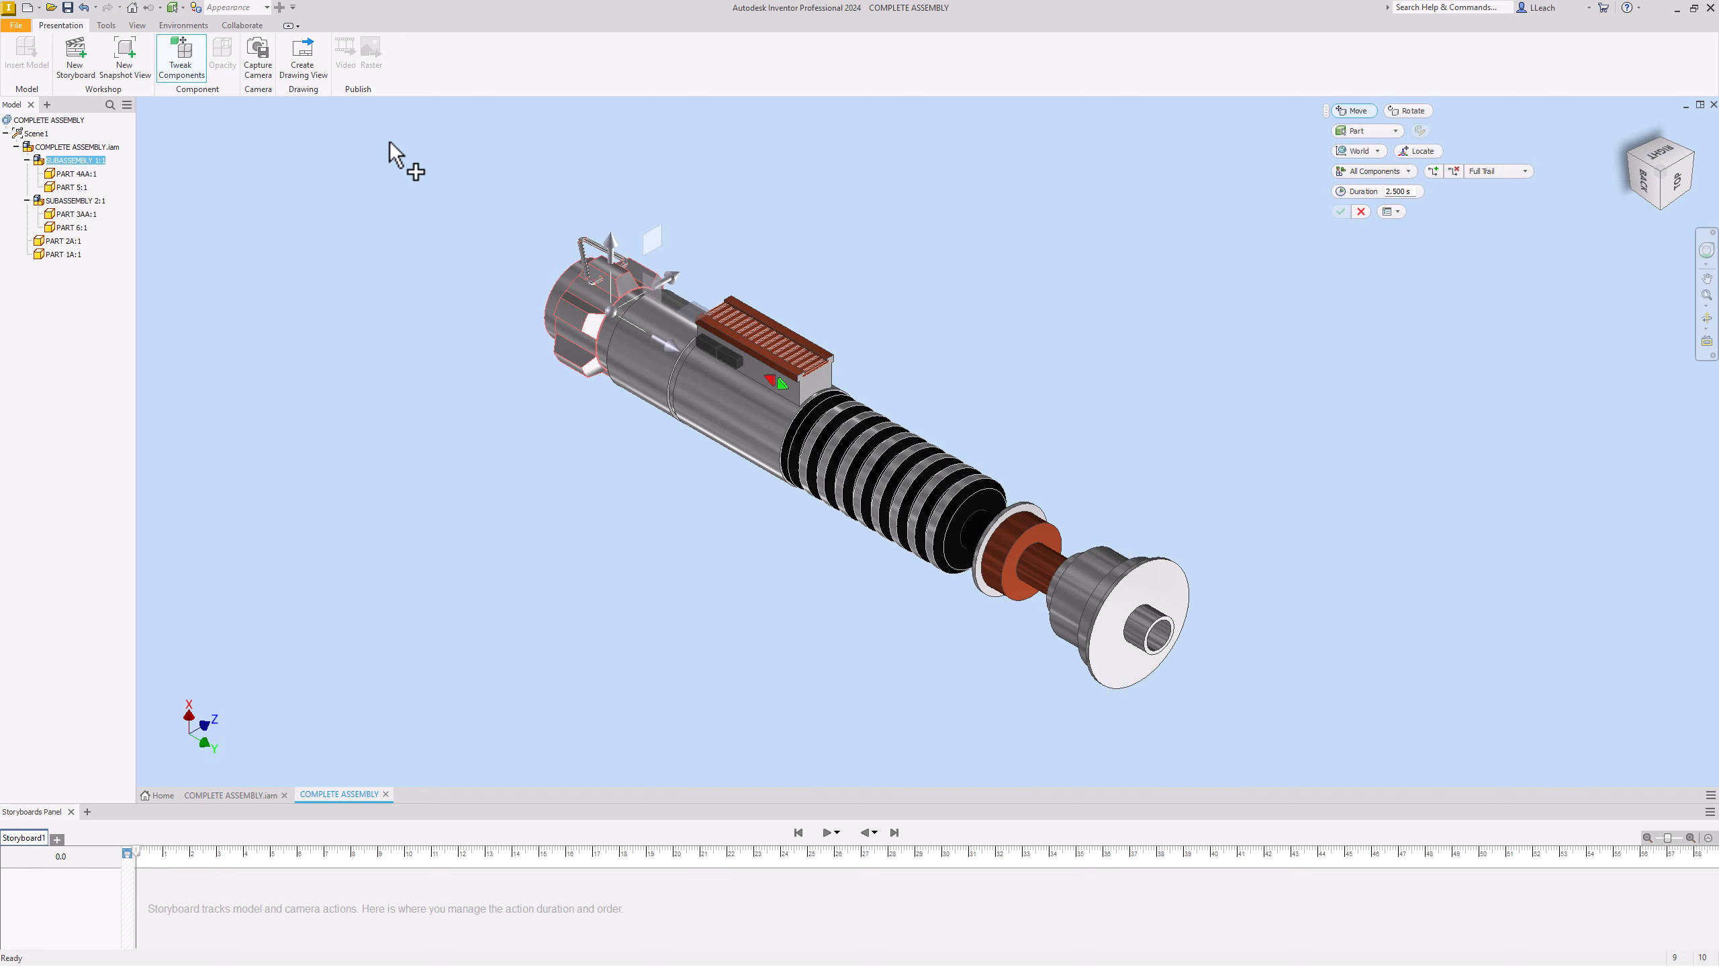
{"action": "left_click_drag", "start_coordinate": [670, 352], "coordinate": [569, 251]}
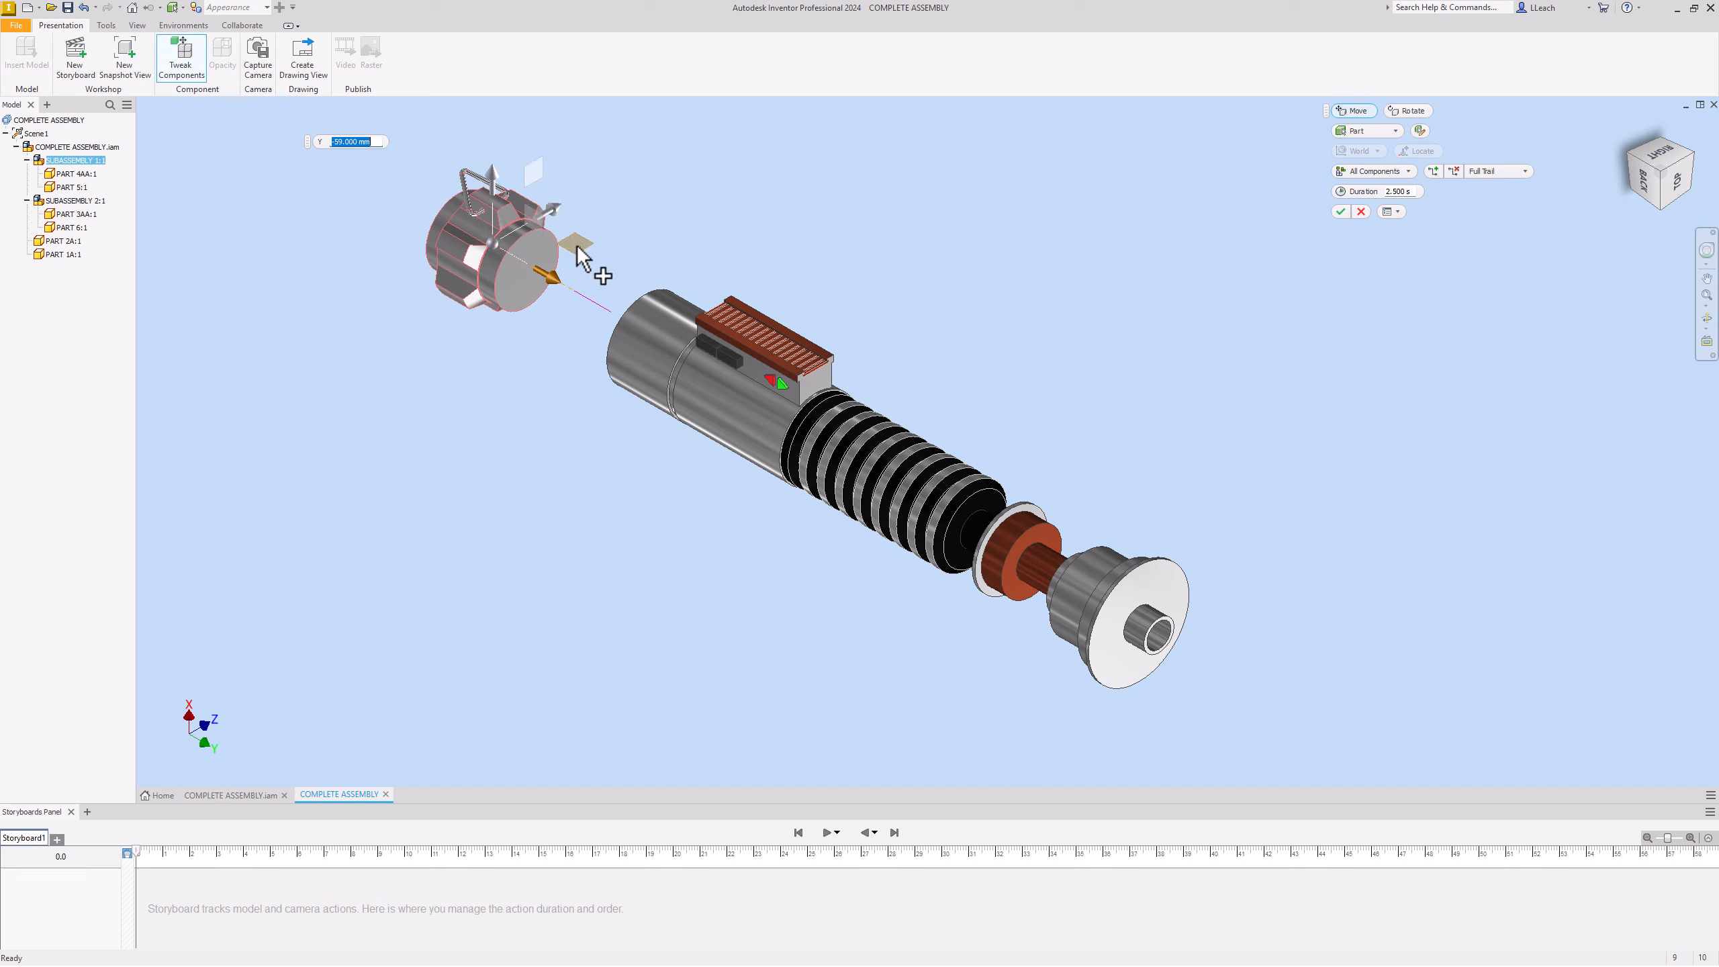
{"action": "left_click", "coordinate": [1340, 212]}
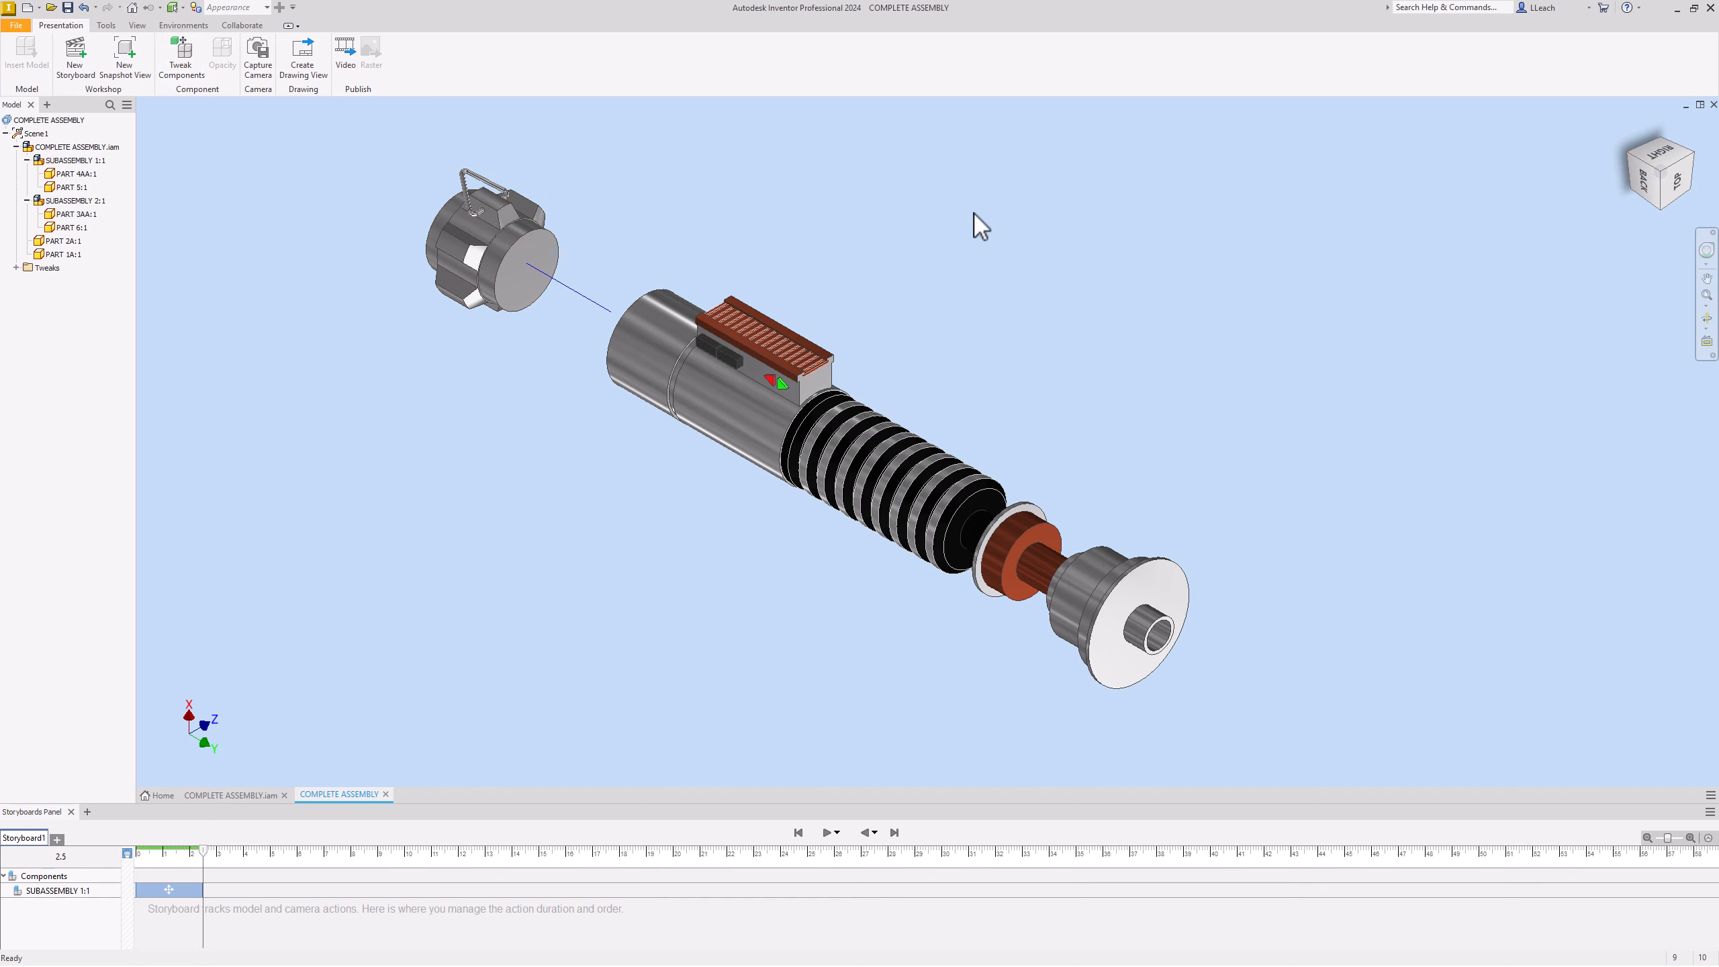
Step: Tweak the PART 5:1 triangular ring clip upward above the end cap
{"action": "left_click", "coordinate": [472, 192]}
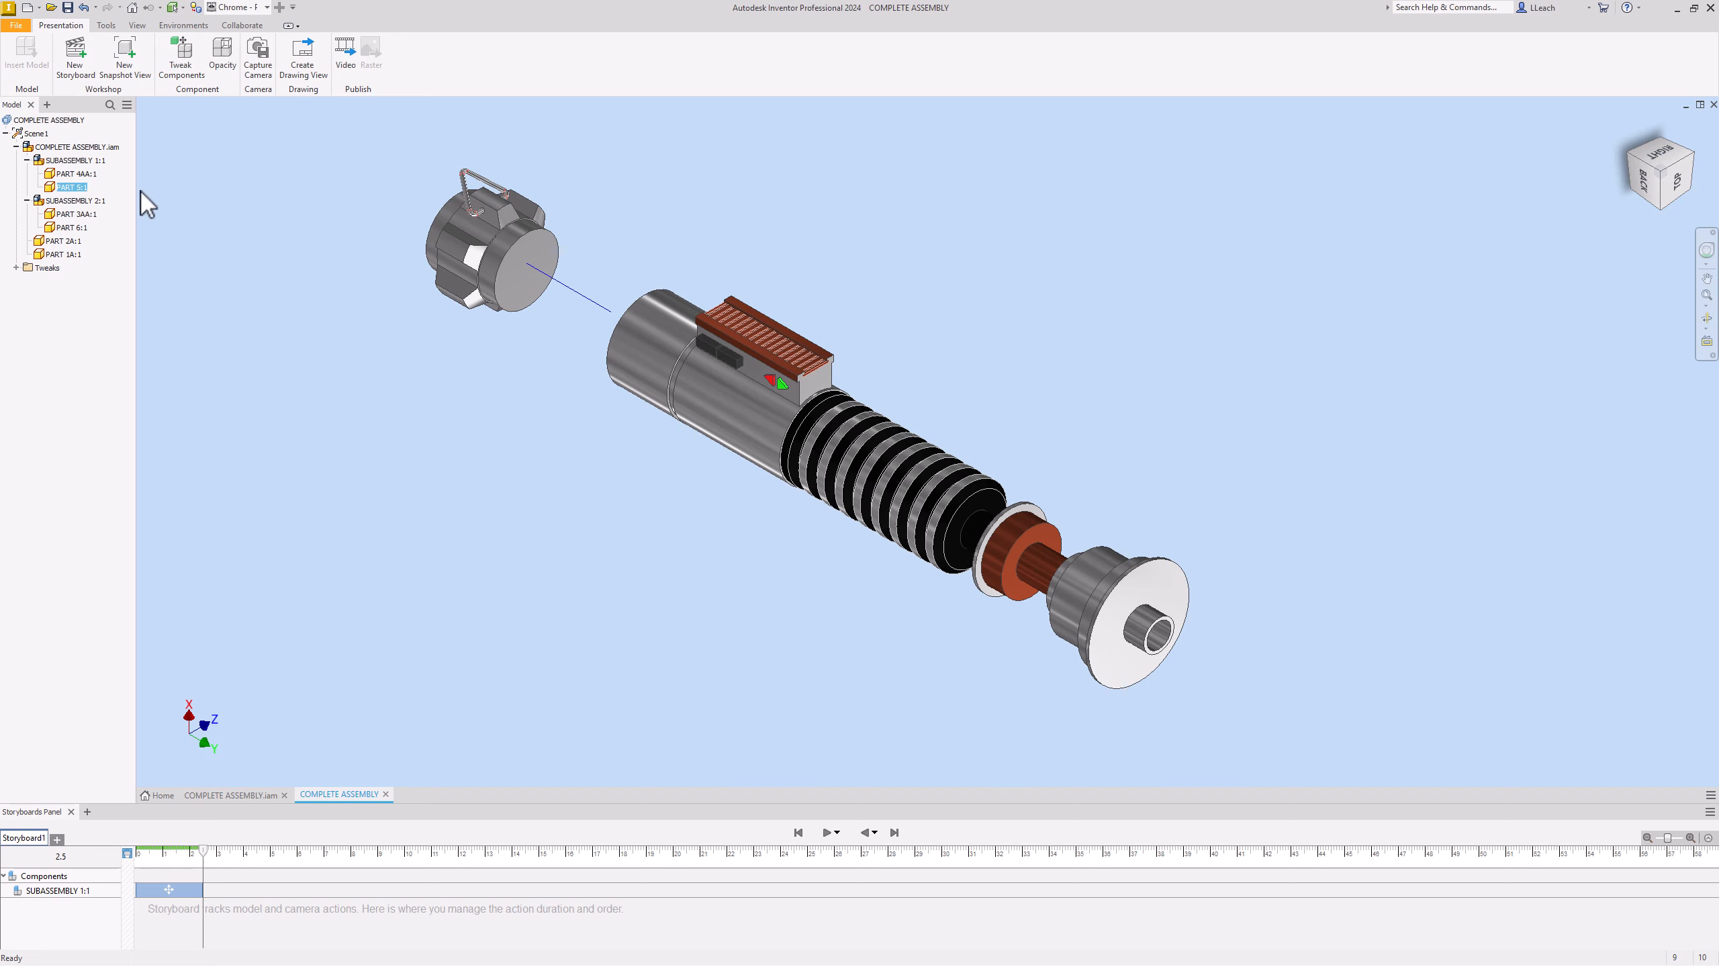
{"action": "left_click", "coordinate": [186, 70]}
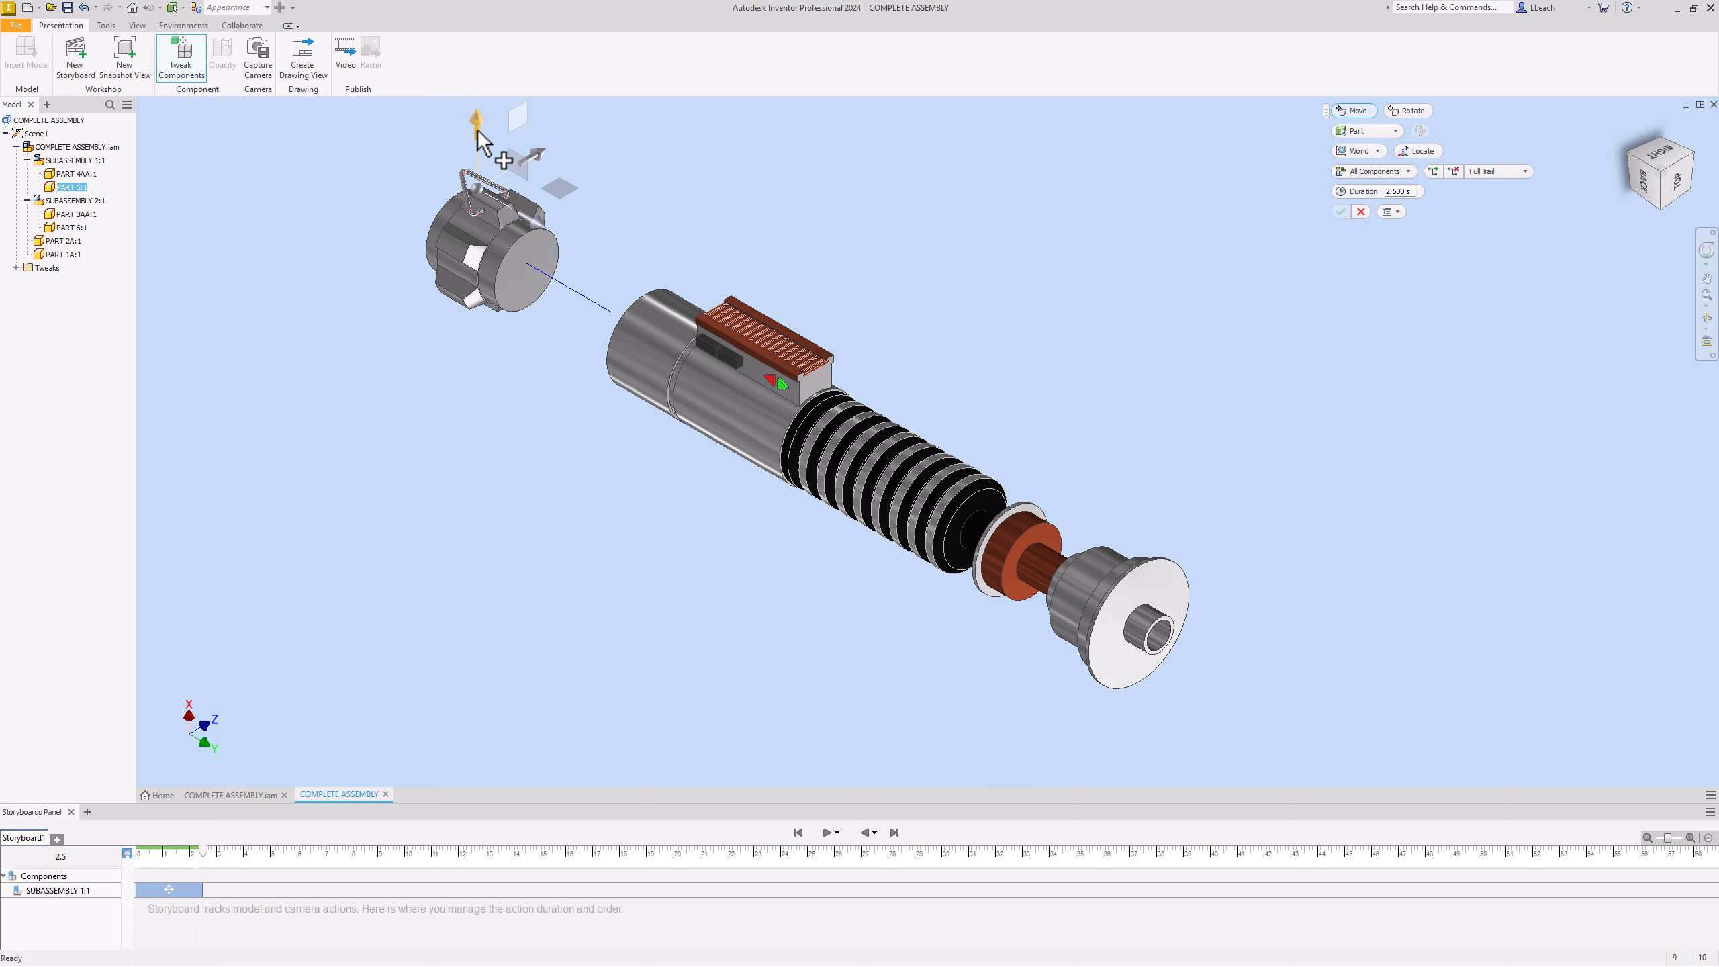
{"action": "left_click_drag", "start_coordinate": [526, 158], "coordinate": [512, 120]}
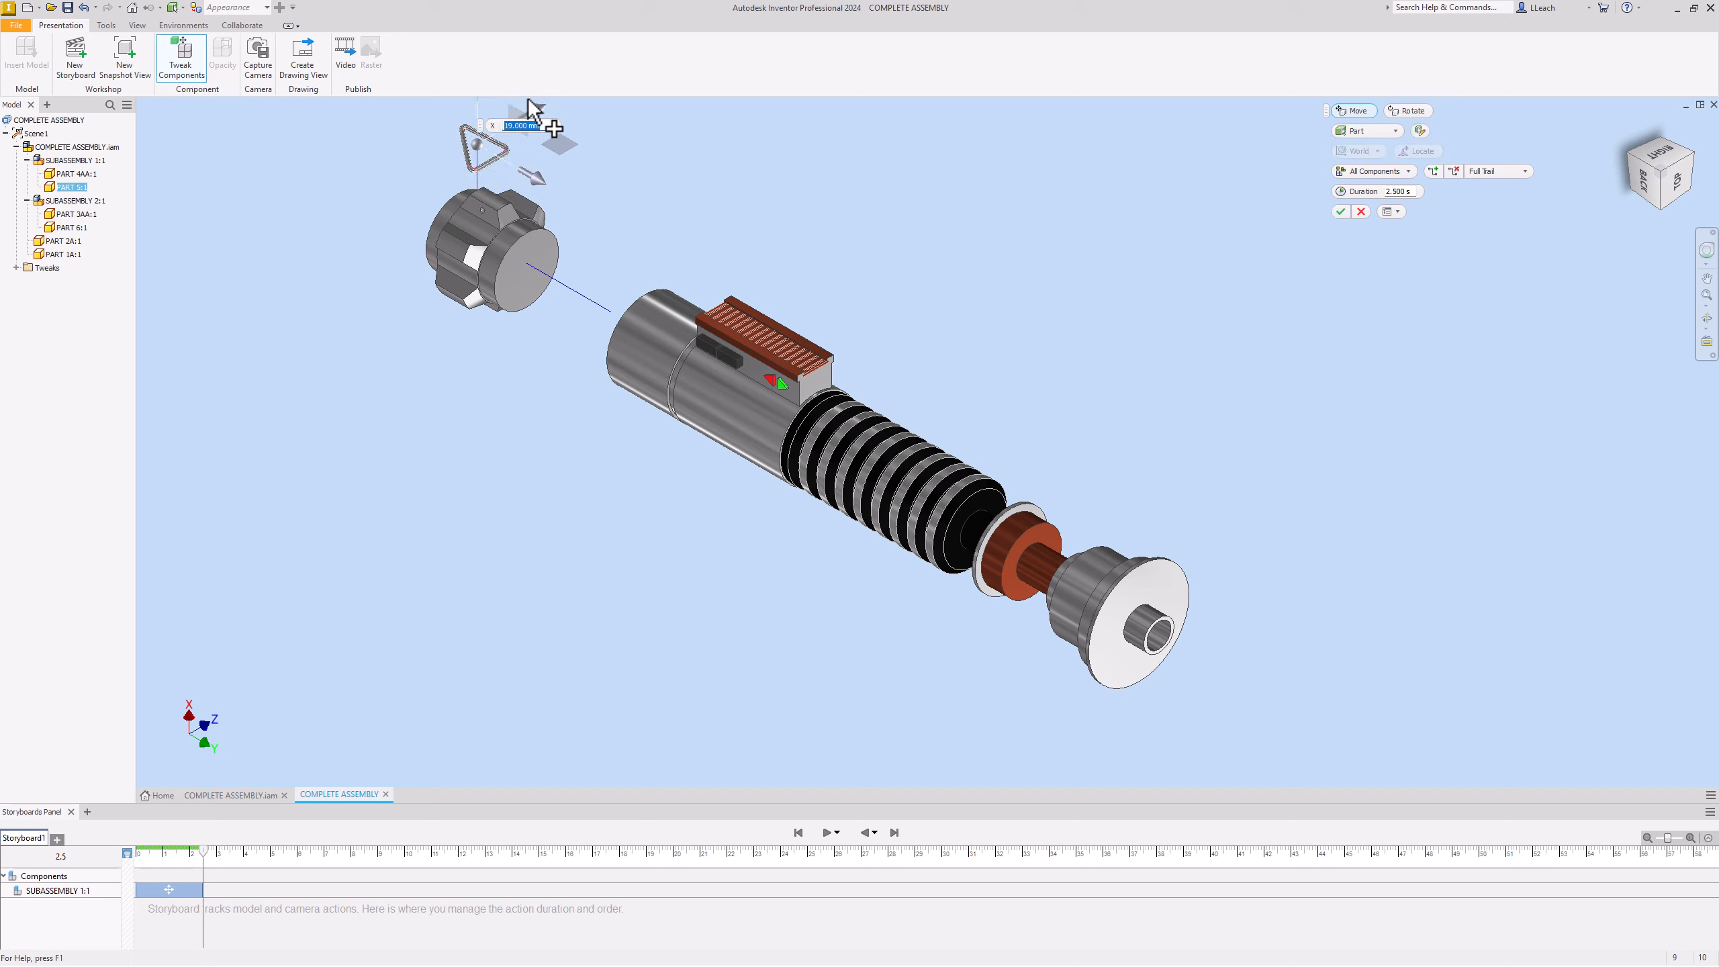
{"action": "left_click", "coordinate": [1341, 212]}
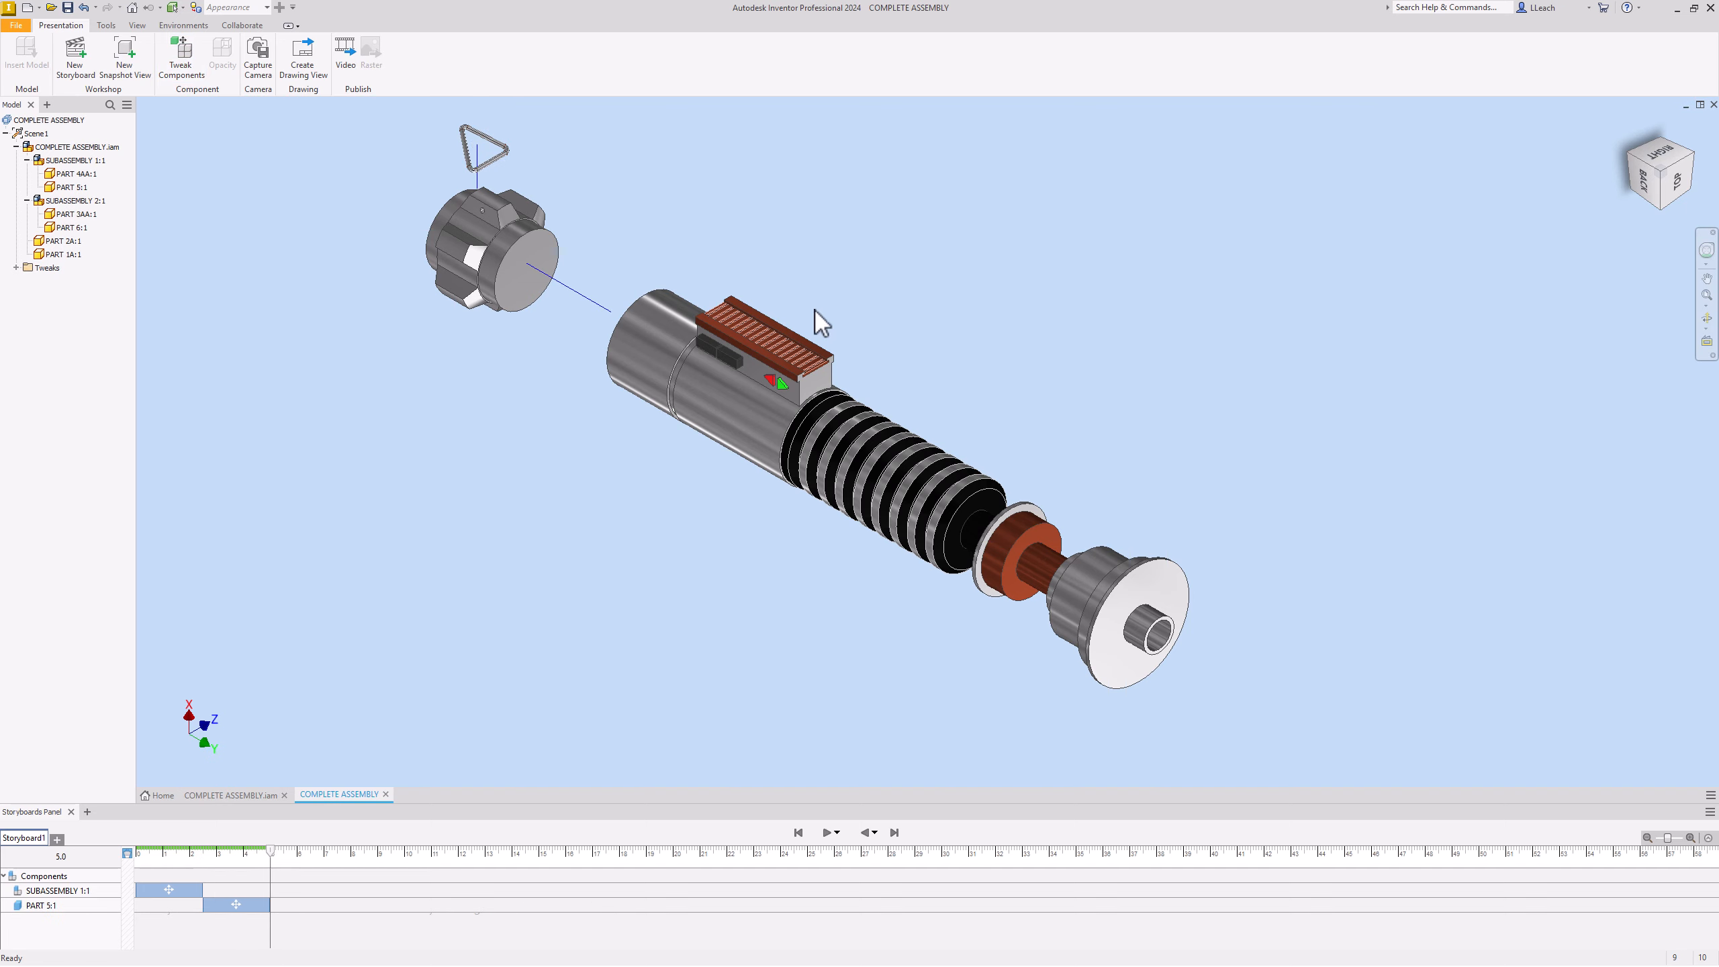
Step: Tweak SUBASSEMBLY 2:1 to -32.500 mm along Y toward the end cap
{"action": "left_click", "coordinate": [639, 354]}
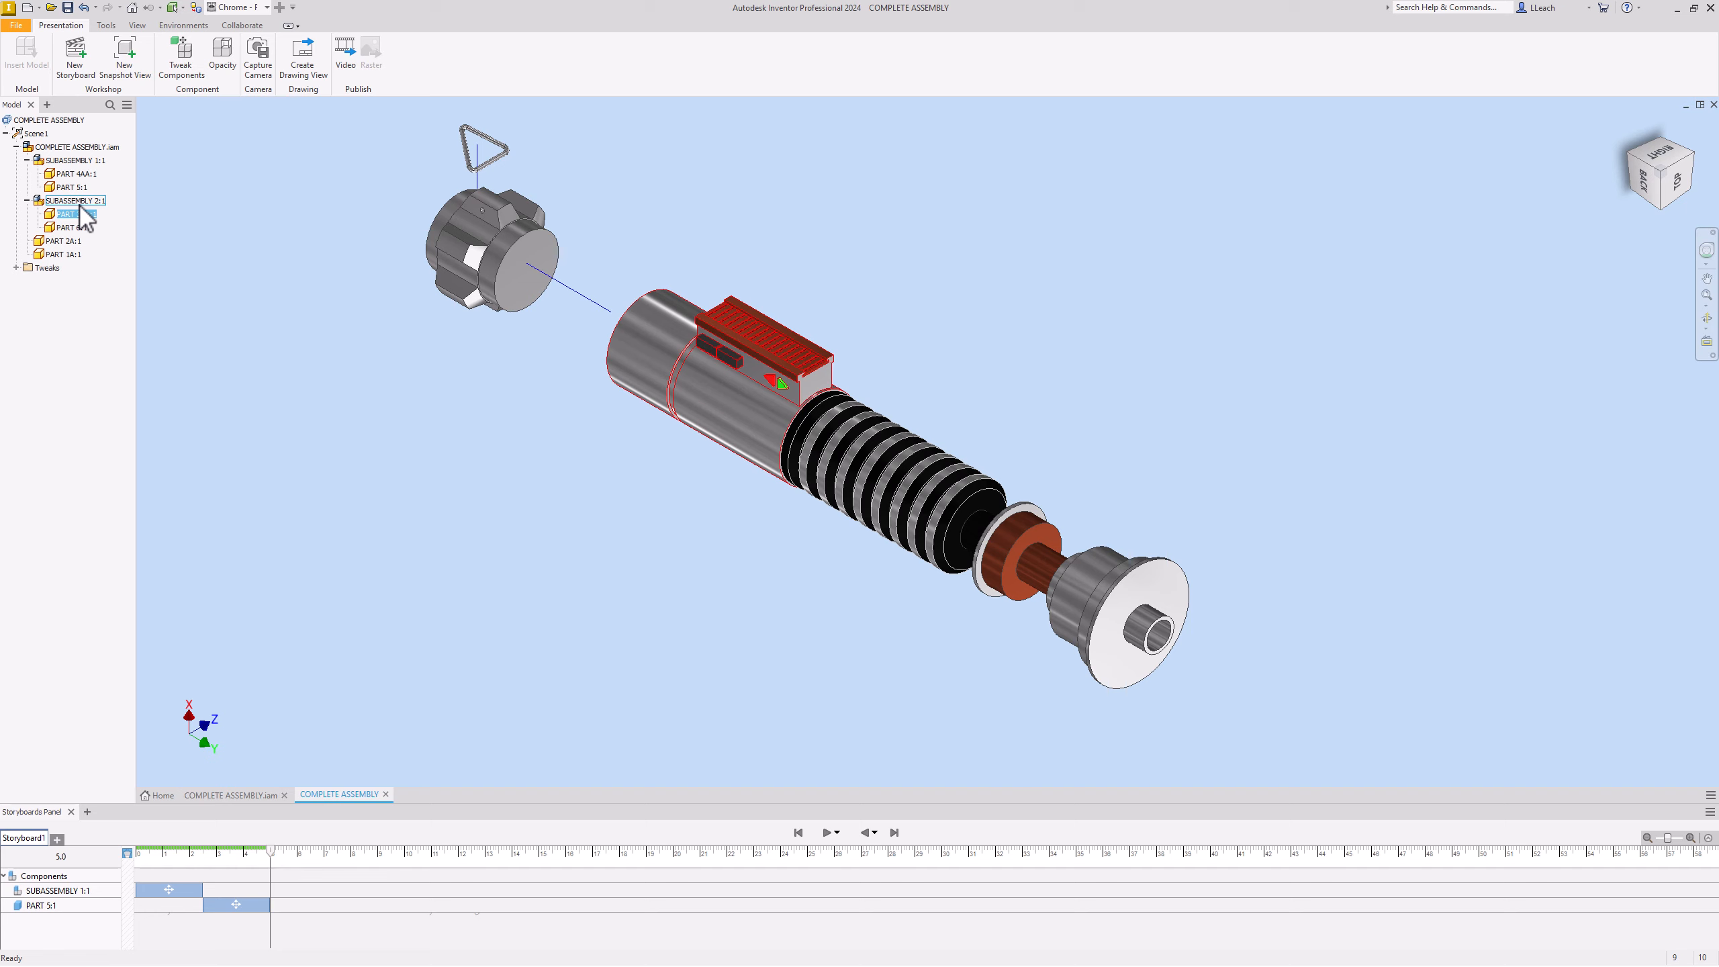
{"action": "left_click", "coordinate": [78, 201]}
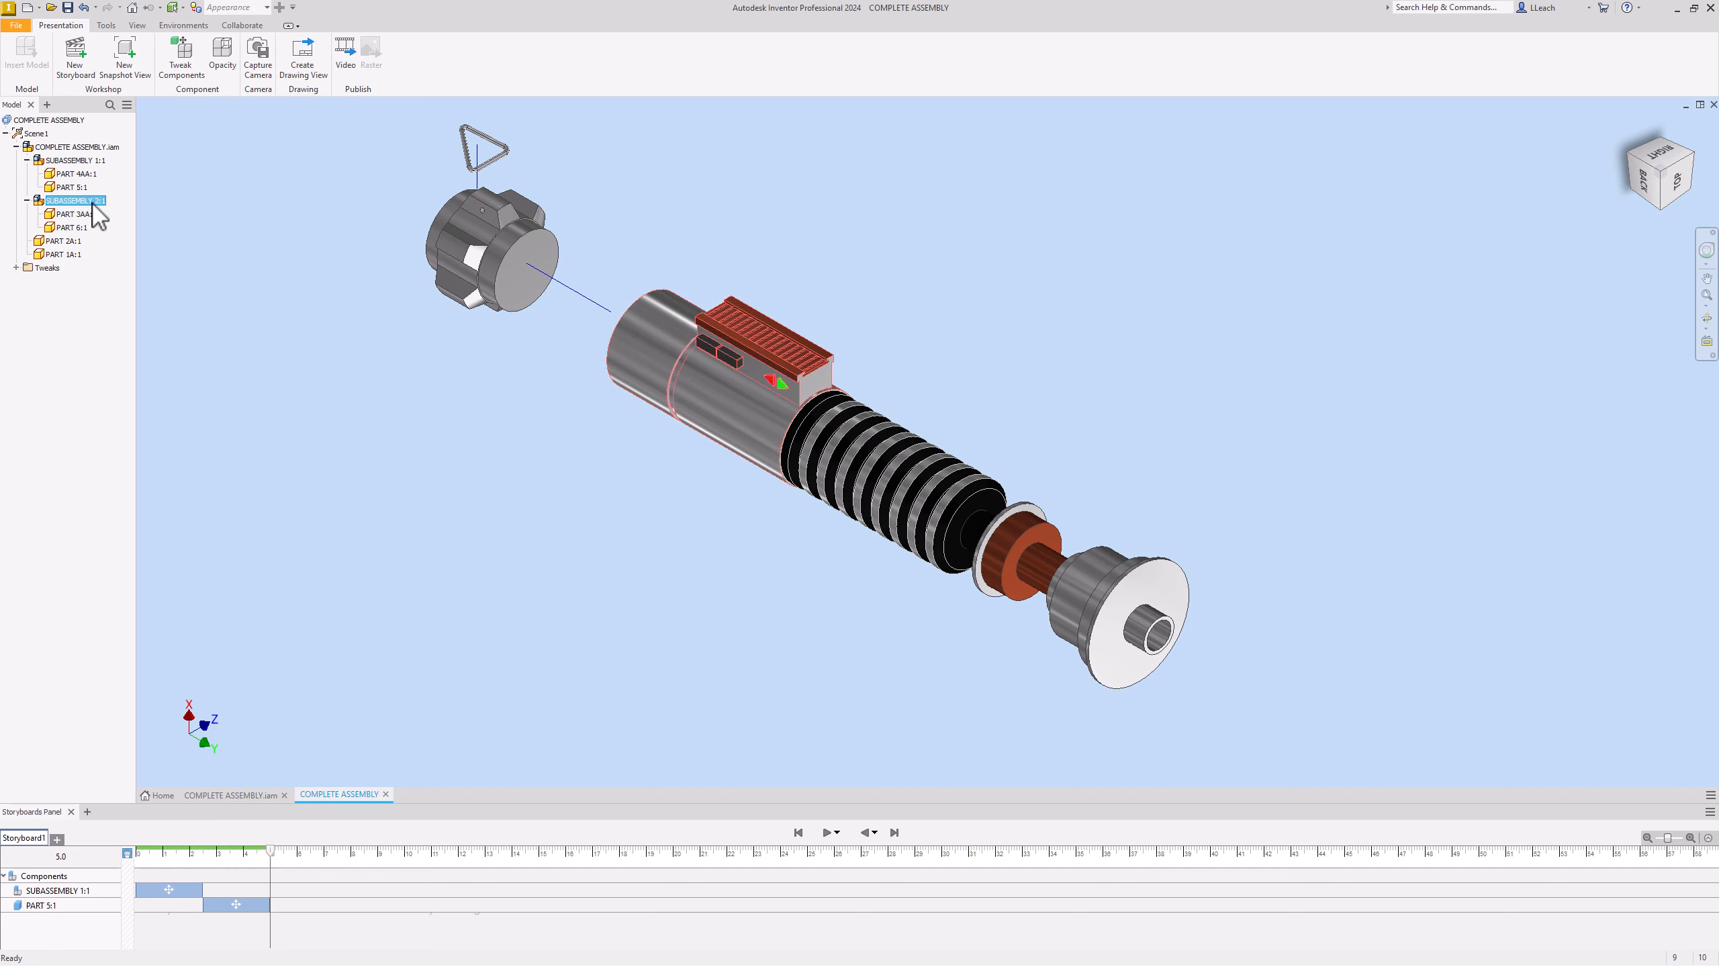
{"action": "left_click", "coordinate": [188, 66]}
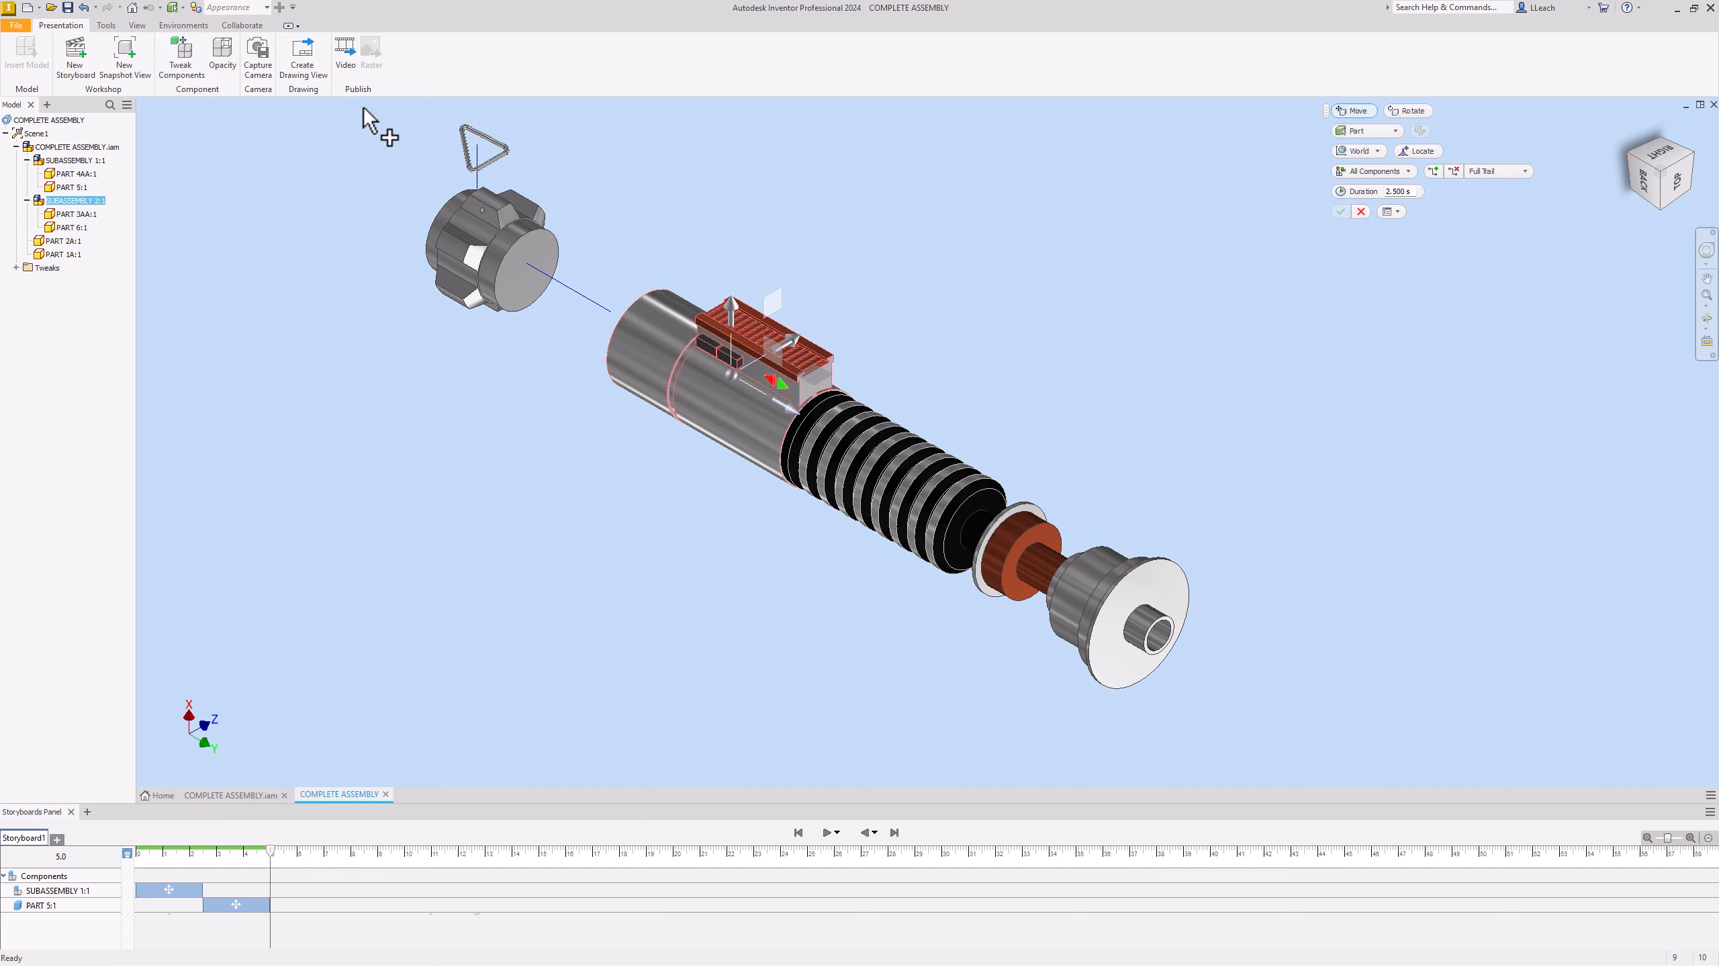
{"action": "left_click_drag", "start_coordinate": [785, 406], "coordinate": [723, 363]}
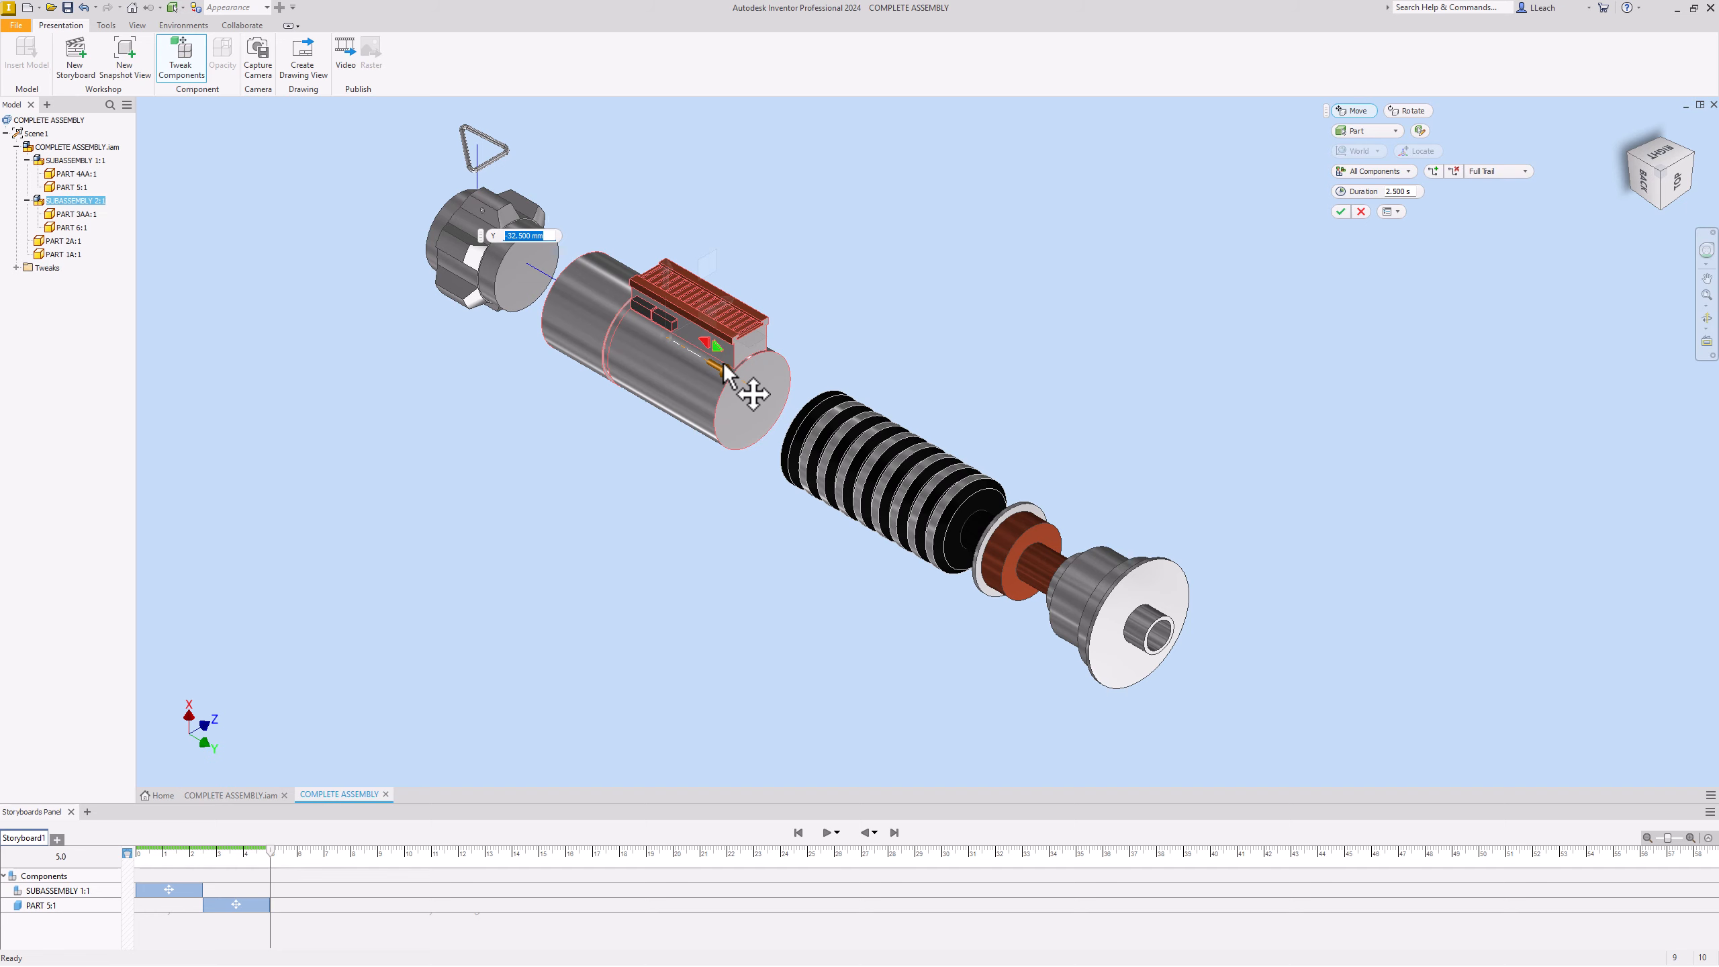
{"action": "left_click_drag", "start_coordinate": [723, 363], "coordinate": [722, 363]}
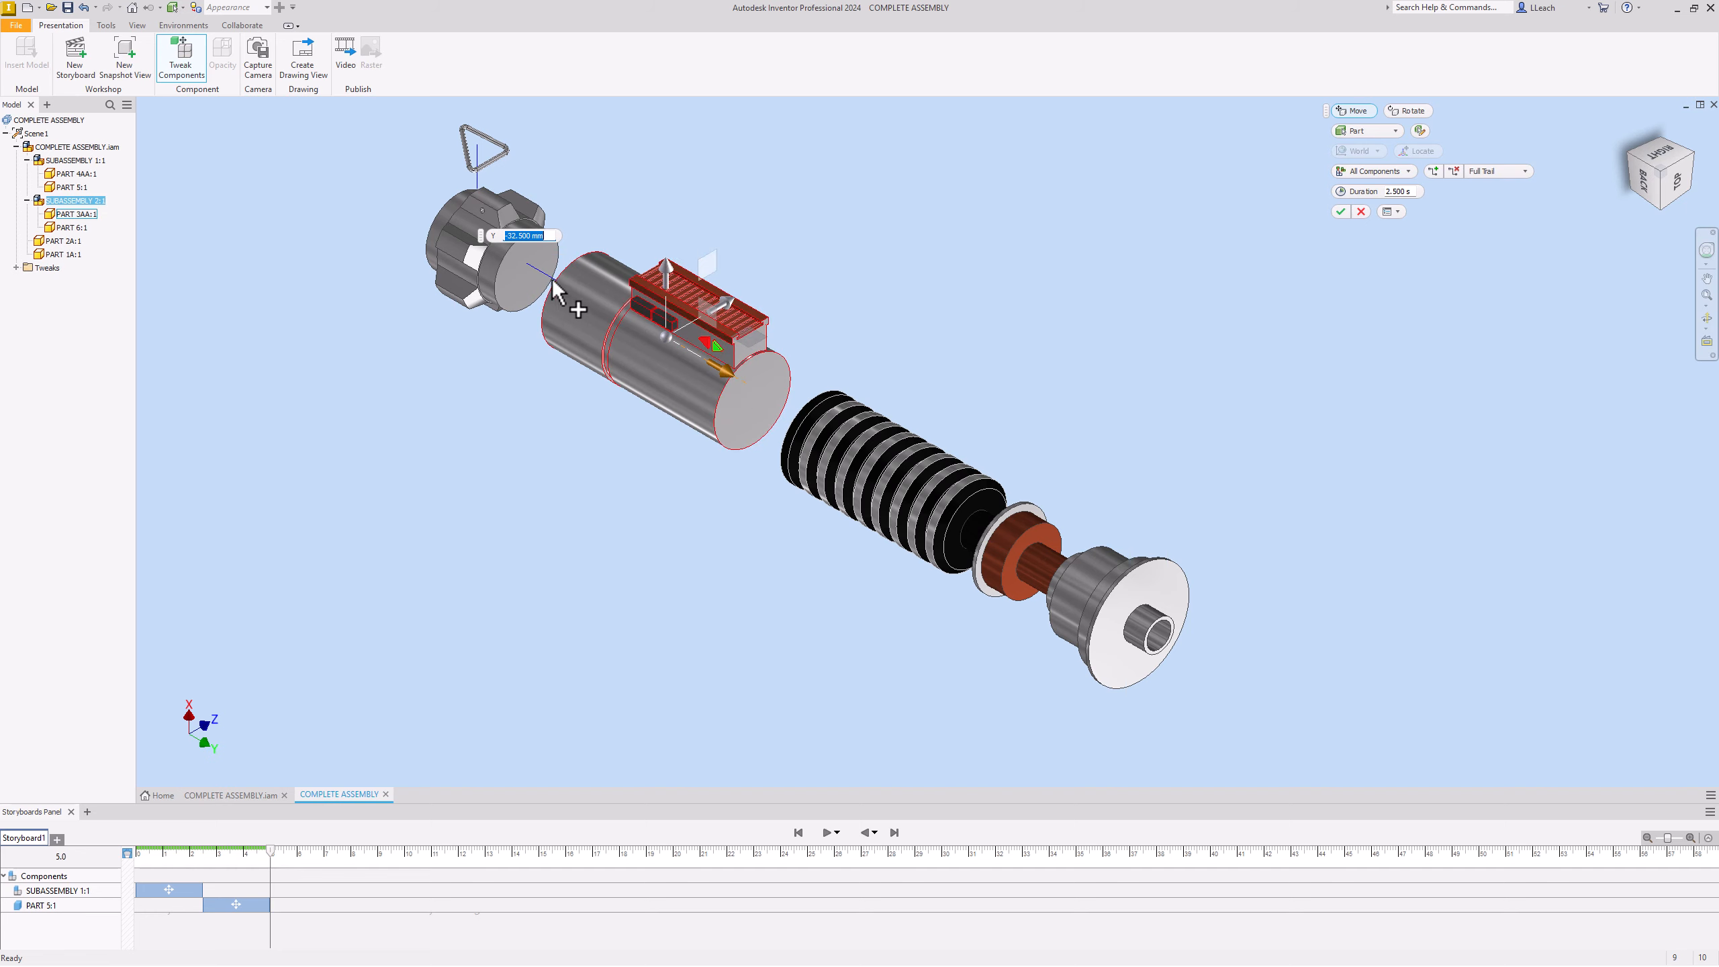
{"action": "left_click", "coordinate": [1341, 212]}
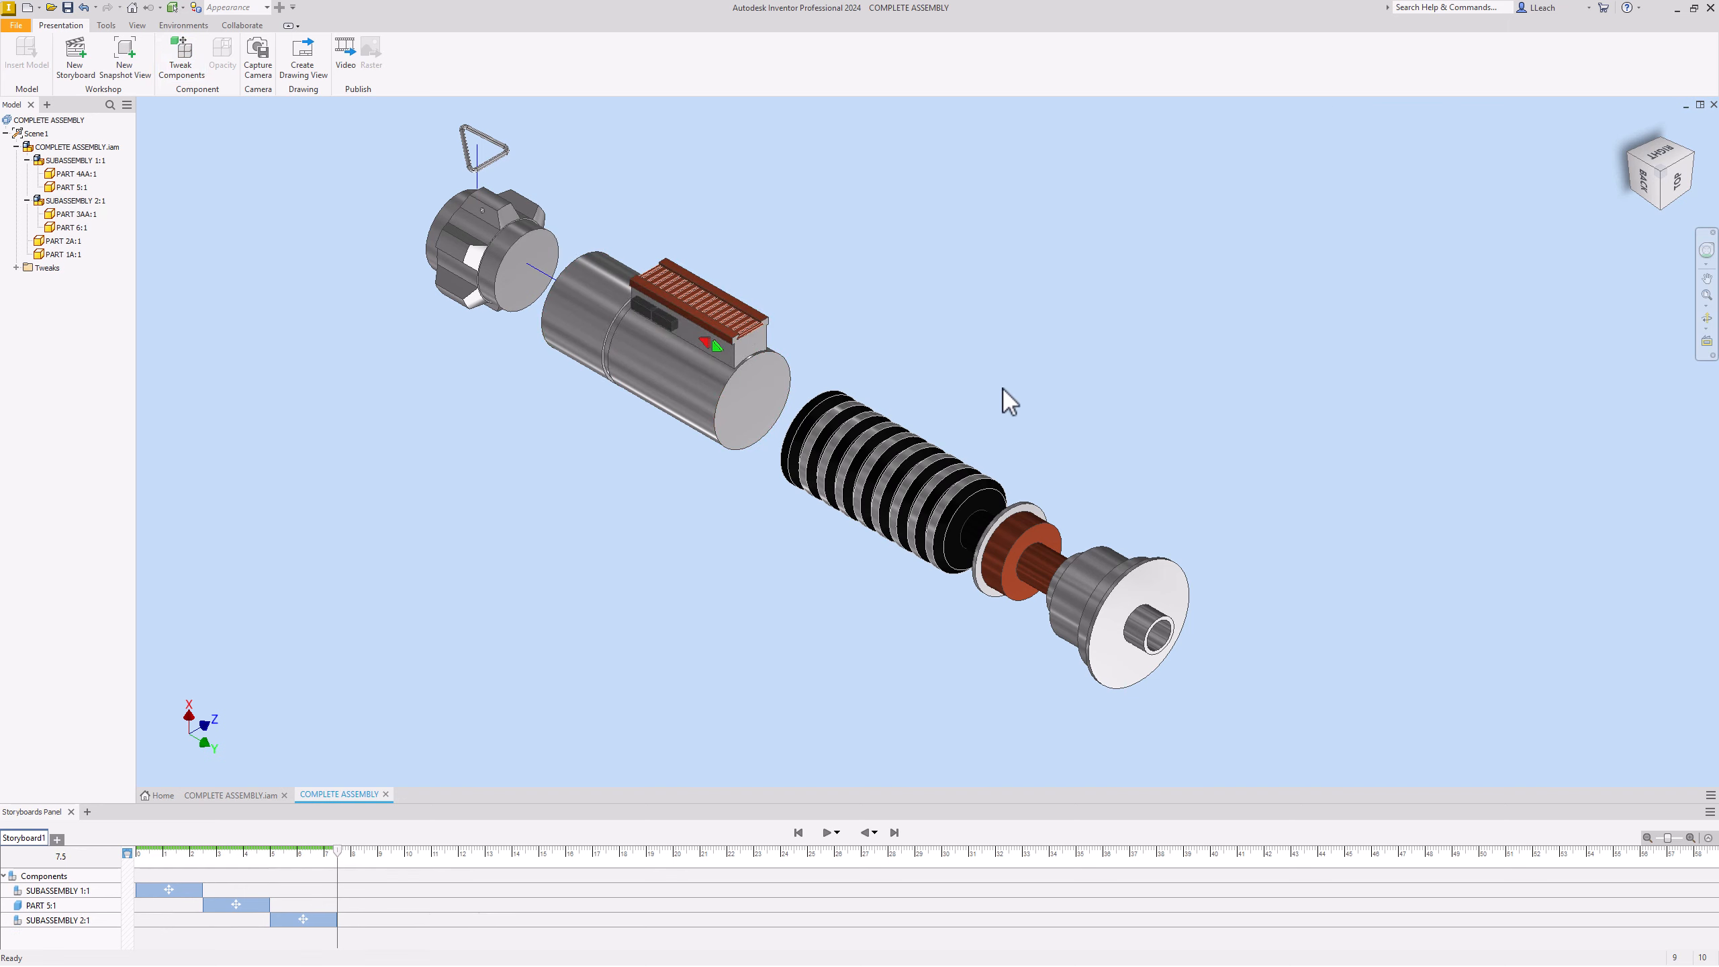
{"action": "left_click", "coordinate": [703, 315]}
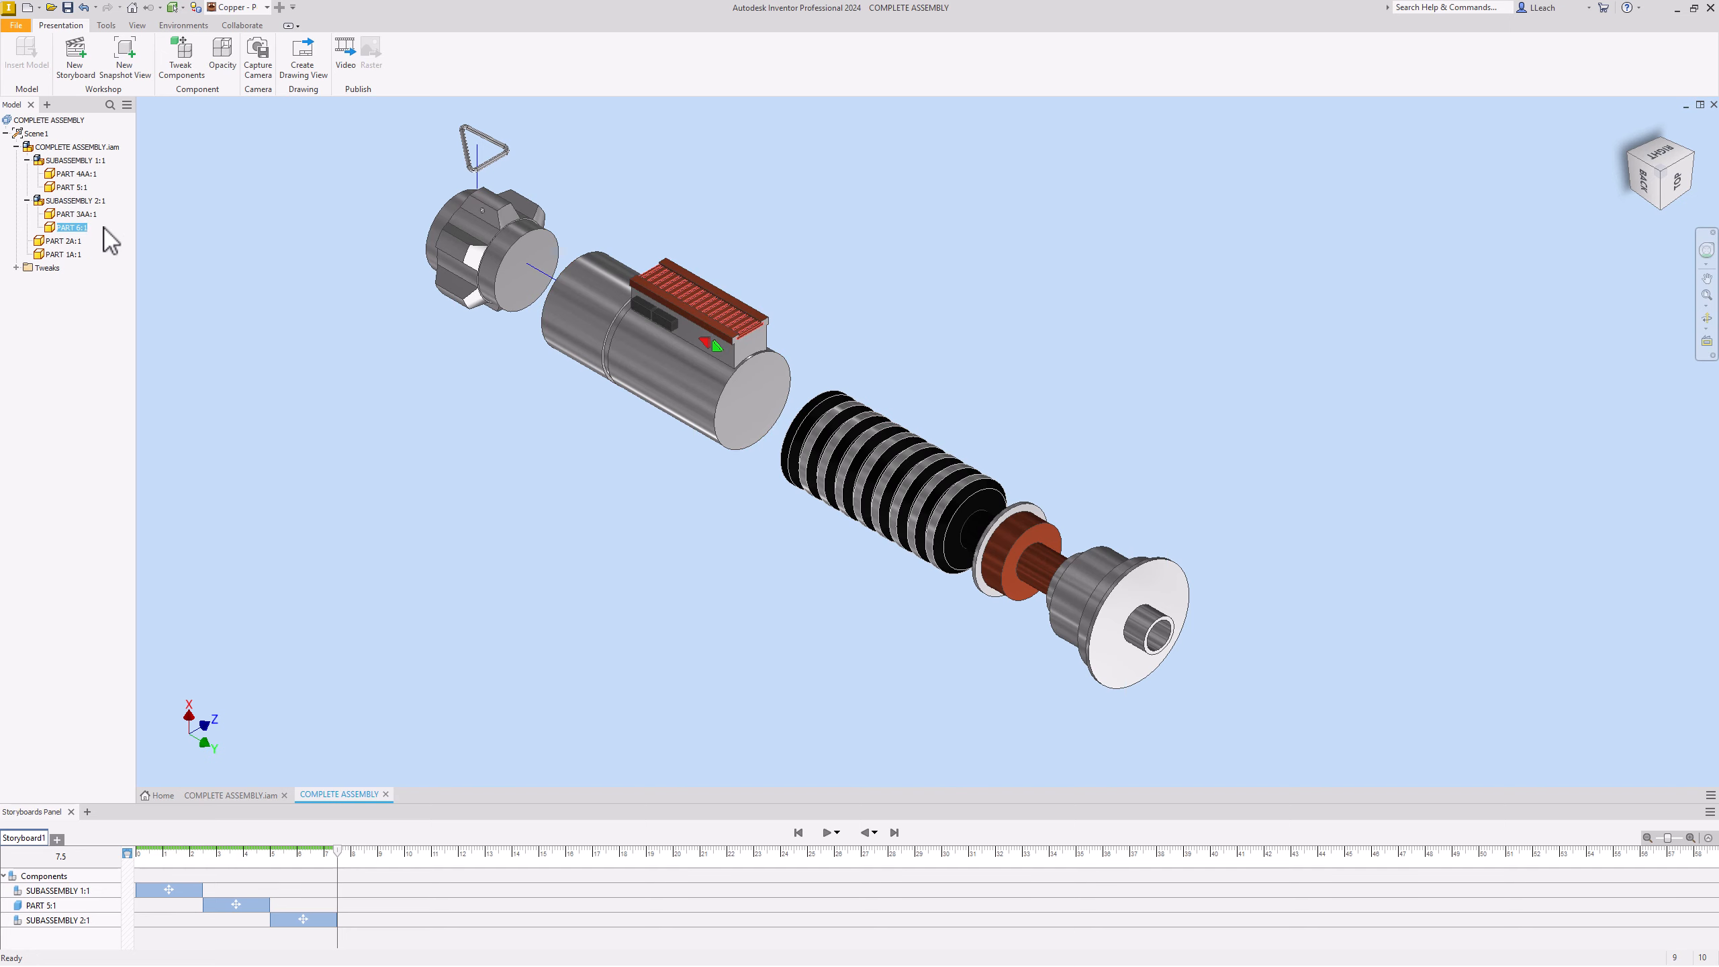
Step: Tweak the PART 6:1 copper grille 83.5 mm along Y out of the body
{"action": "left_click", "coordinate": [189, 68]}
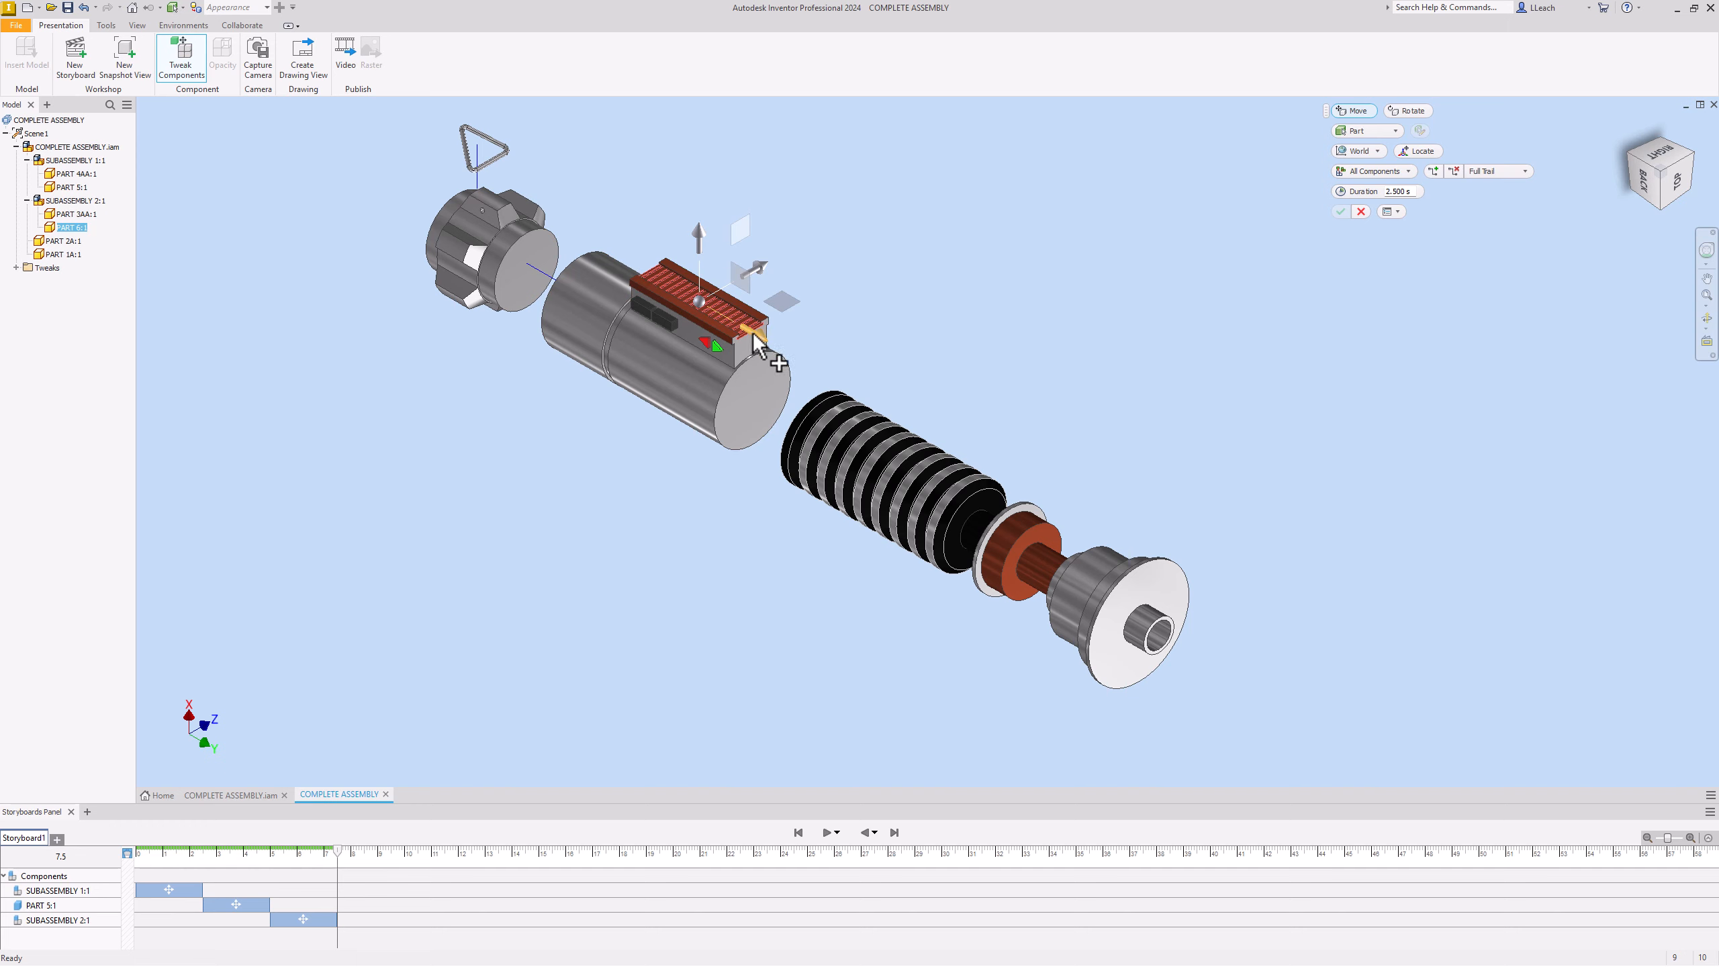
{"action": "left_click_drag", "start_coordinate": [757, 345], "coordinate": [924, 407]}
{"action": "left_click_drag", "start_coordinate": [925, 406], "coordinate": [931, 410]}
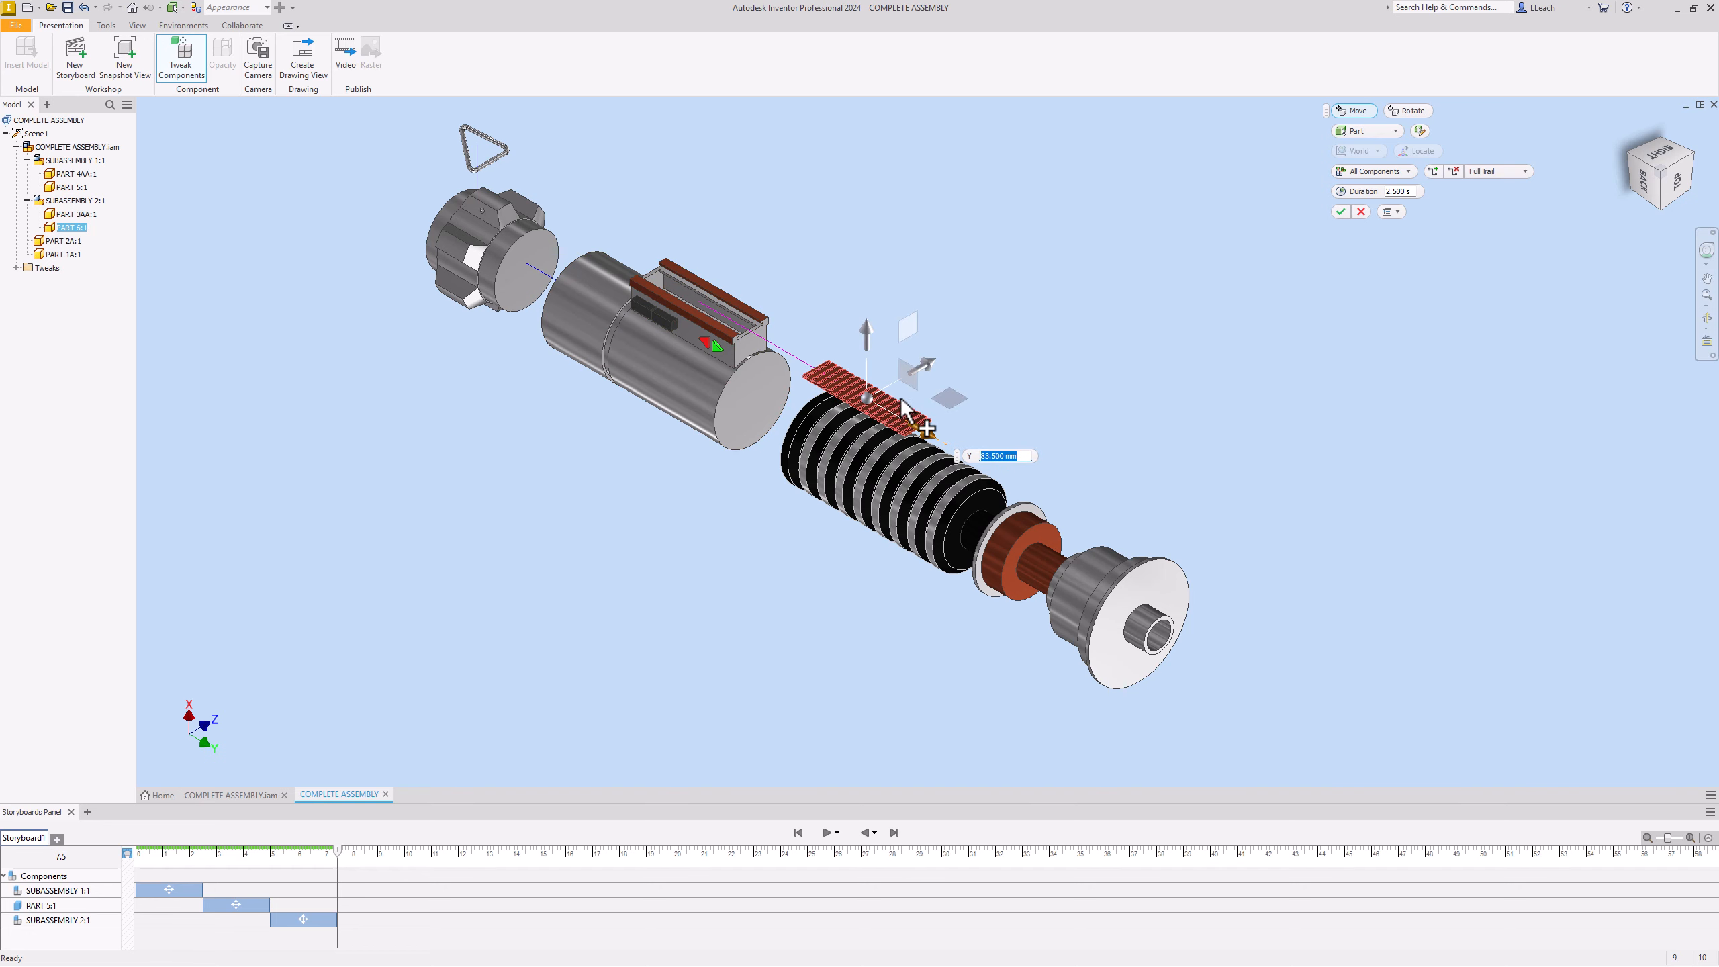
{"action": "left_click", "coordinate": [1341, 212]}
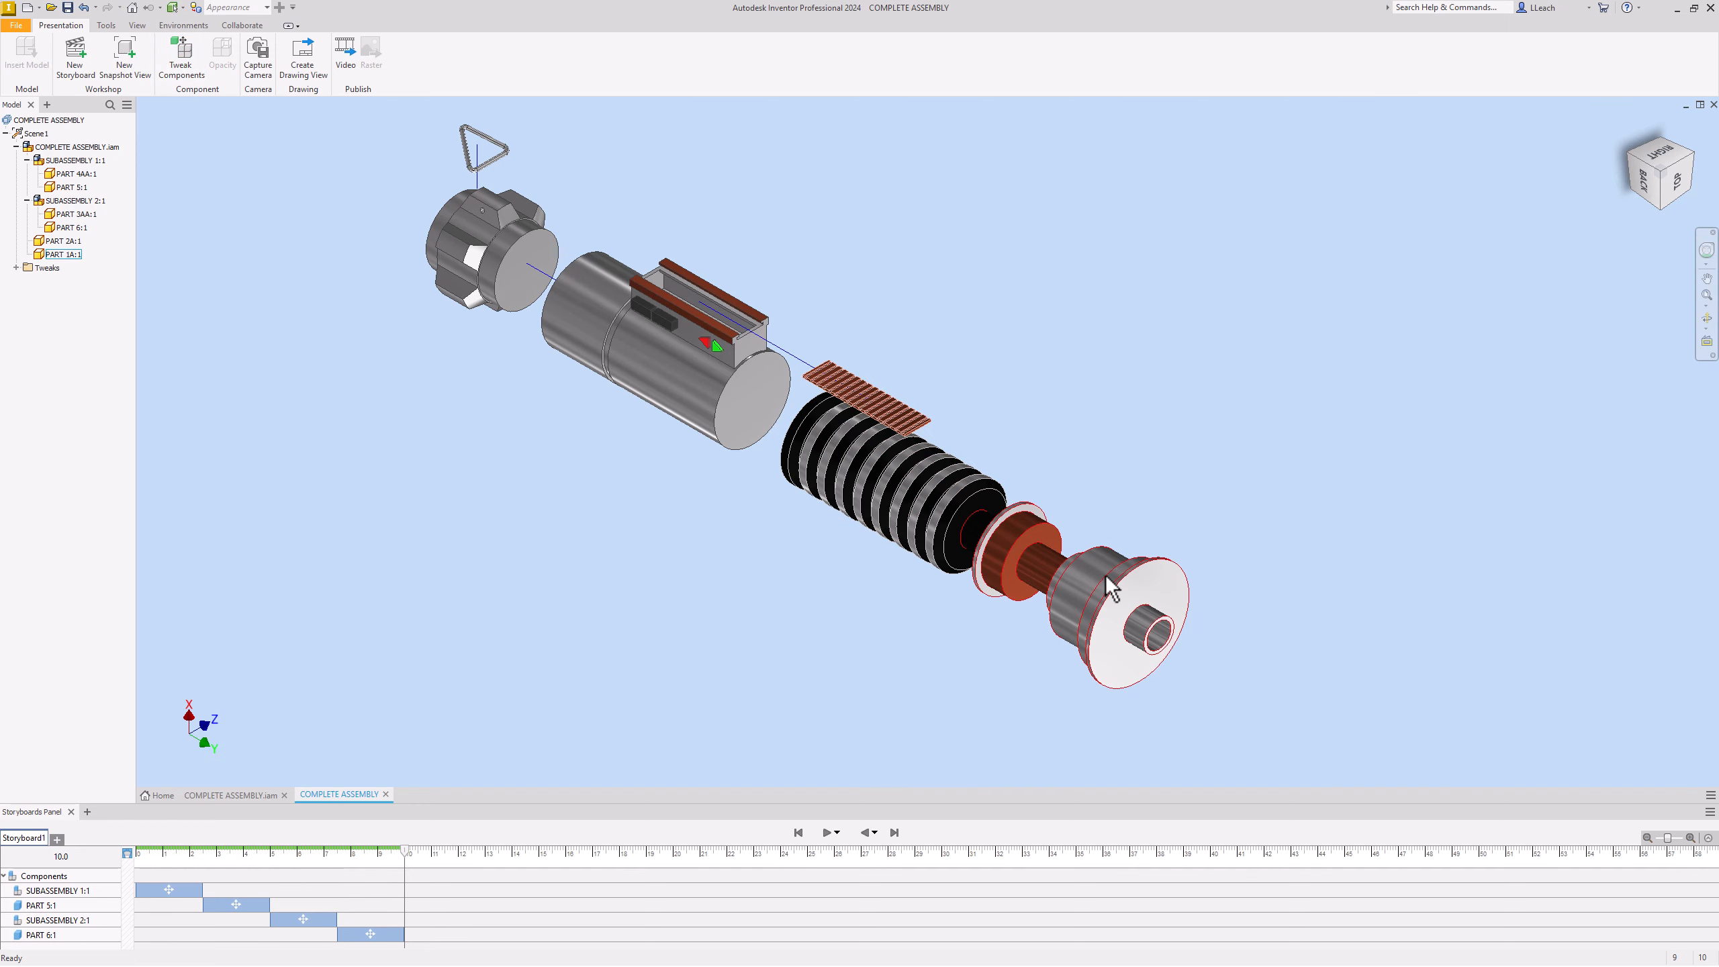
Step: Tweak the PART 1A:1 flared end piece 67 mm farther down the axis
{"action": "left_click", "coordinate": [1086, 567]}
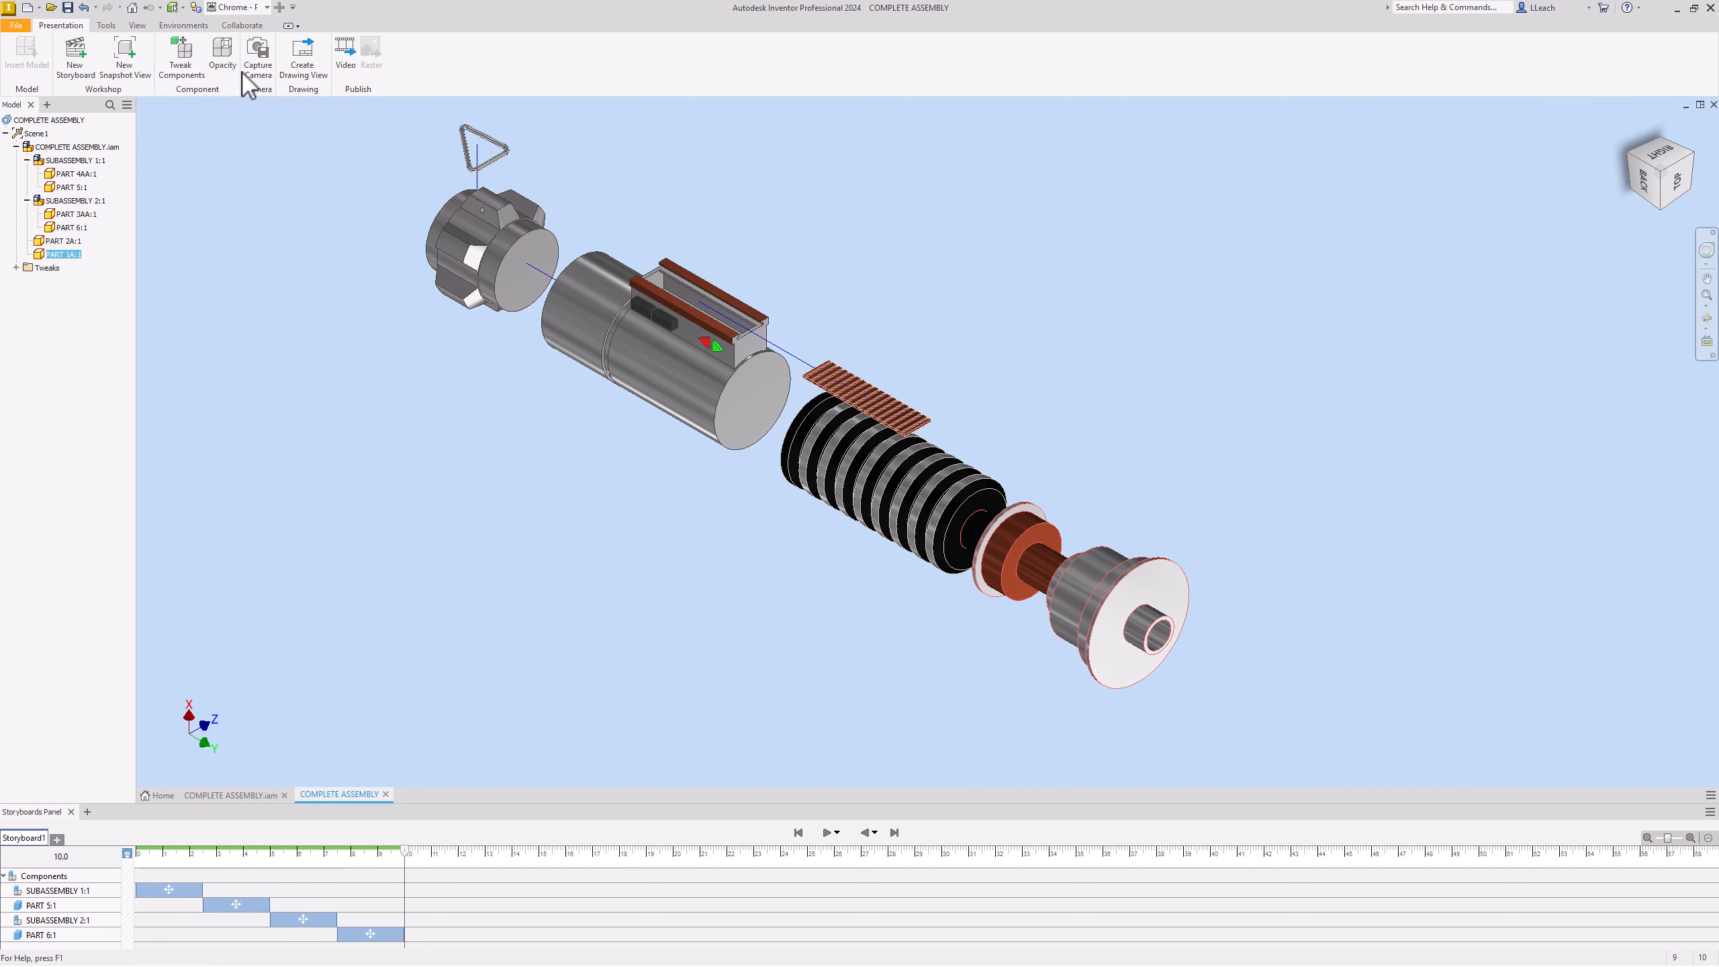
{"action": "left_click", "coordinate": [180, 58]}
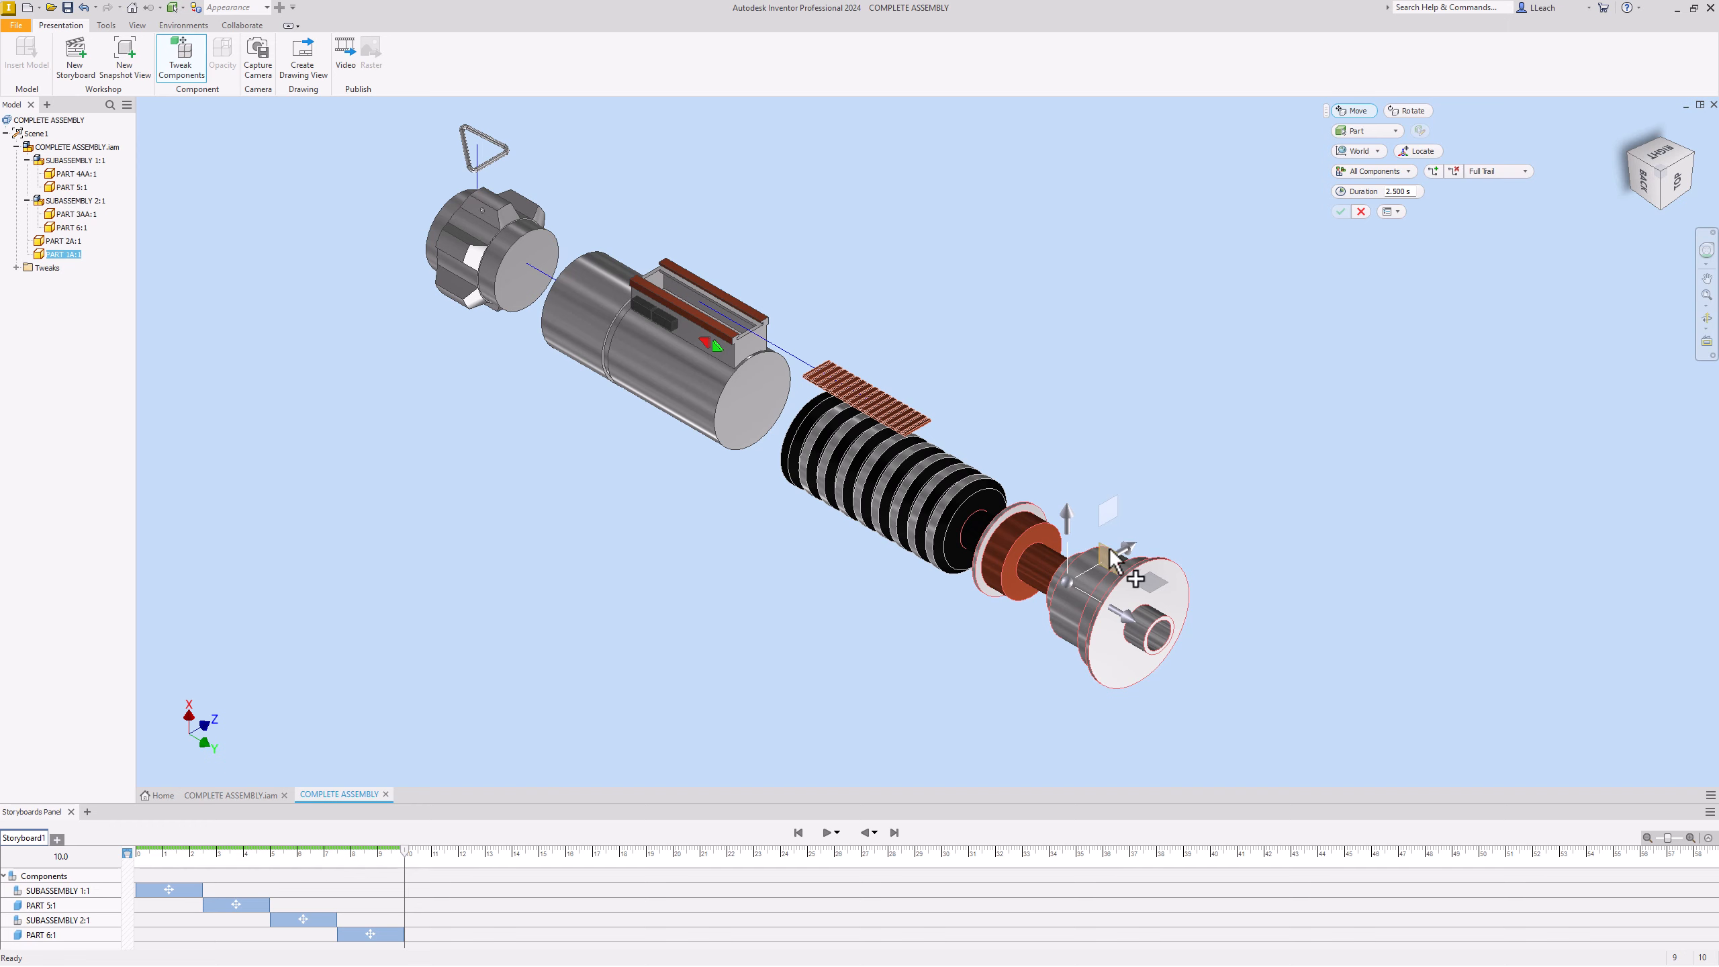
{"action": "left_click_drag", "start_coordinate": [1137, 617], "coordinate": [1260, 697]}
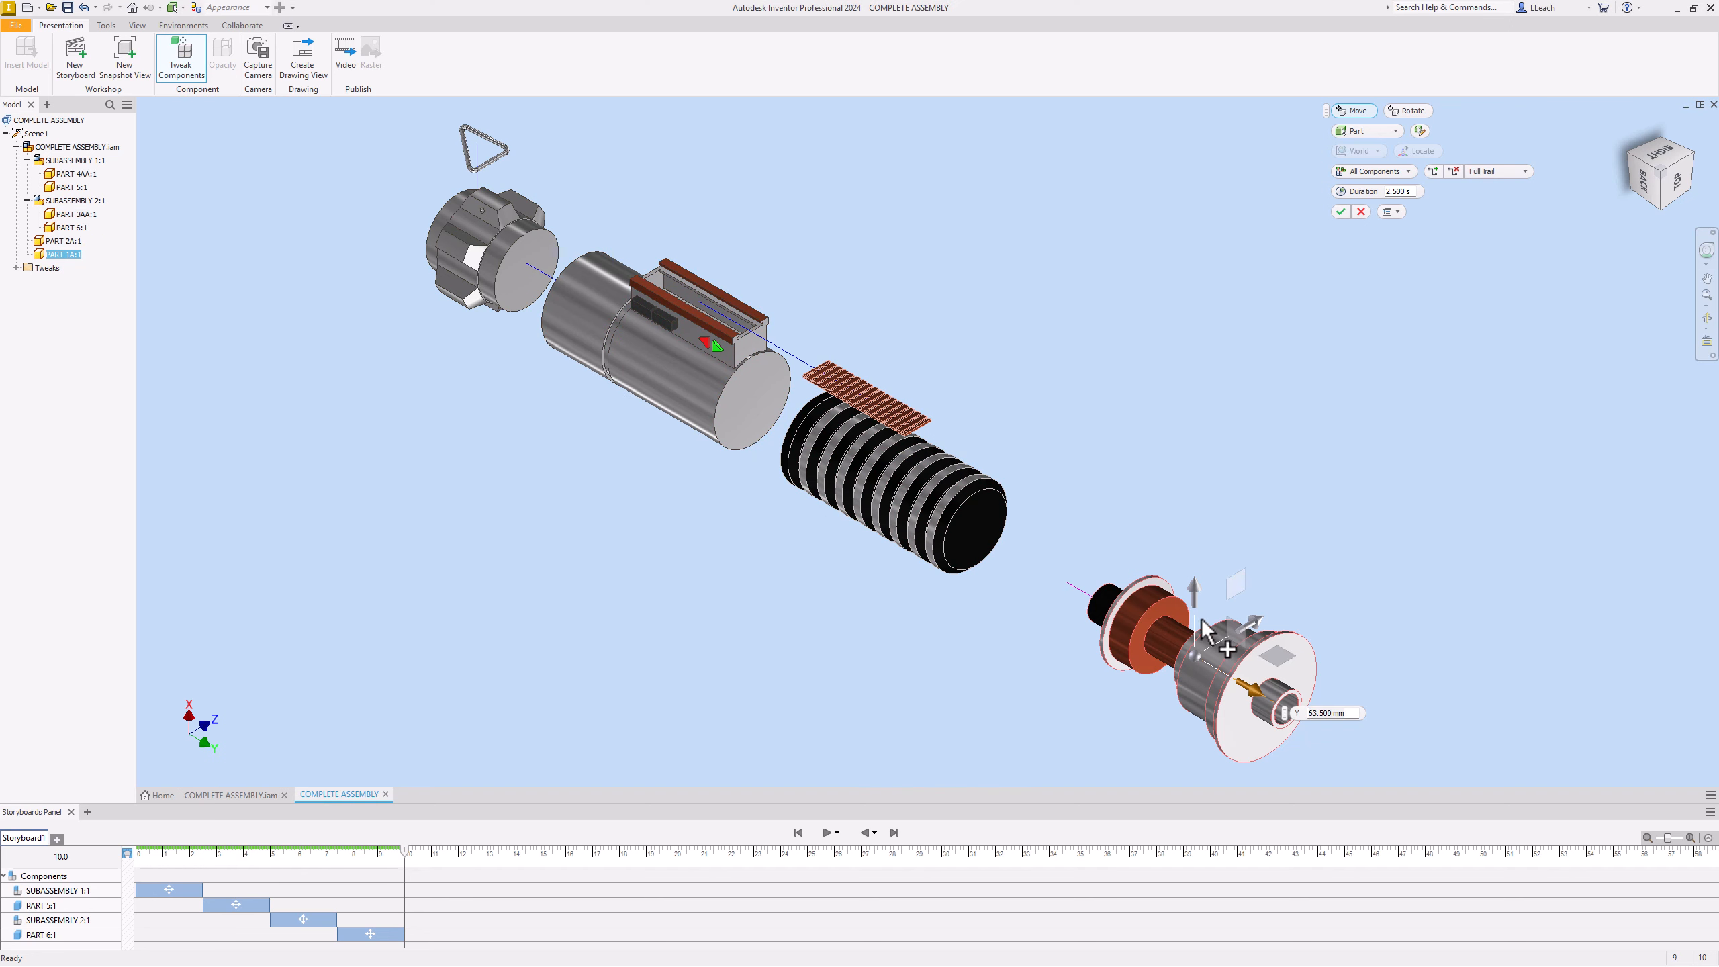
{"action": "left_click_drag", "start_coordinate": [1257, 698], "coordinate": [1263, 705]}
{"action": "left_click", "coordinate": [1343, 212]}
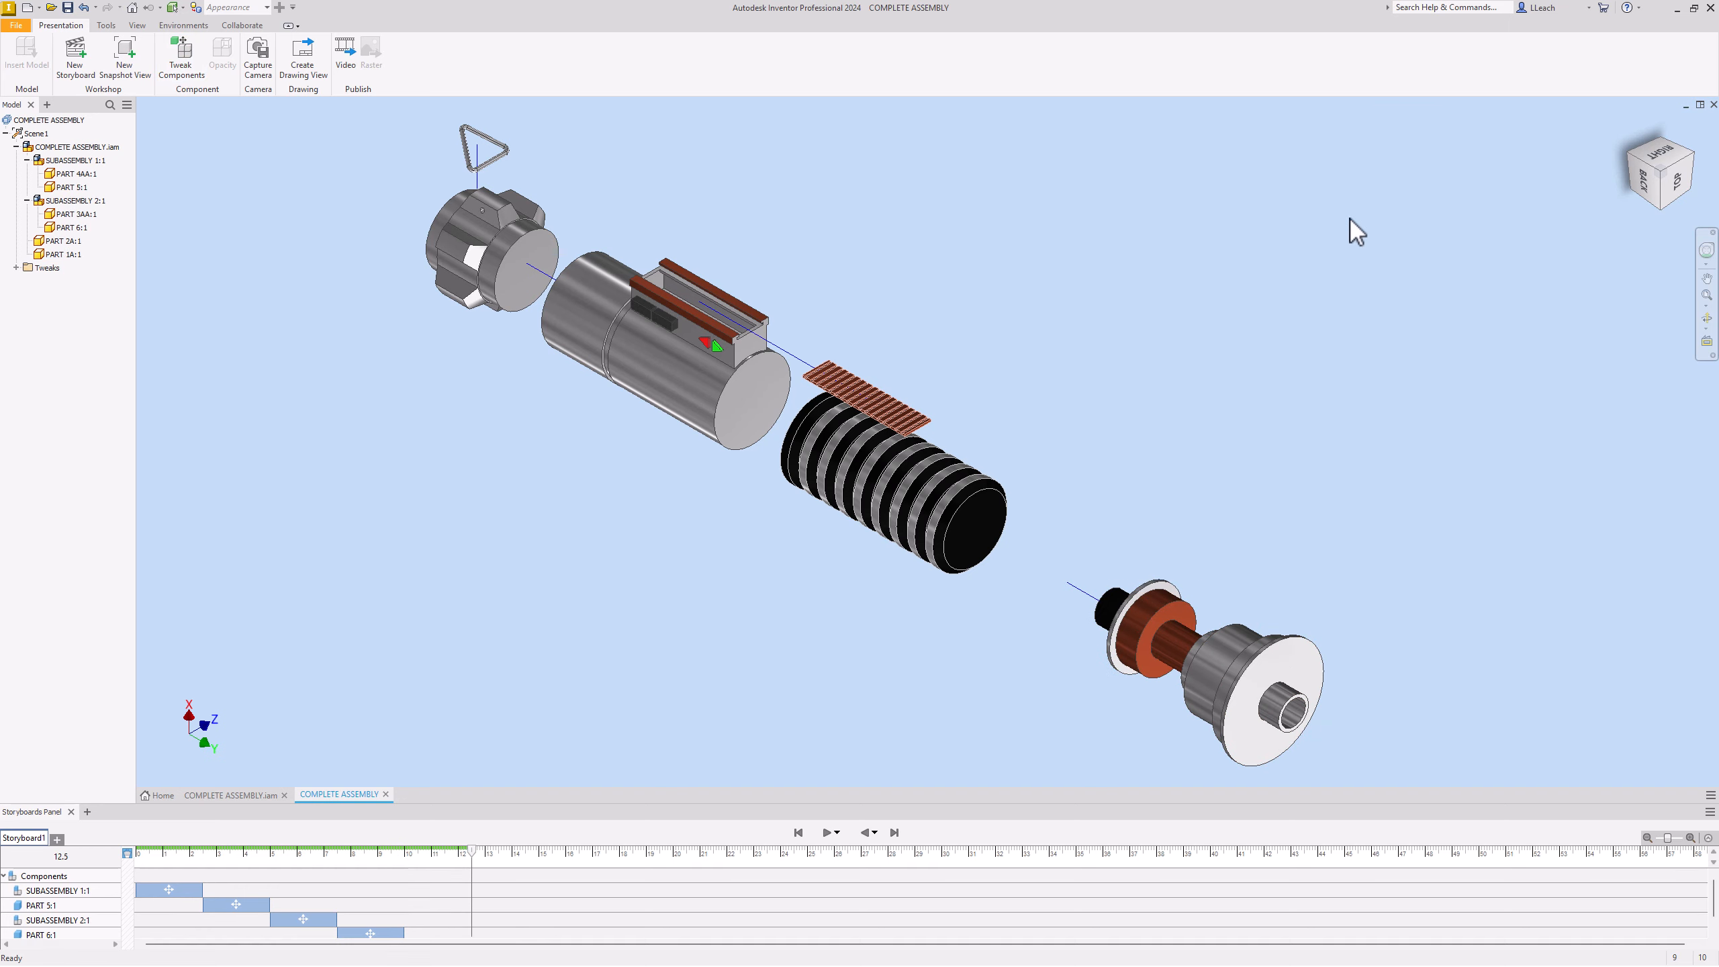
Step: Tweak the PART 2A:1 ribbed grip 38 mm along the Y axis
{"action": "left_click", "coordinate": [956, 502]}
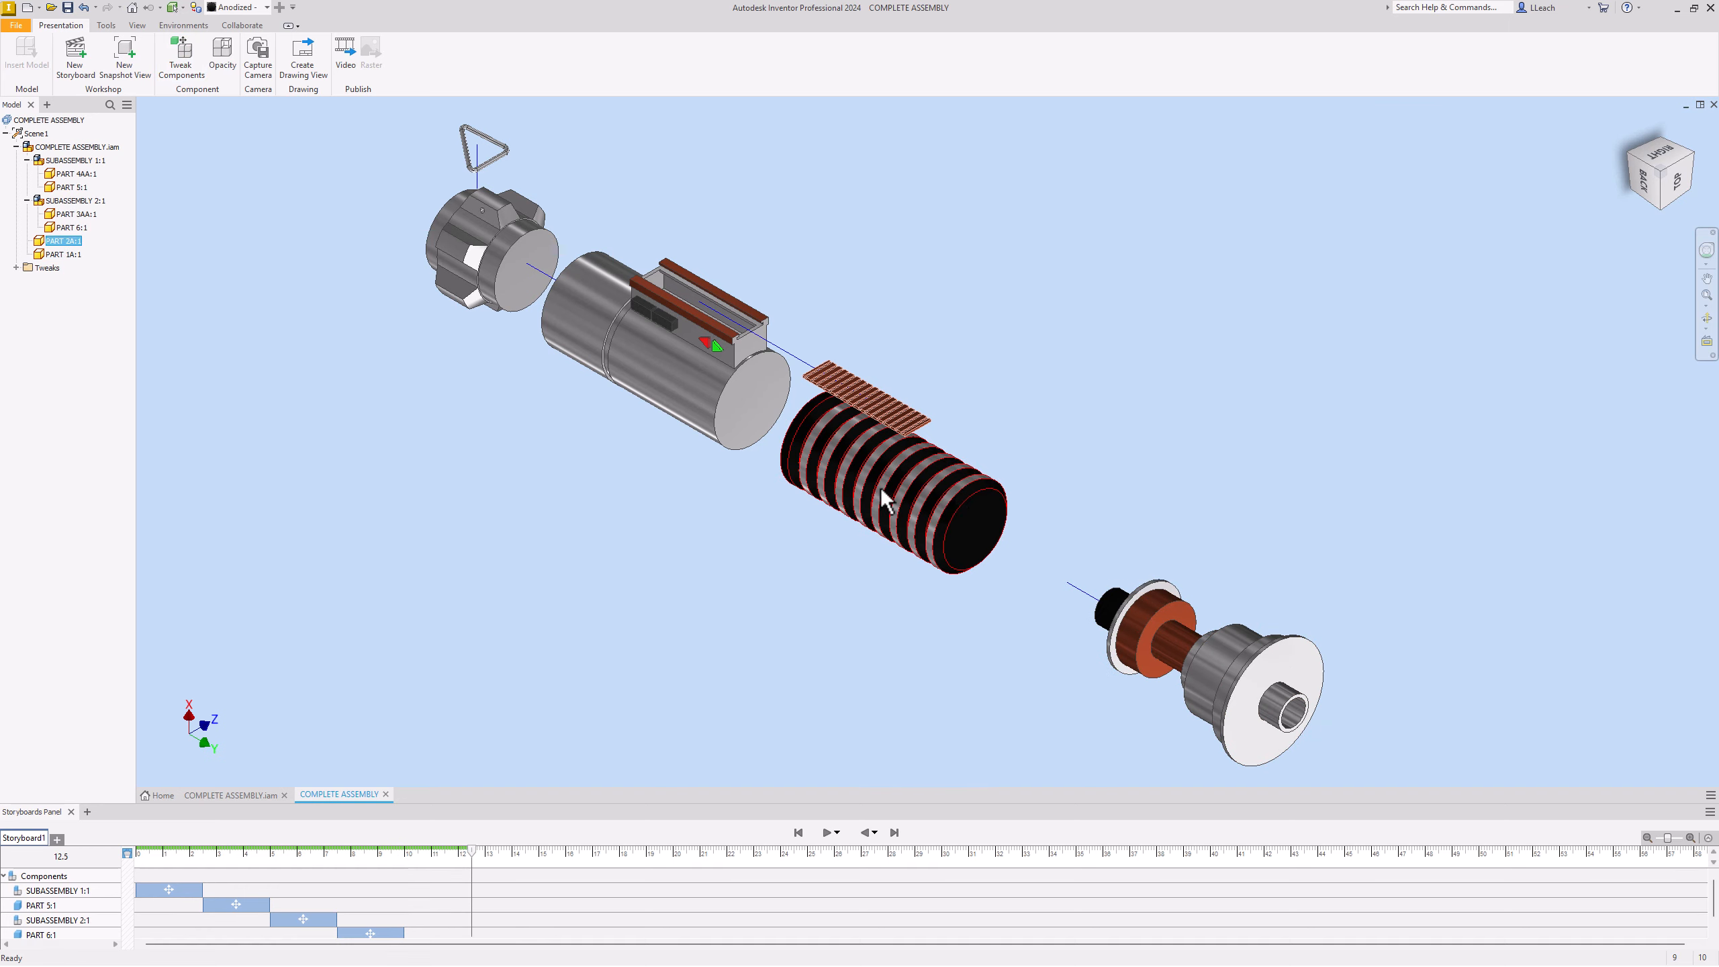
{"action": "left_click", "coordinate": [180, 64]}
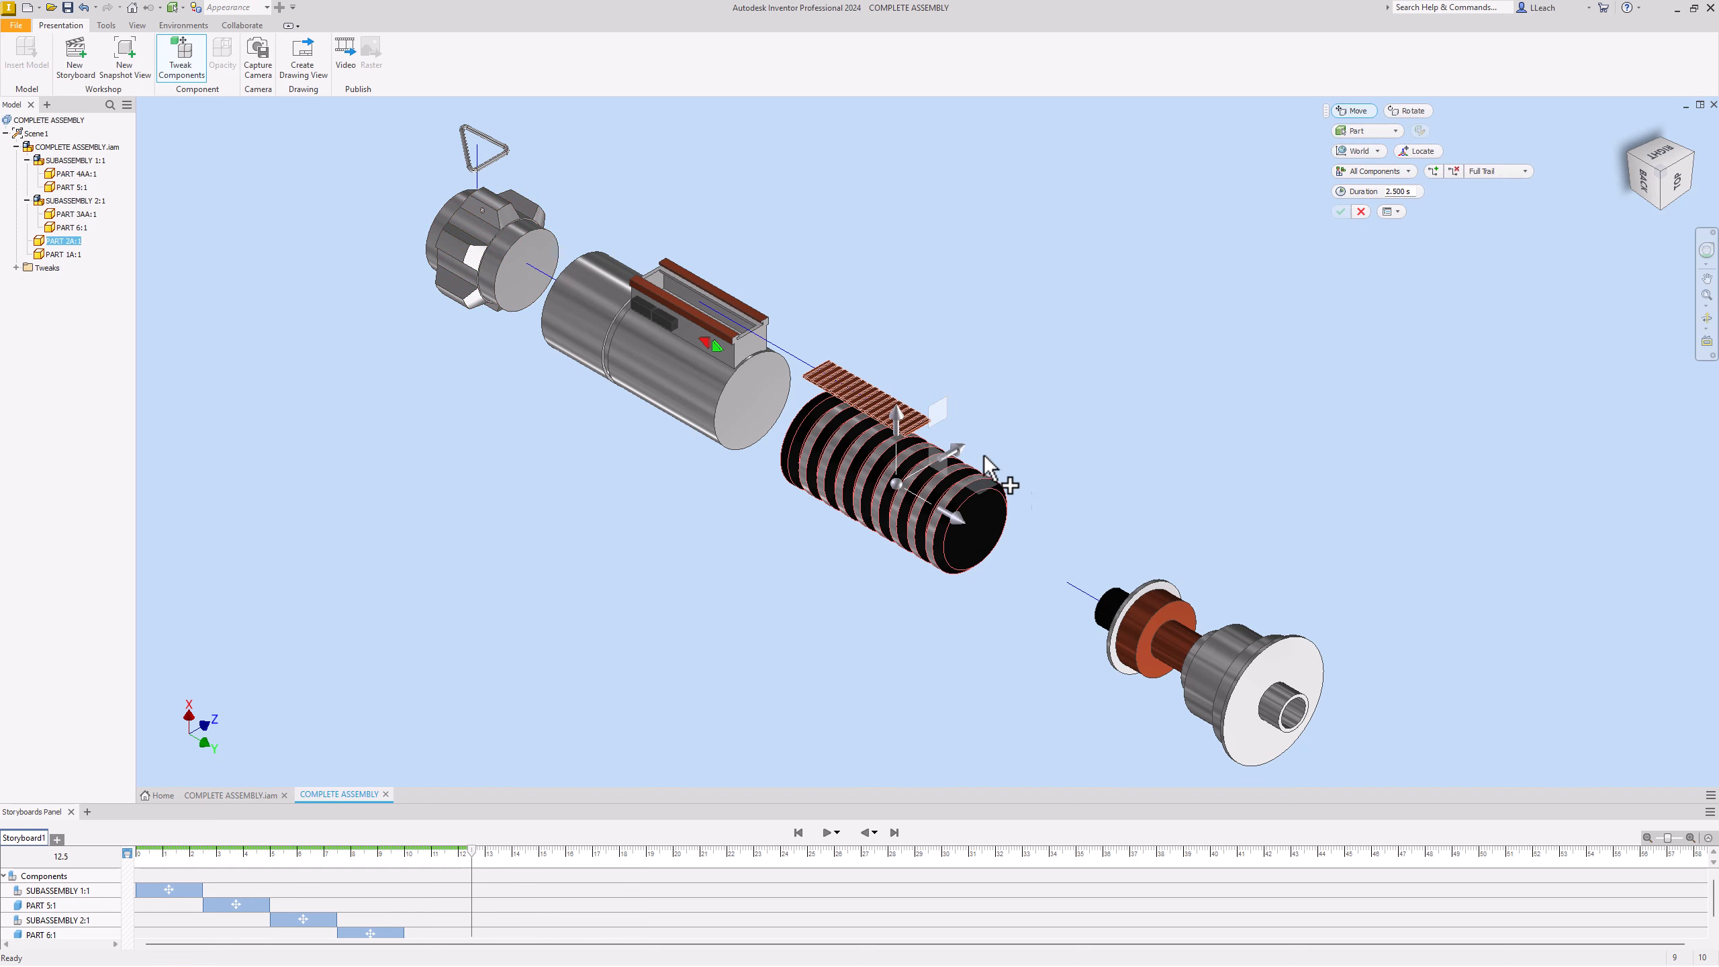
{"action": "left_click_drag", "start_coordinate": [982, 521], "coordinate": [1047, 574]}
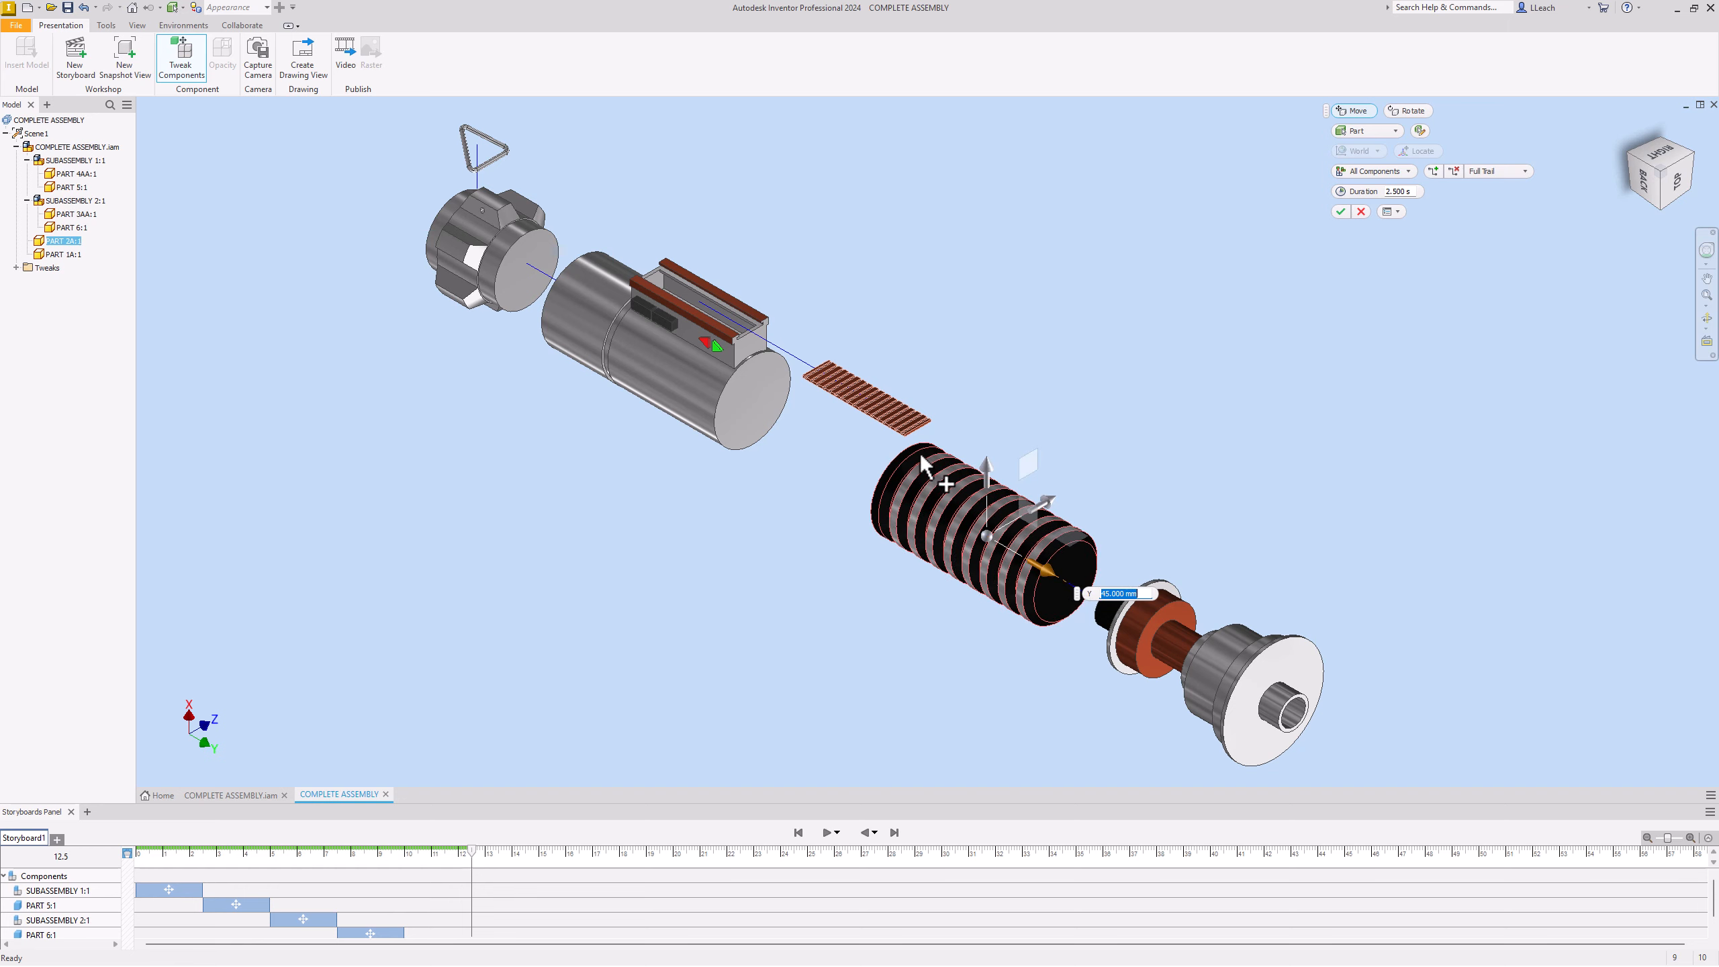
{"action": "left_click", "coordinate": [1341, 213]}
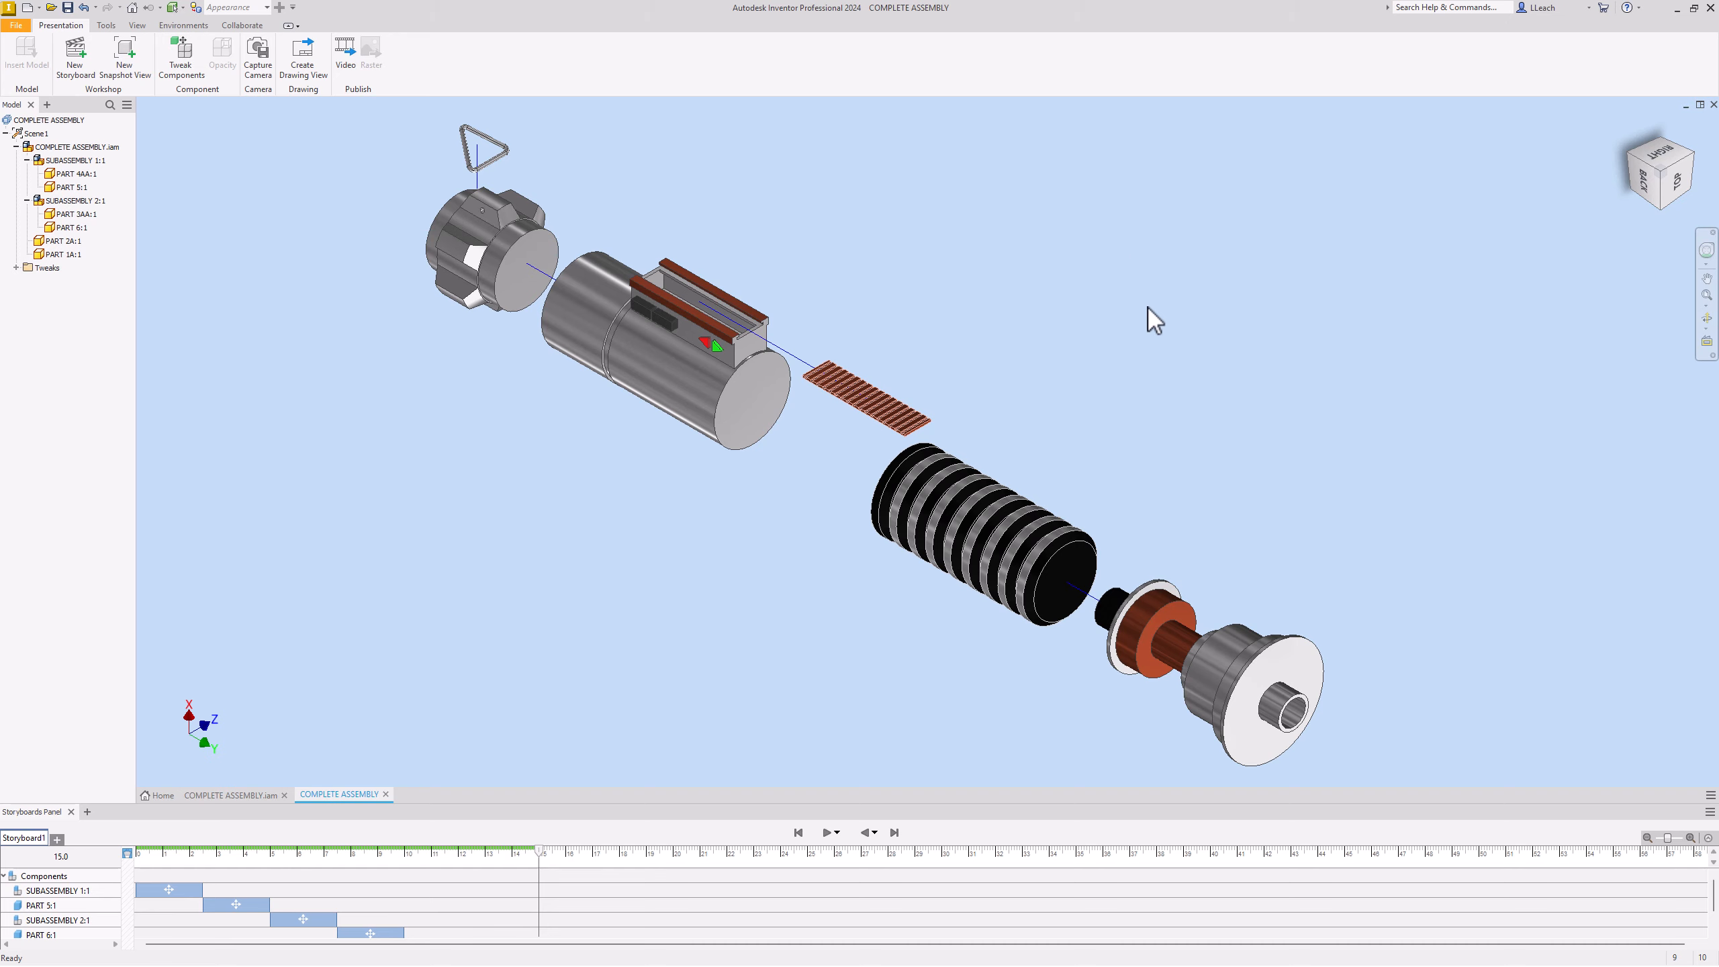
Step: Capture a snapshot view of the exploded arrangement and save it, replacing COMPLETE ASSEMBLY.ipn
{"action": "left_click", "coordinate": [125, 75]}
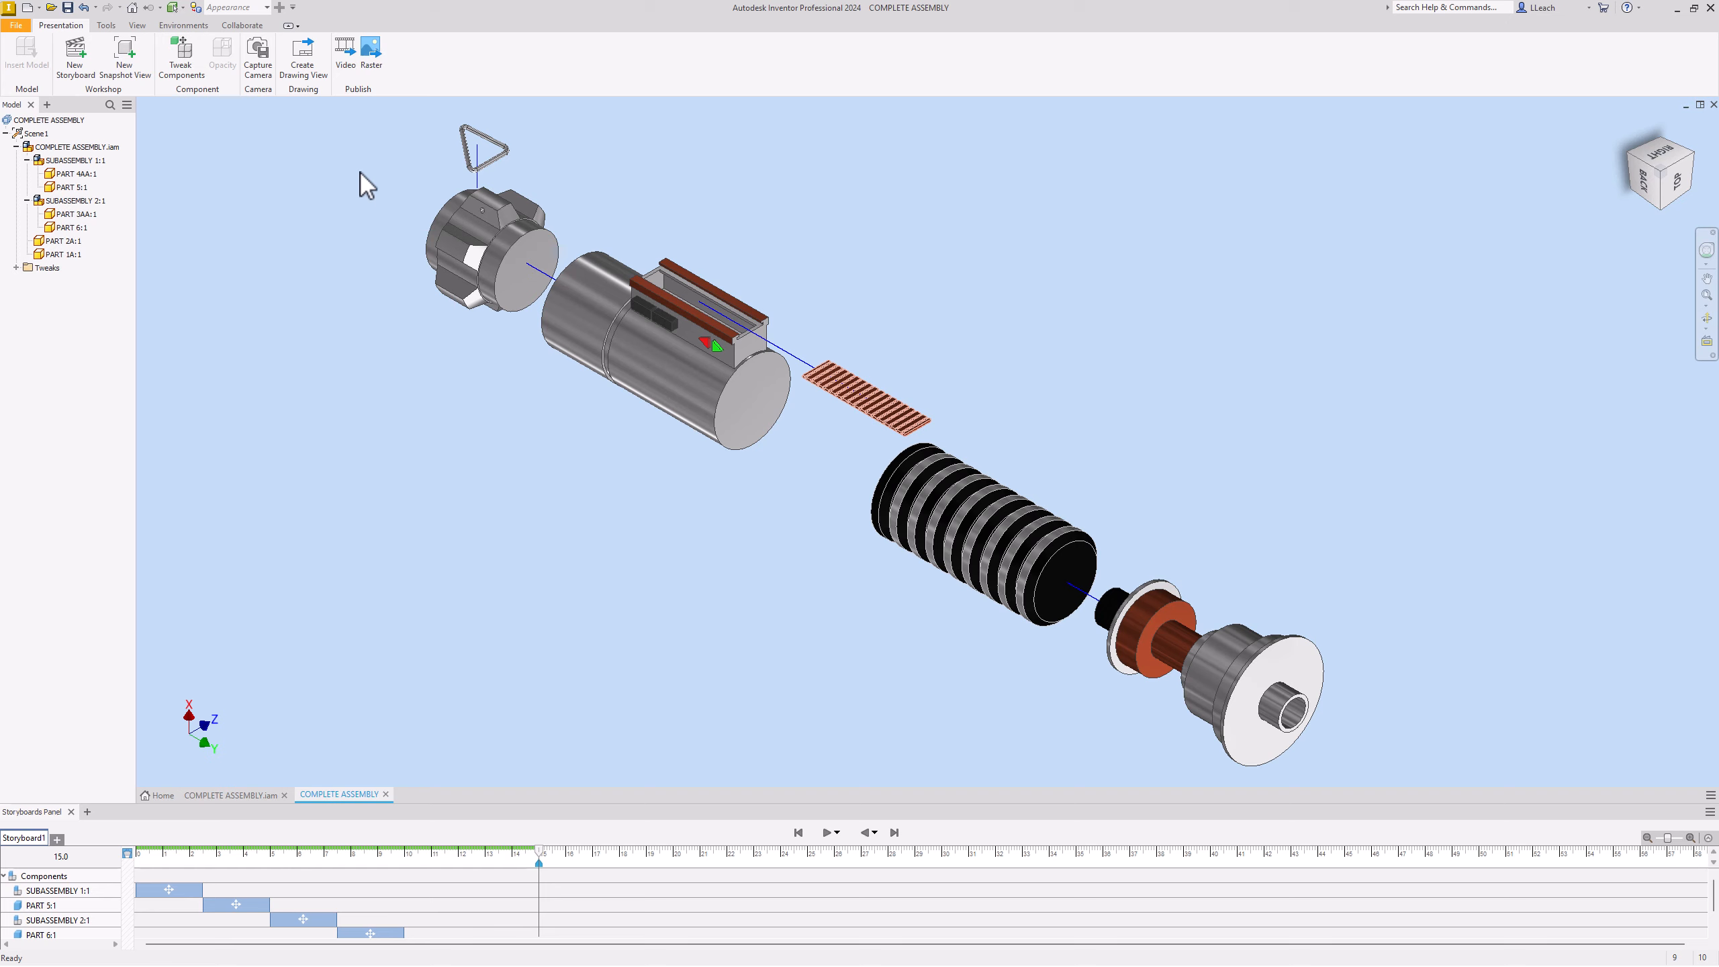
{"action": "left_click", "coordinate": [308, 75]}
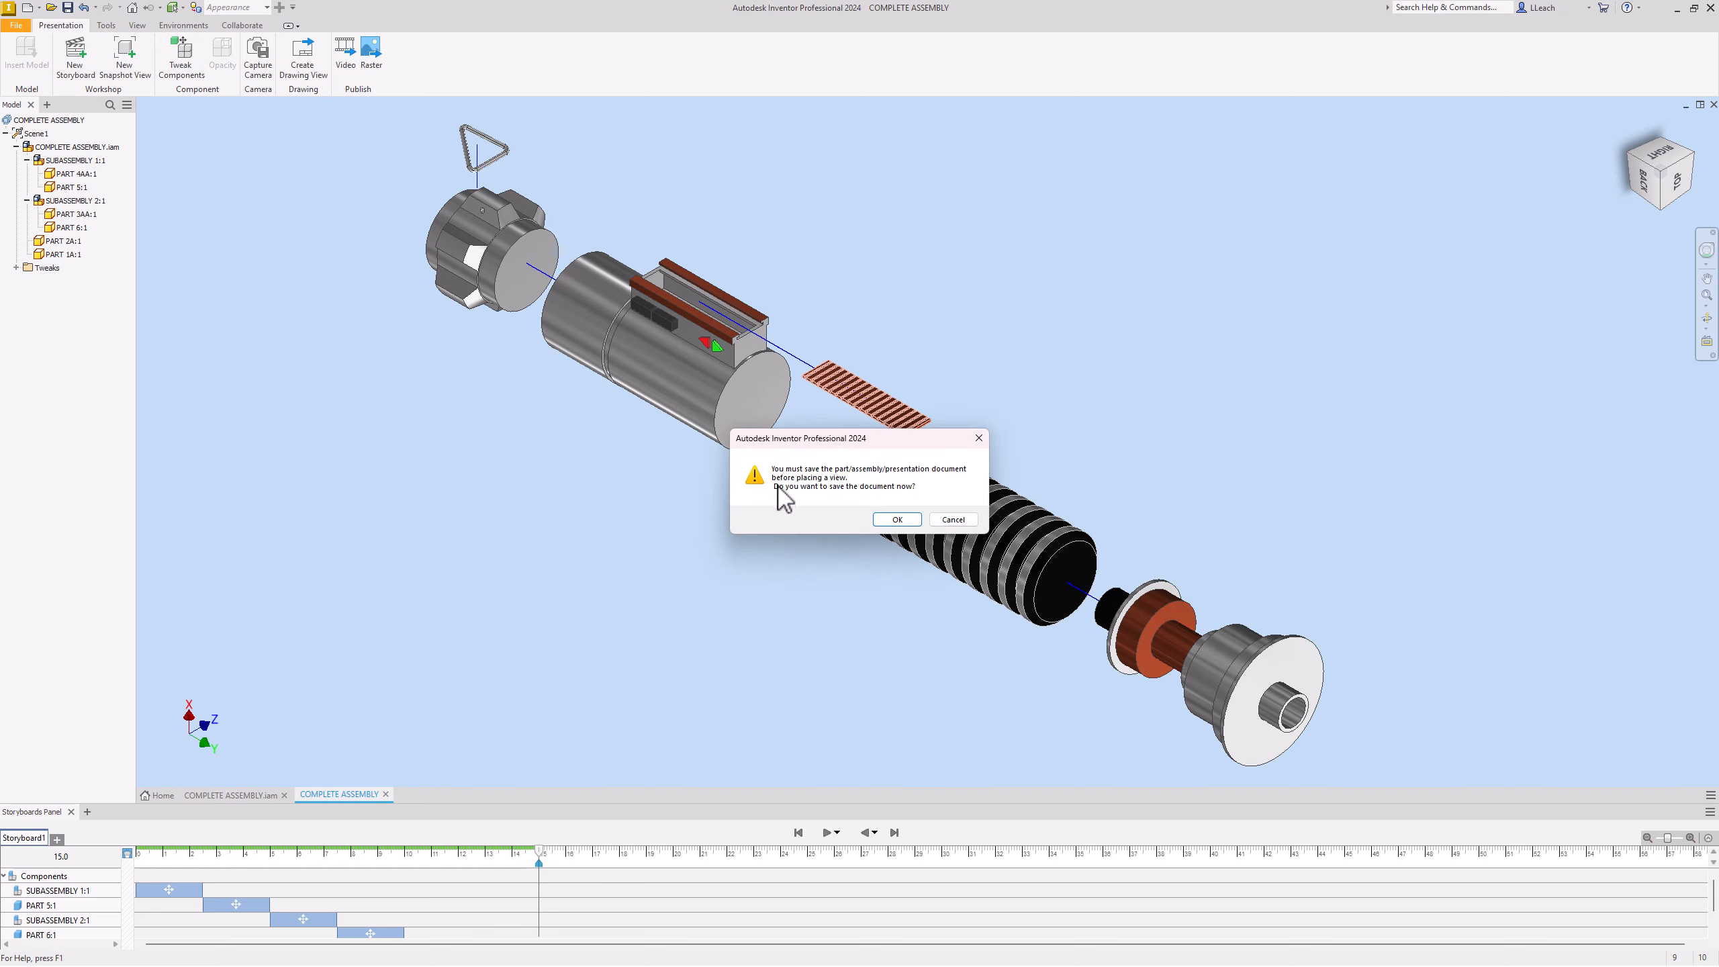
{"action": "left_click", "coordinate": [897, 519]}
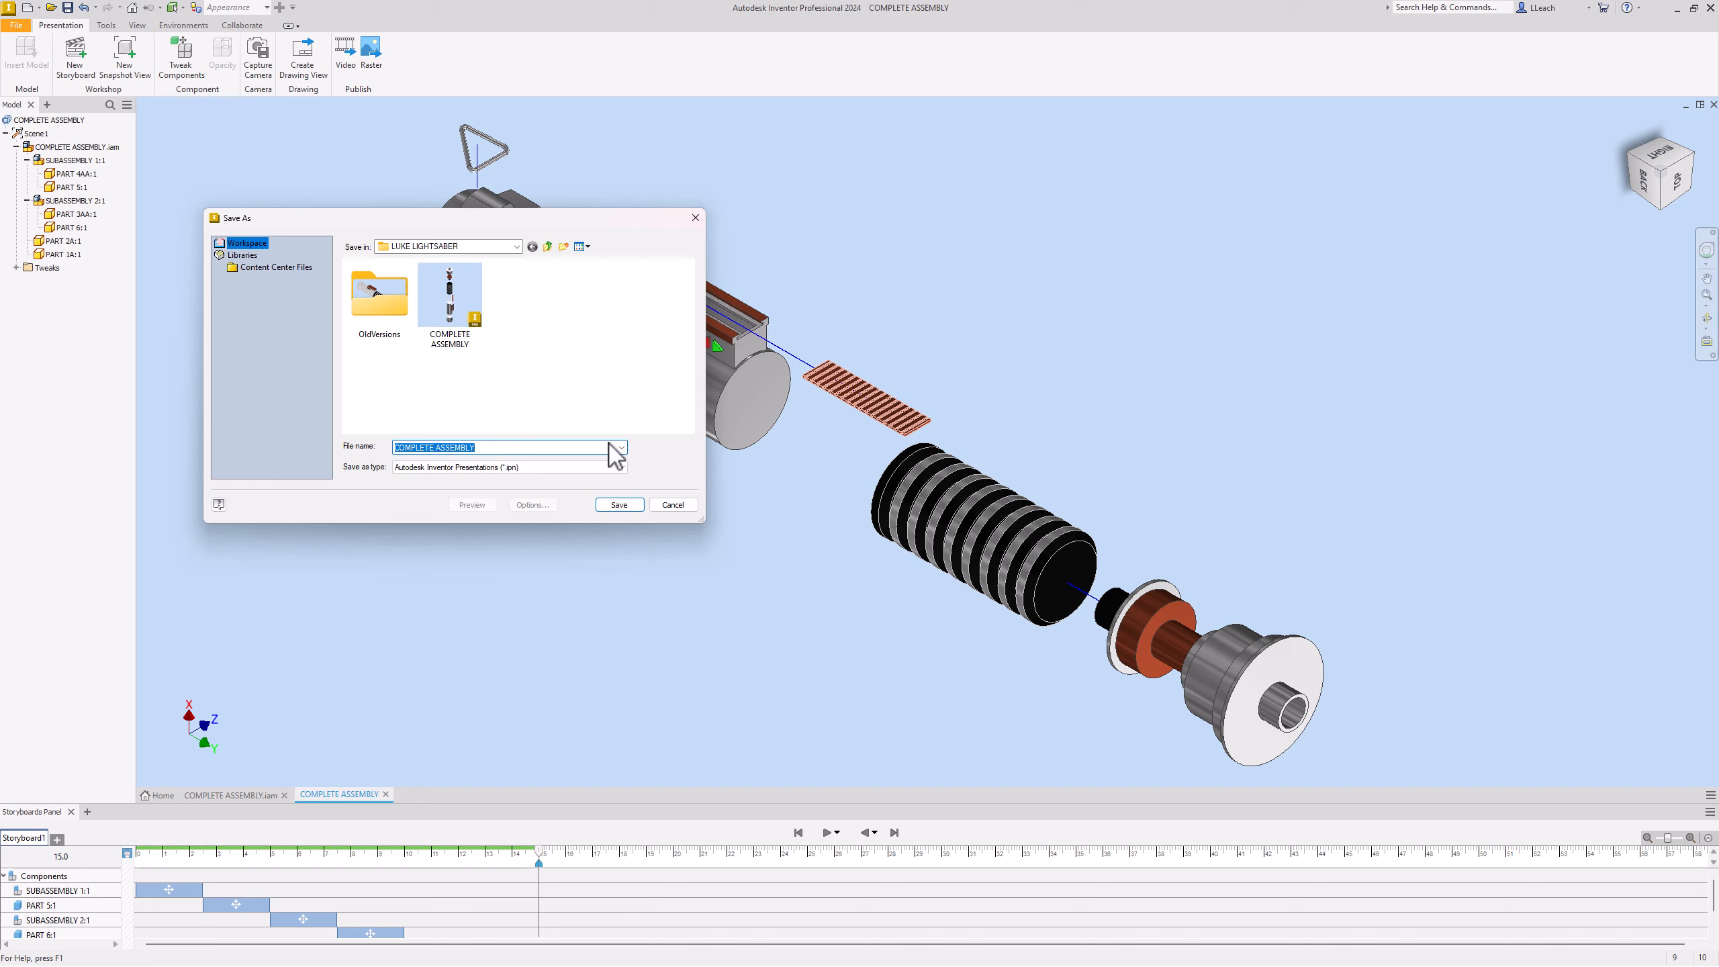
{"action": "left_click", "coordinate": [619, 504]}
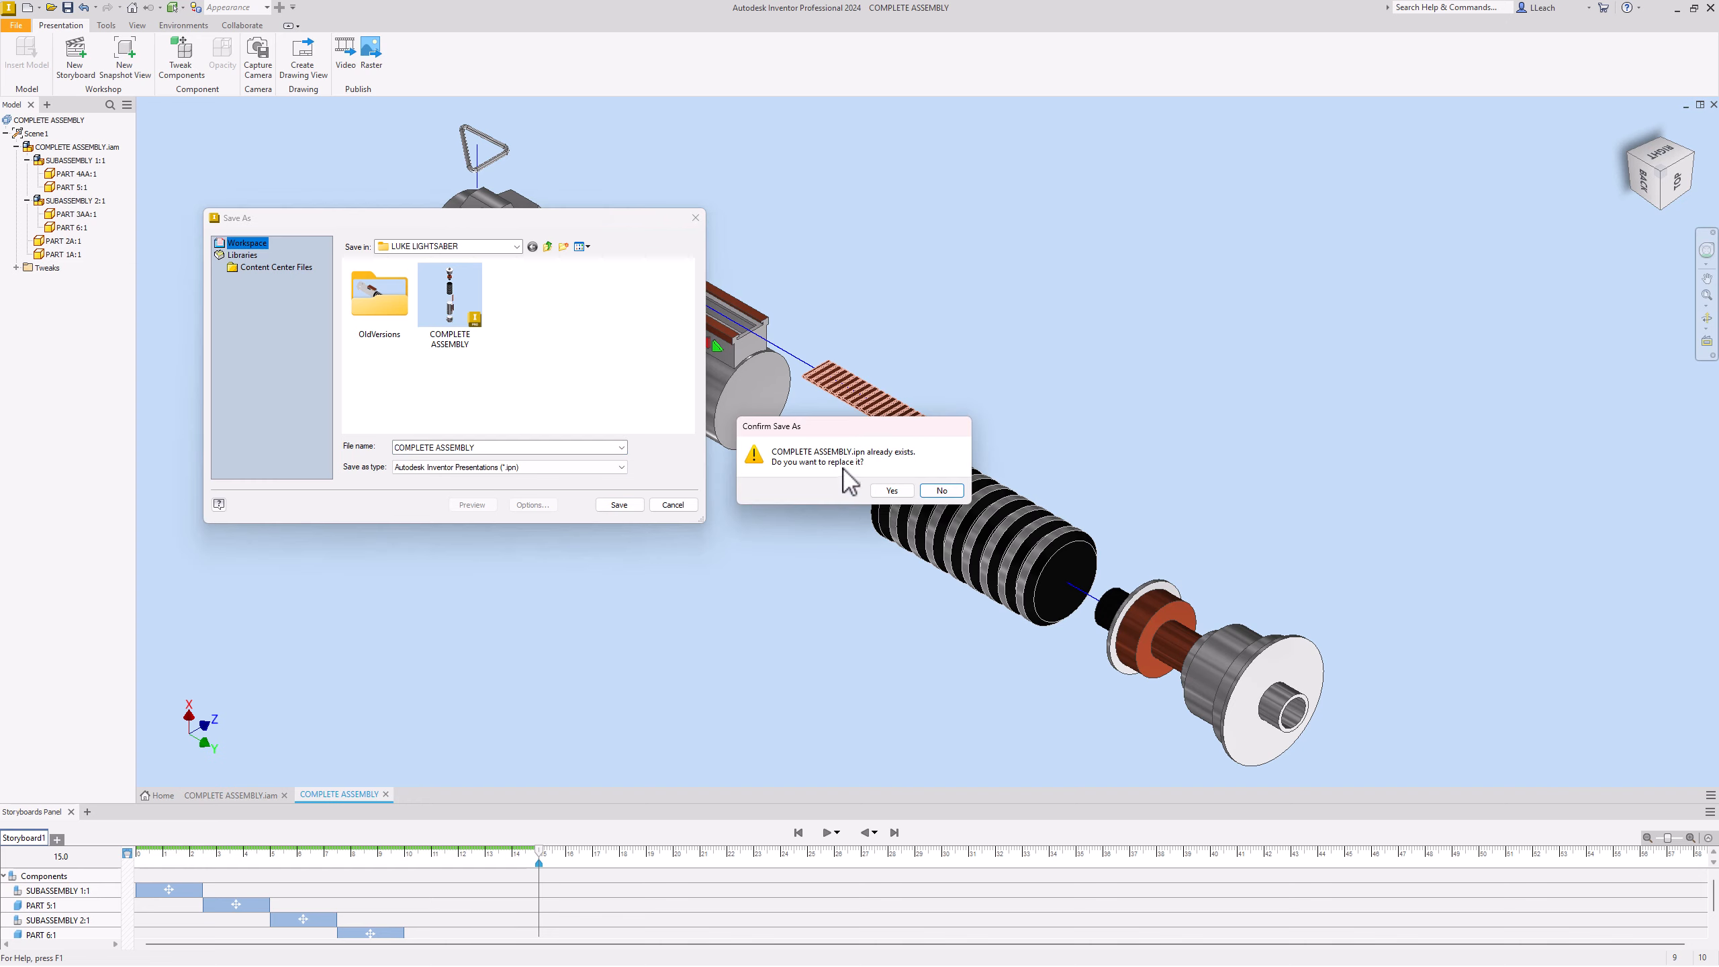
{"action": "left_click", "coordinate": [892, 490]}
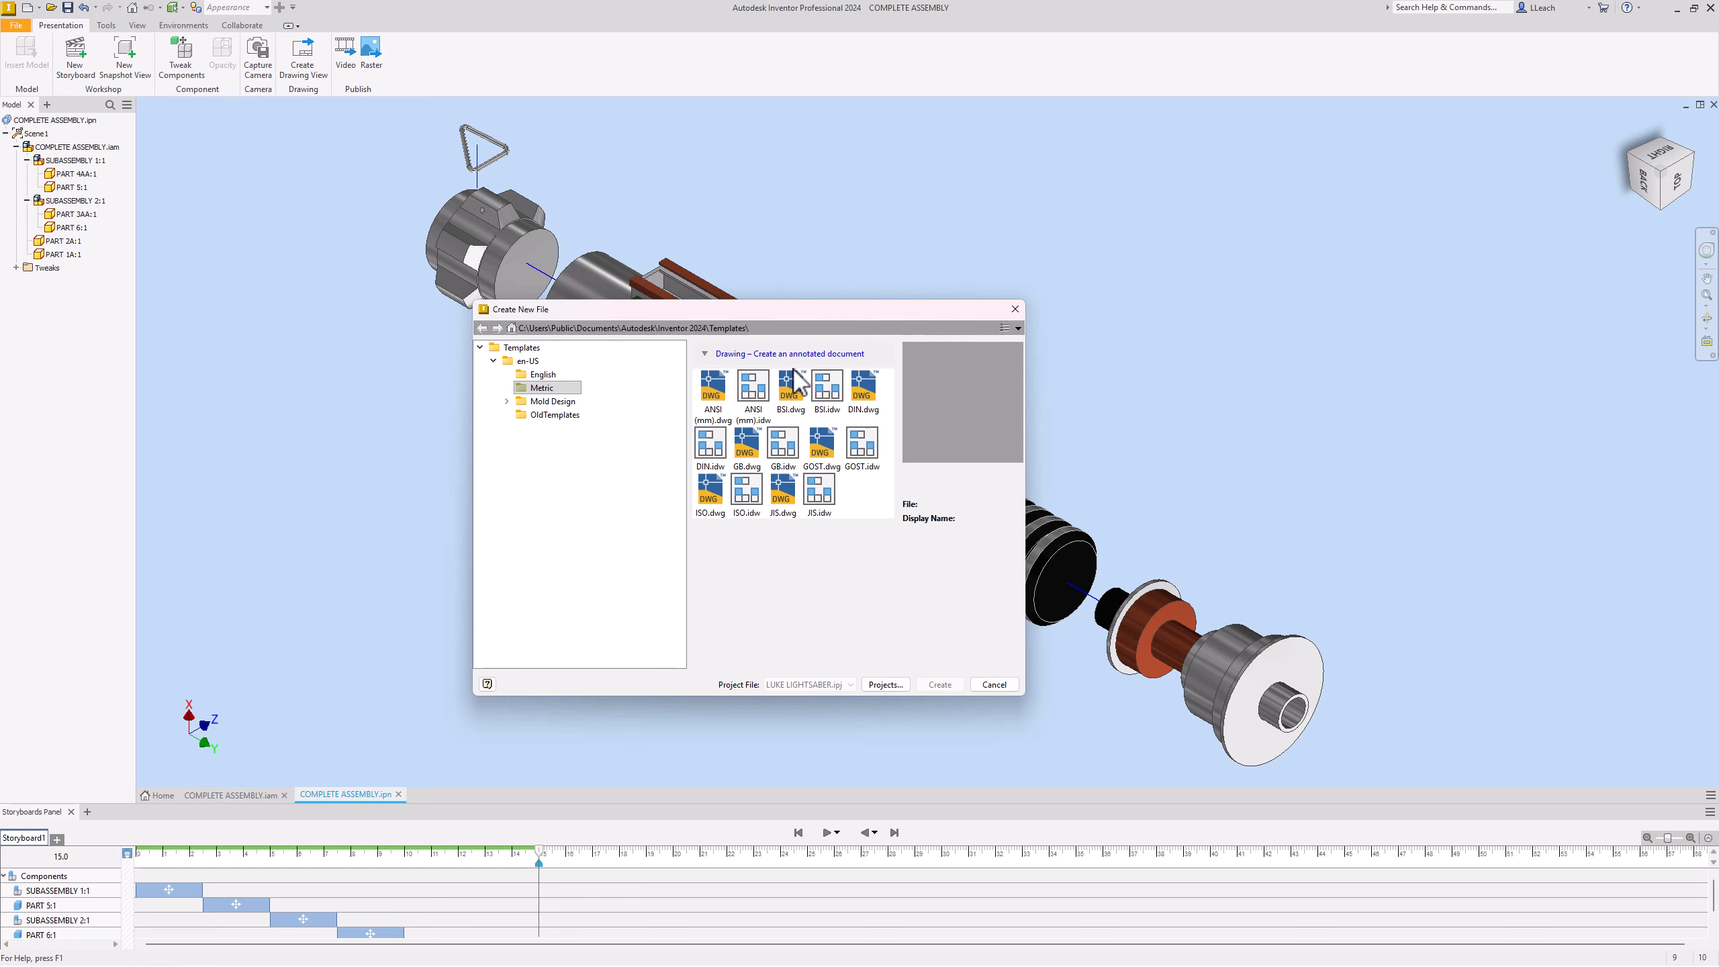
Step: Create an ANSI (mm).idw drawing and place the exploded lightsaber as a 1 : 1 base view
{"action": "left_click", "coordinate": [755, 392]}
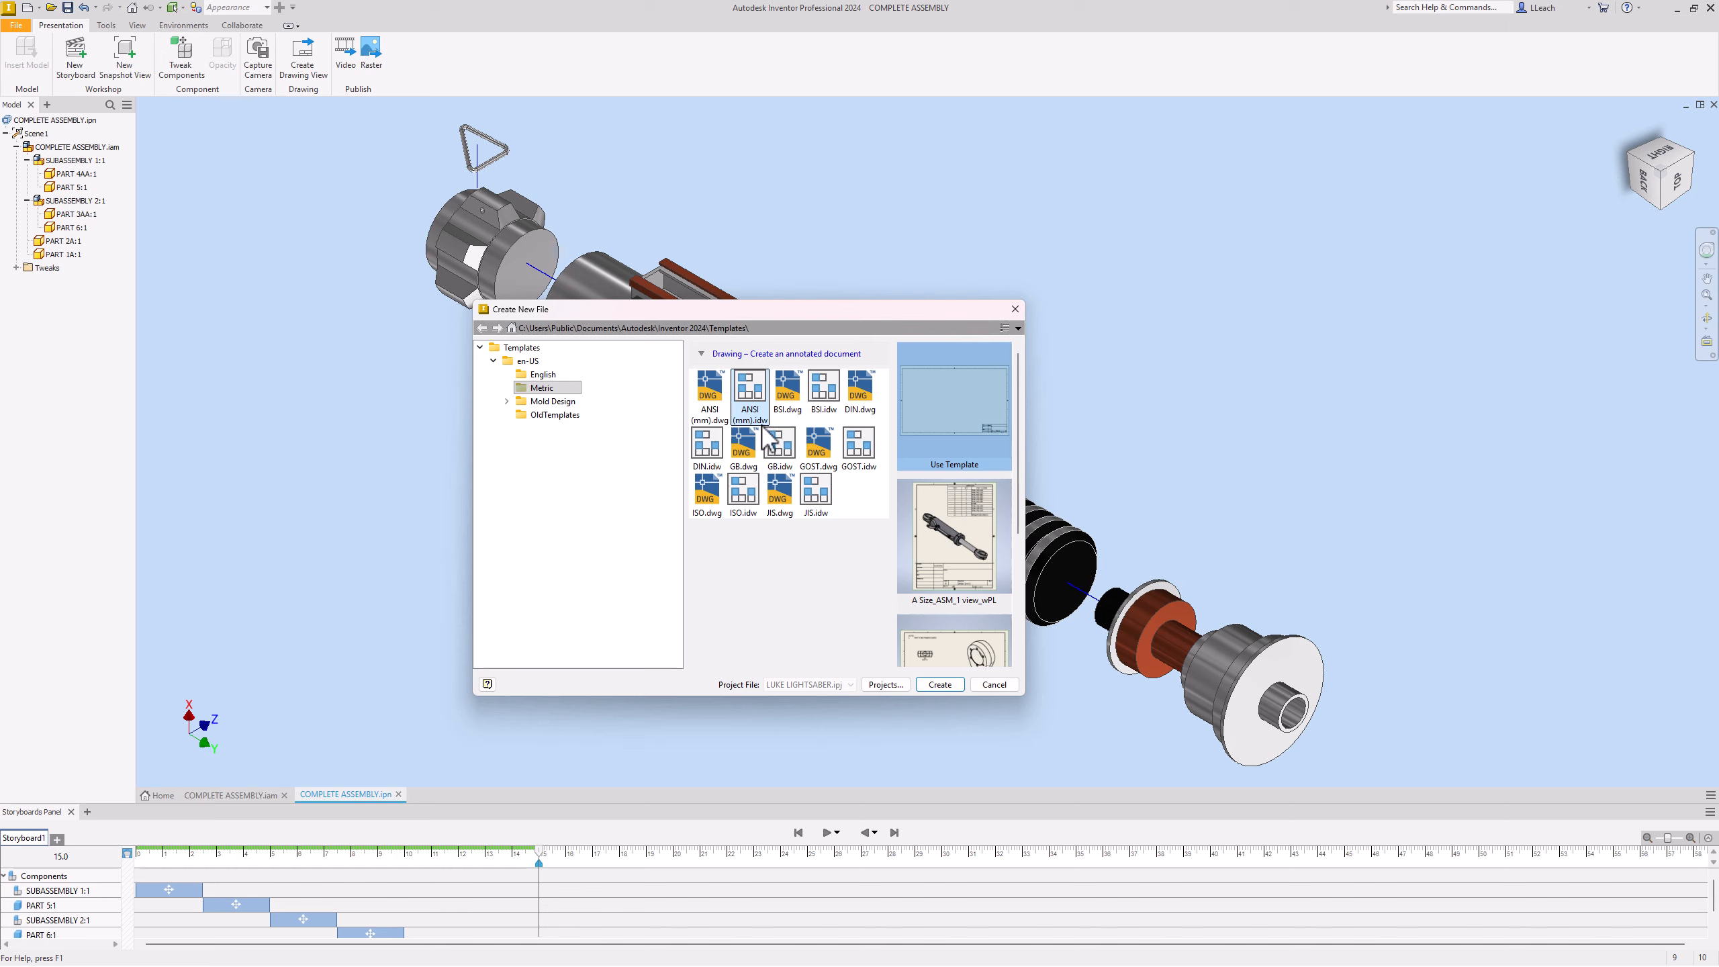
{"action": "left_click", "coordinate": [941, 685]}
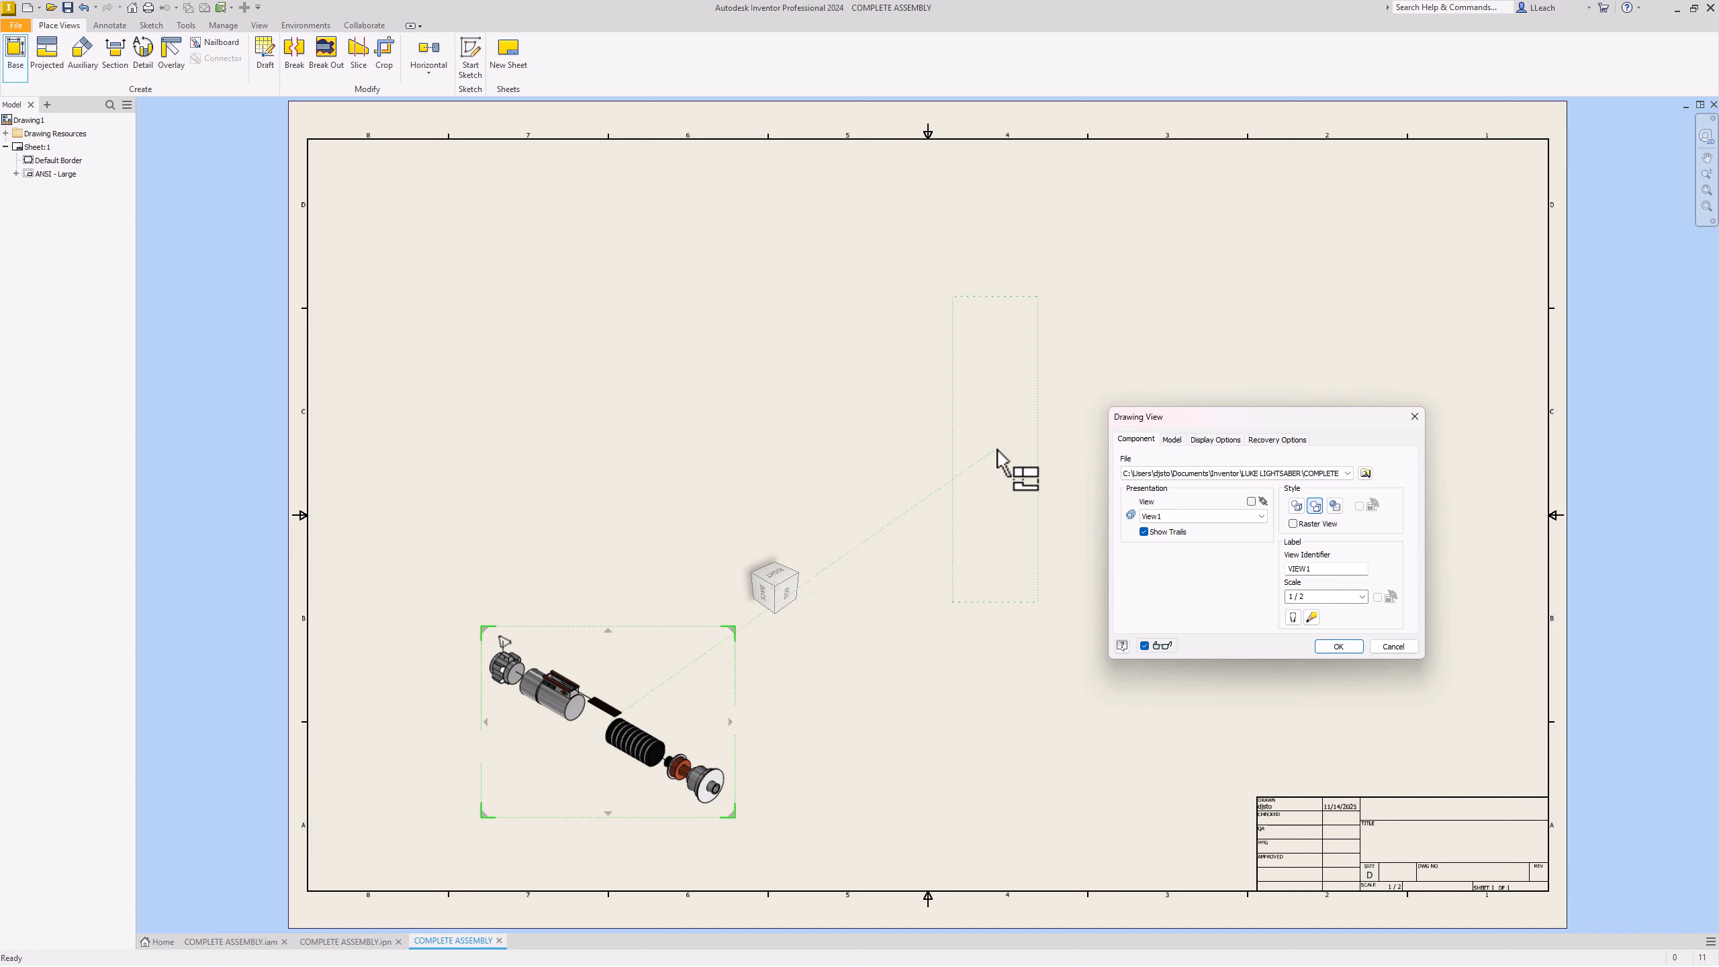
{"action": "left_click", "coordinate": [1361, 597]}
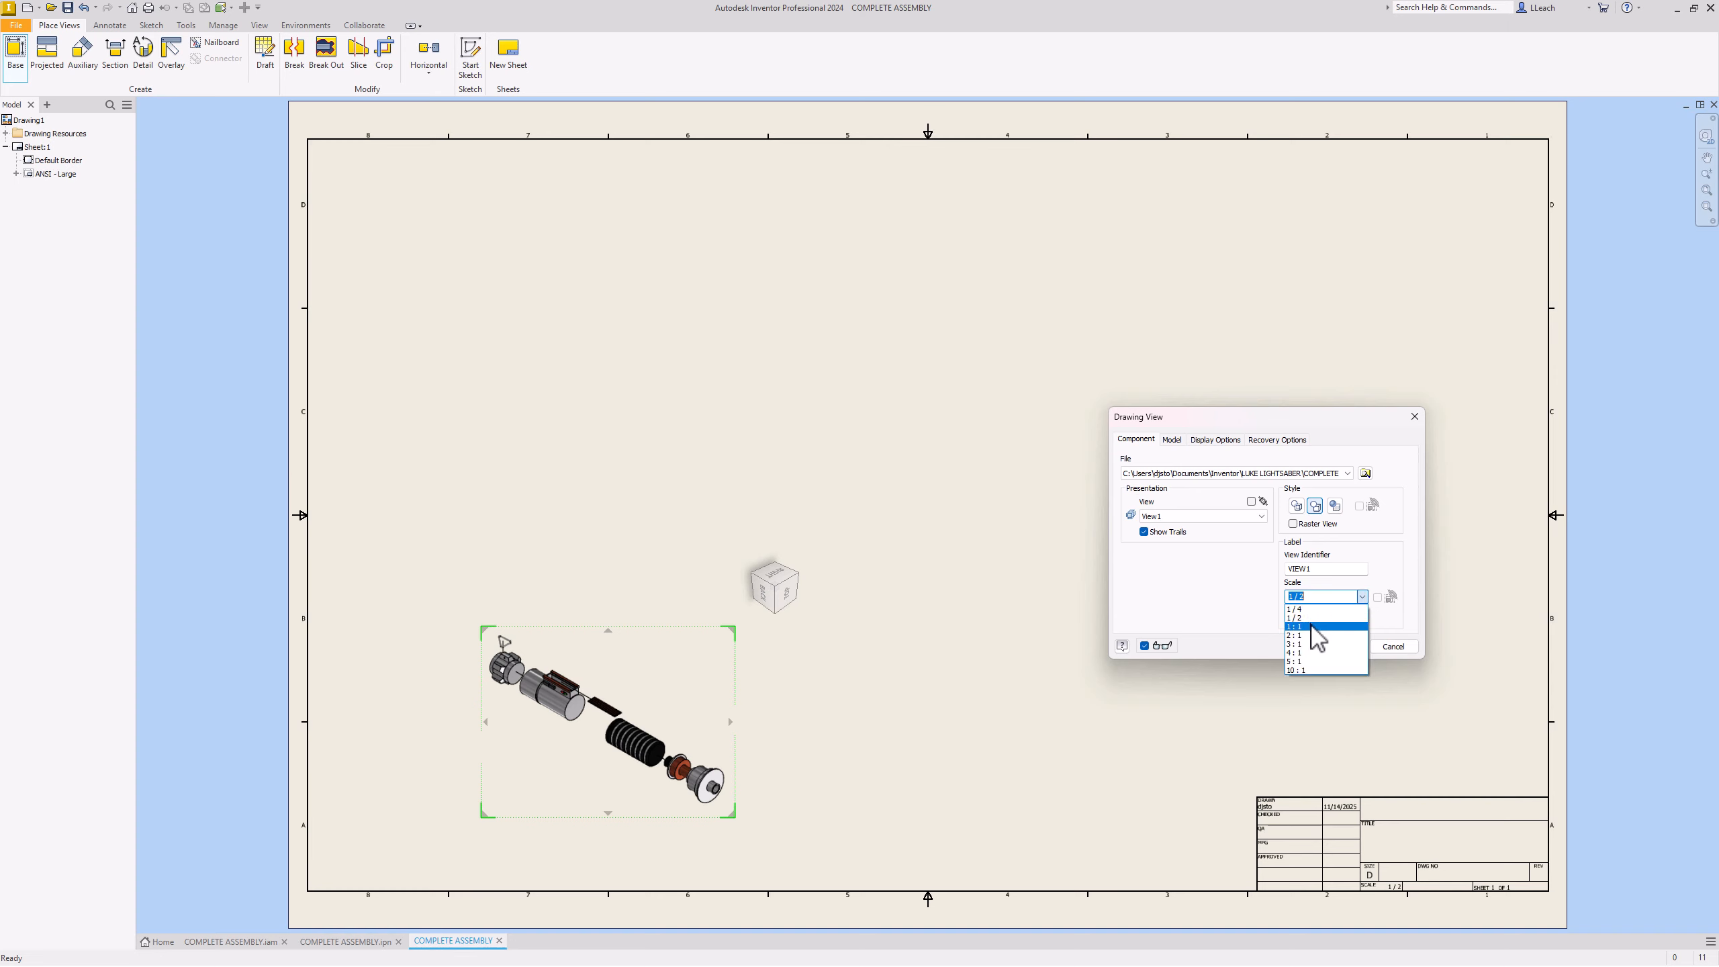
{"action": "left_click", "coordinate": [1318, 626]}
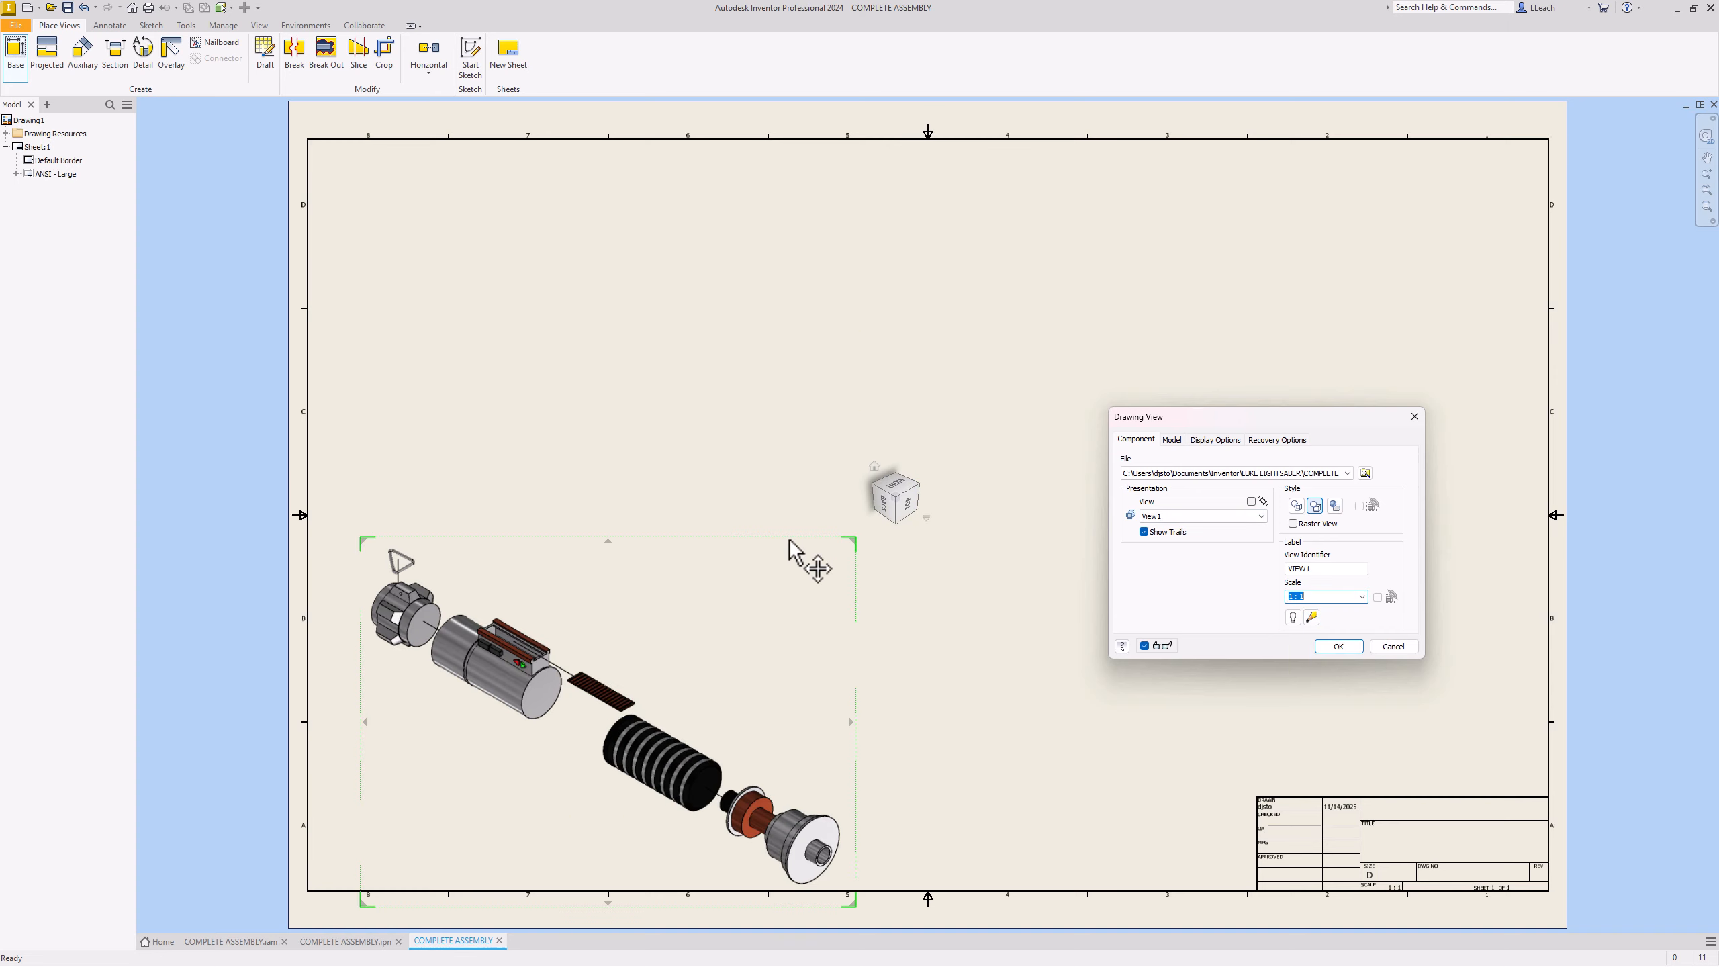
{"action": "left_click_drag", "start_coordinate": [787, 540], "coordinate": [814, 459]}
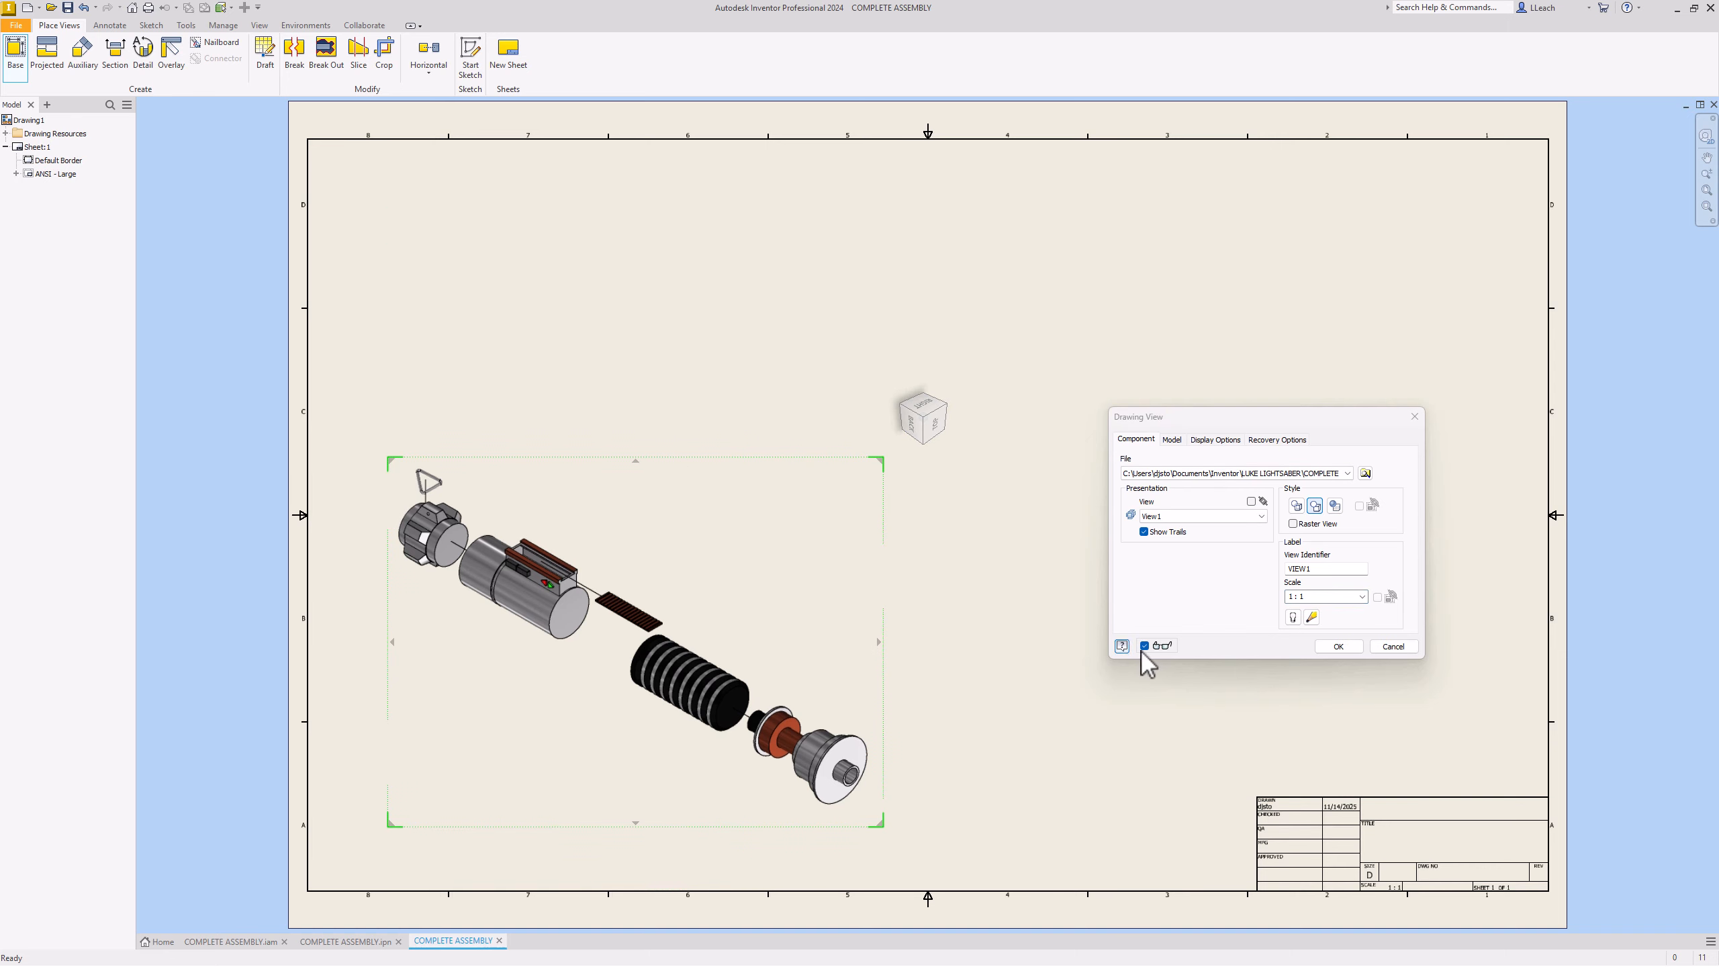
{"action": "left_click", "coordinate": [1337, 647]}
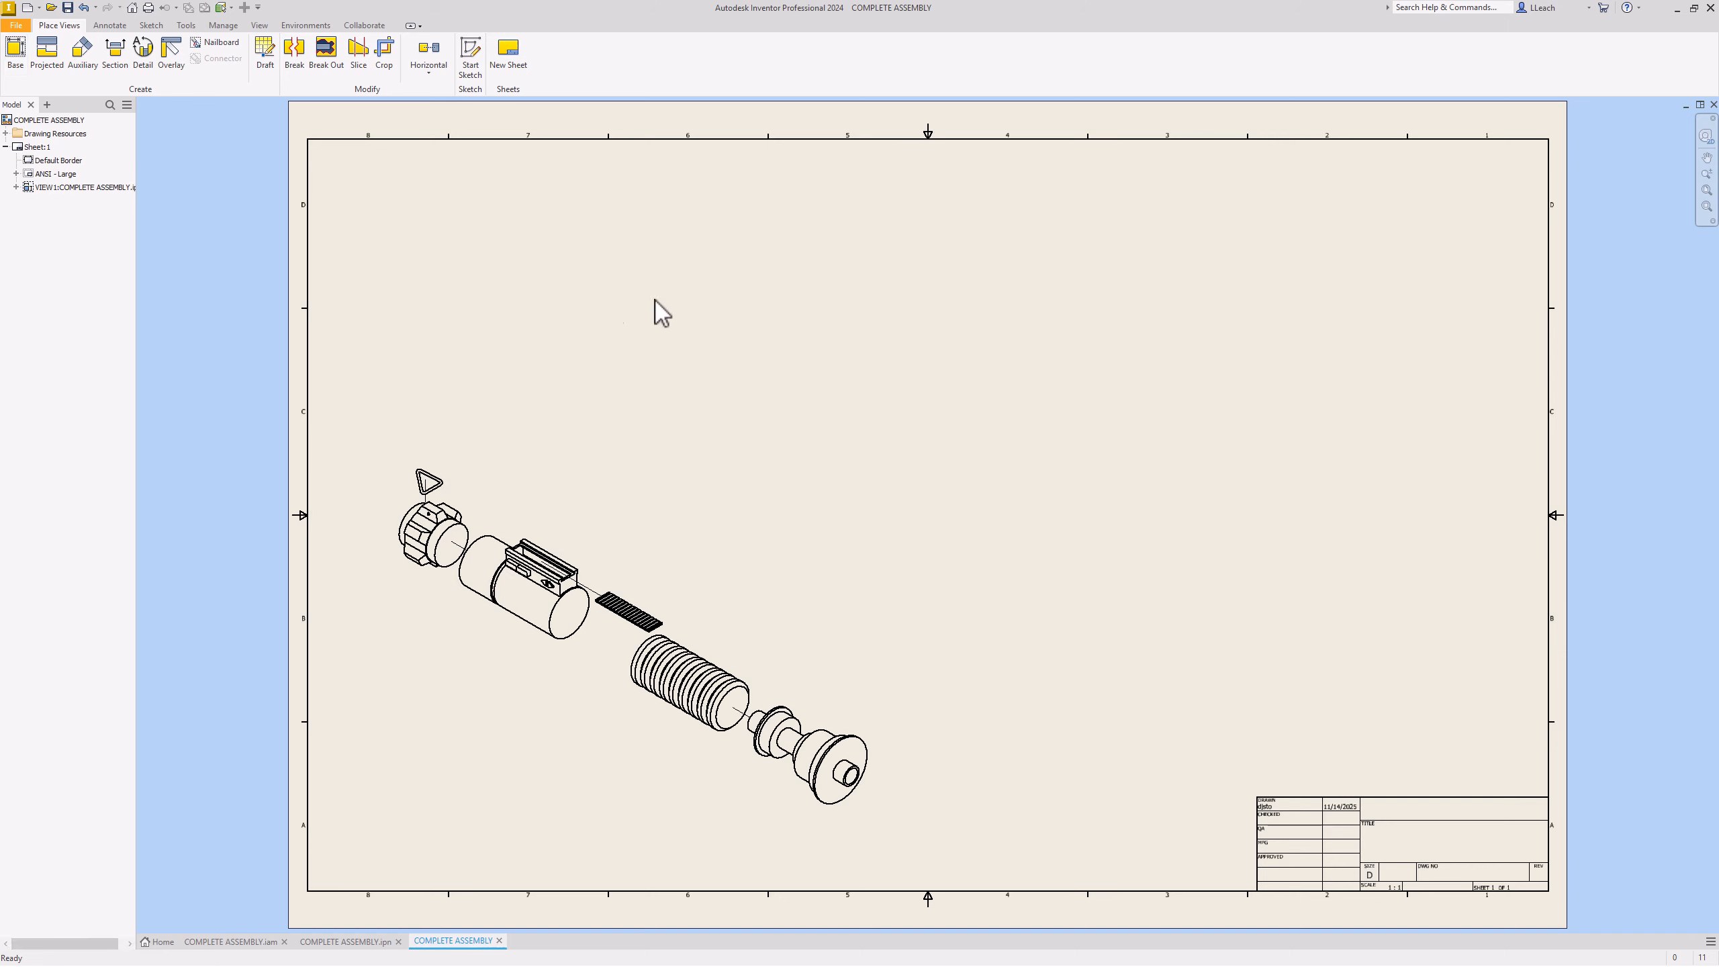
Step: Change Sheet:1 to size C and move the exploded view higher on the sheet
{"action": "left_click", "coordinate": [295, 356]}
{"action": "right_click", "coordinate": [290, 367]}
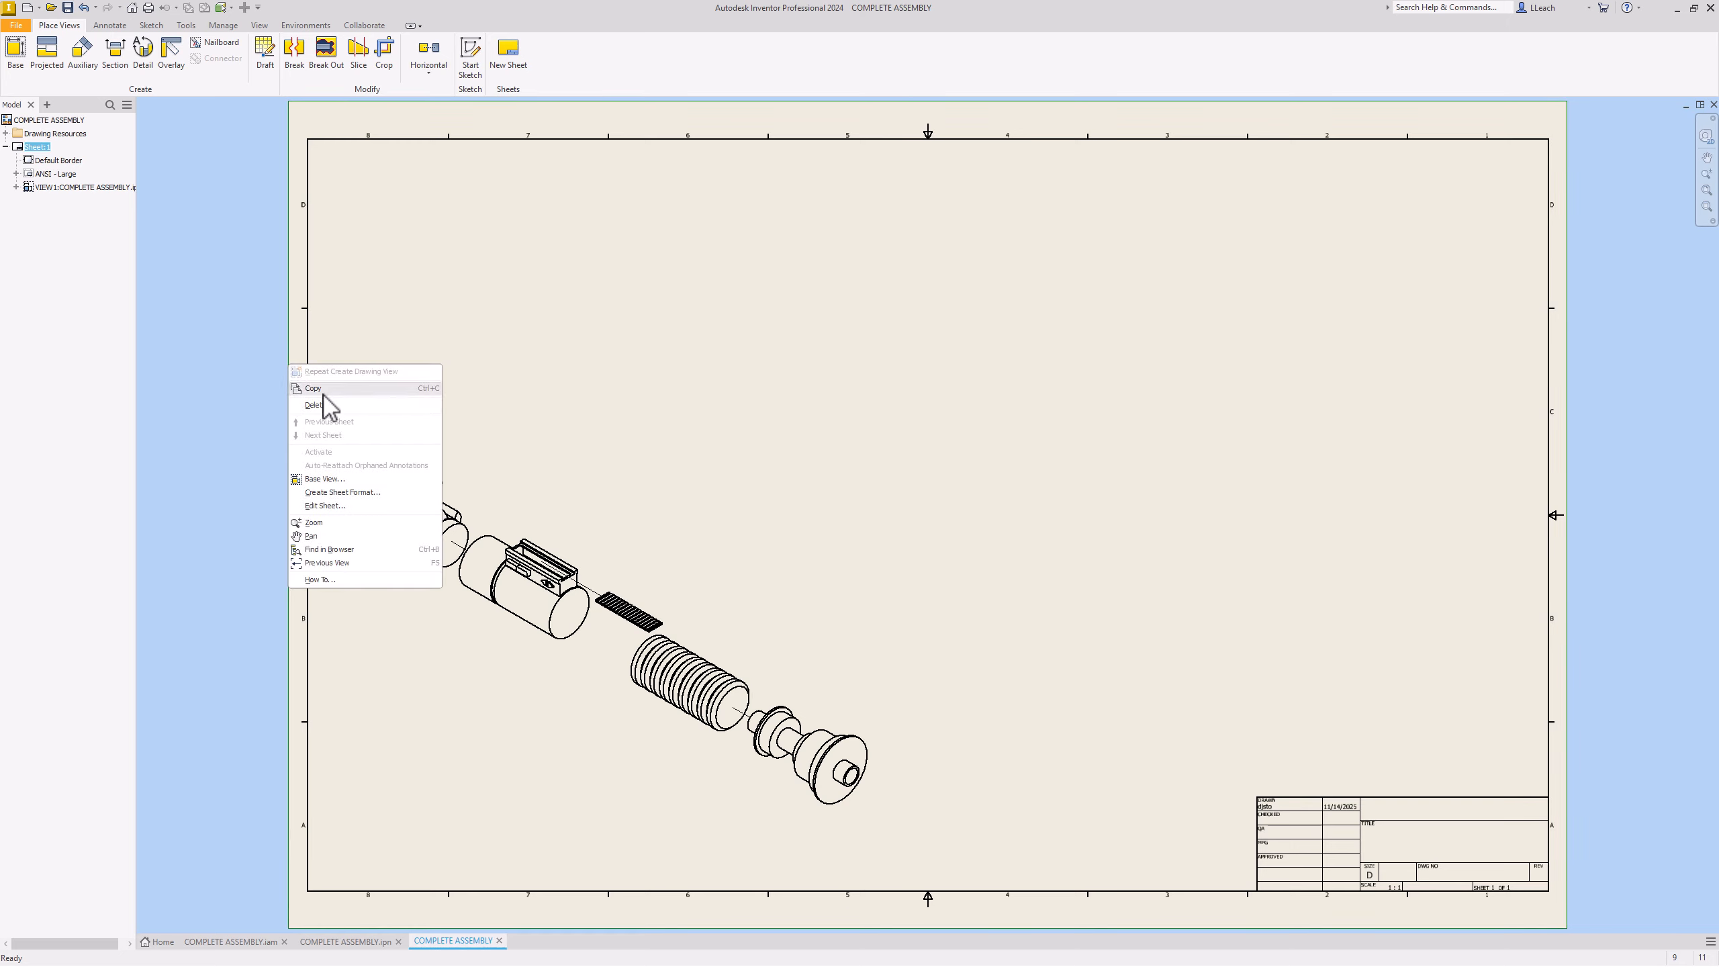
{"action": "left_click", "coordinate": [326, 506]}
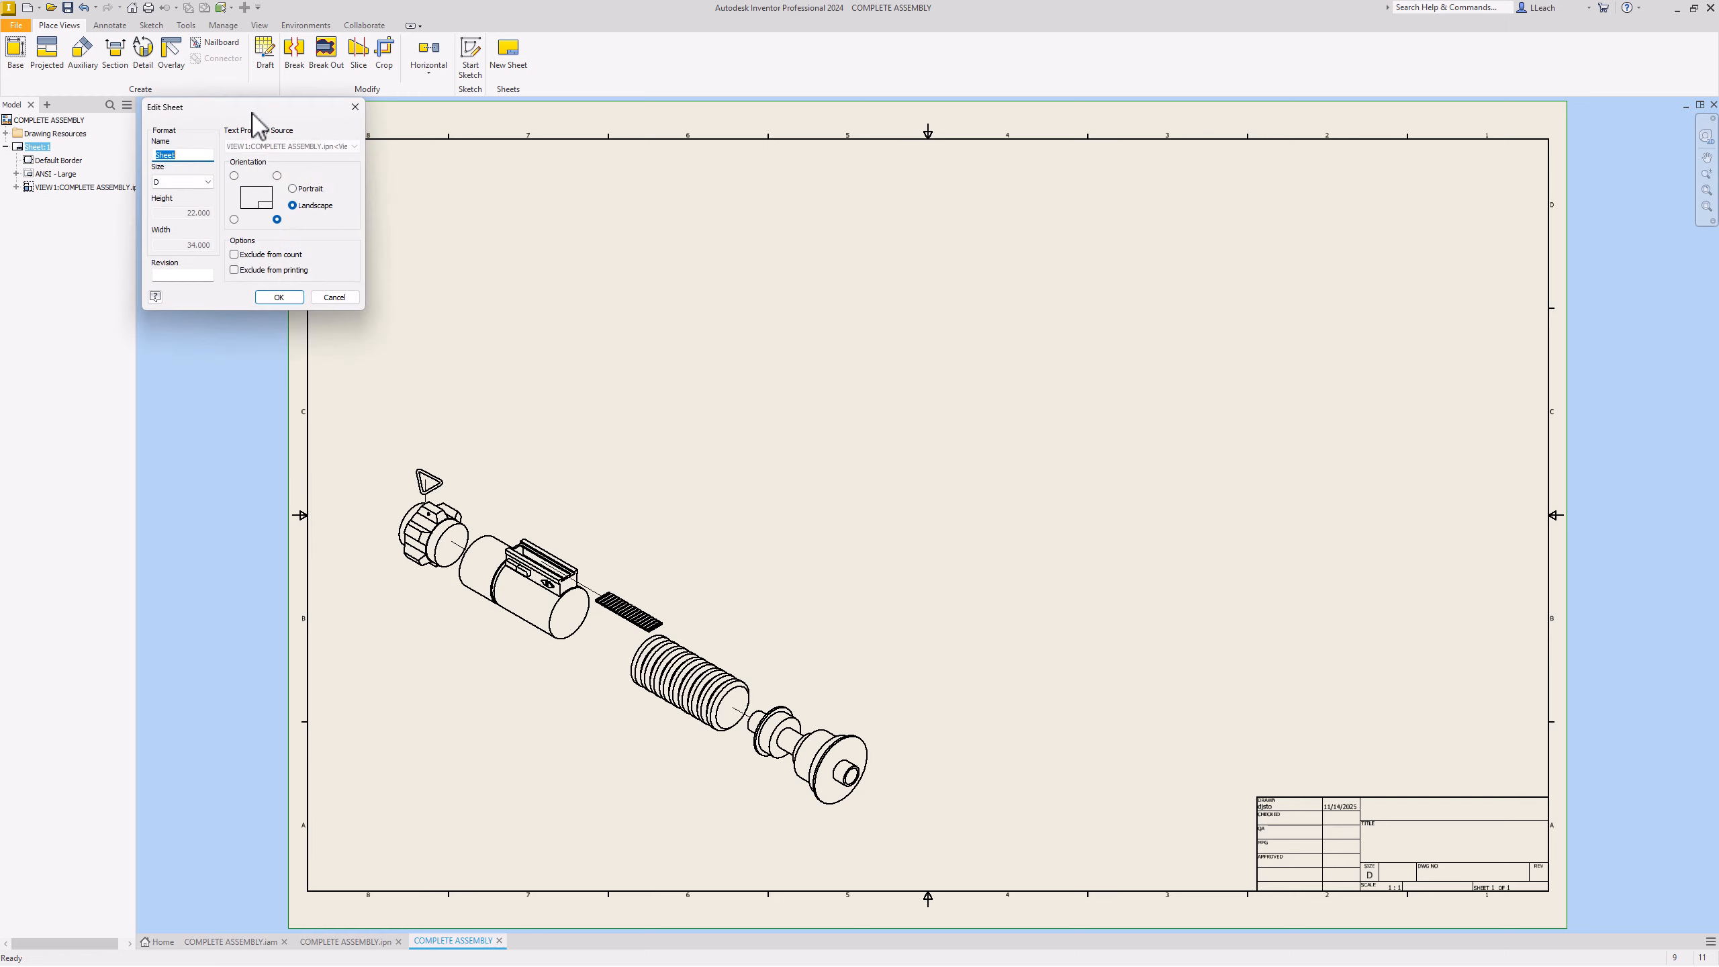
{"action": "left_click_drag", "start_coordinate": [264, 115], "coordinate": [963, 189]}
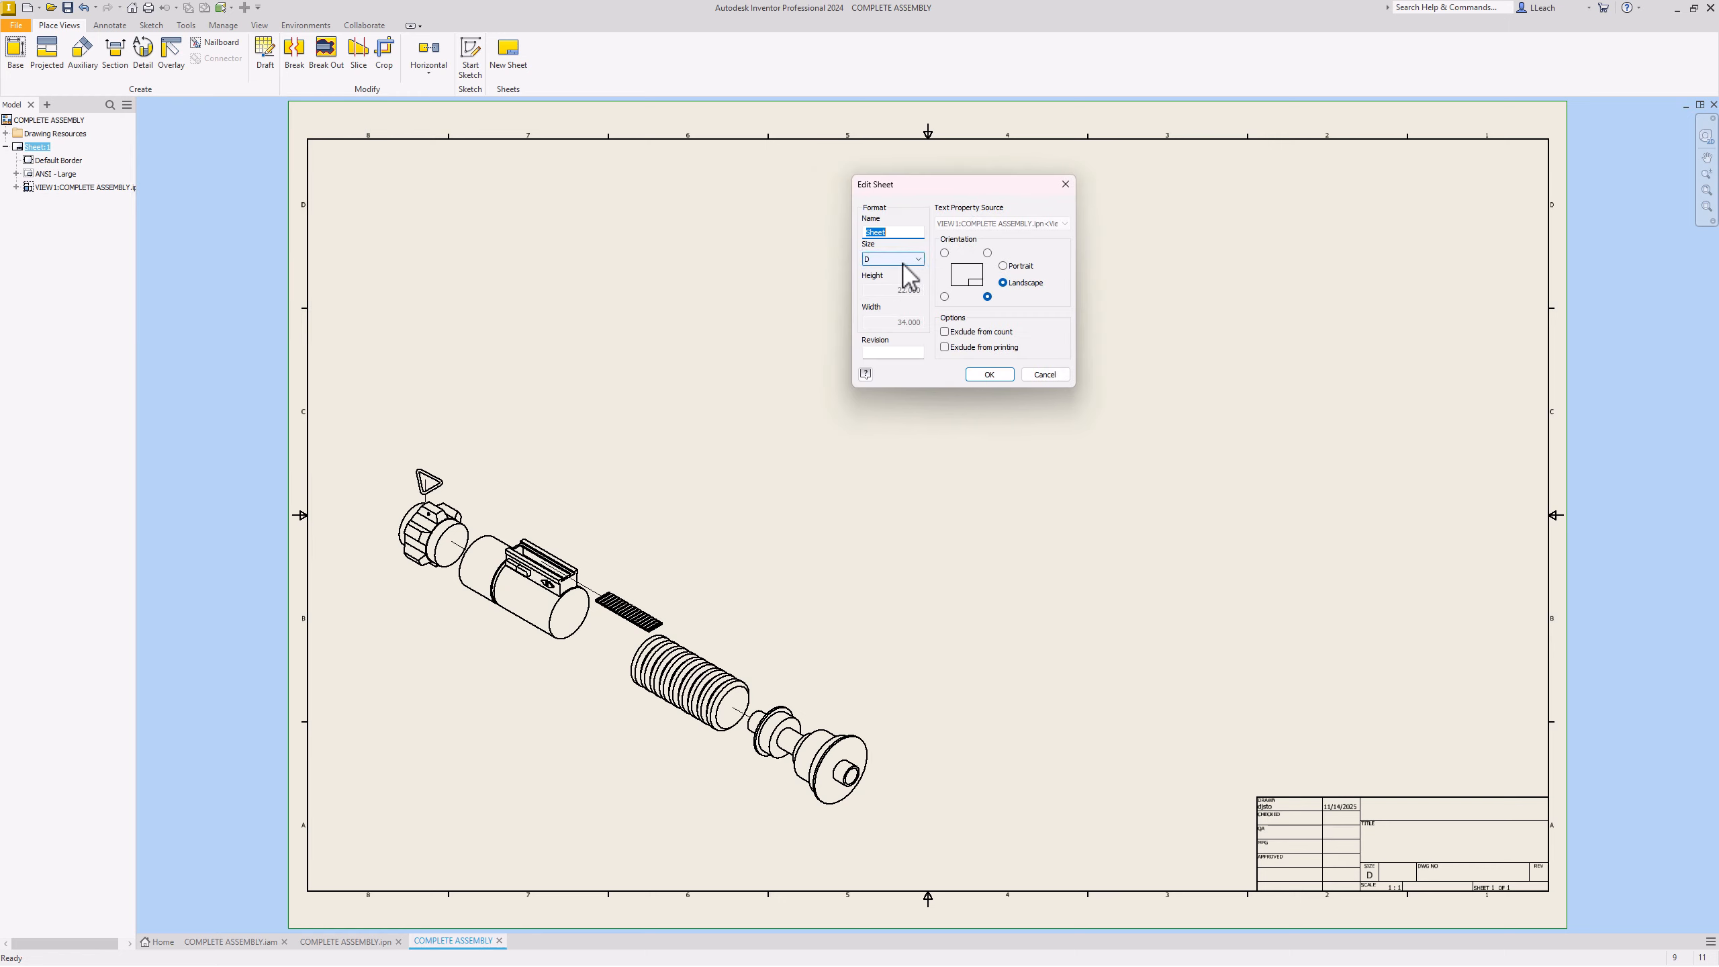
{"action": "left_click", "coordinate": [918, 260]}
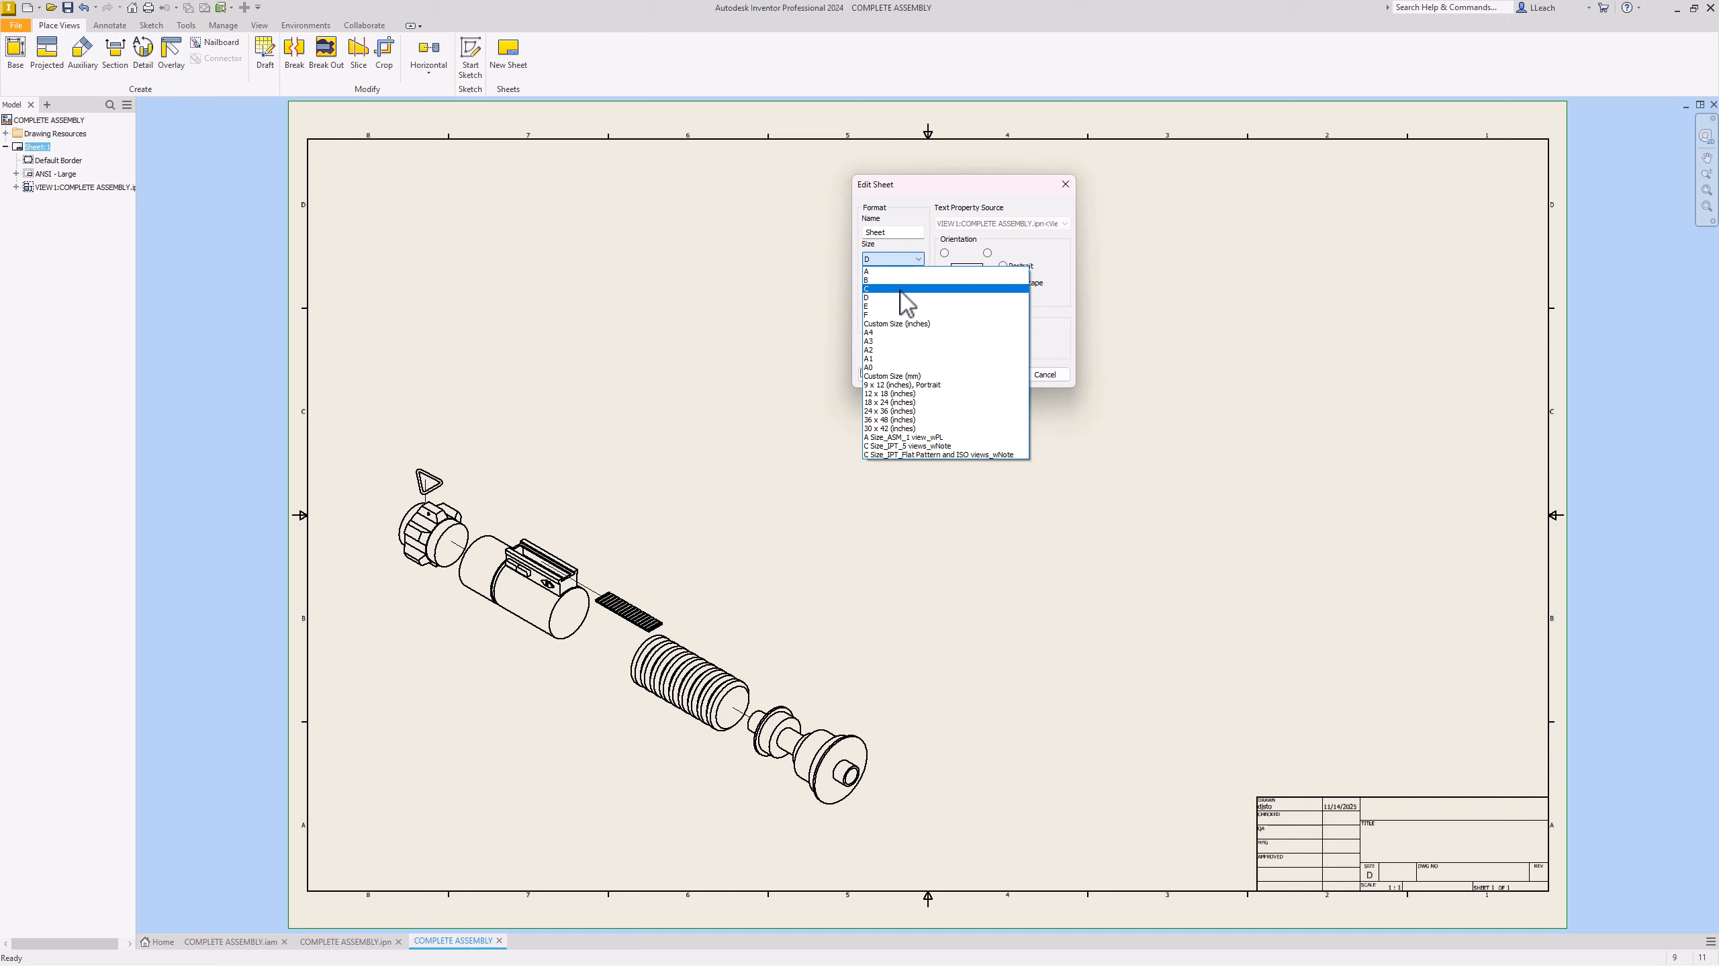
{"action": "left_click", "coordinate": [901, 289]}
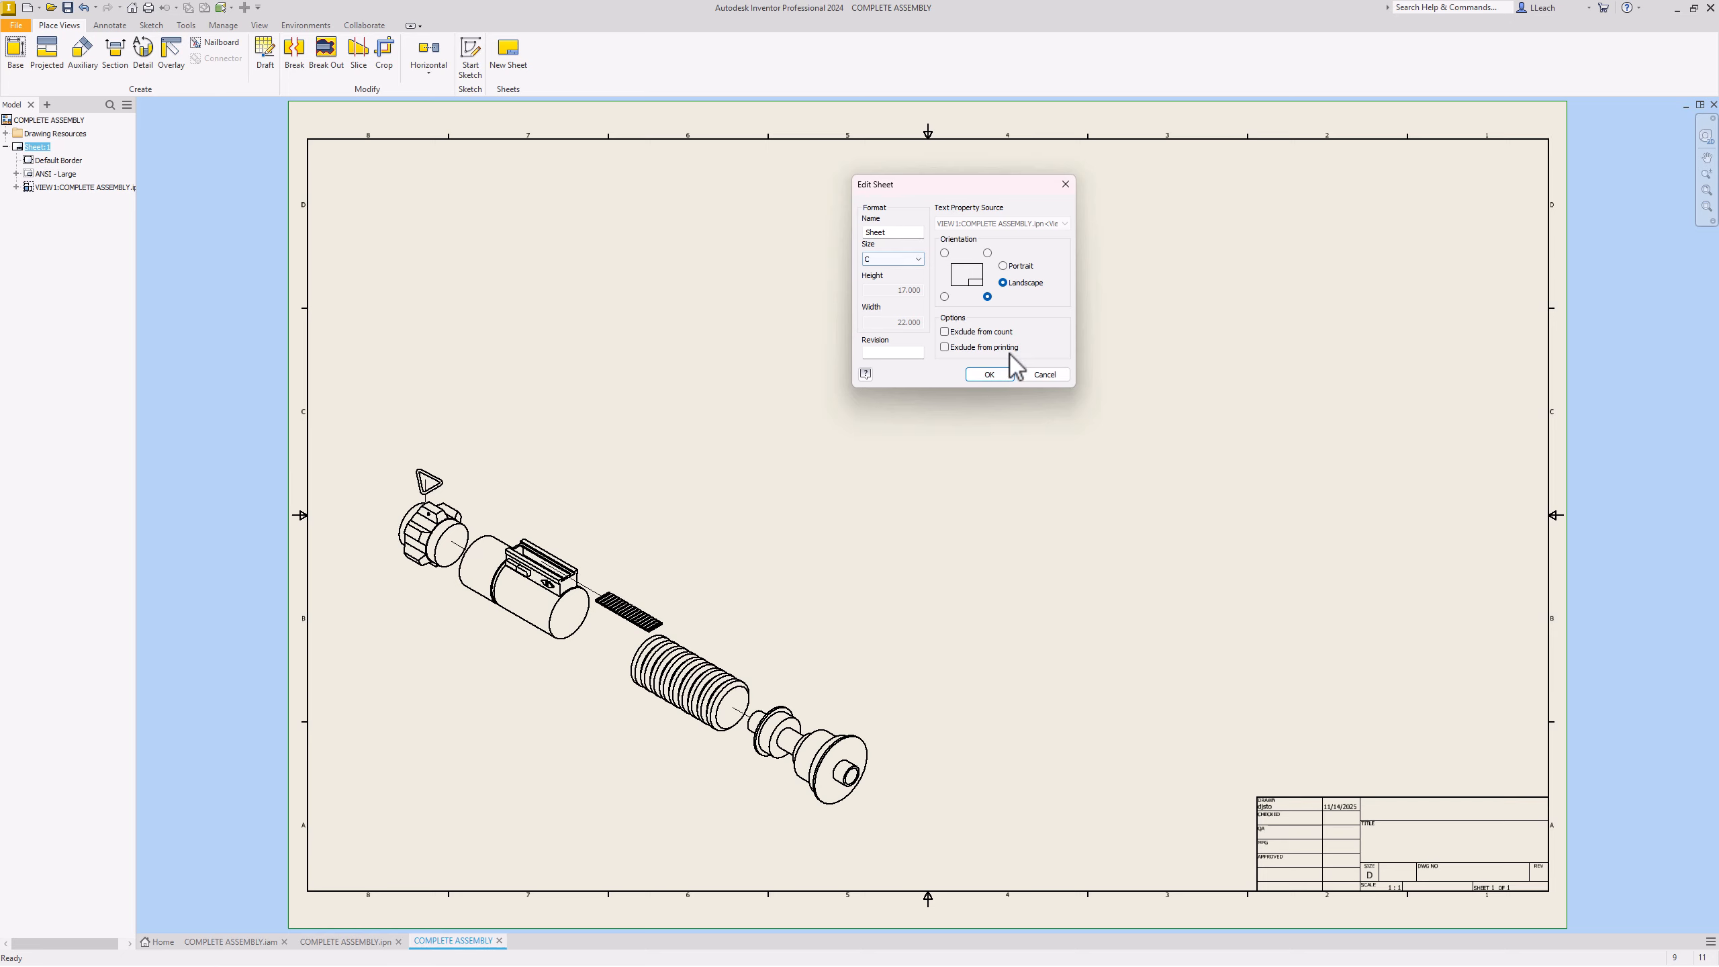
{"action": "left_click", "coordinate": [1000, 376]}
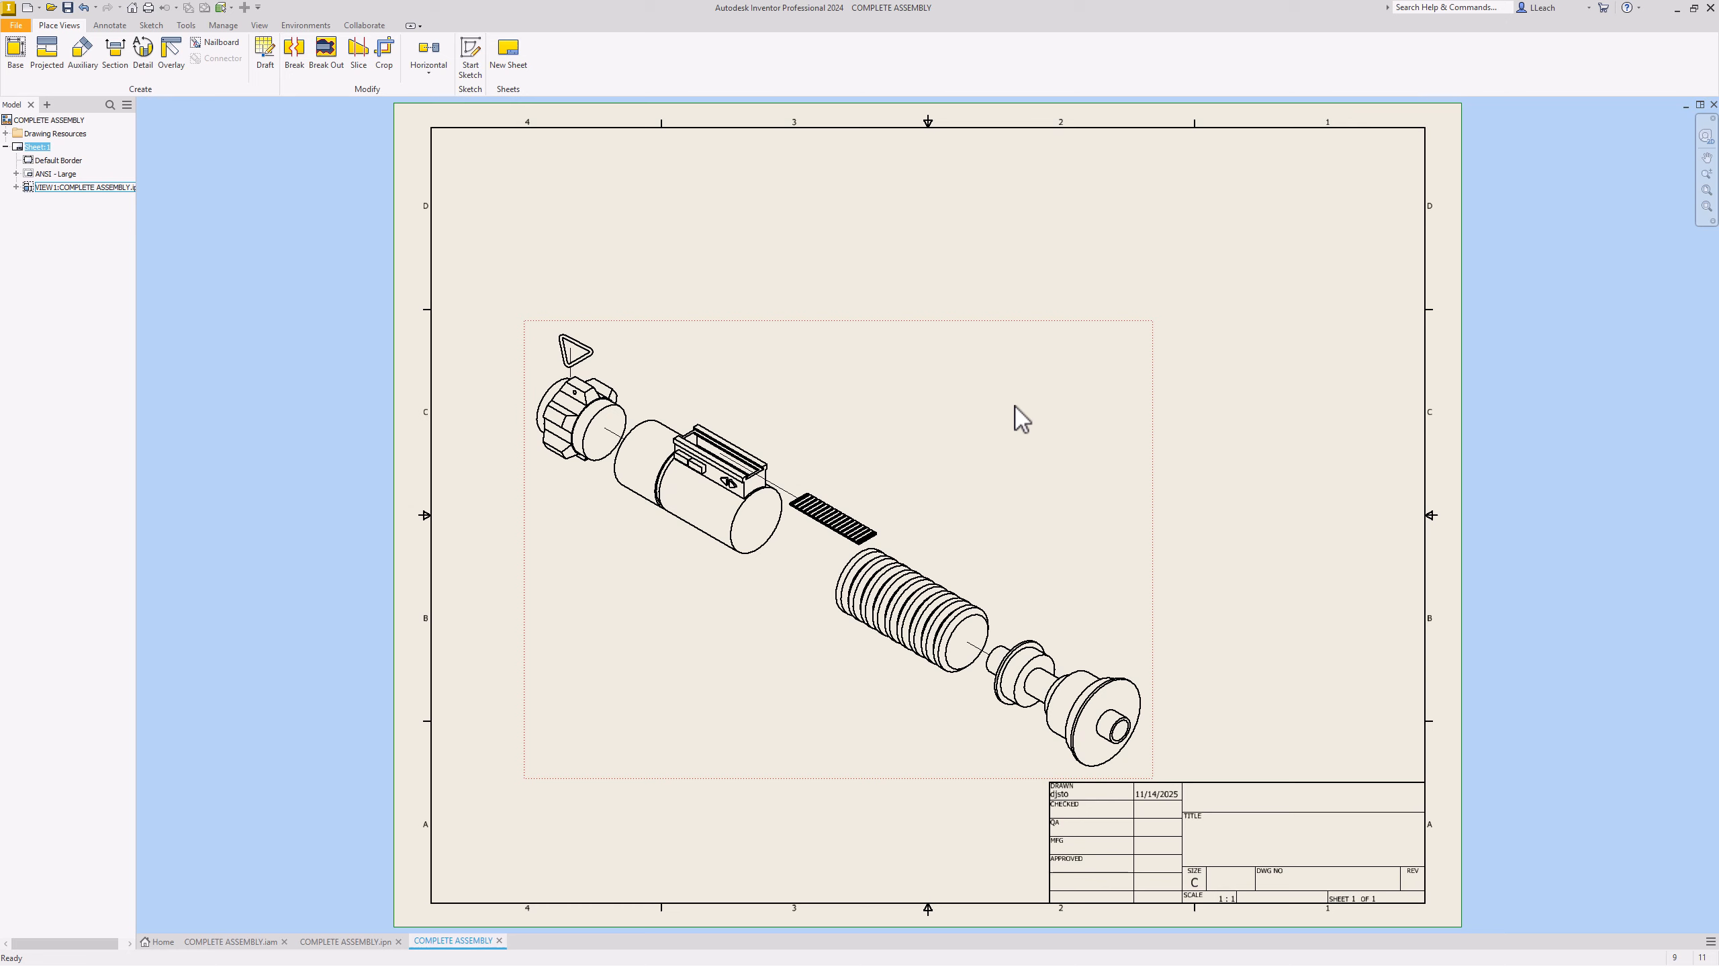
{"action": "left_click_drag", "start_coordinate": [927, 320], "coordinate": [932, 199]}
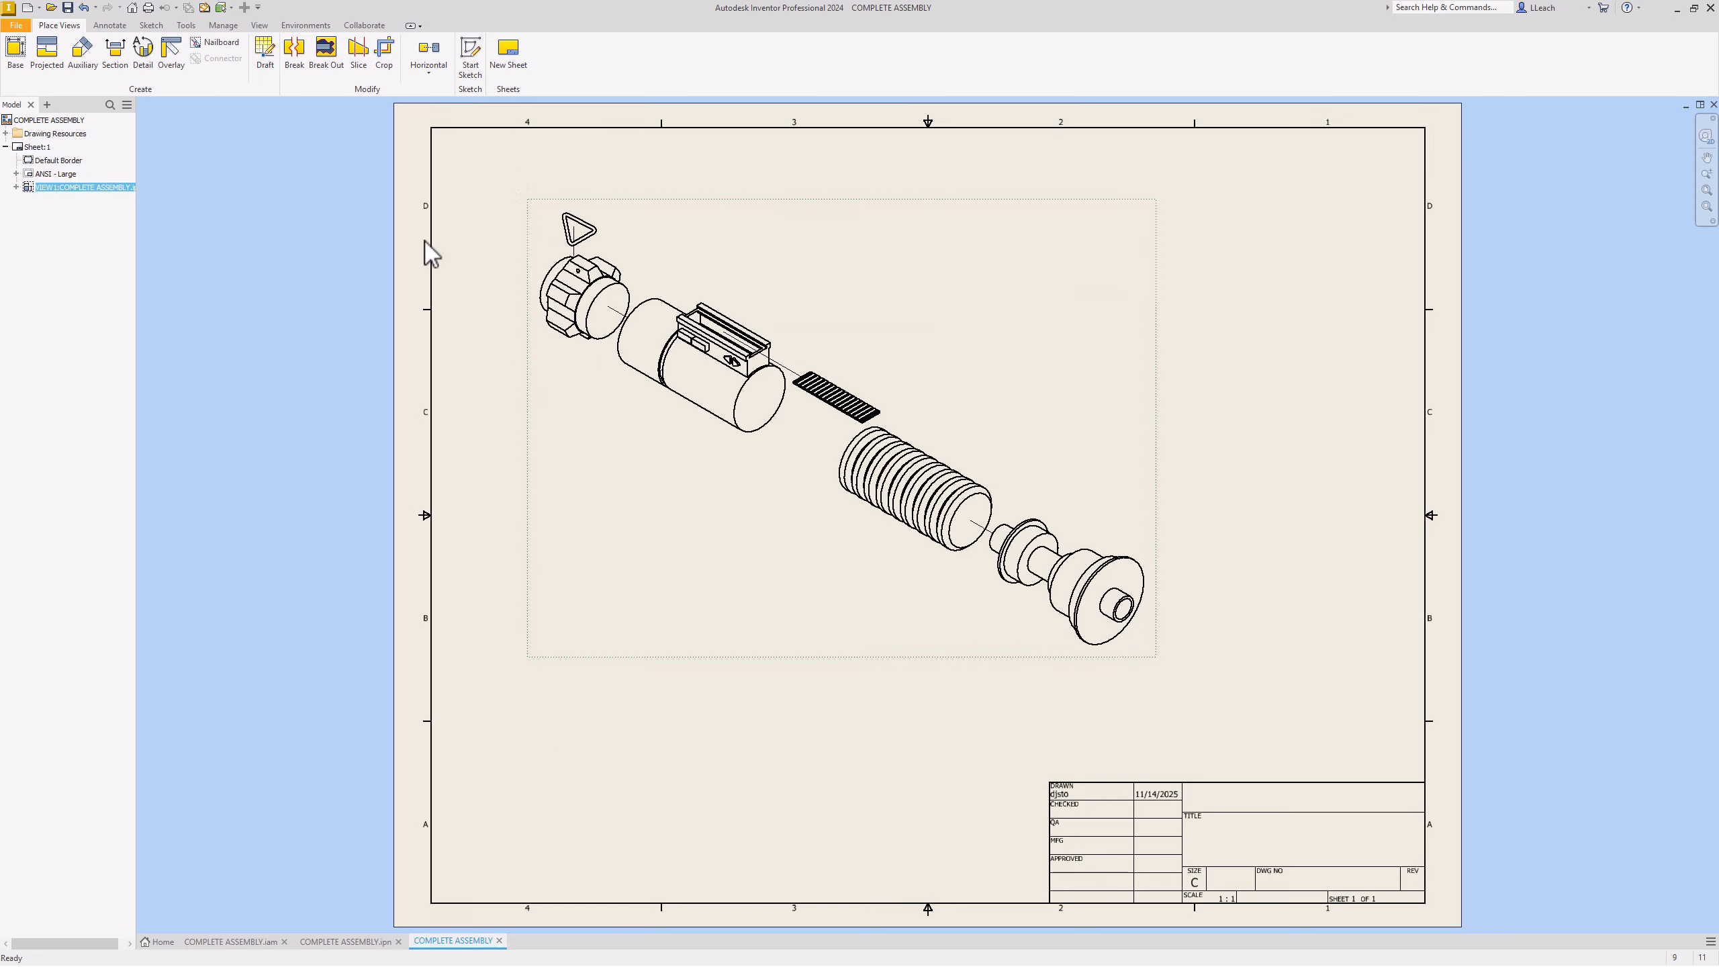
Step: Resize the sheet to 12 x 18 (inches)
{"action": "left_click", "coordinate": [395, 256]}
{"action": "right_click", "coordinate": [395, 255]}
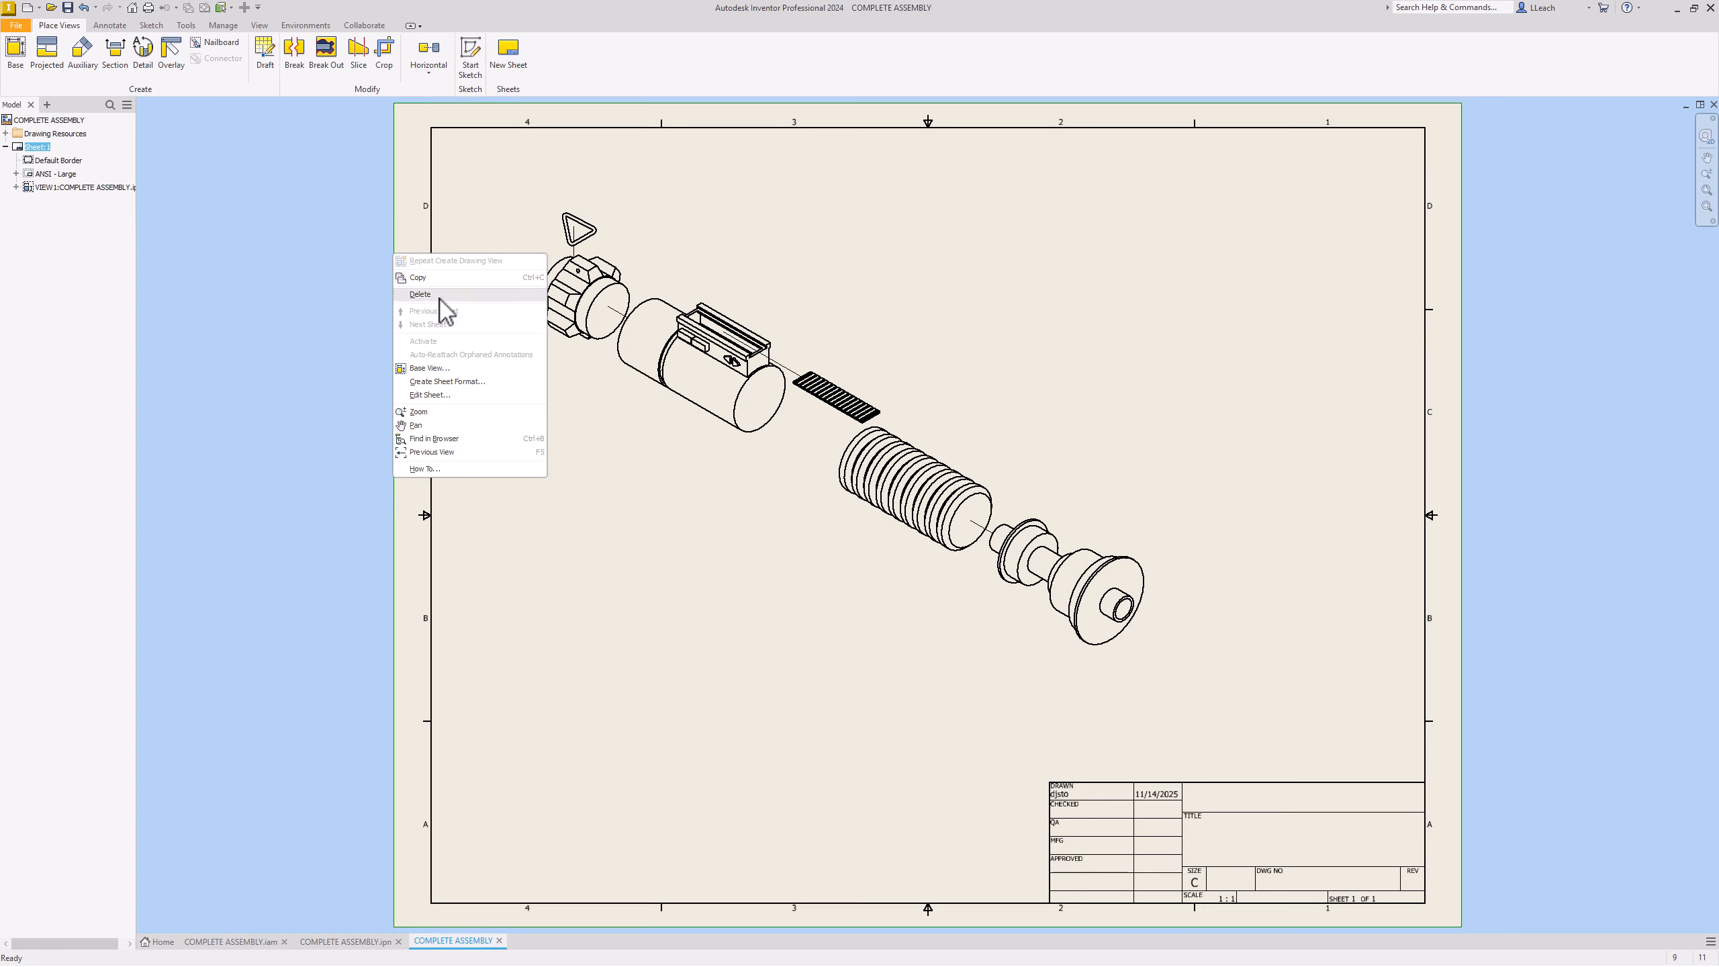
{"action": "left_click", "coordinate": [459, 405]}
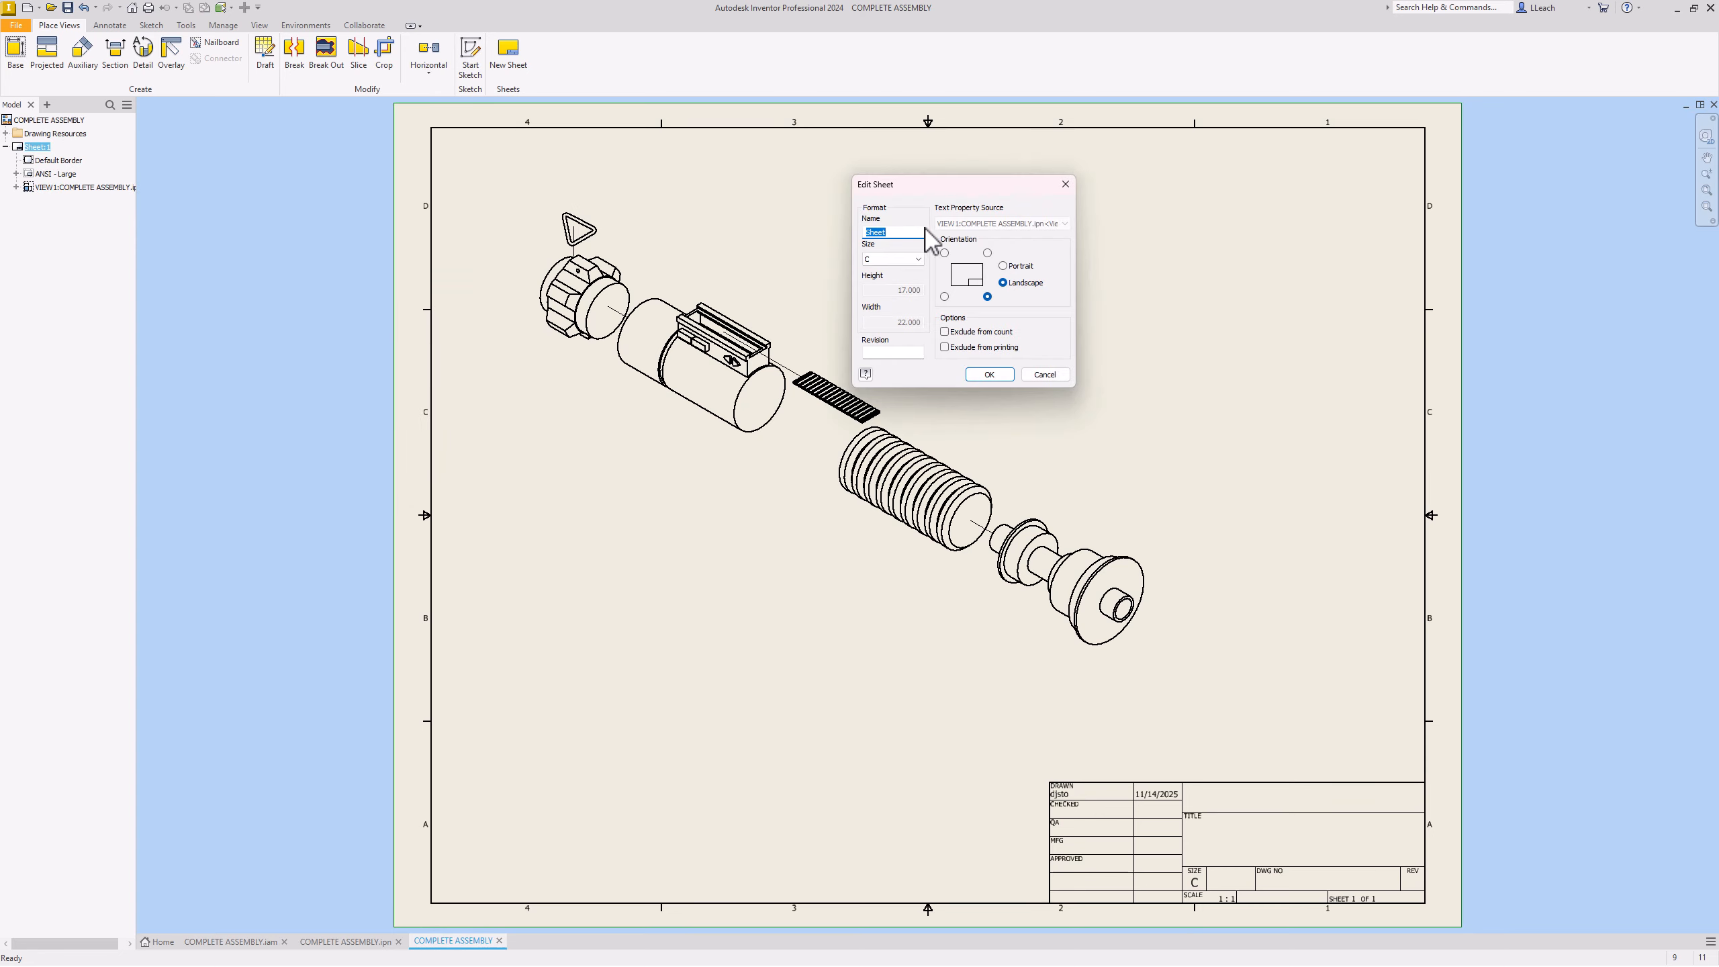
{"action": "left_click", "coordinate": [919, 259]}
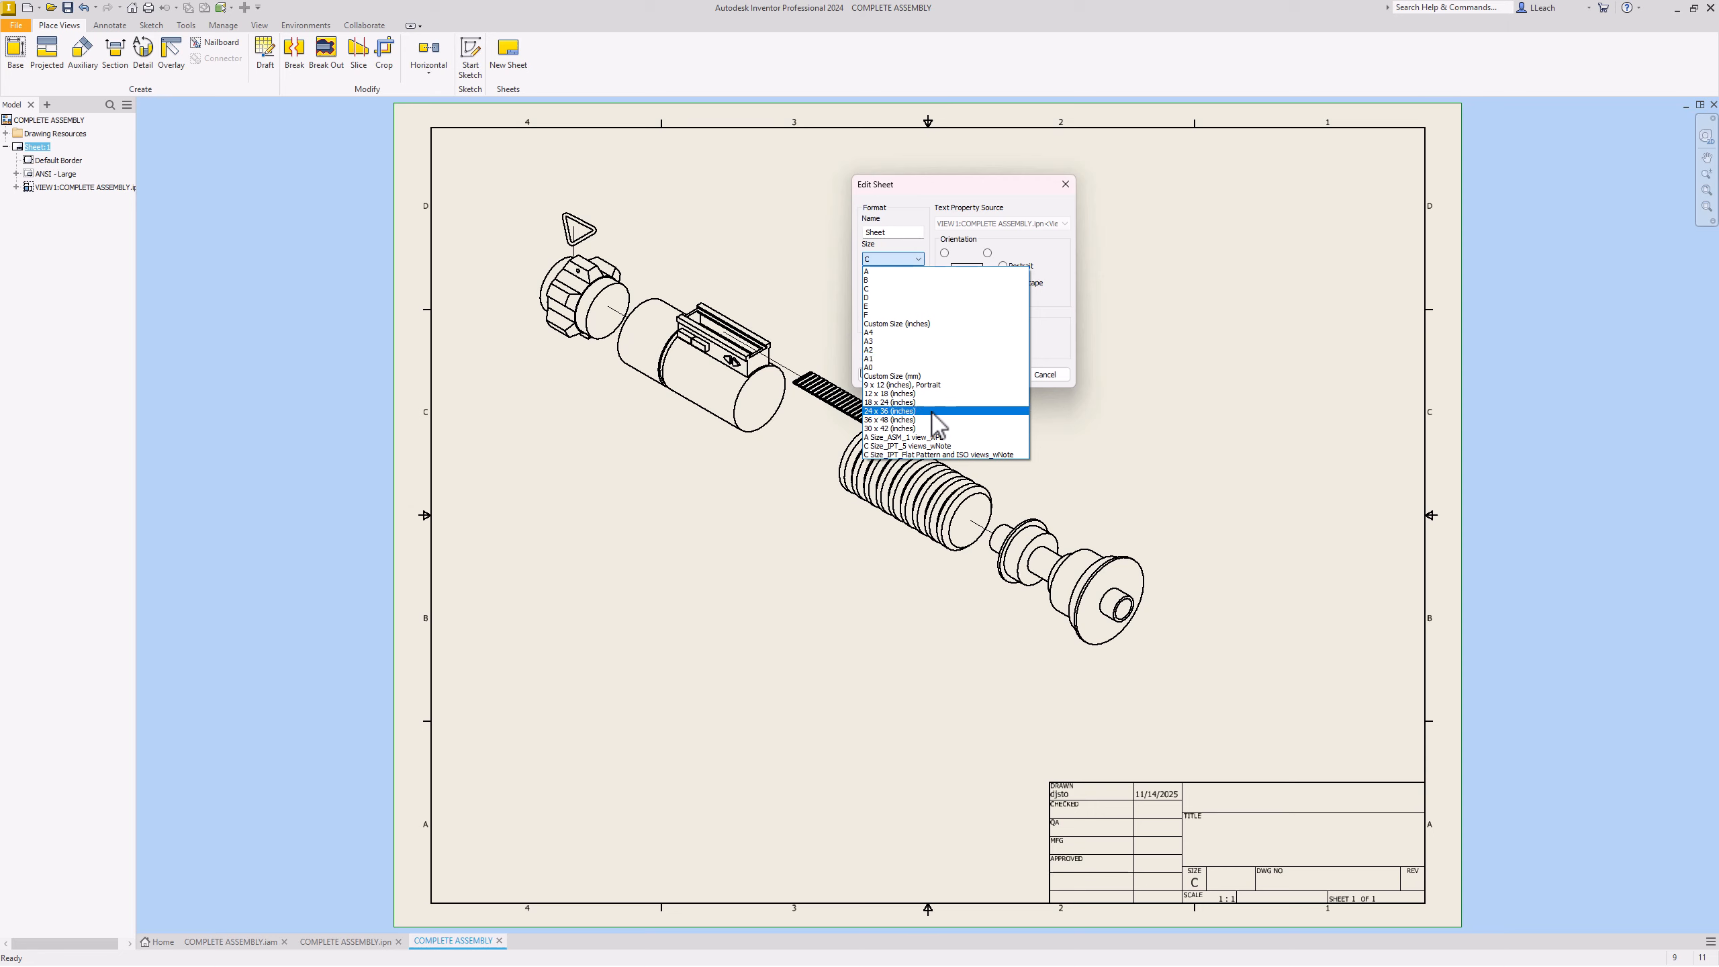
{"action": "left_click", "coordinate": [896, 394]}
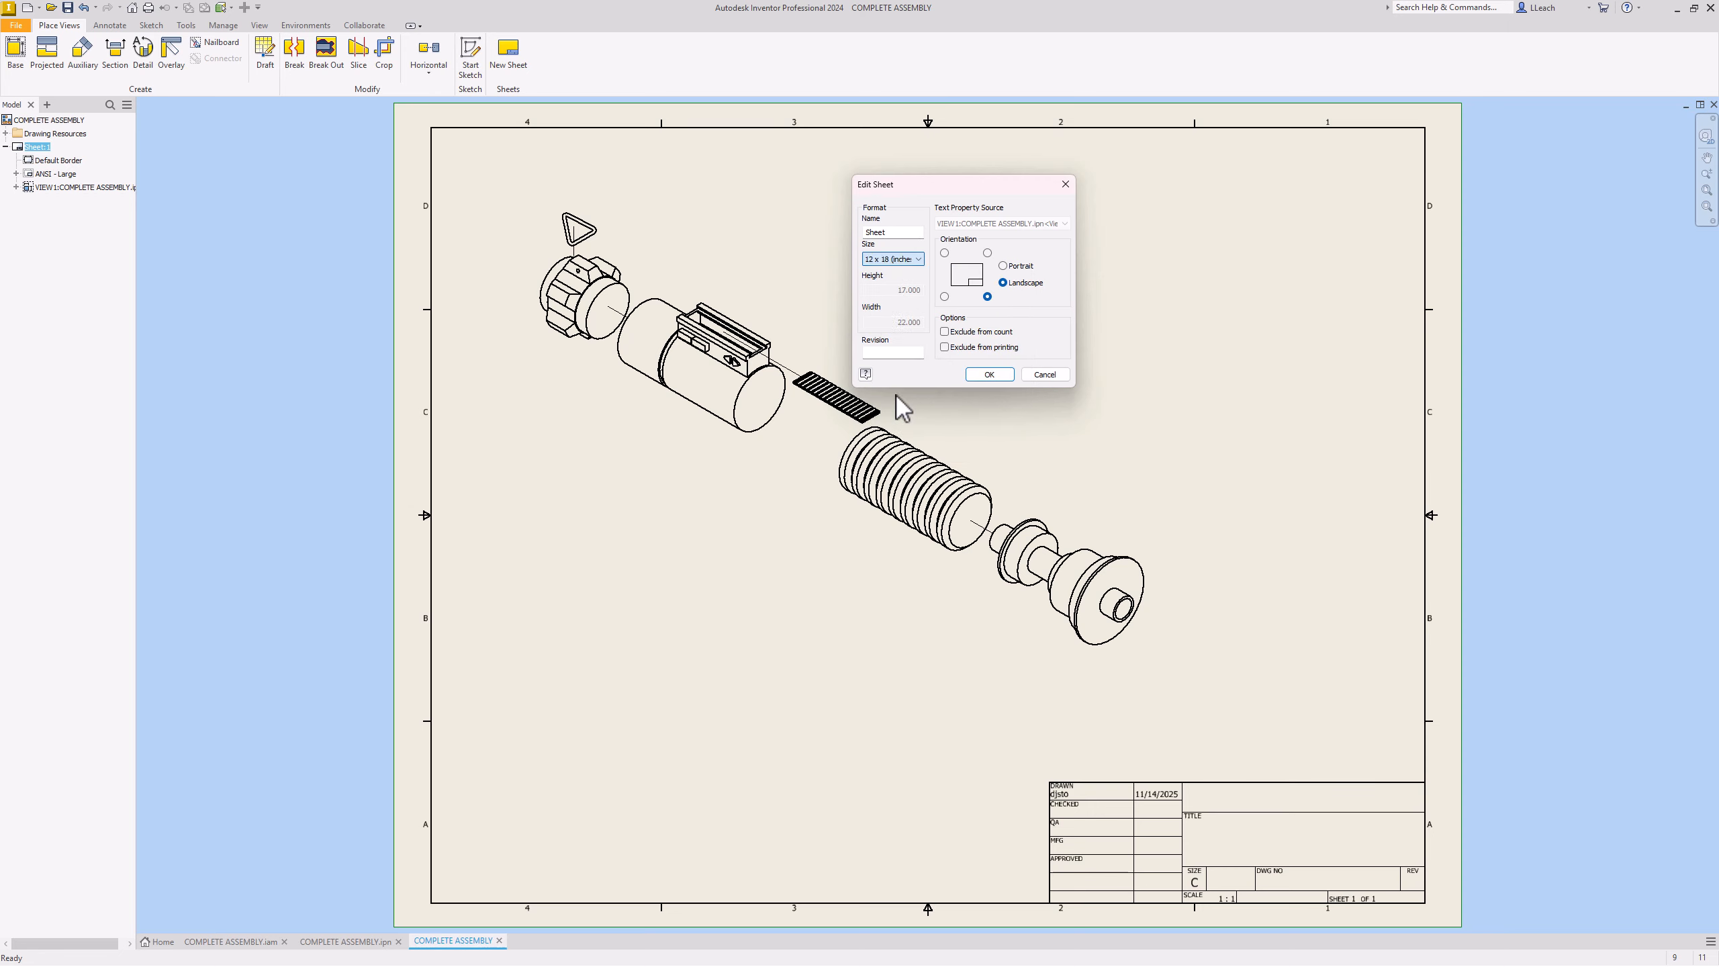
{"action": "left_click", "coordinate": [990, 375]}
Step: Drag the exploded lightsaber view toward the sheet's upper left and fine-tune its position
{"action": "scroll", "coordinate": [914, 410], "scroll_direction": "down", "scroll_amount": 5}
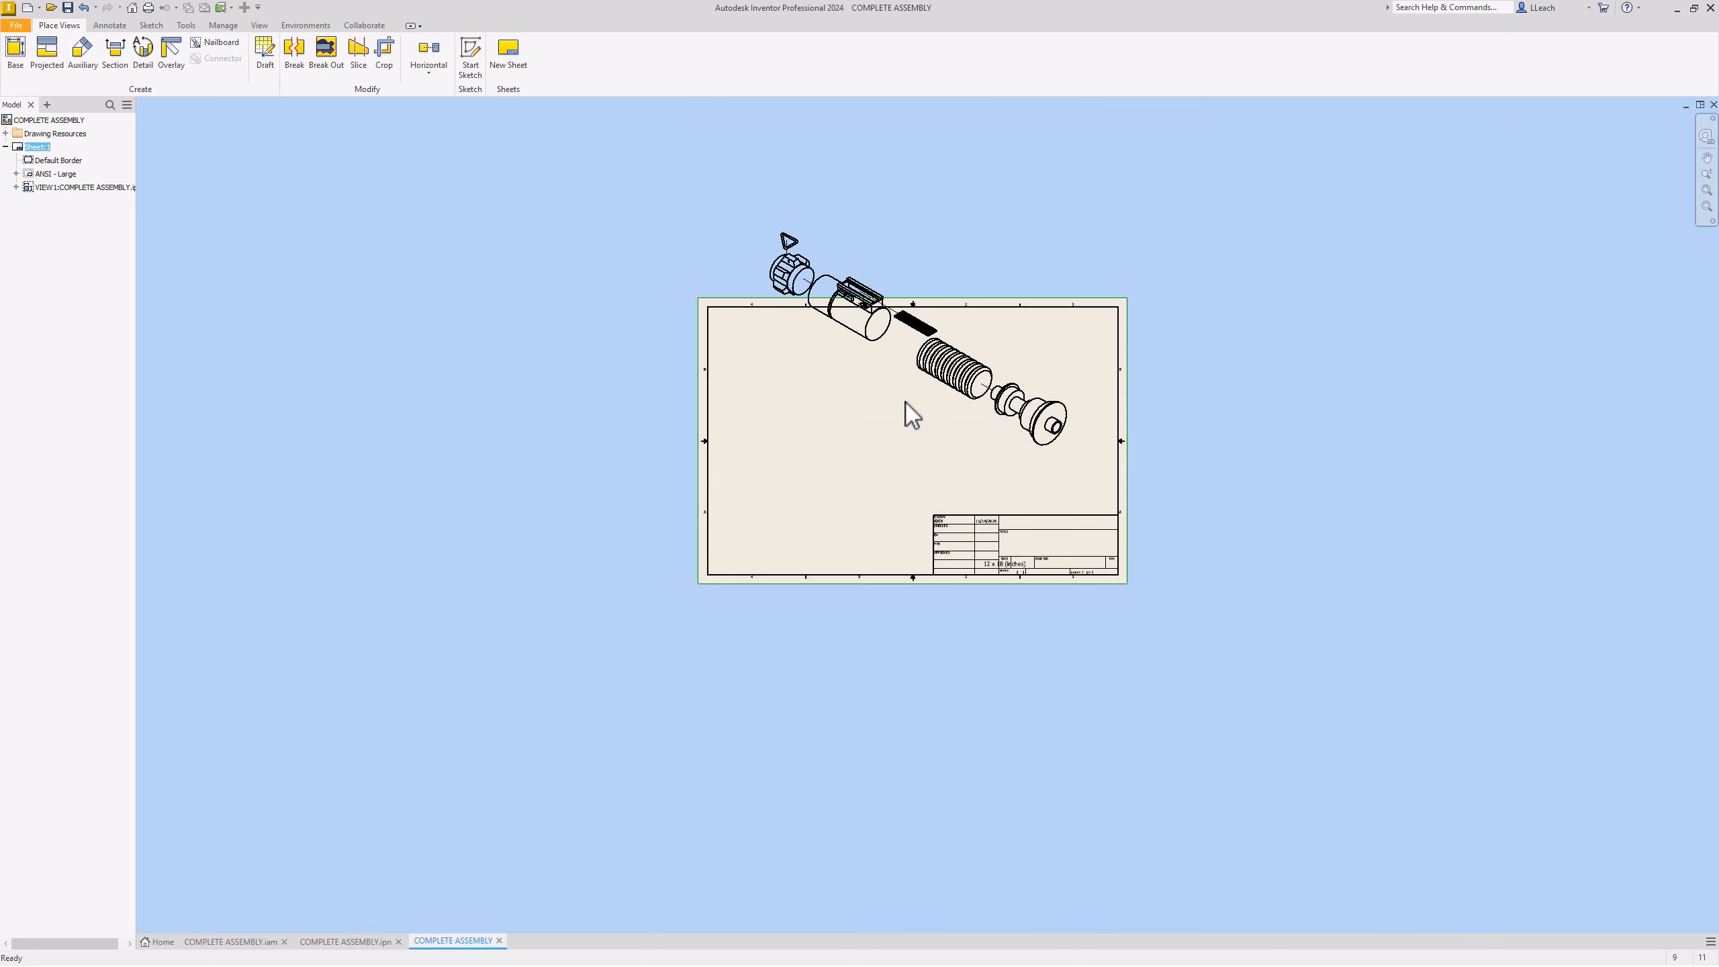
{"action": "scroll", "coordinate": [911, 383], "scroll_direction": "up", "scroll_amount": 3}
{"action": "mouse_move", "coordinate": [875, 518]}
{"action": "left_mouse_down"}
{"action": "mouse_move", "coordinate": [827, 647]}
{"action": "mouse_move", "coordinate": [769, 651]}
{"action": "left_mouse_up"}
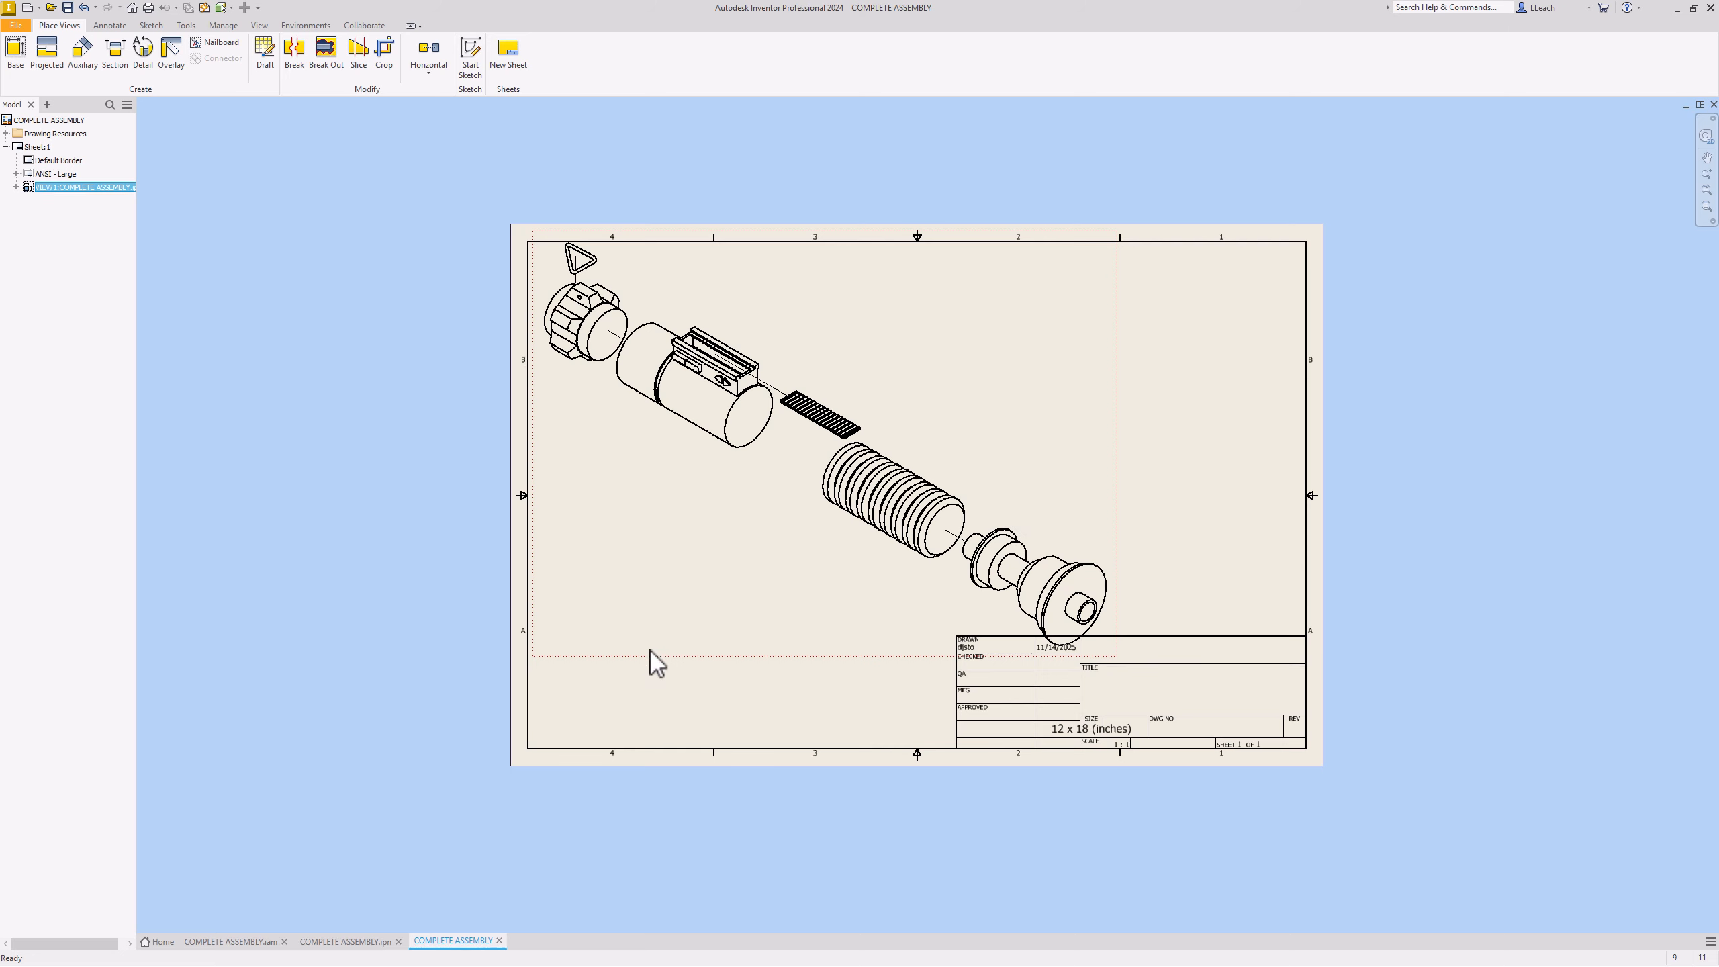
{"action": "left_click_drag", "start_coordinate": [651, 652], "coordinate": [646, 665]}
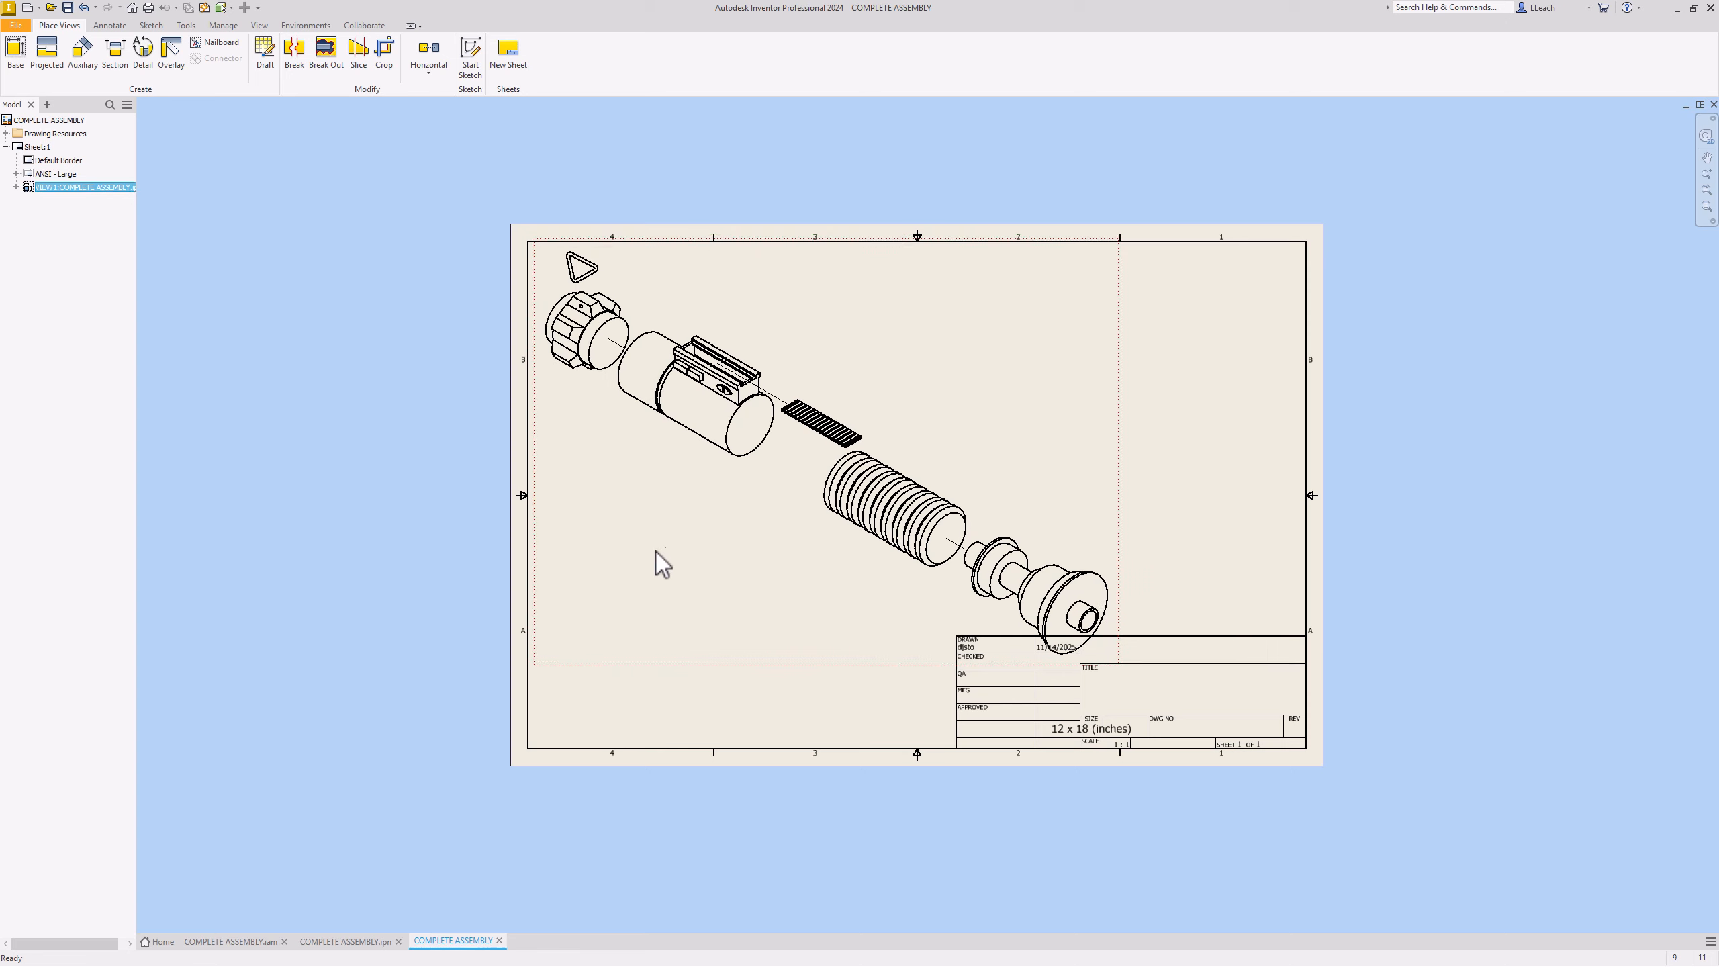
{"action": "left_click", "coordinate": [1179, 533]}
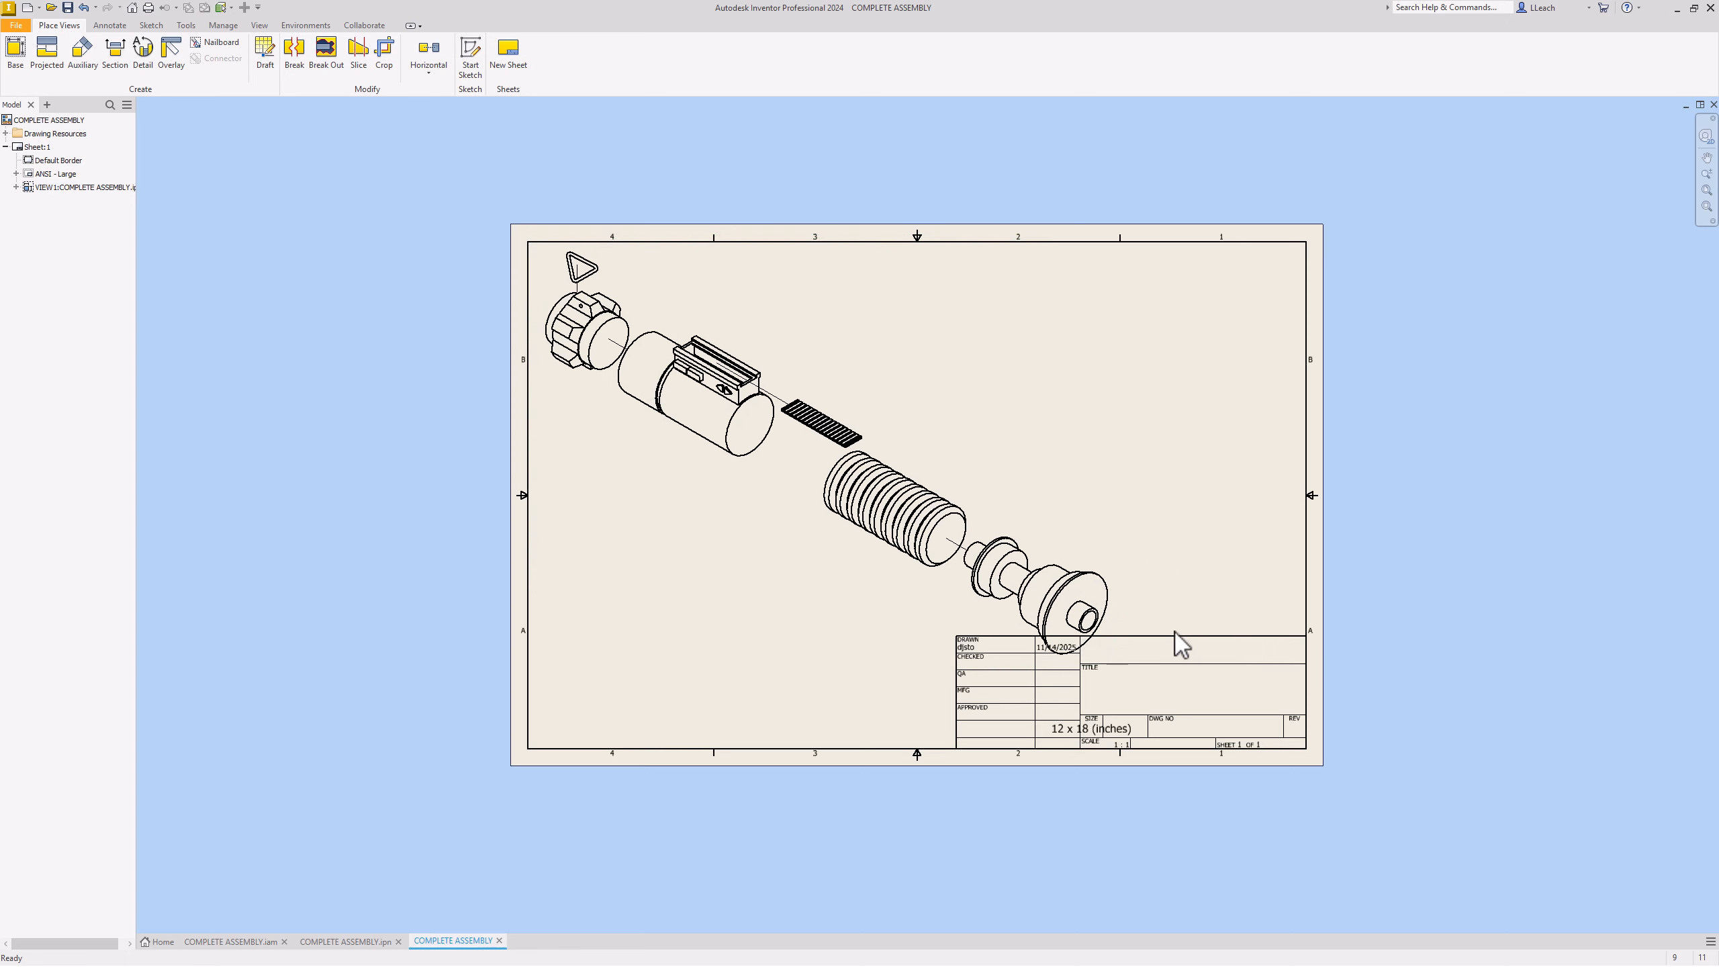
Step: Delete the ANSI - Large title block from the sheet
{"action": "left_click", "coordinate": [15, 174]}
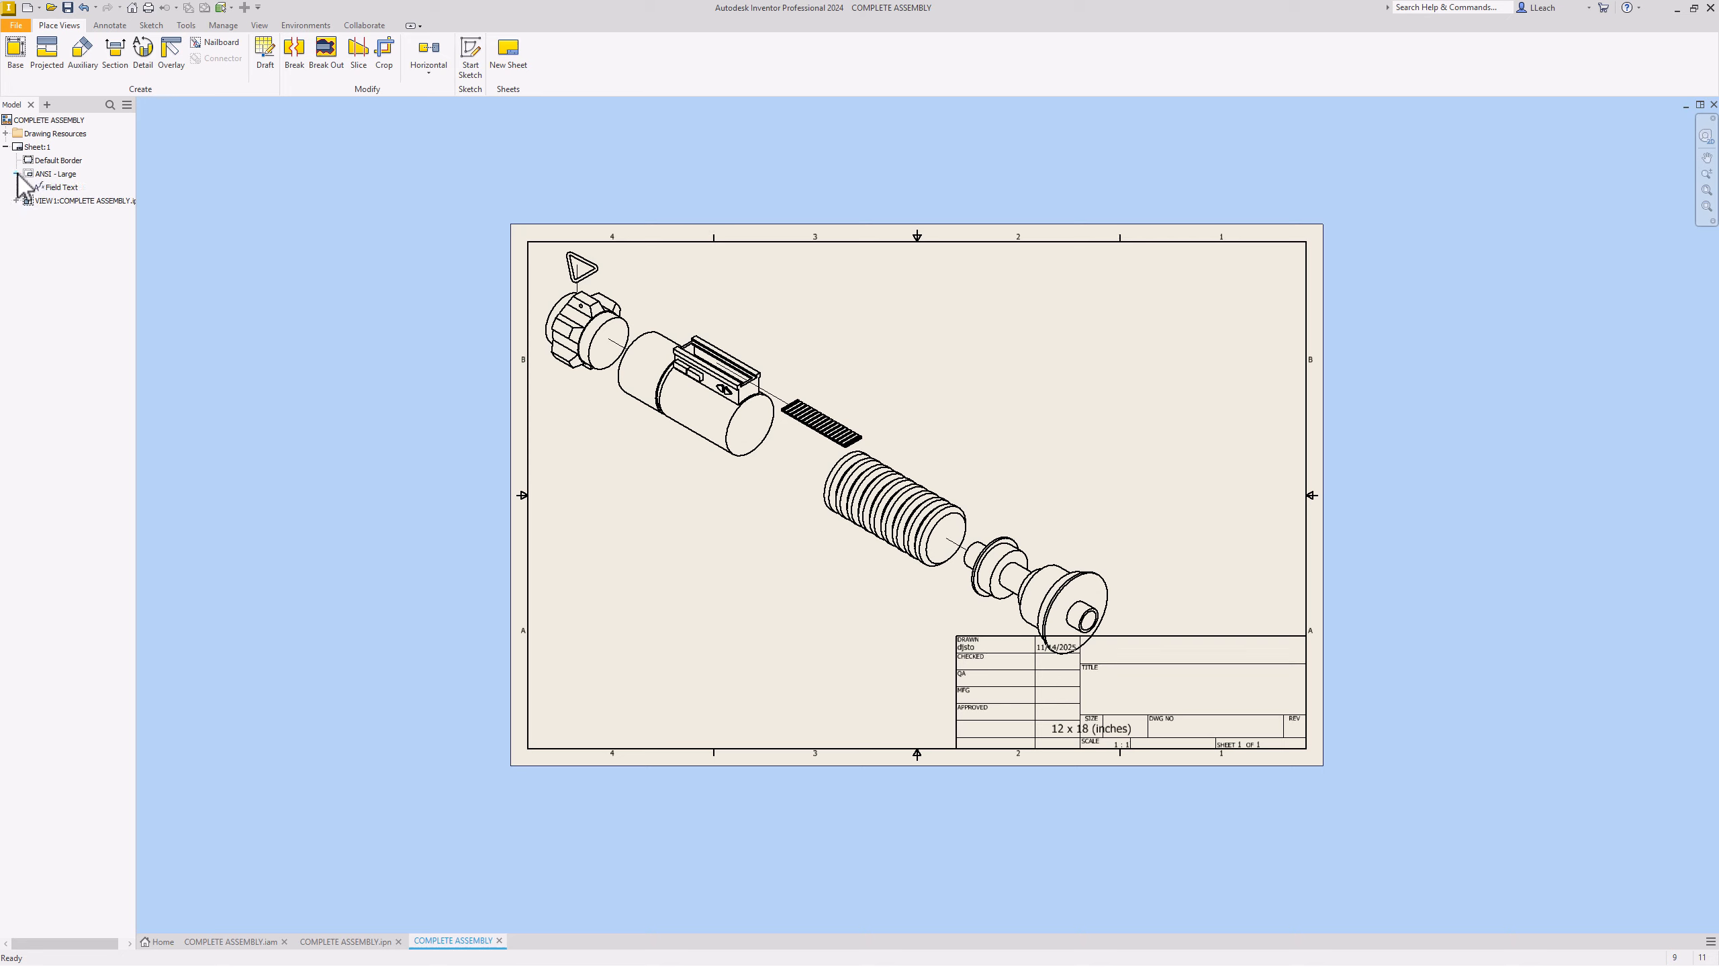
{"action": "right_click", "coordinate": [58, 175]}
{"action": "left_click", "coordinate": [90, 198]}
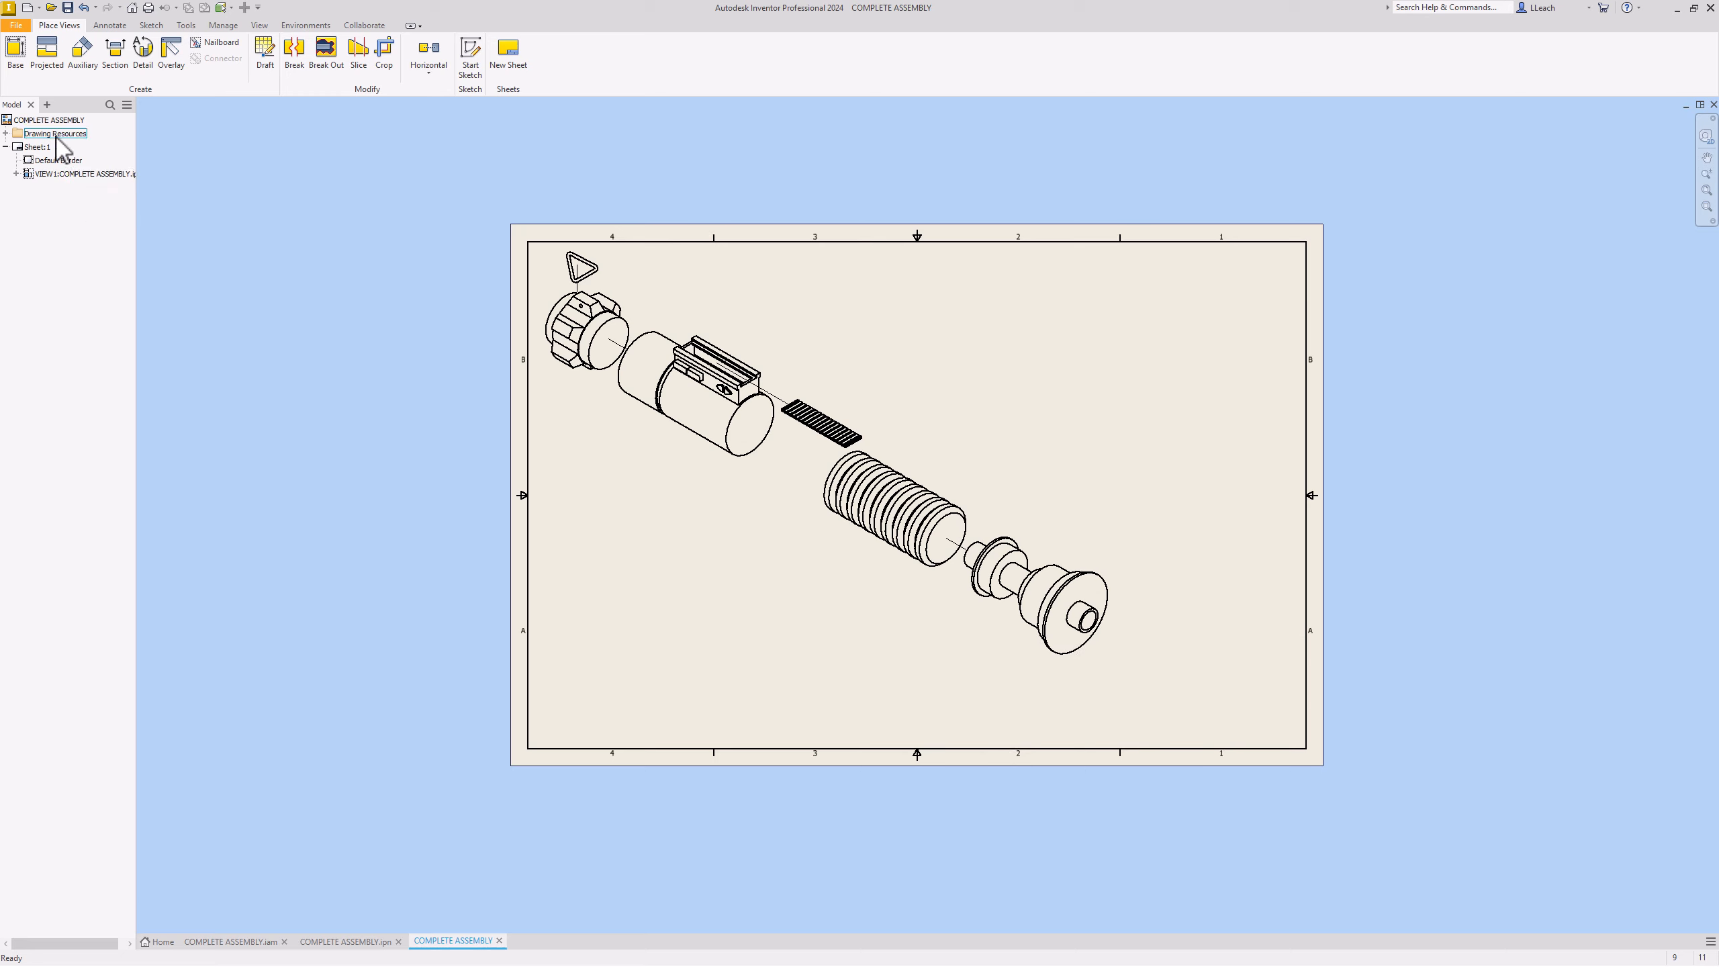
Step: Expand Drawing Resources > Title Blocks and select ANSI A
{"action": "left_click", "coordinate": [5, 133]}
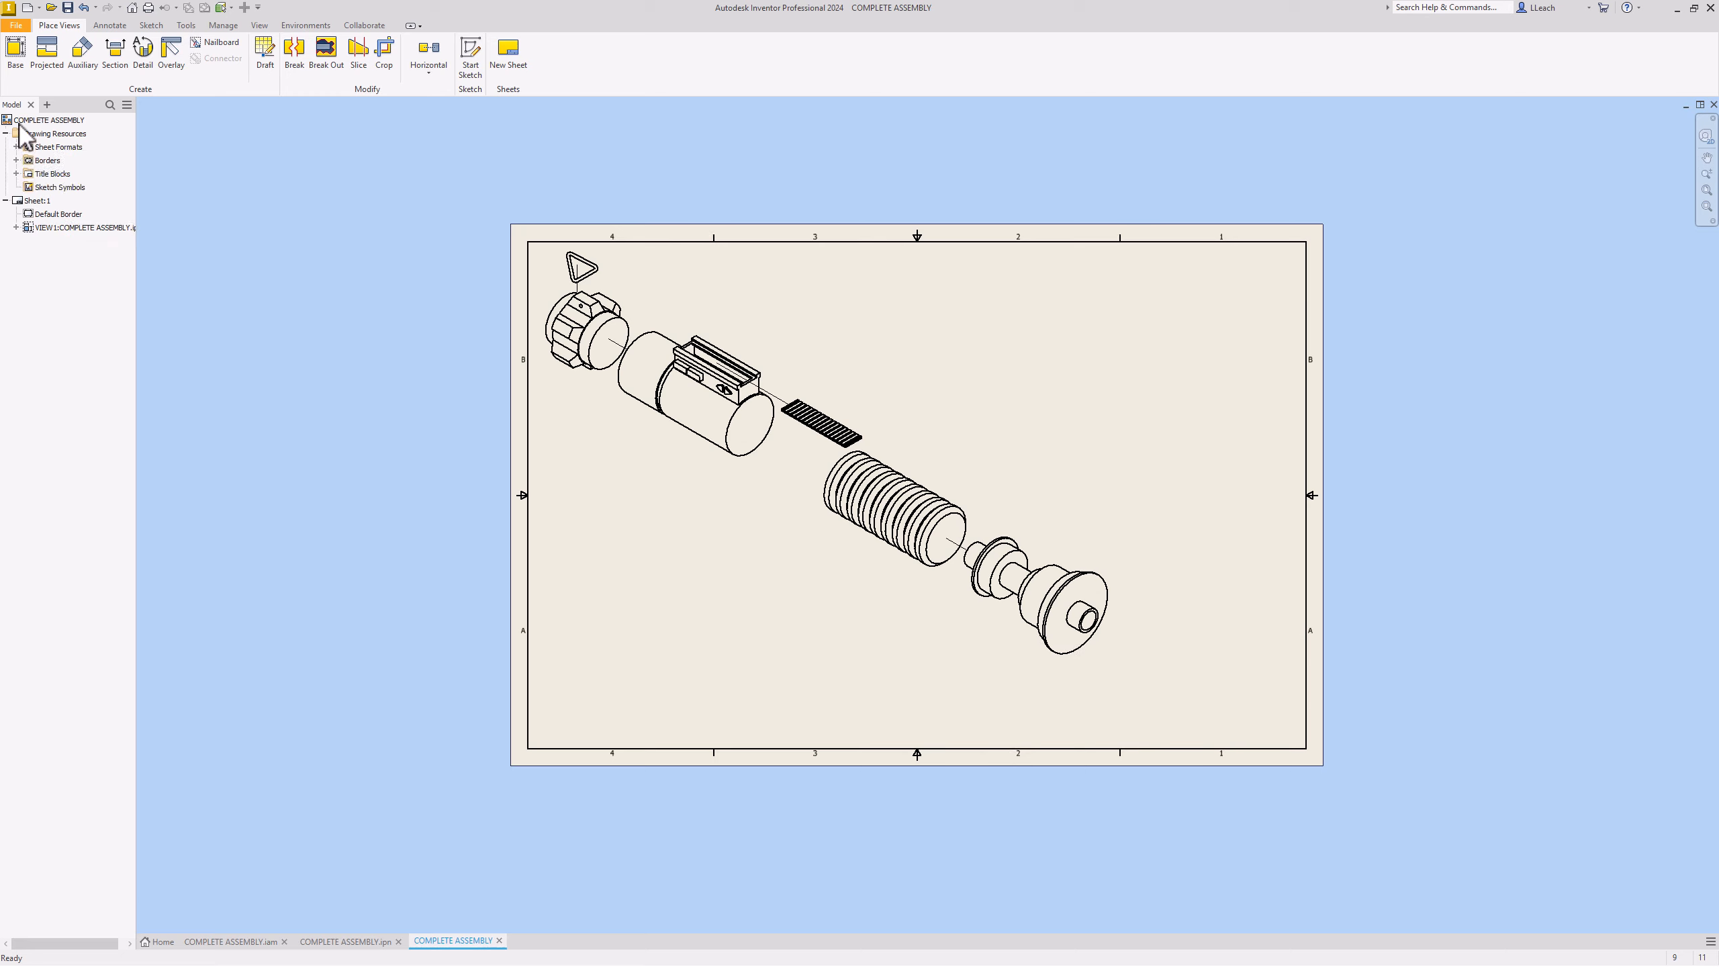
{"action": "left_click", "coordinate": [17, 174]}
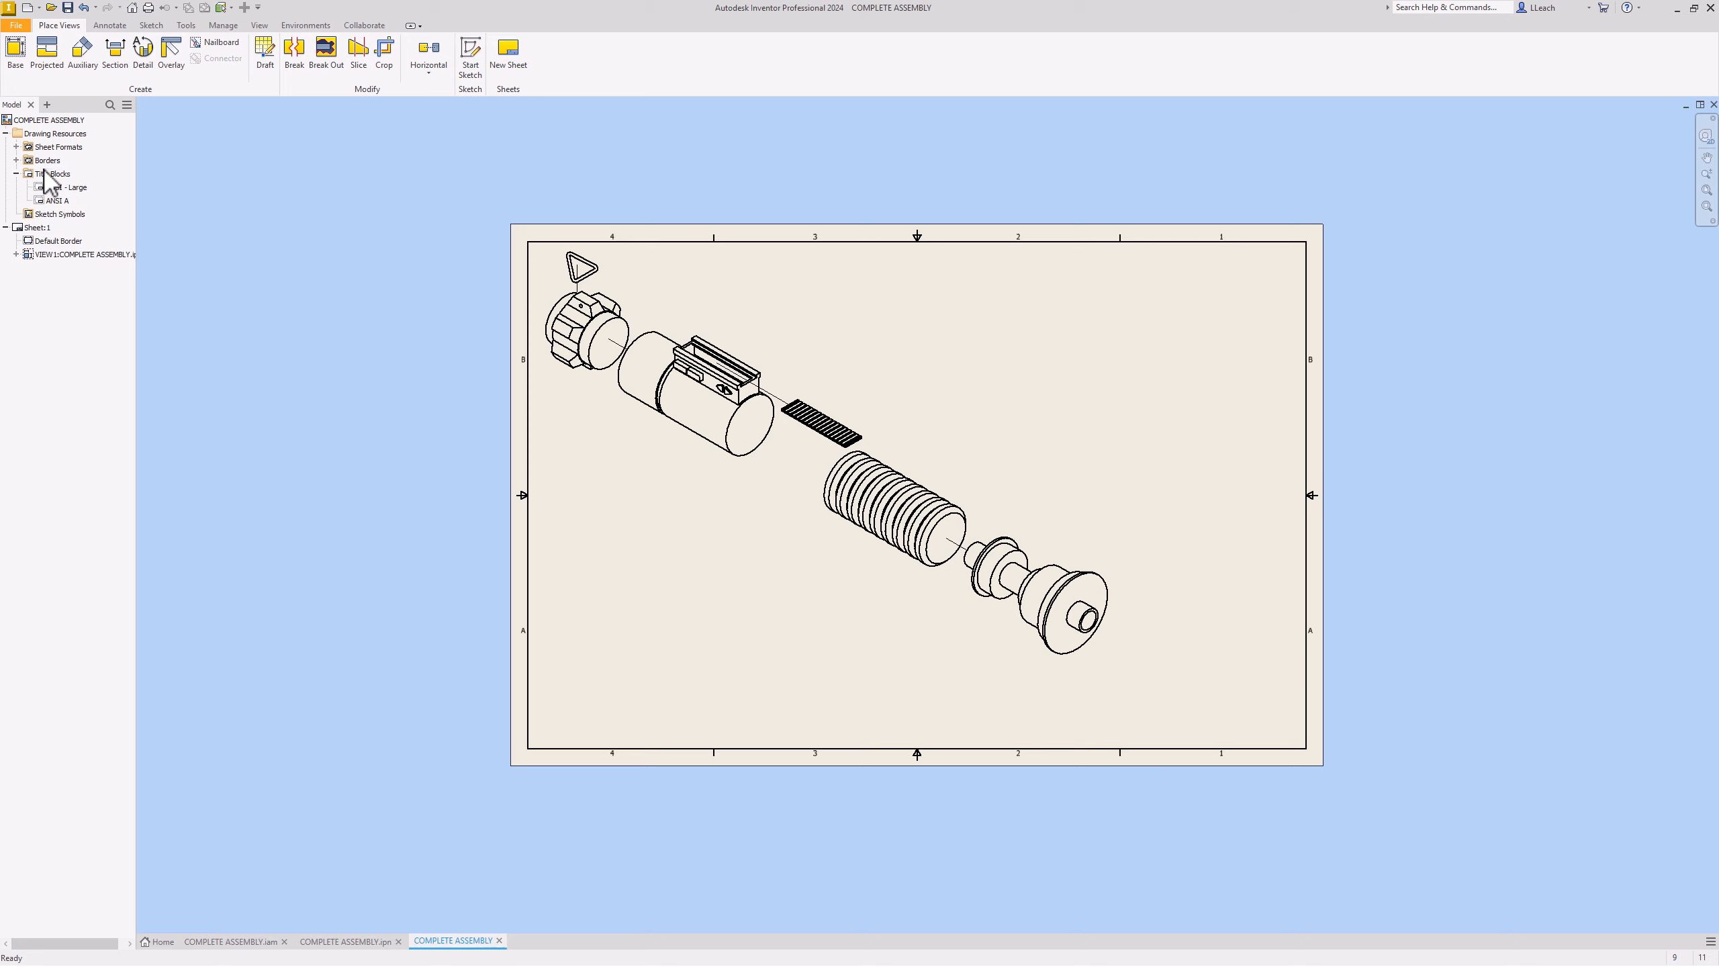
{"action": "left_click", "coordinate": [59, 201]}
Step: Insert the ANSI A title block on the sheet and zoom to fit the whole sheet
{"action": "right_click", "coordinate": [61, 202]}
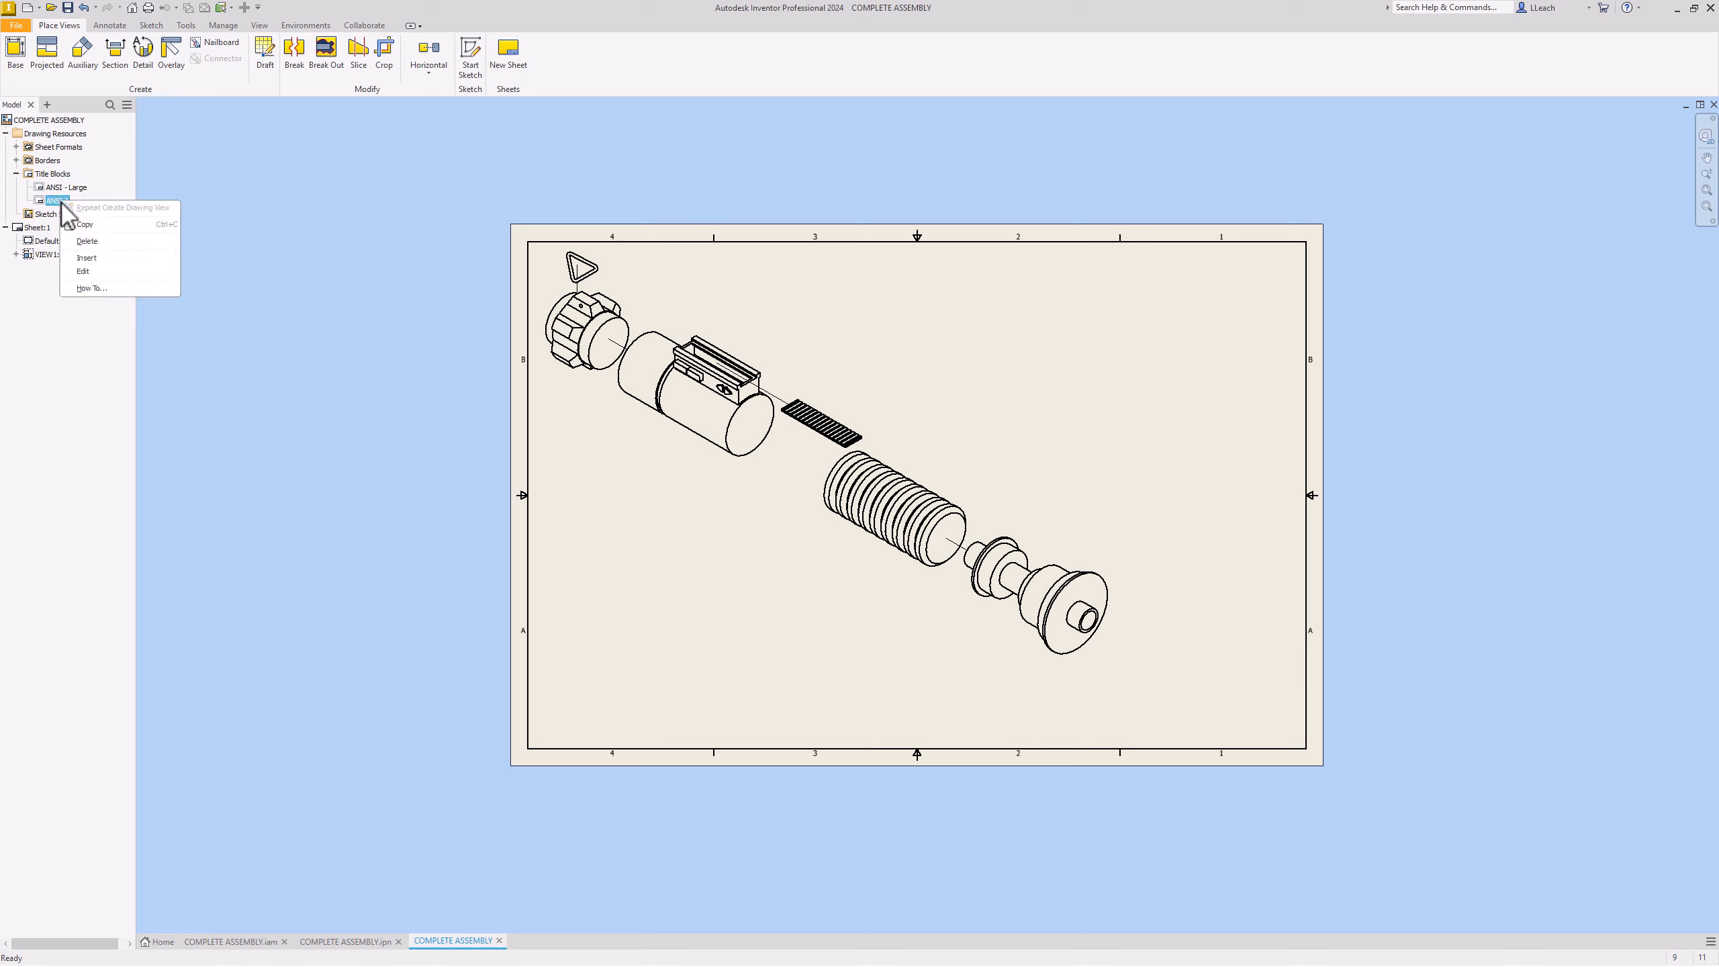
{"action": "left_click", "coordinate": [101, 271]}
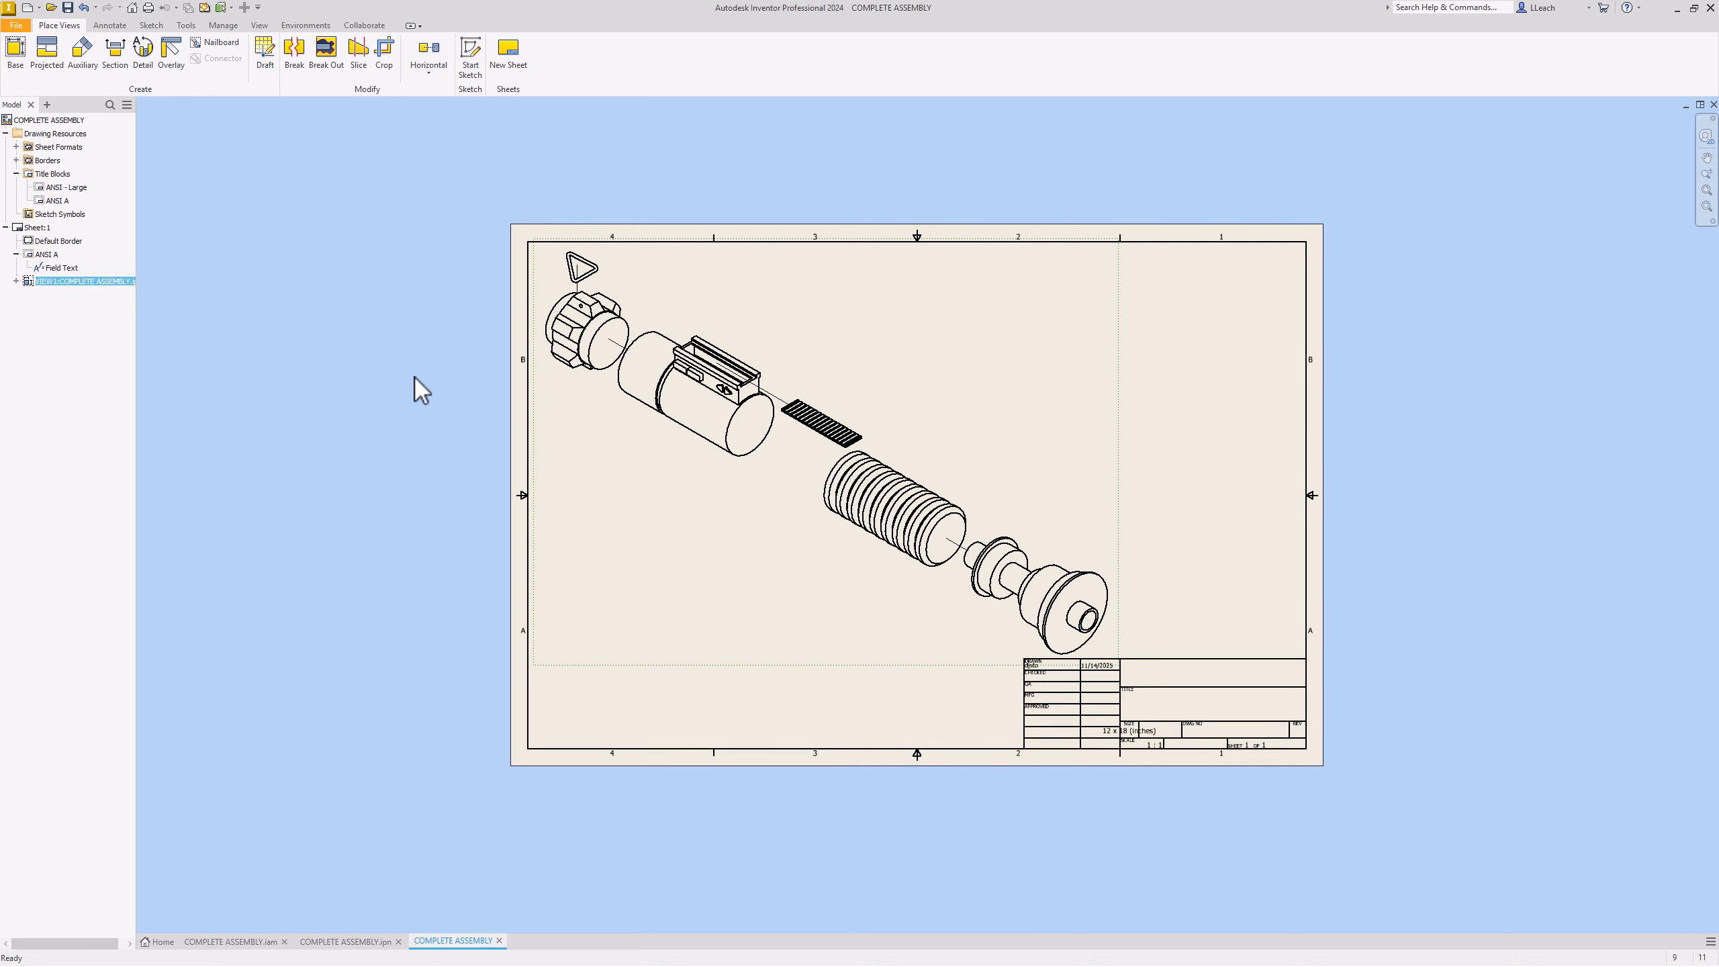
{"action": "key", "text": "Home"}
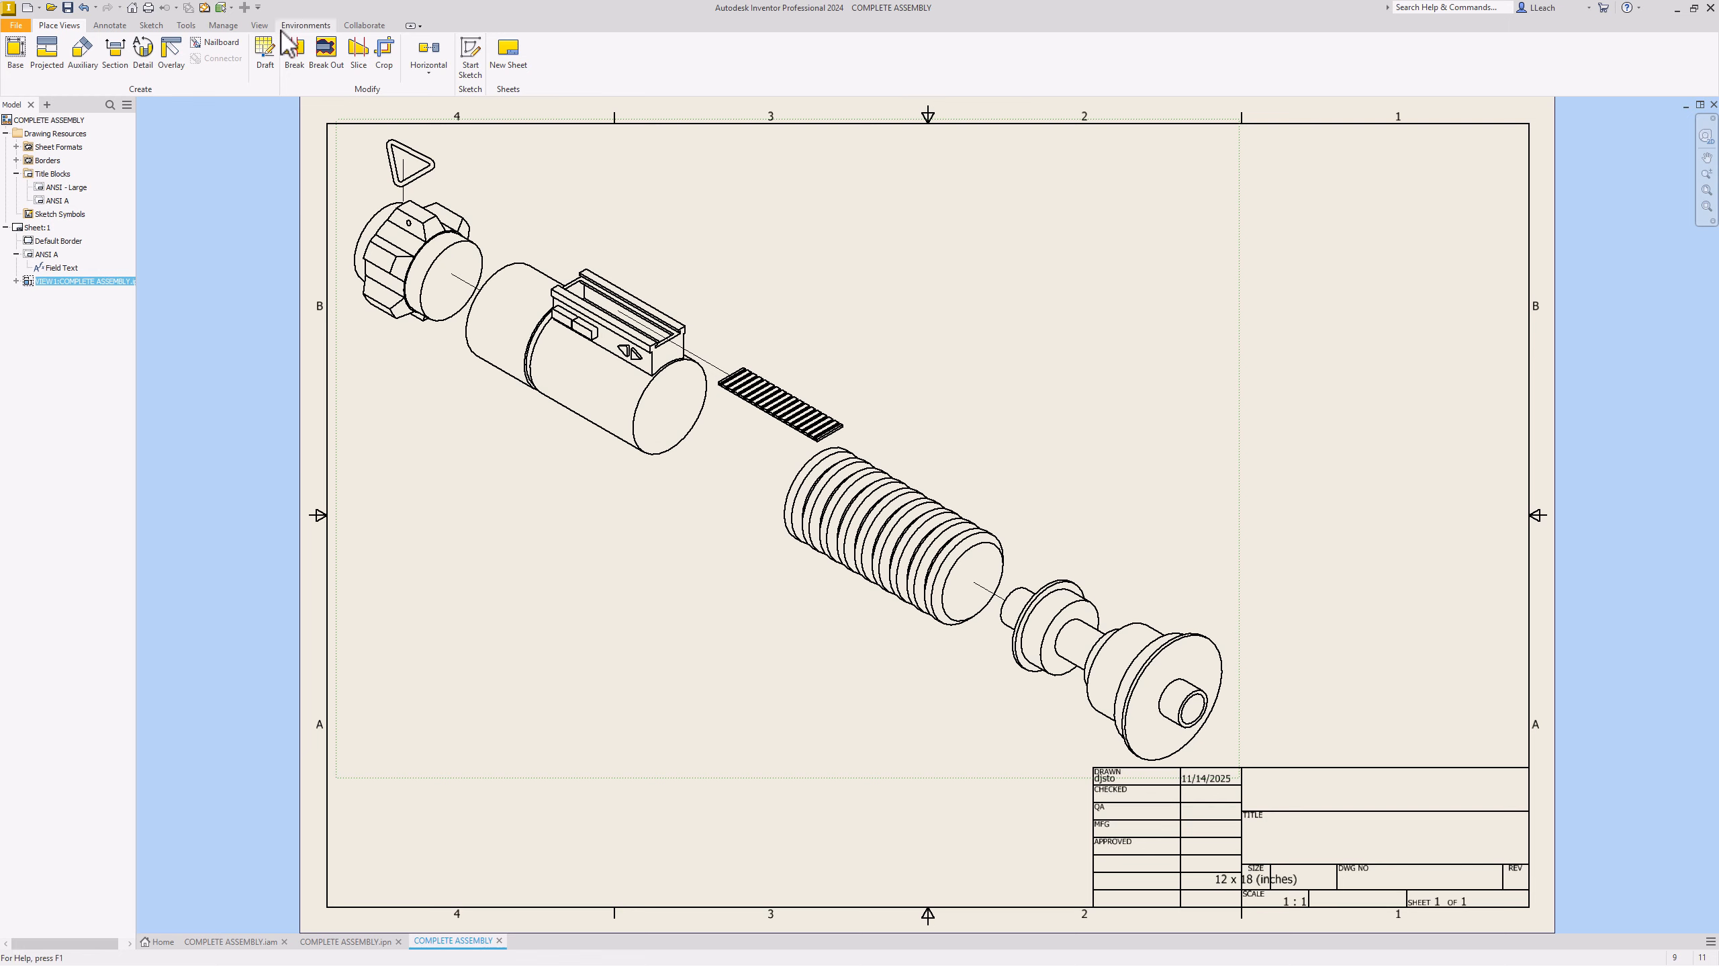
Step: Start a balloon on the flared rear end part
{"action": "left_click", "coordinate": [115, 27]}
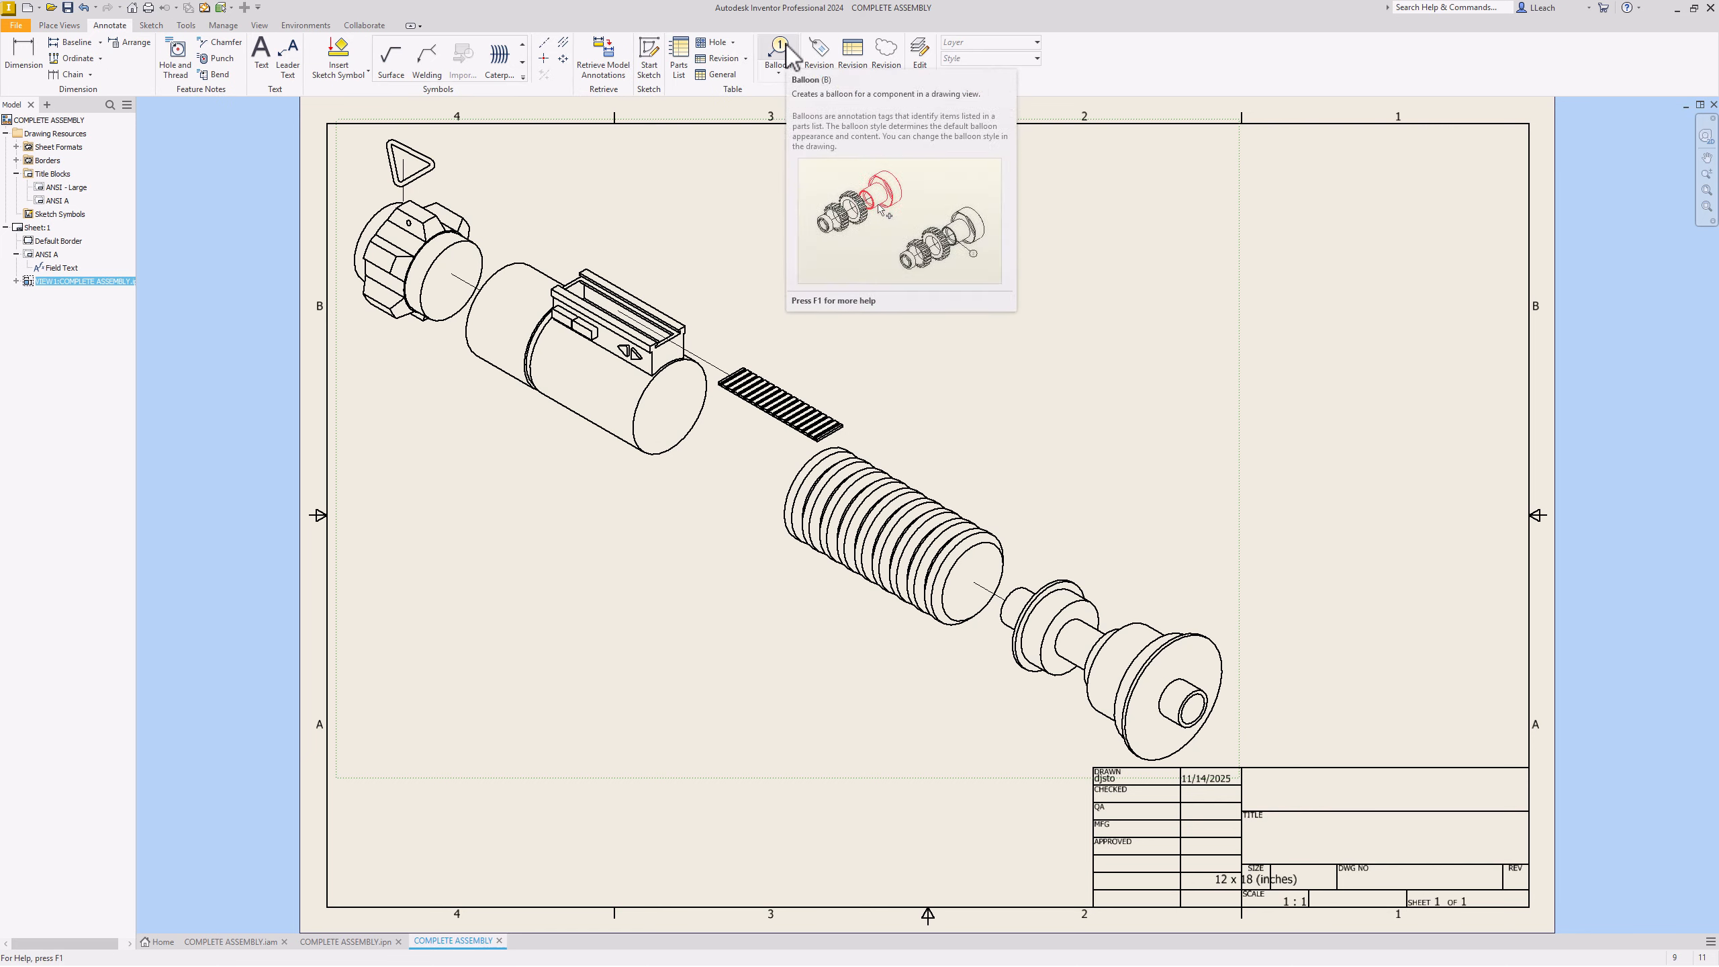
{"action": "left_click", "coordinate": [782, 64]}
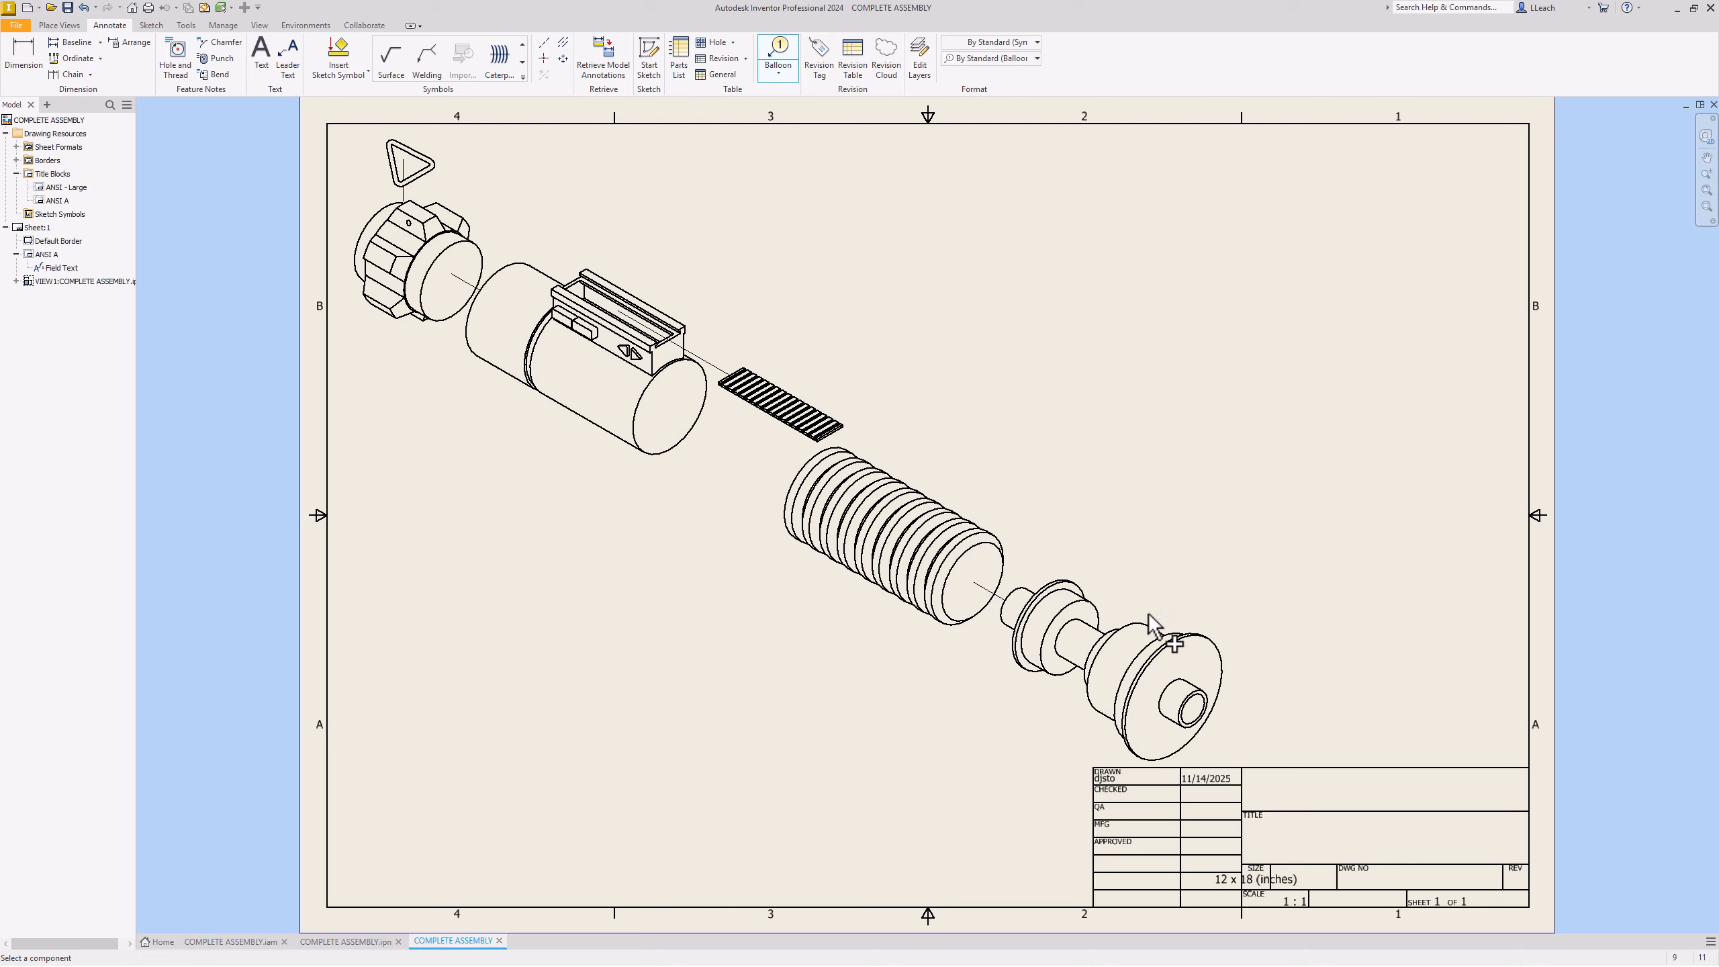
{"action": "left_click", "coordinate": [1101, 640]}
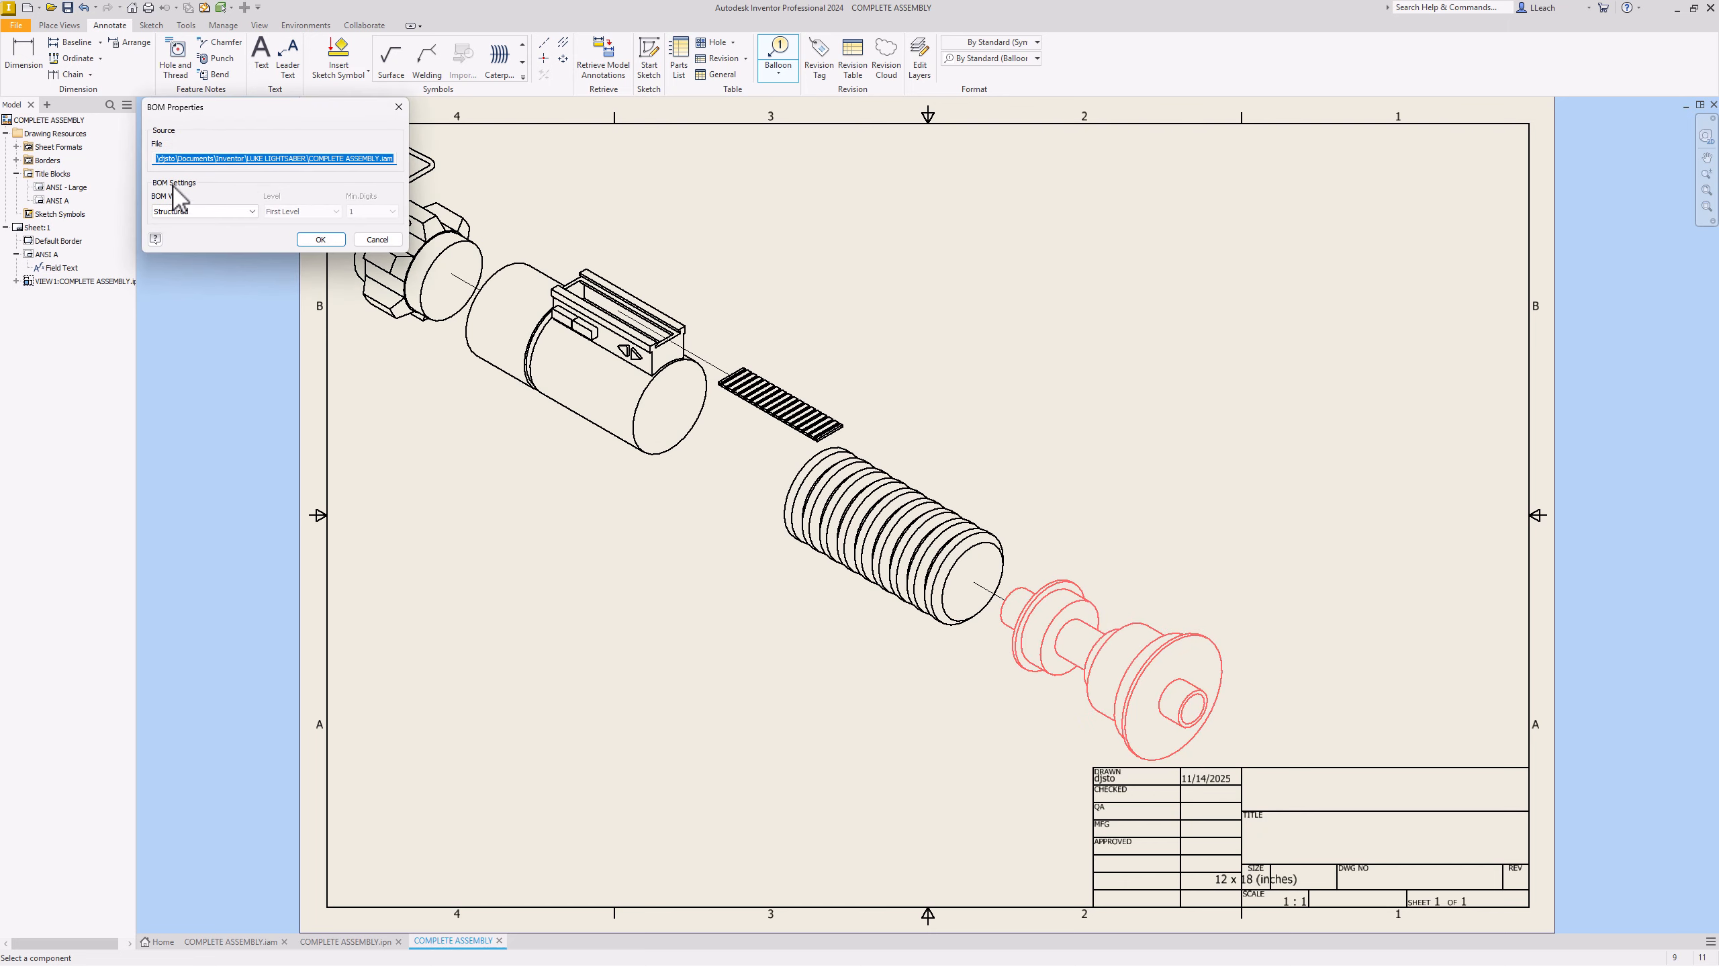
Step: Set the balloon BOM view to Parts Only, Numeric, minimum digits 1, and enable it
{"action": "left_click", "coordinate": [251, 212]}
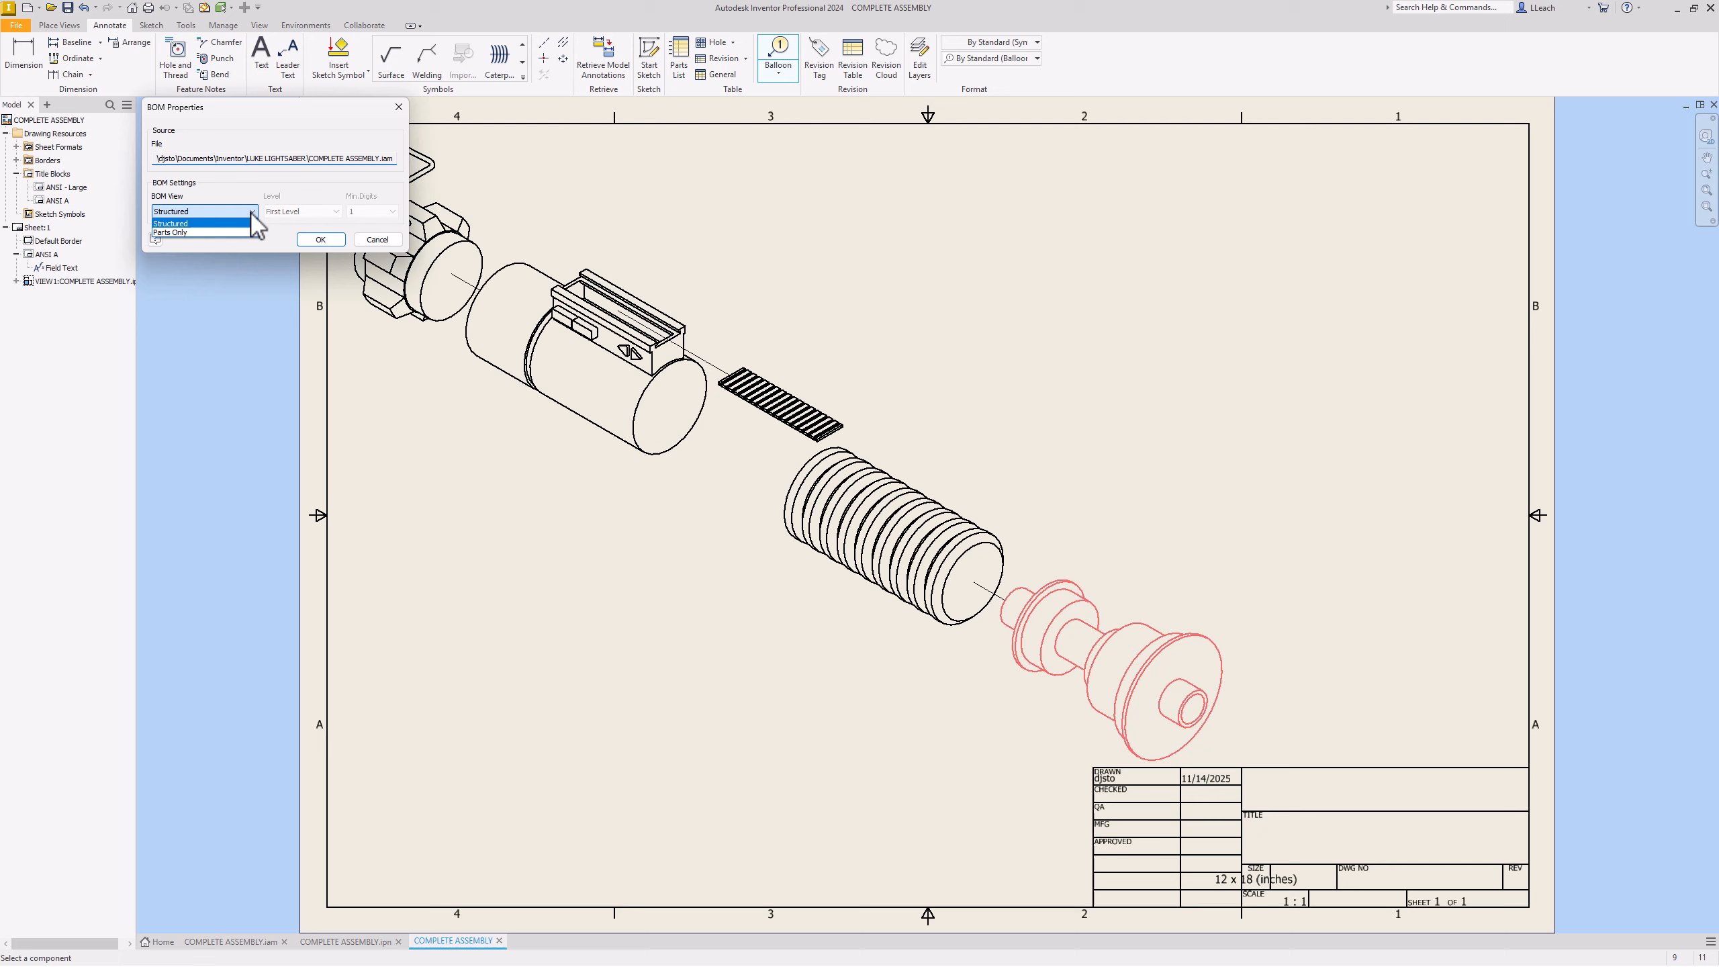
{"action": "left_click", "coordinate": [194, 232]}
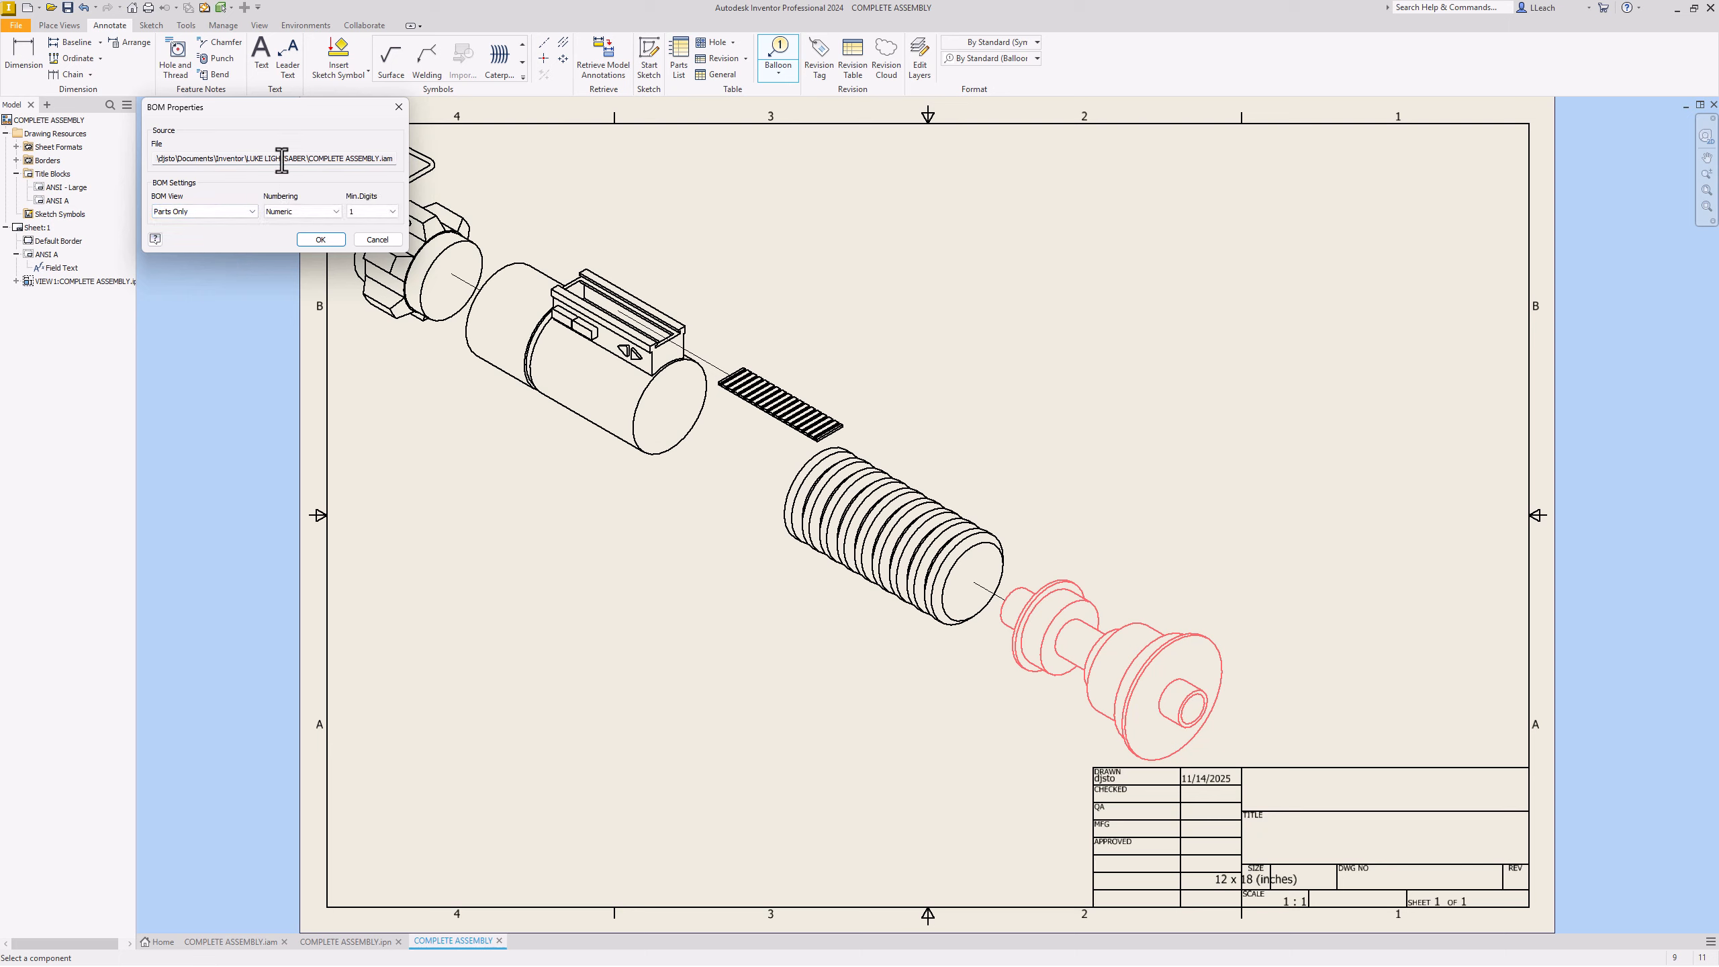
{"action": "left_click", "coordinate": [336, 212]}
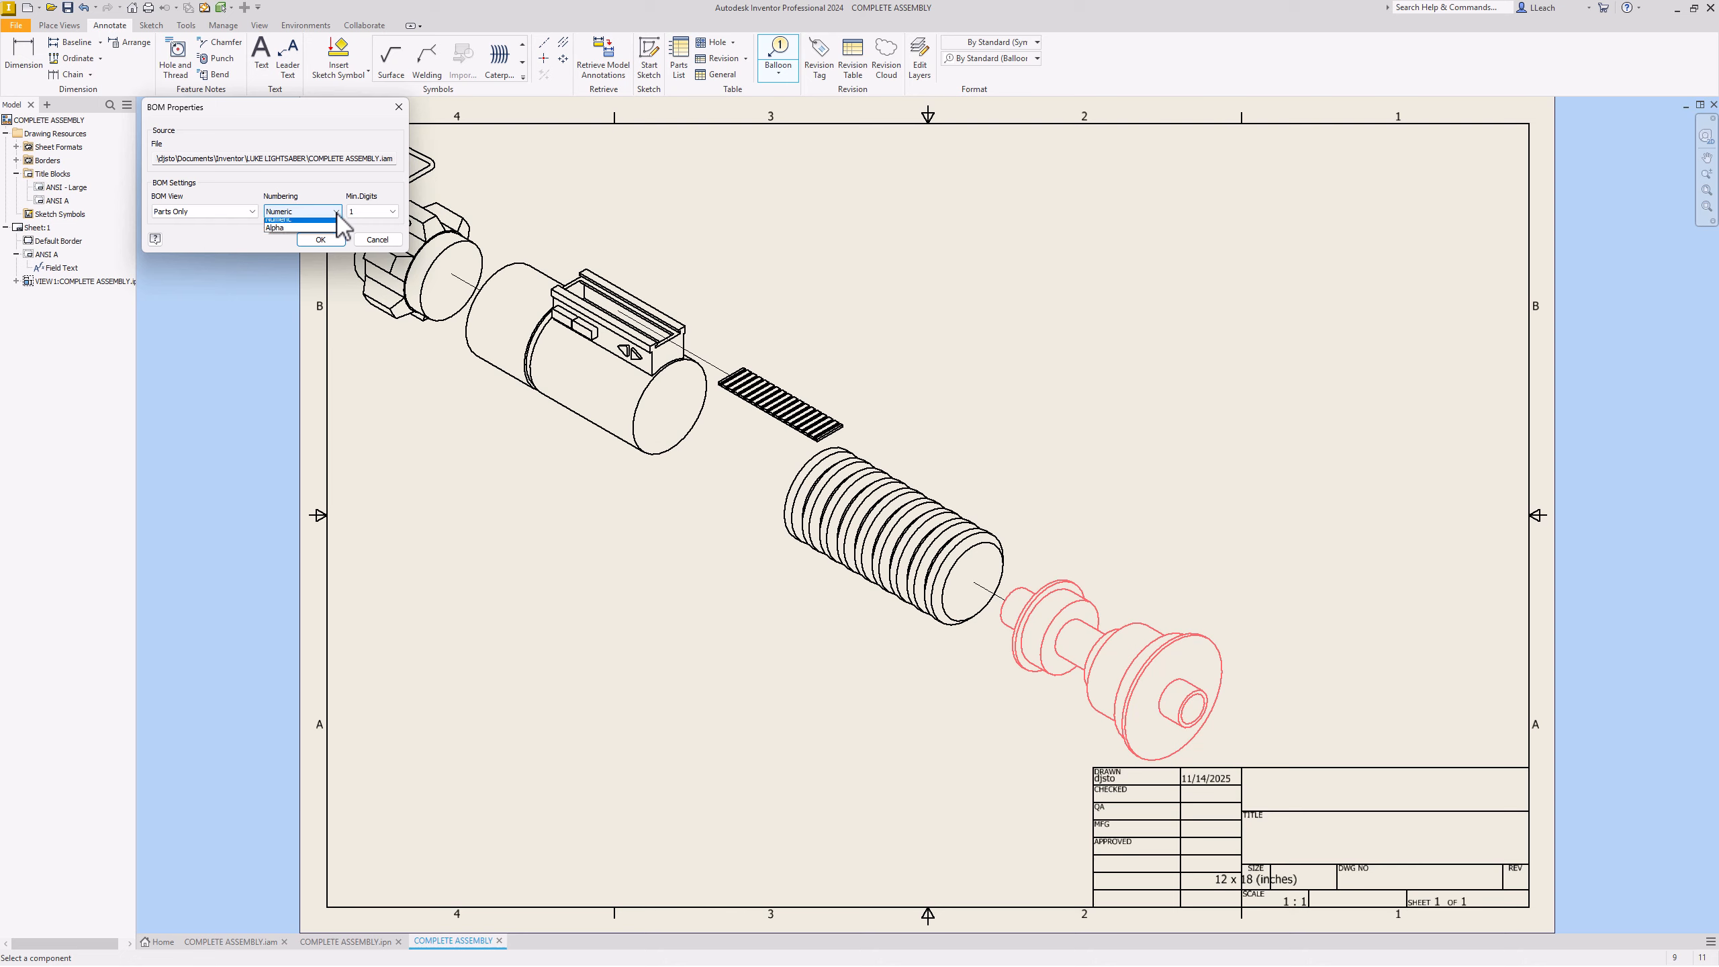
{"action": "left_click", "coordinate": [330, 224]}
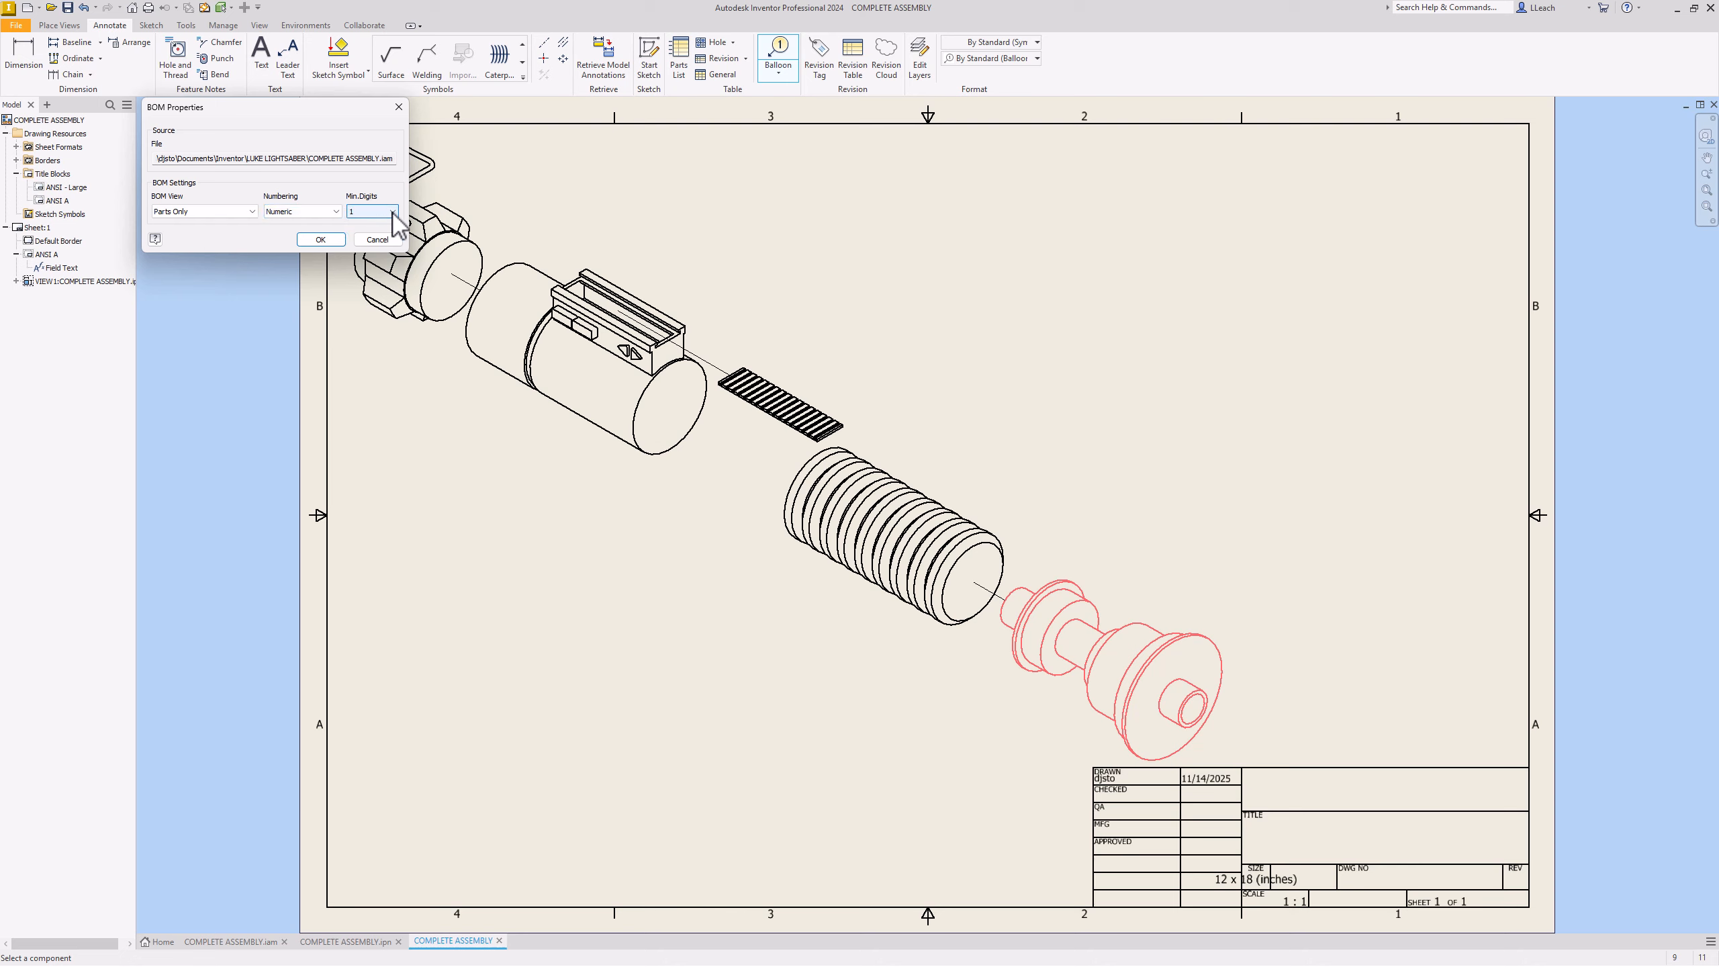
{"action": "left_click", "coordinate": [393, 211]}
{"action": "left_click", "coordinate": [393, 212]}
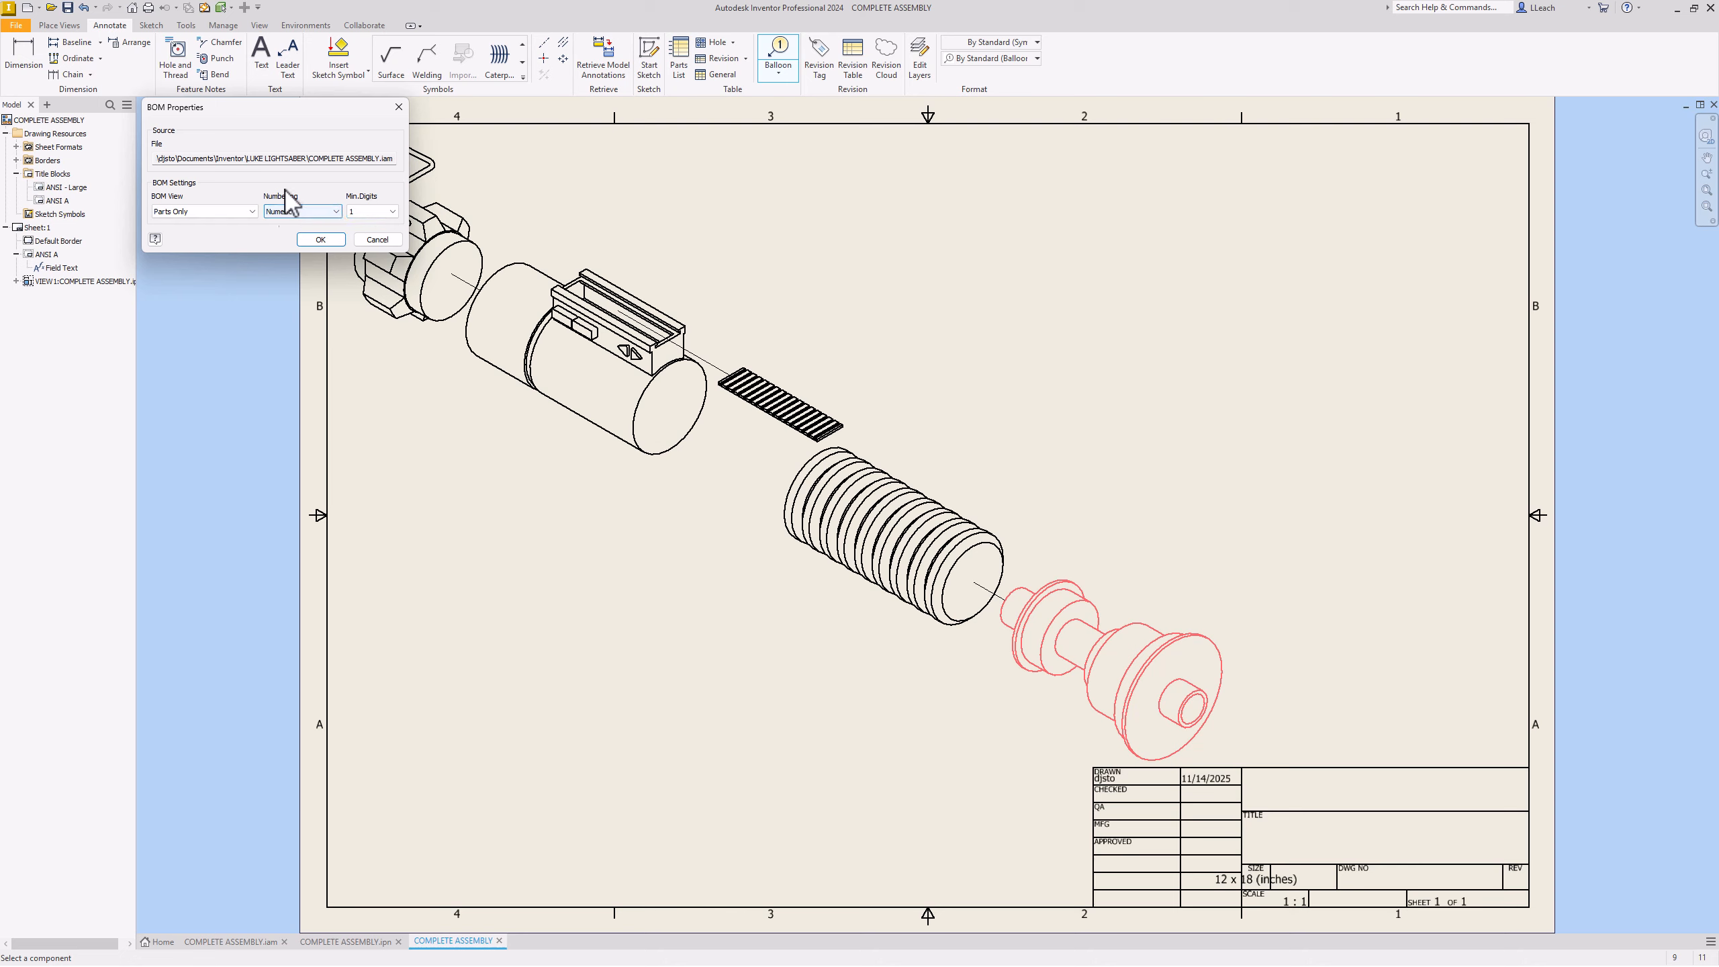
{"action": "left_click", "coordinate": [321, 239]}
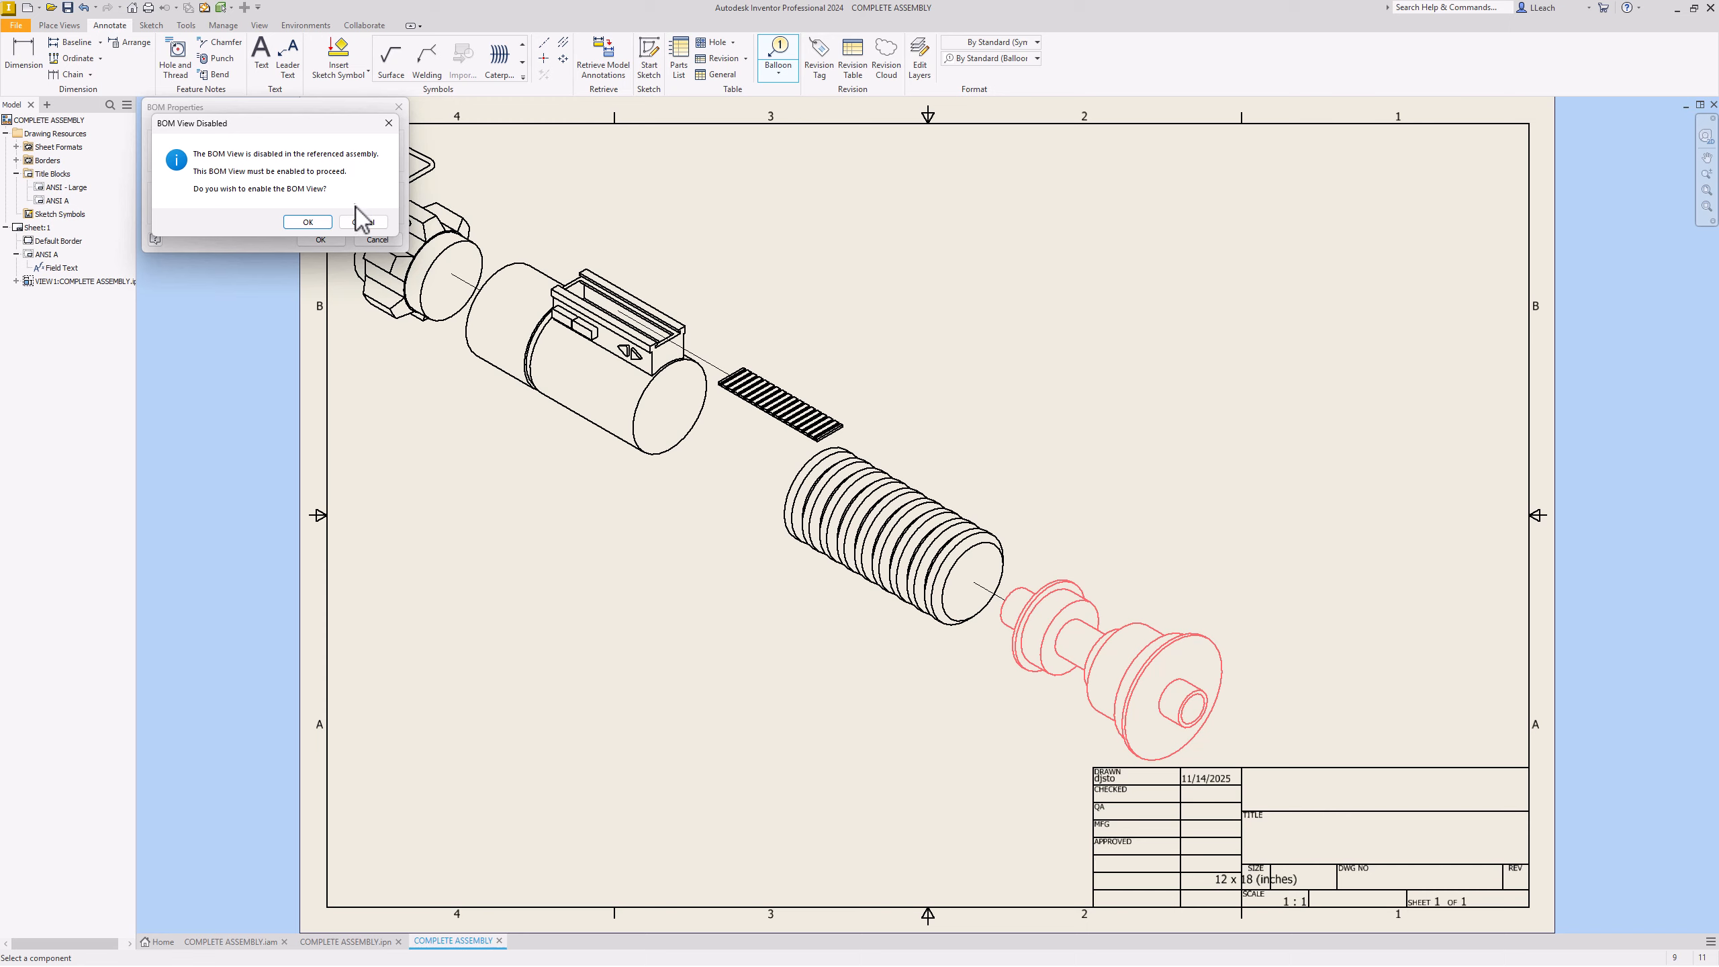
{"action": "left_click", "coordinate": [316, 224]}
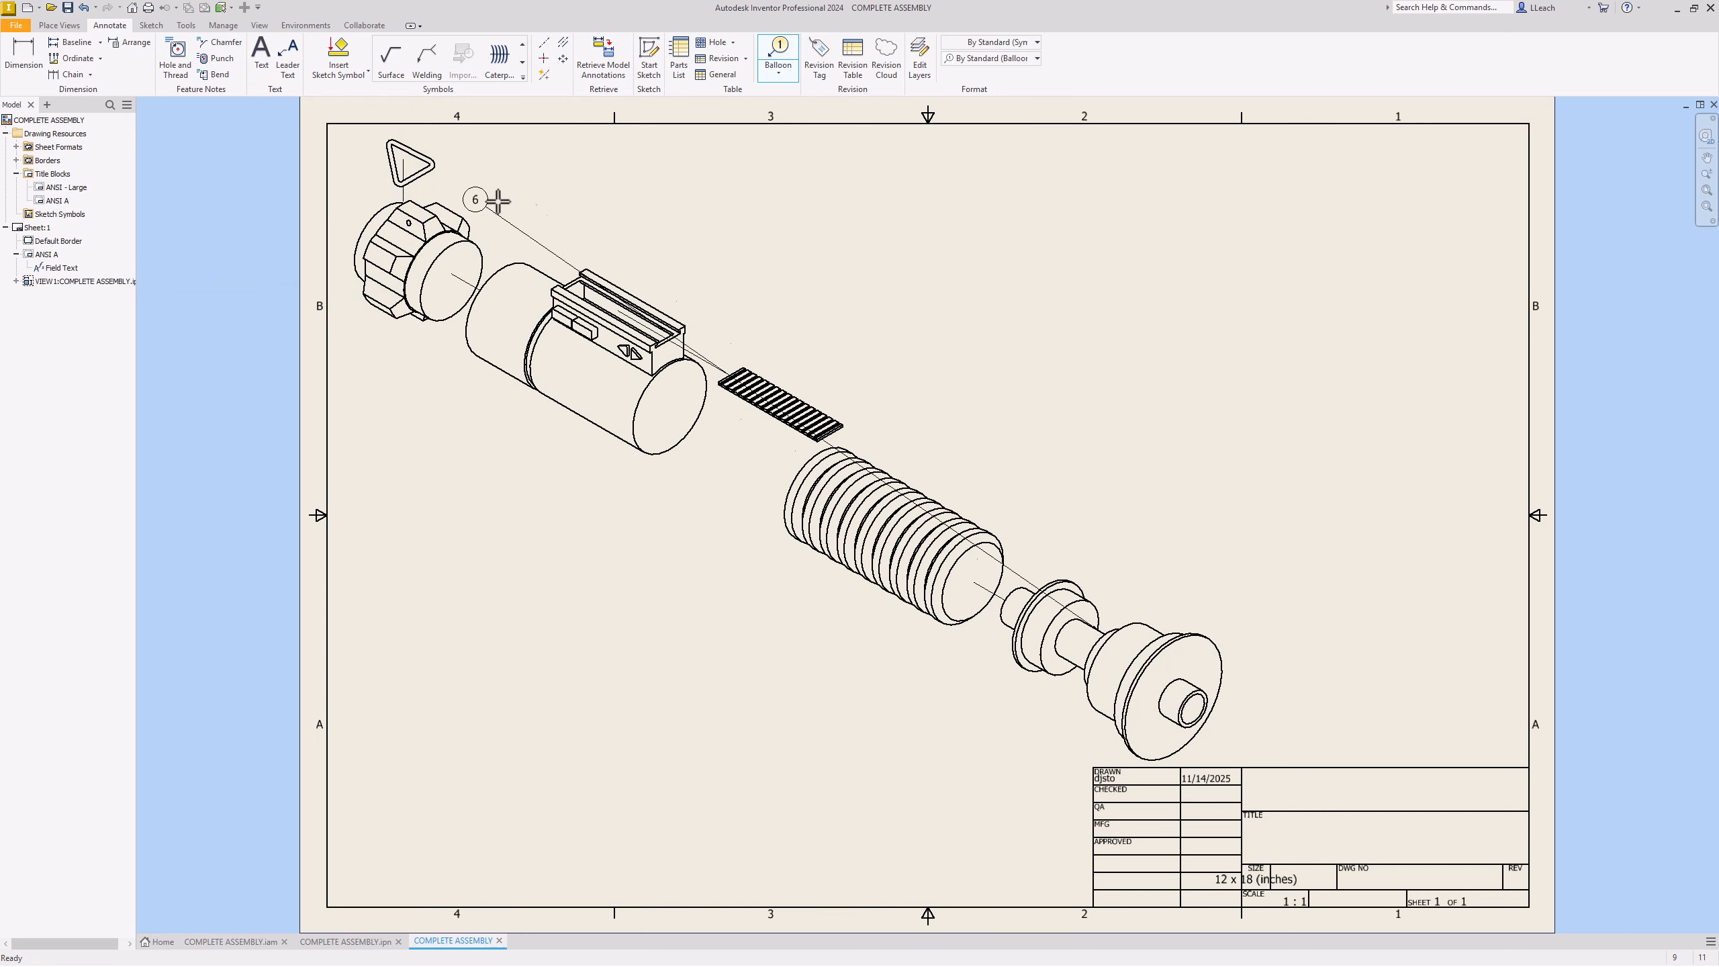
Step: Place balloons 6, 5 and 4 on the flared end piece, ribbed grip and copper grille
{"action": "left_click", "coordinate": [1181, 535]}
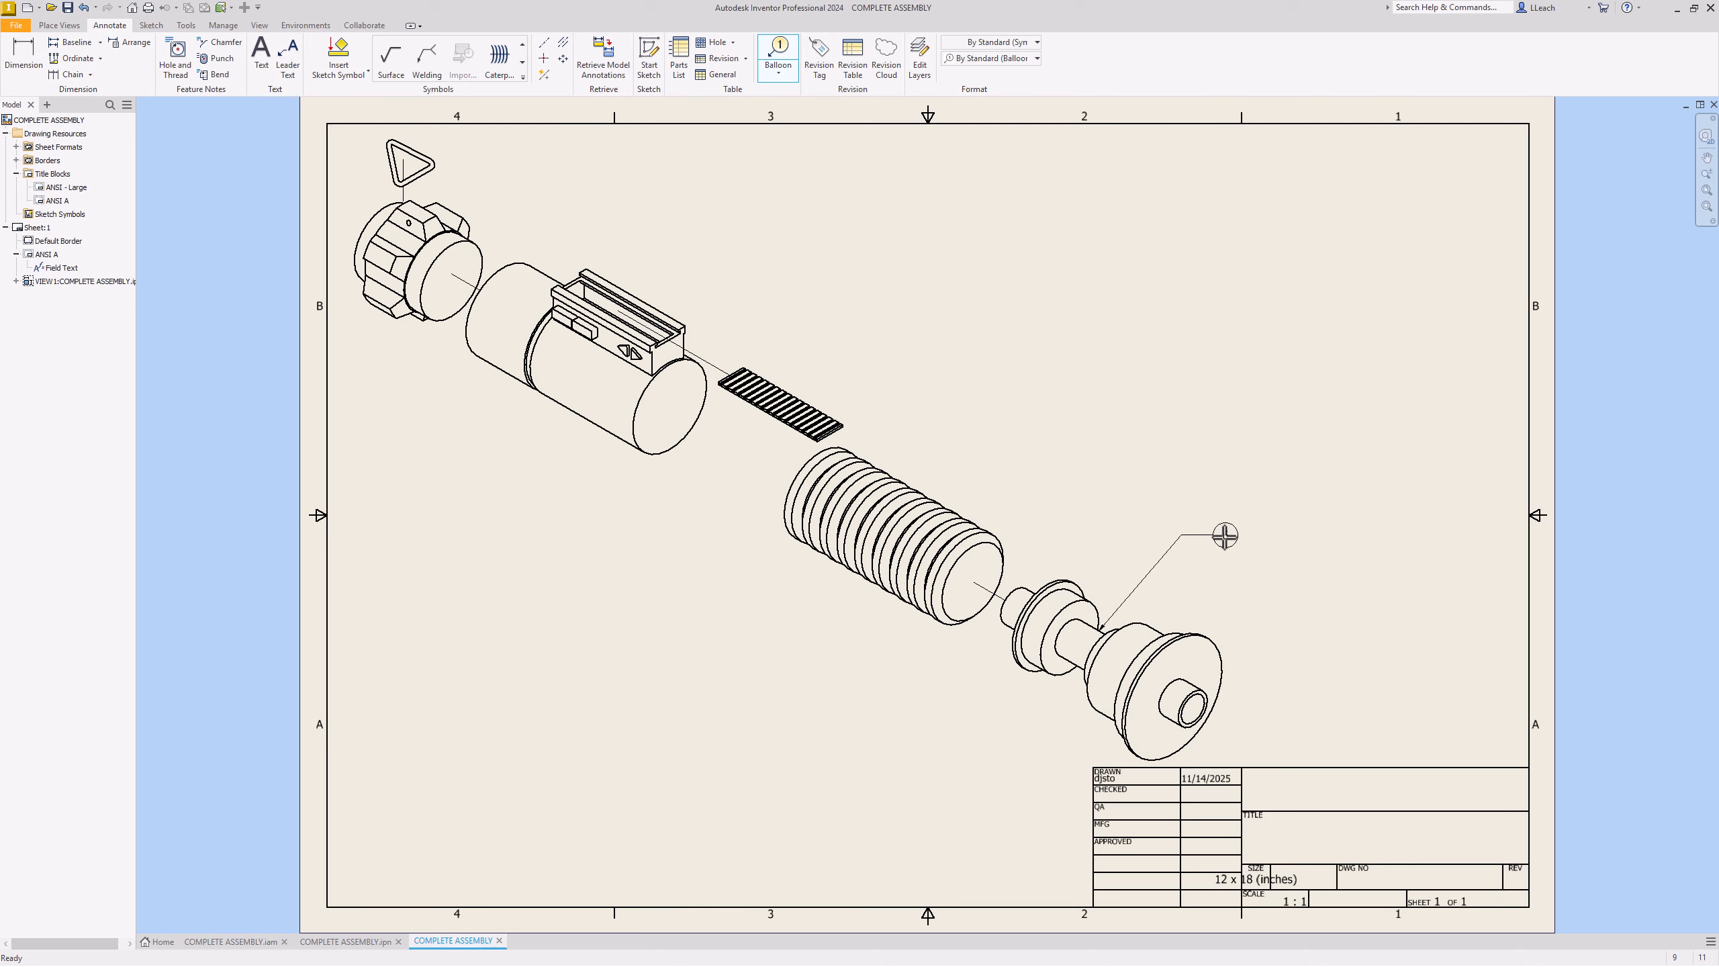
{"action": "right_click", "coordinate": [1226, 536]}
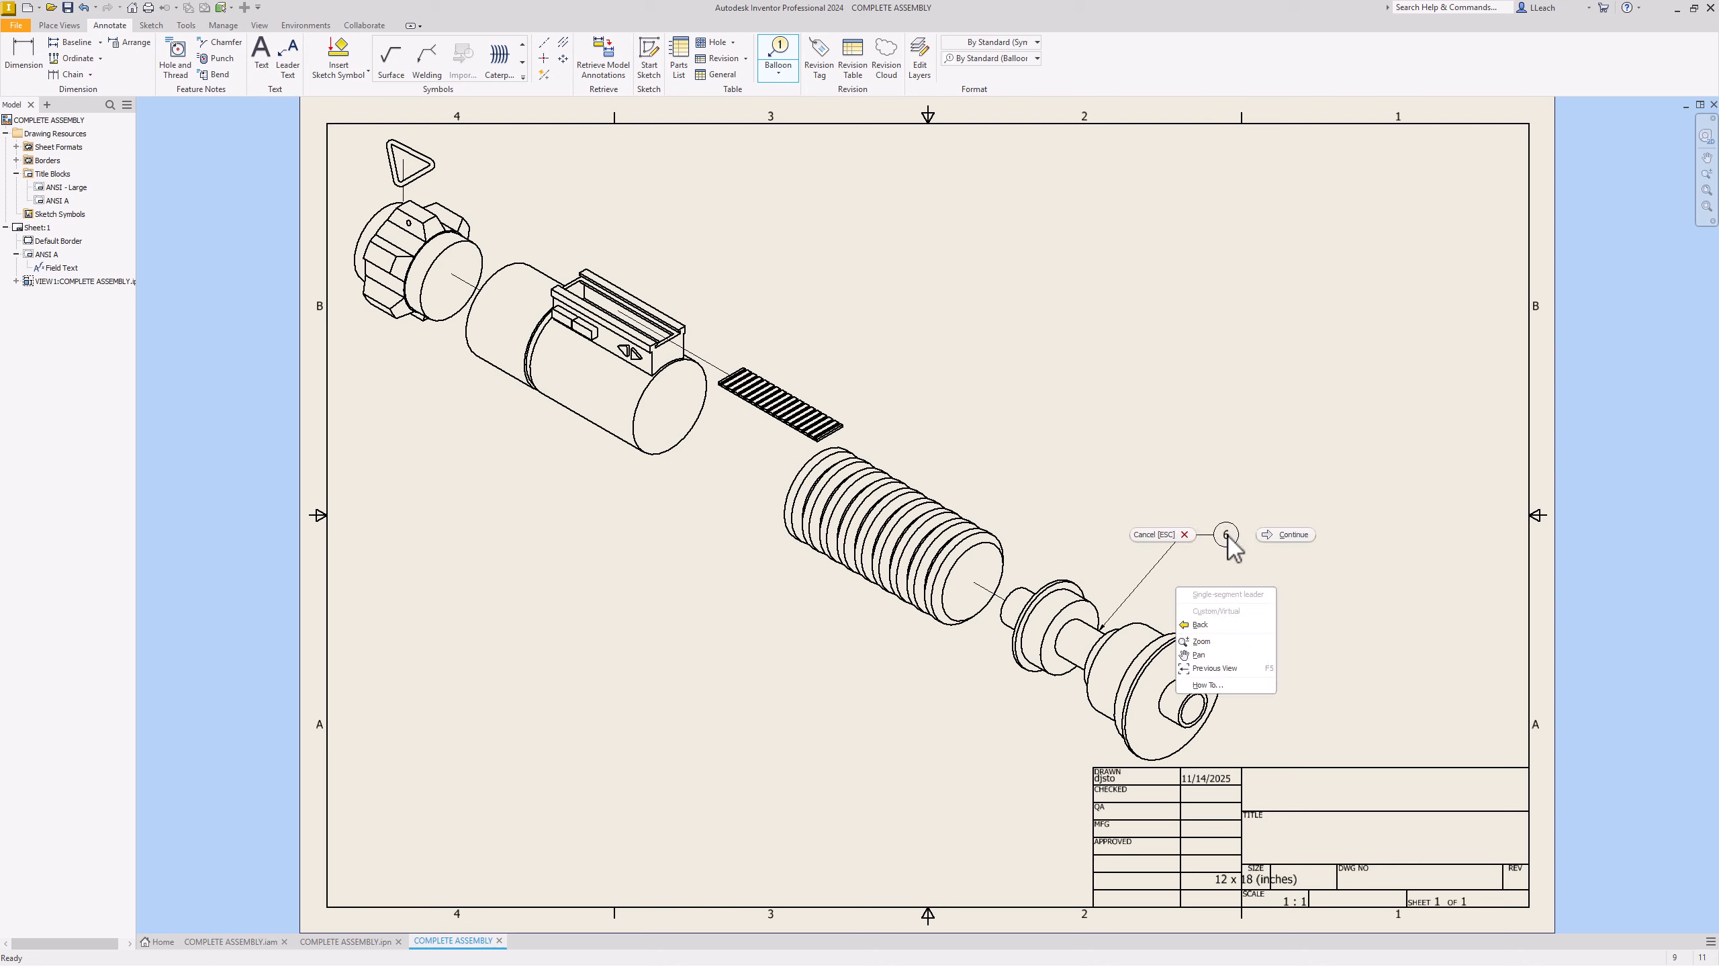
{"action": "left_click", "coordinate": [1287, 536]}
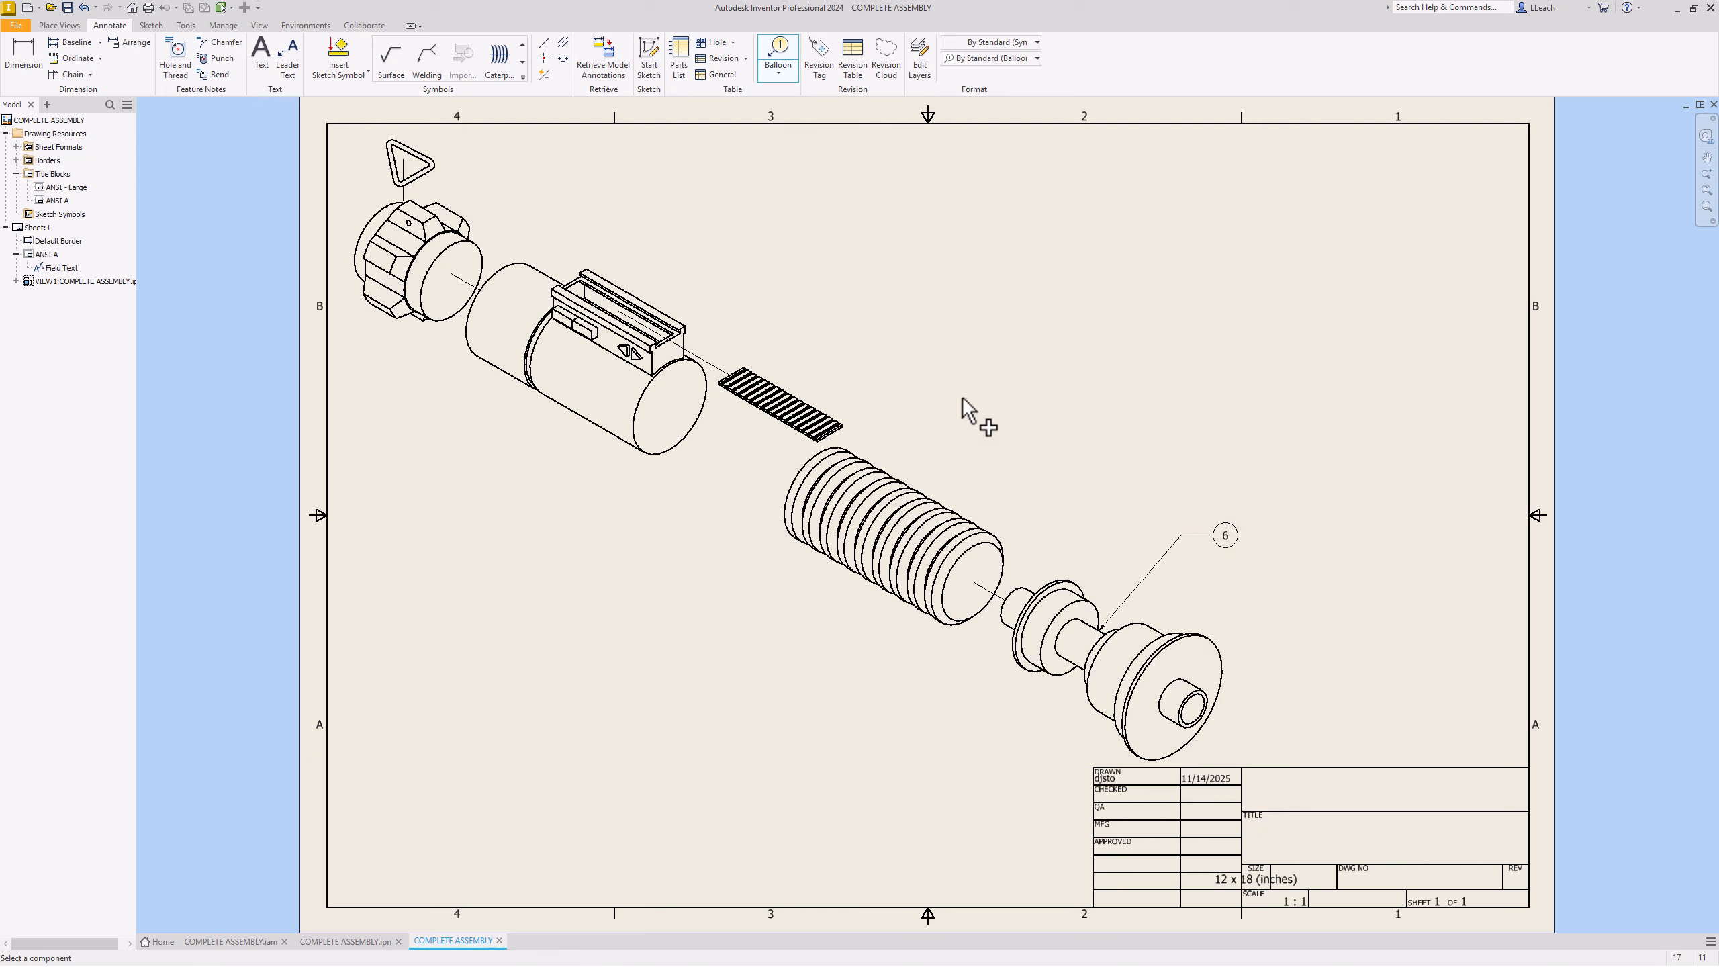
{"action": "left_click", "coordinate": [919, 490]}
{"action": "left_click", "coordinate": [995, 406]}
{"action": "right_click", "coordinate": [1032, 407]}
{"action": "left_click", "coordinate": [1118, 406]}
{"action": "left_click", "coordinate": [795, 392]}
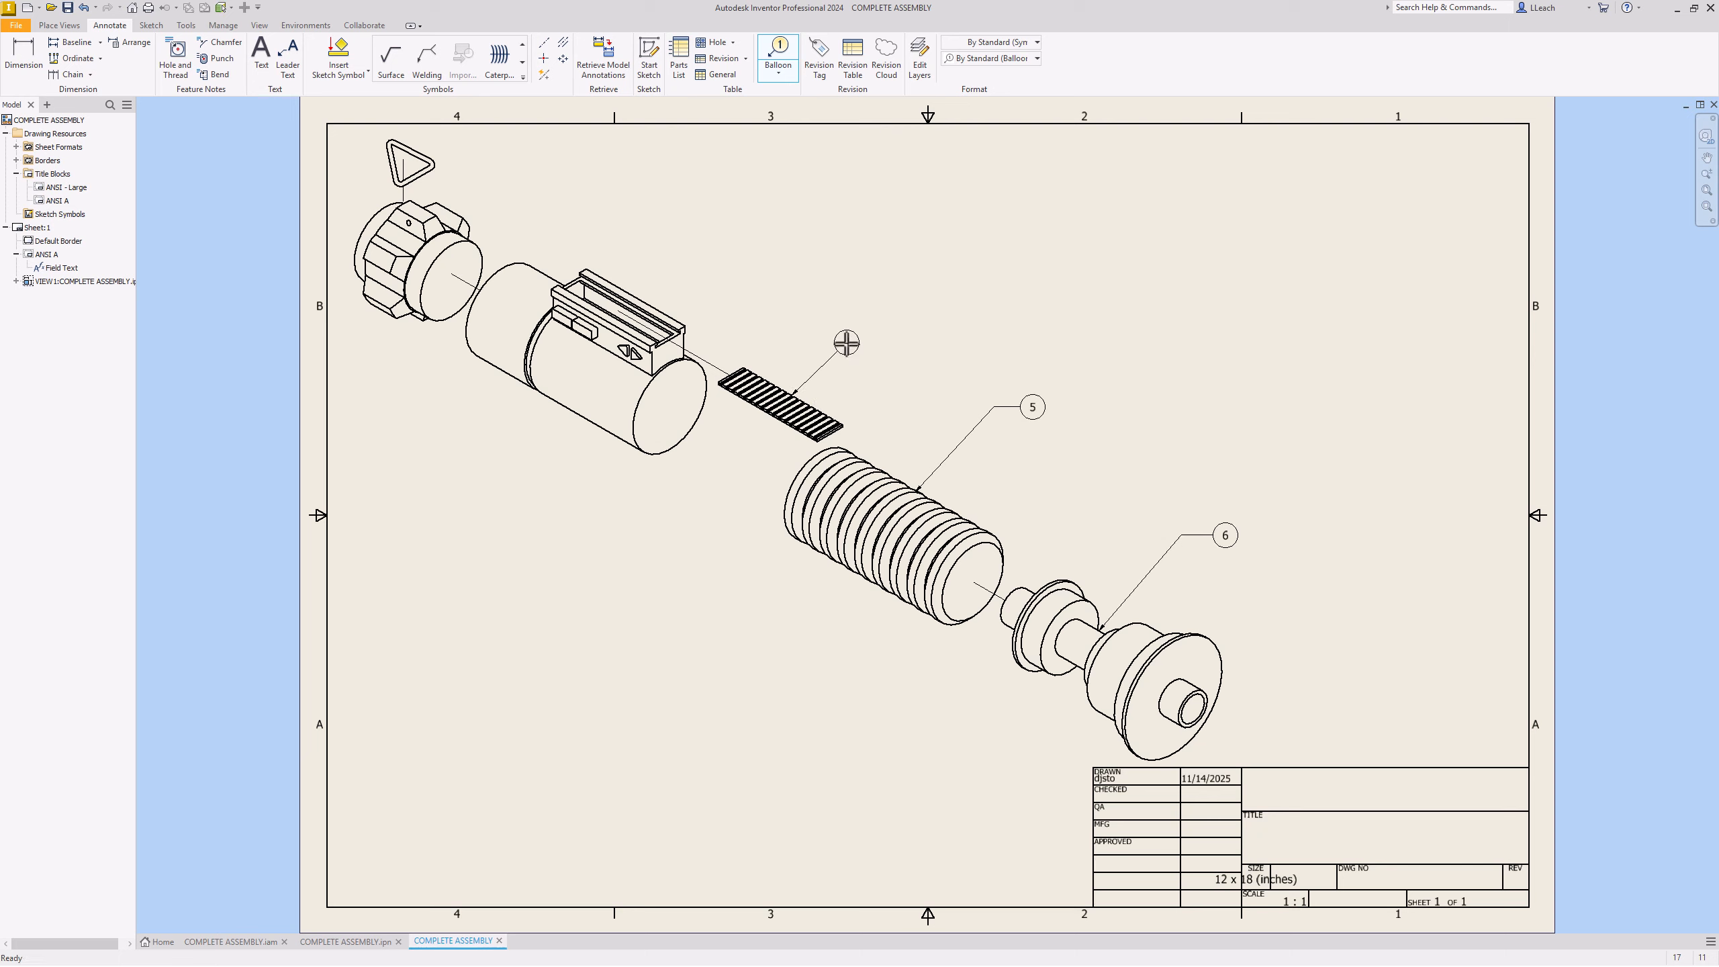
{"action": "left_click", "coordinate": [870, 331]}
{"action": "right_click", "coordinate": [898, 330]}
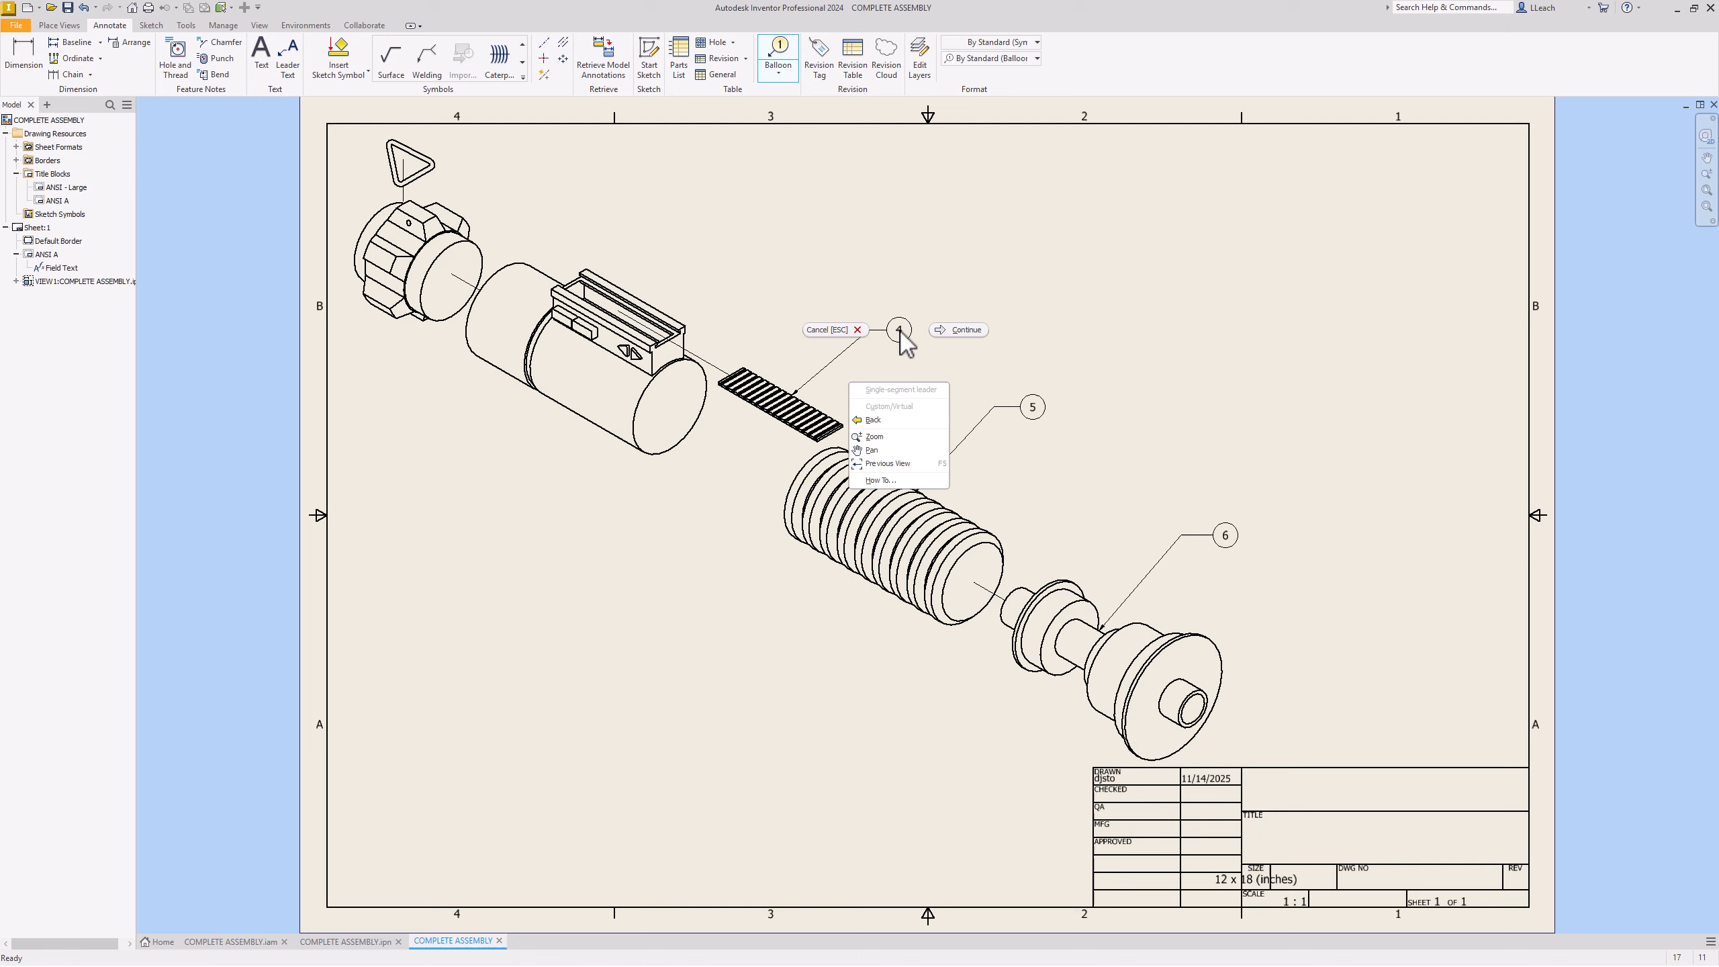
{"action": "left_click", "coordinate": [956, 338]}
{"action": "left_click", "coordinate": [649, 303]}
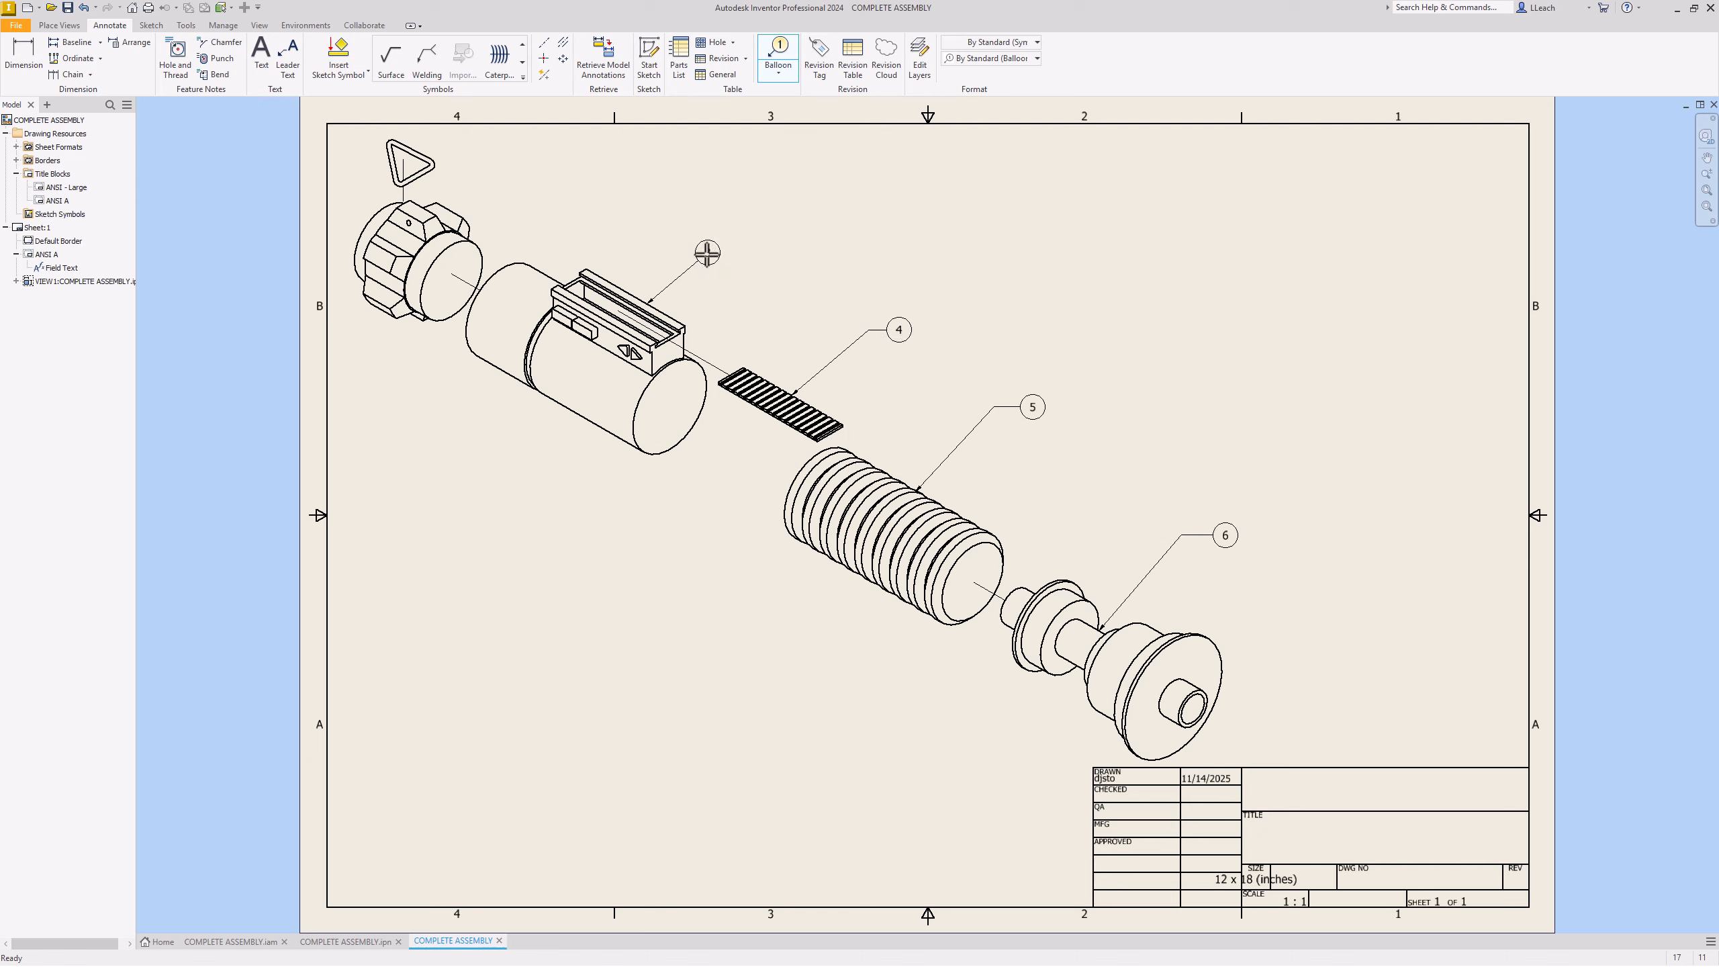
Step: Place balloons 3, 1 and 2 on the housing cylinder, front knob and triangle symbol
{"action": "left_click", "coordinate": [710, 252]}
{"action": "right_click", "coordinate": [744, 252]}
{"action": "left_click", "coordinate": [806, 253]}
{"action": "left_click", "coordinate": [465, 218]}
{"action": "left_click", "coordinate": [515, 173]}
{"action": "right_click", "coordinate": [546, 174]}
{"action": "left_click", "coordinate": [610, 175]}
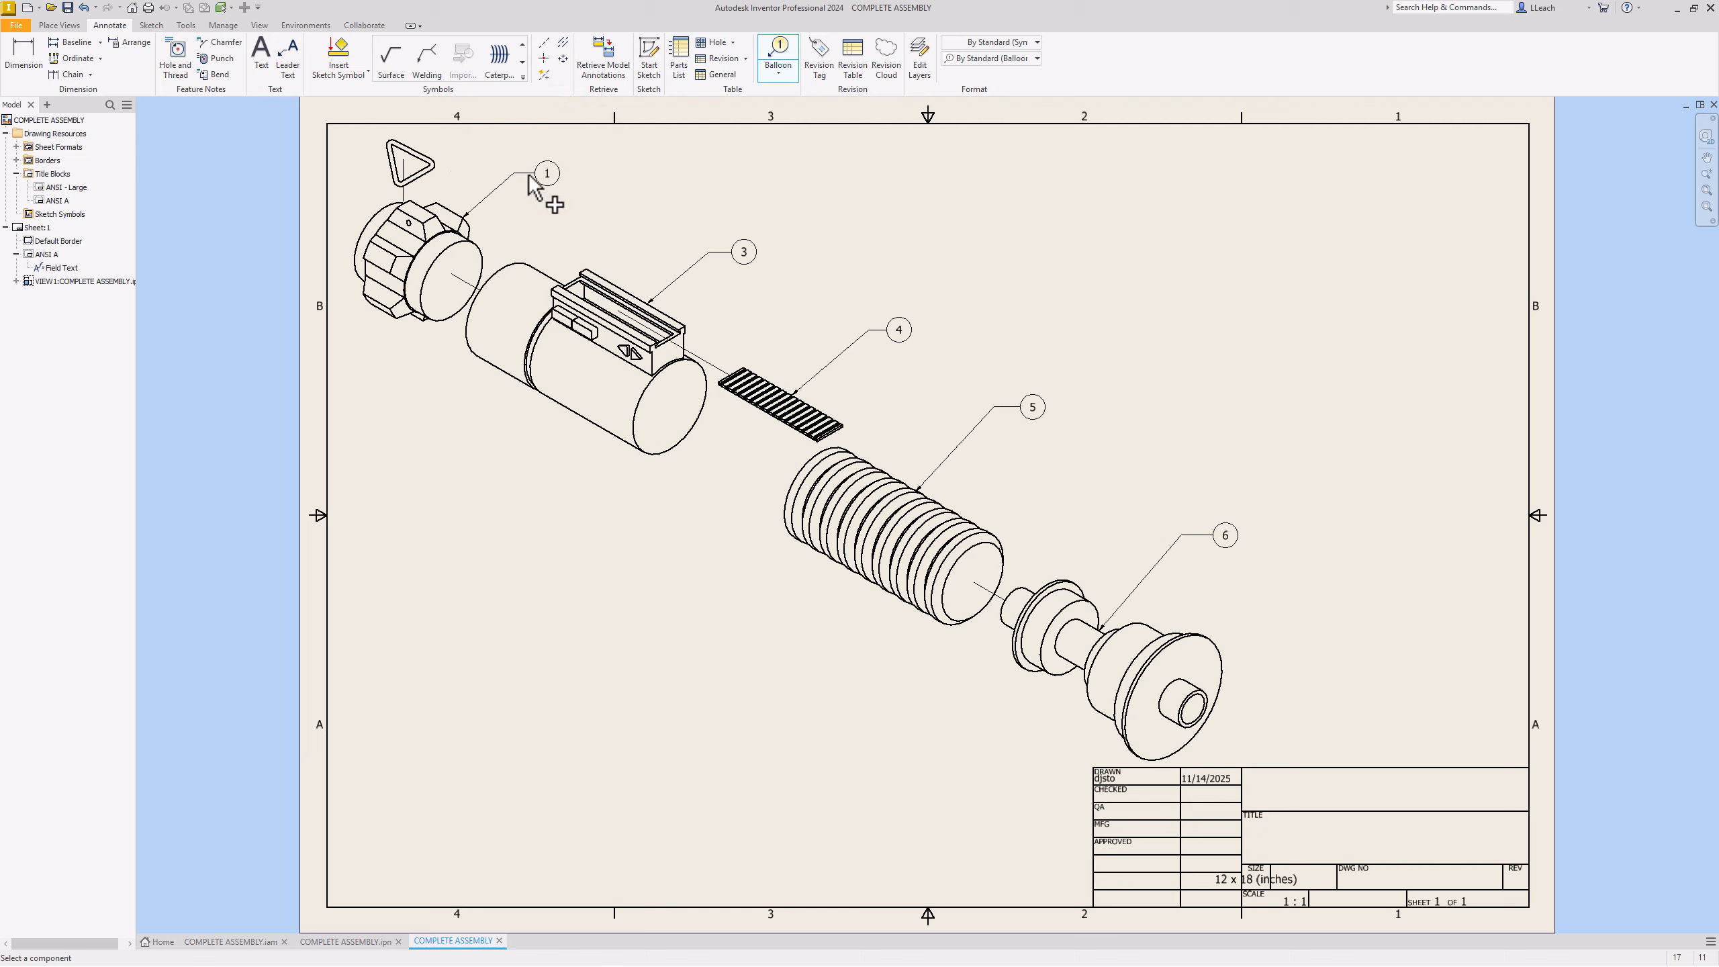
{"action": "left_click", "coordinate": [426, 159]}
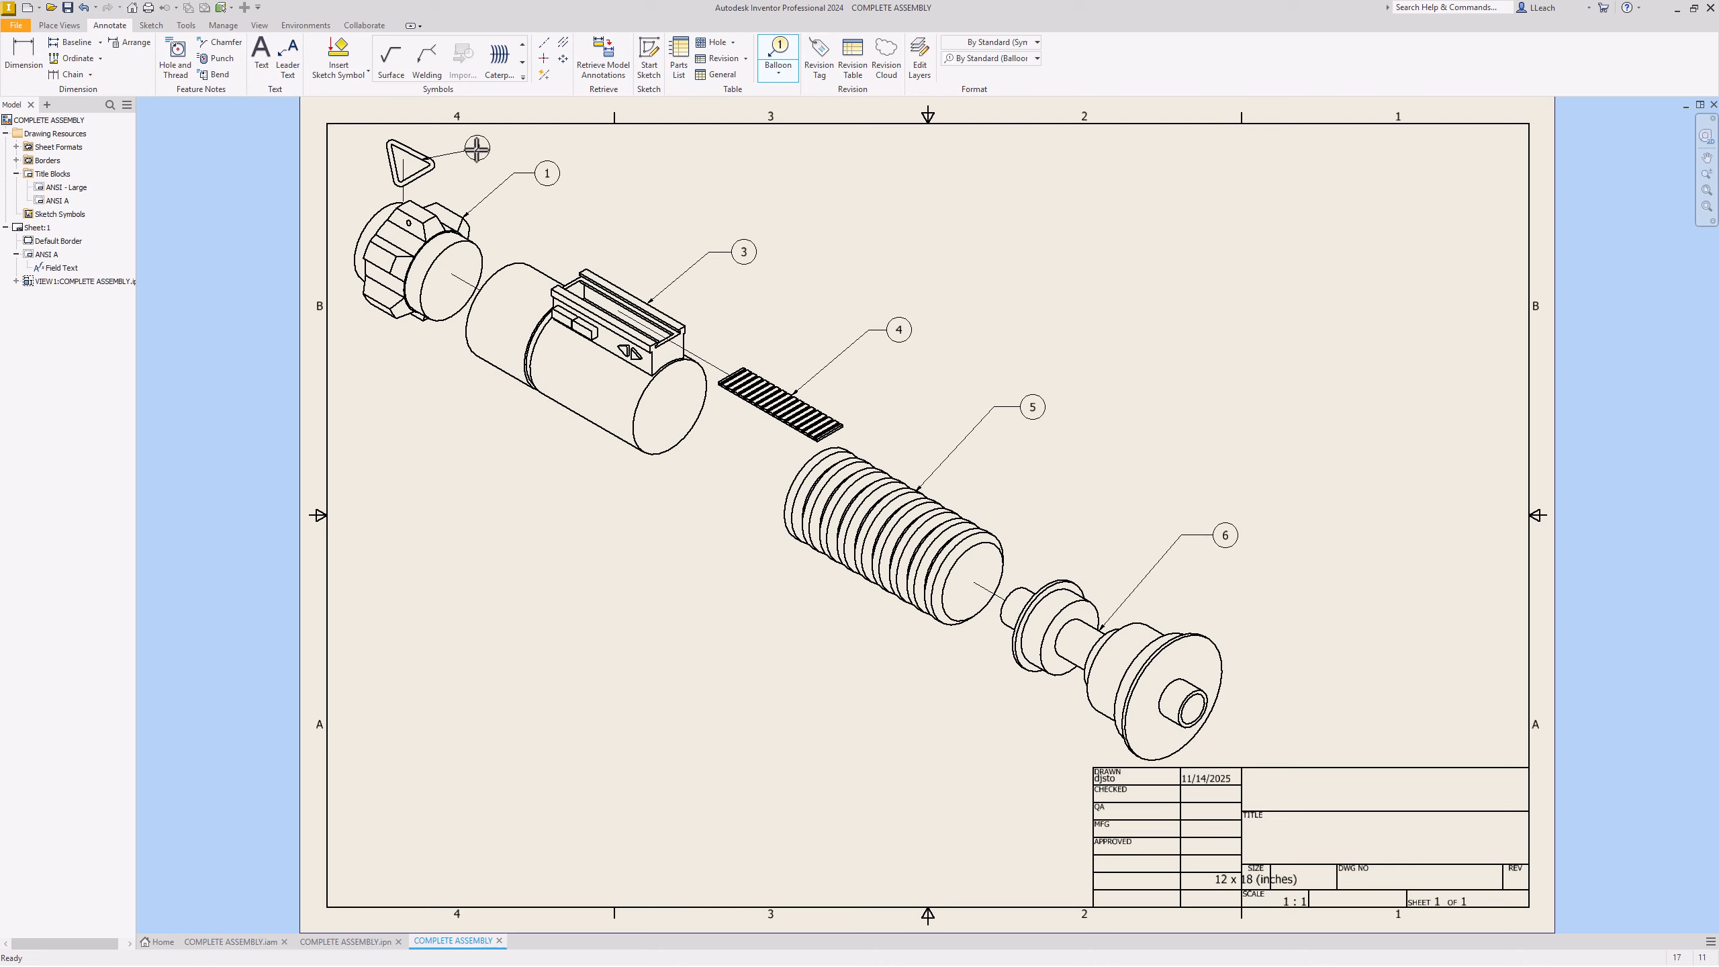
{"action": "right_click", "coordinate": [478, 148]}
{"action": "left_click", "coordinate": [519, 147]}
Step: Create a parts list from COMPLETE ASSEMBLY.iam and place it in the sheet's upper-right corner
{"action": "left_click", "coordinate": [683, 68]}
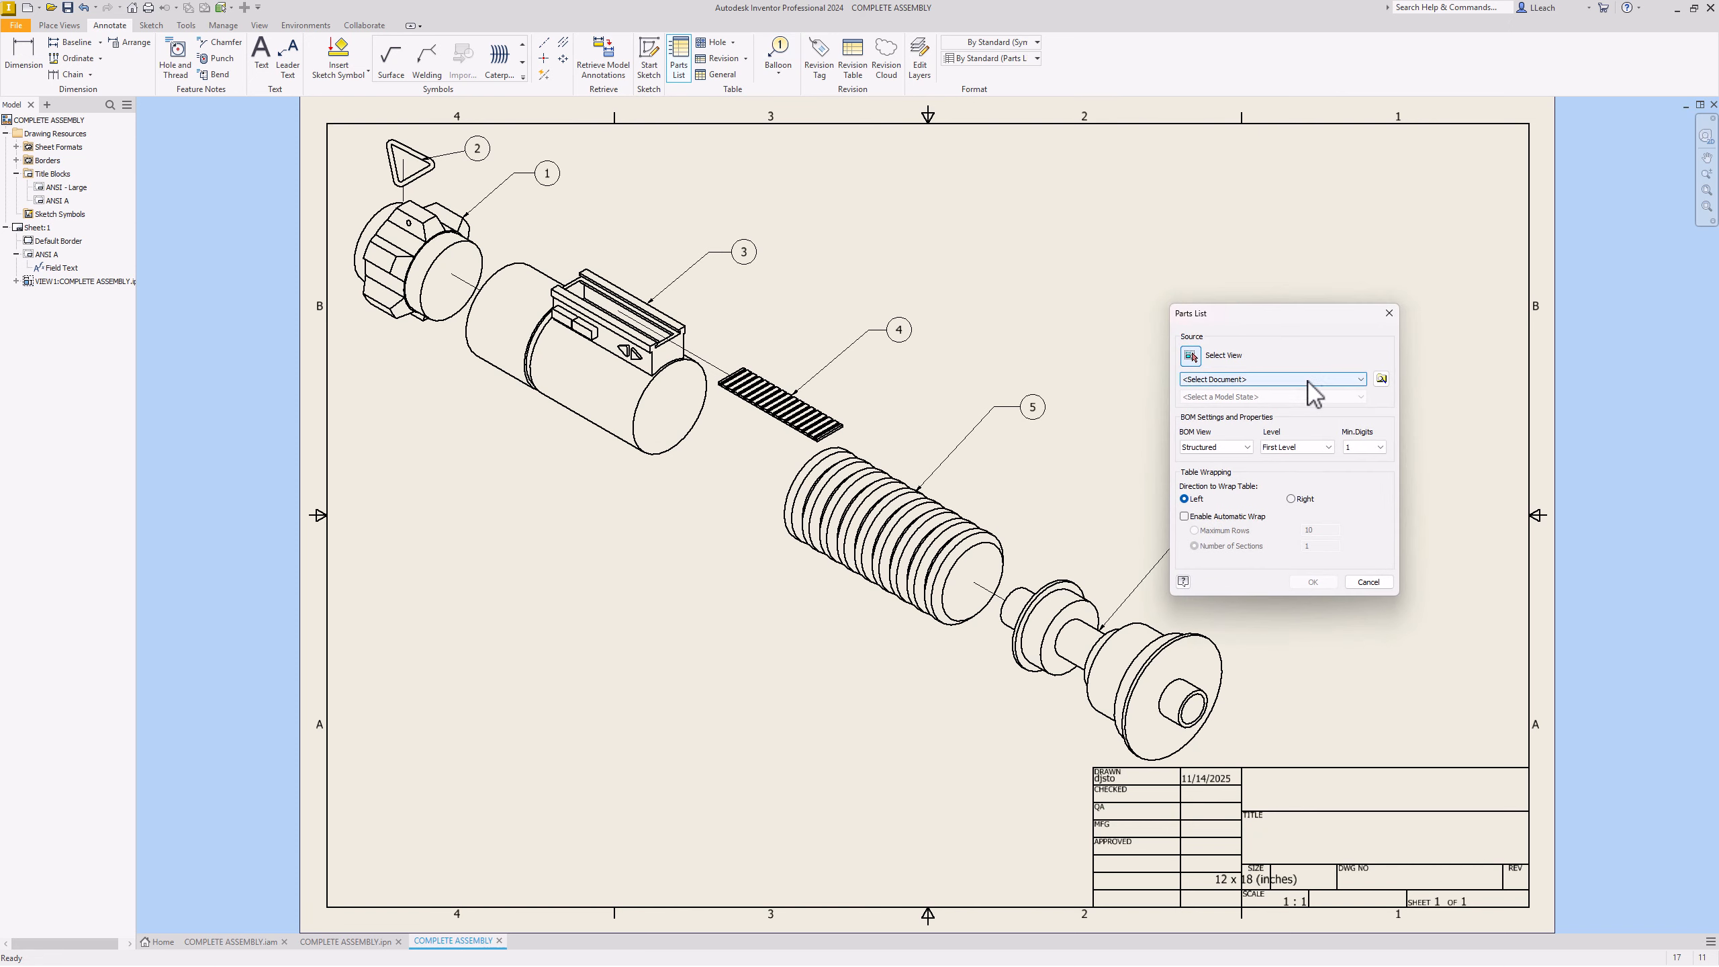
{"action": "left_click", "coordinate": [1330, 382]}
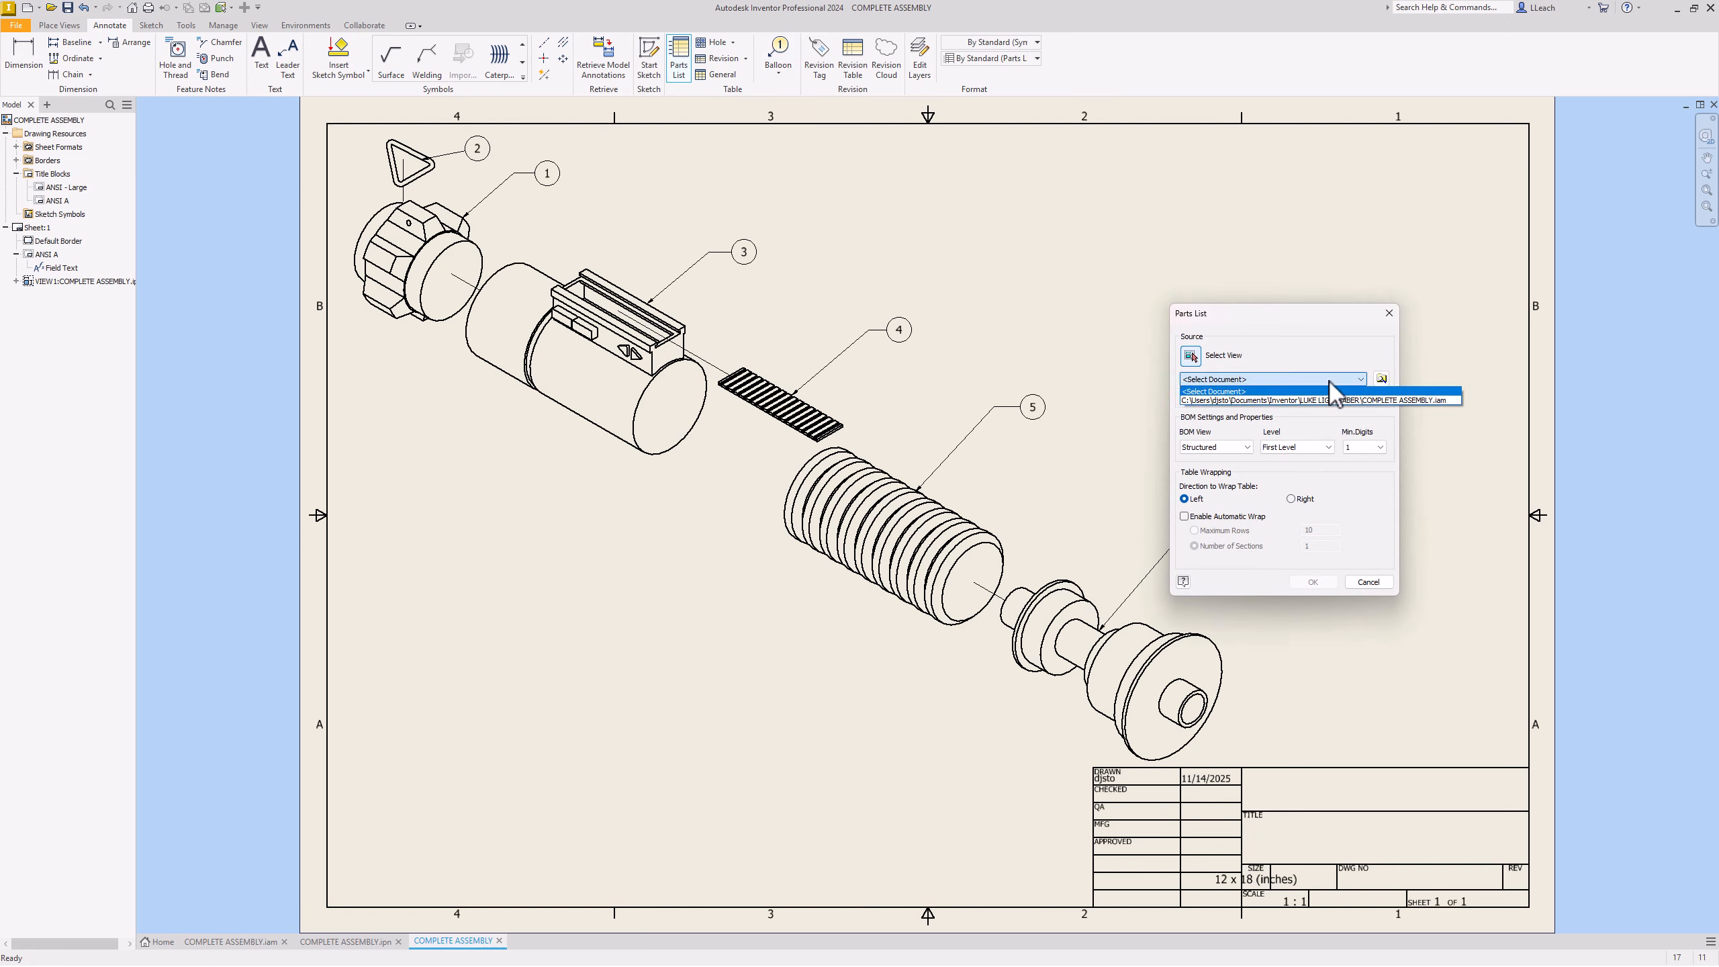
{"action": "left_click", "coordinate": [1398, 401]}
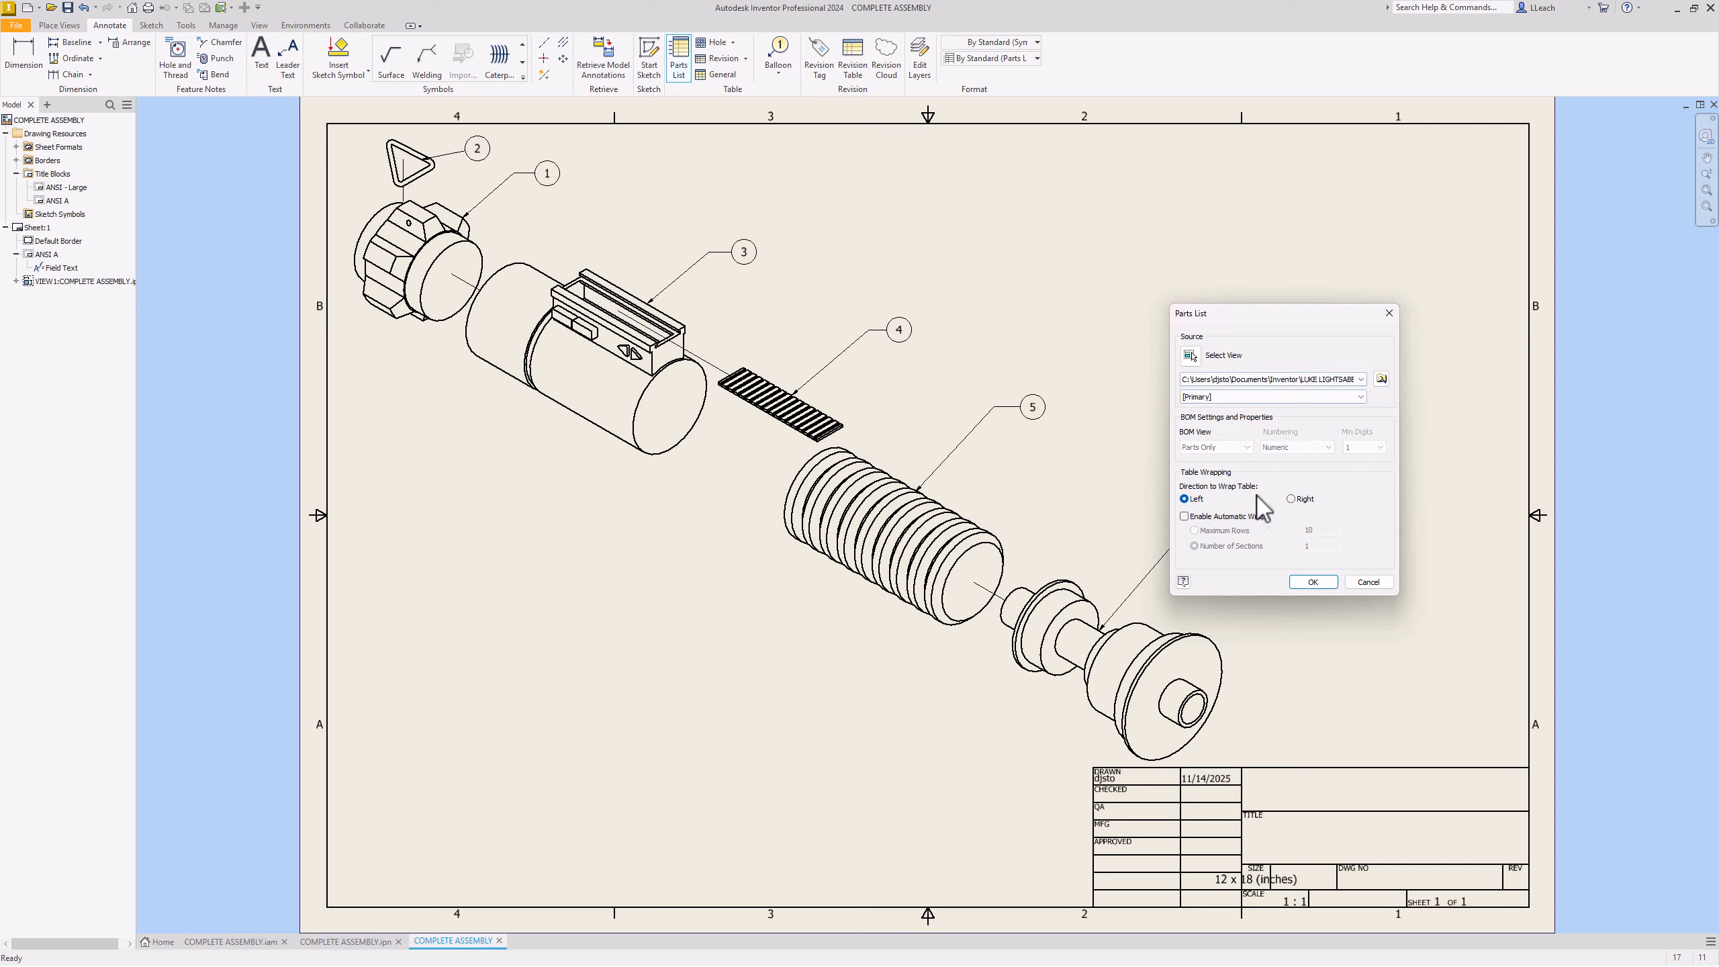
{"action": "left_click", "coordinate": [1314, 582]}
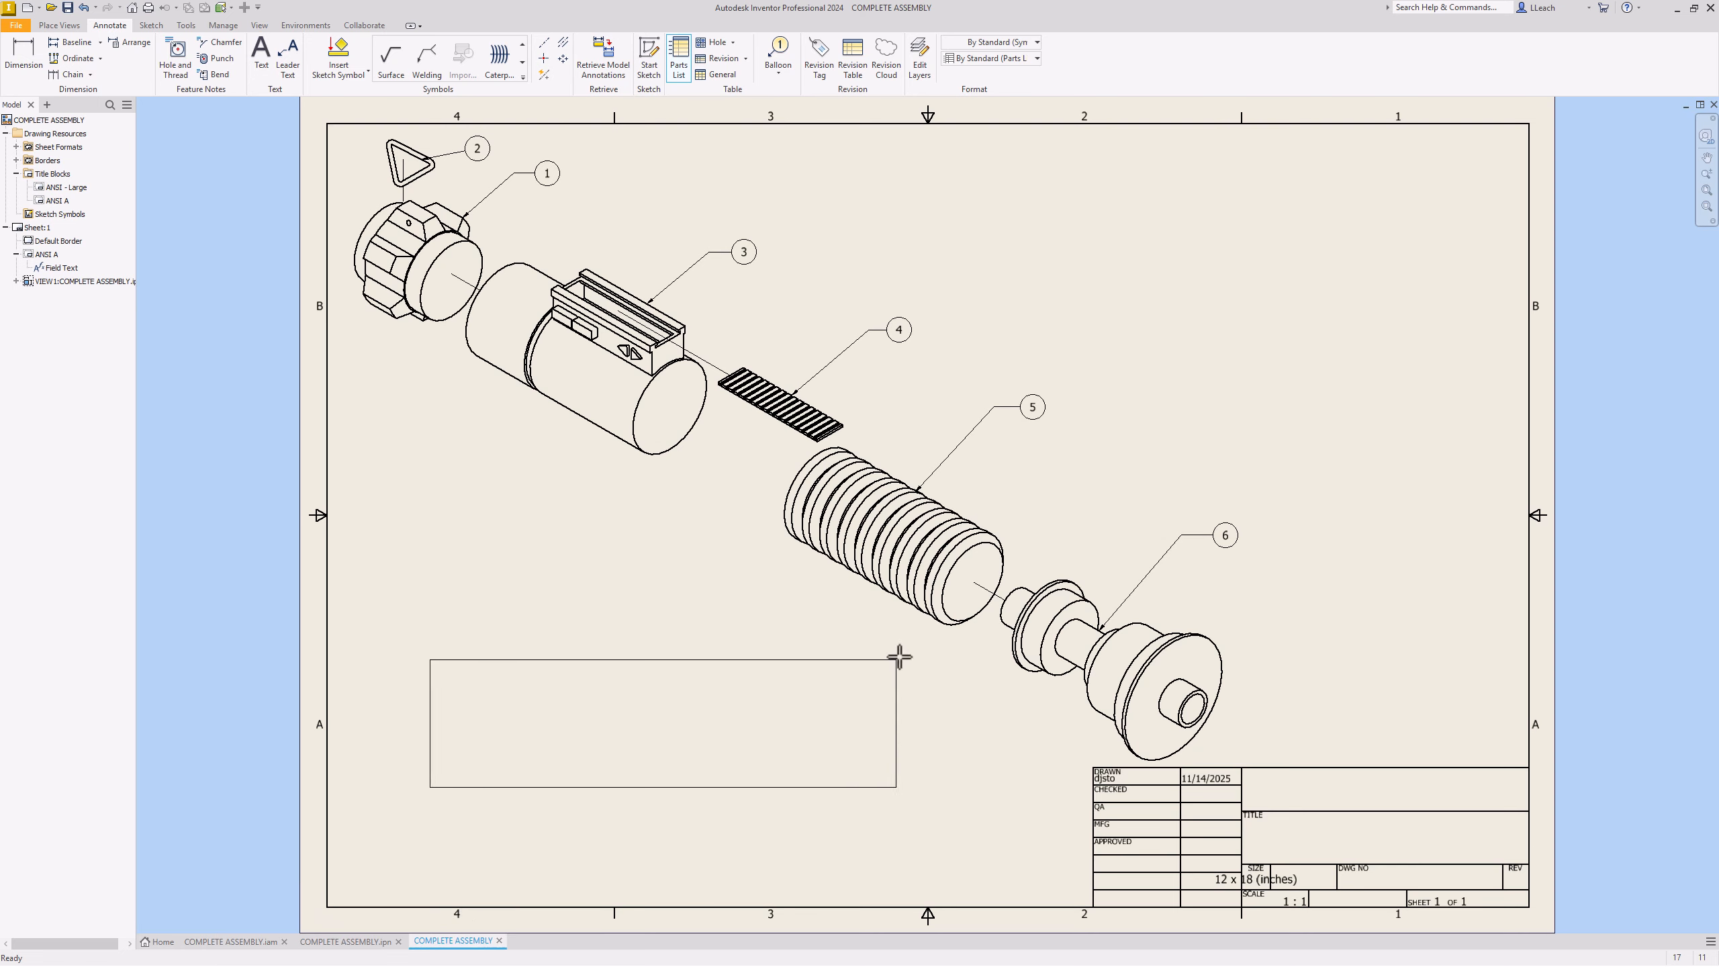
{"action": "left_click", "coordinate": [1495, 164]}
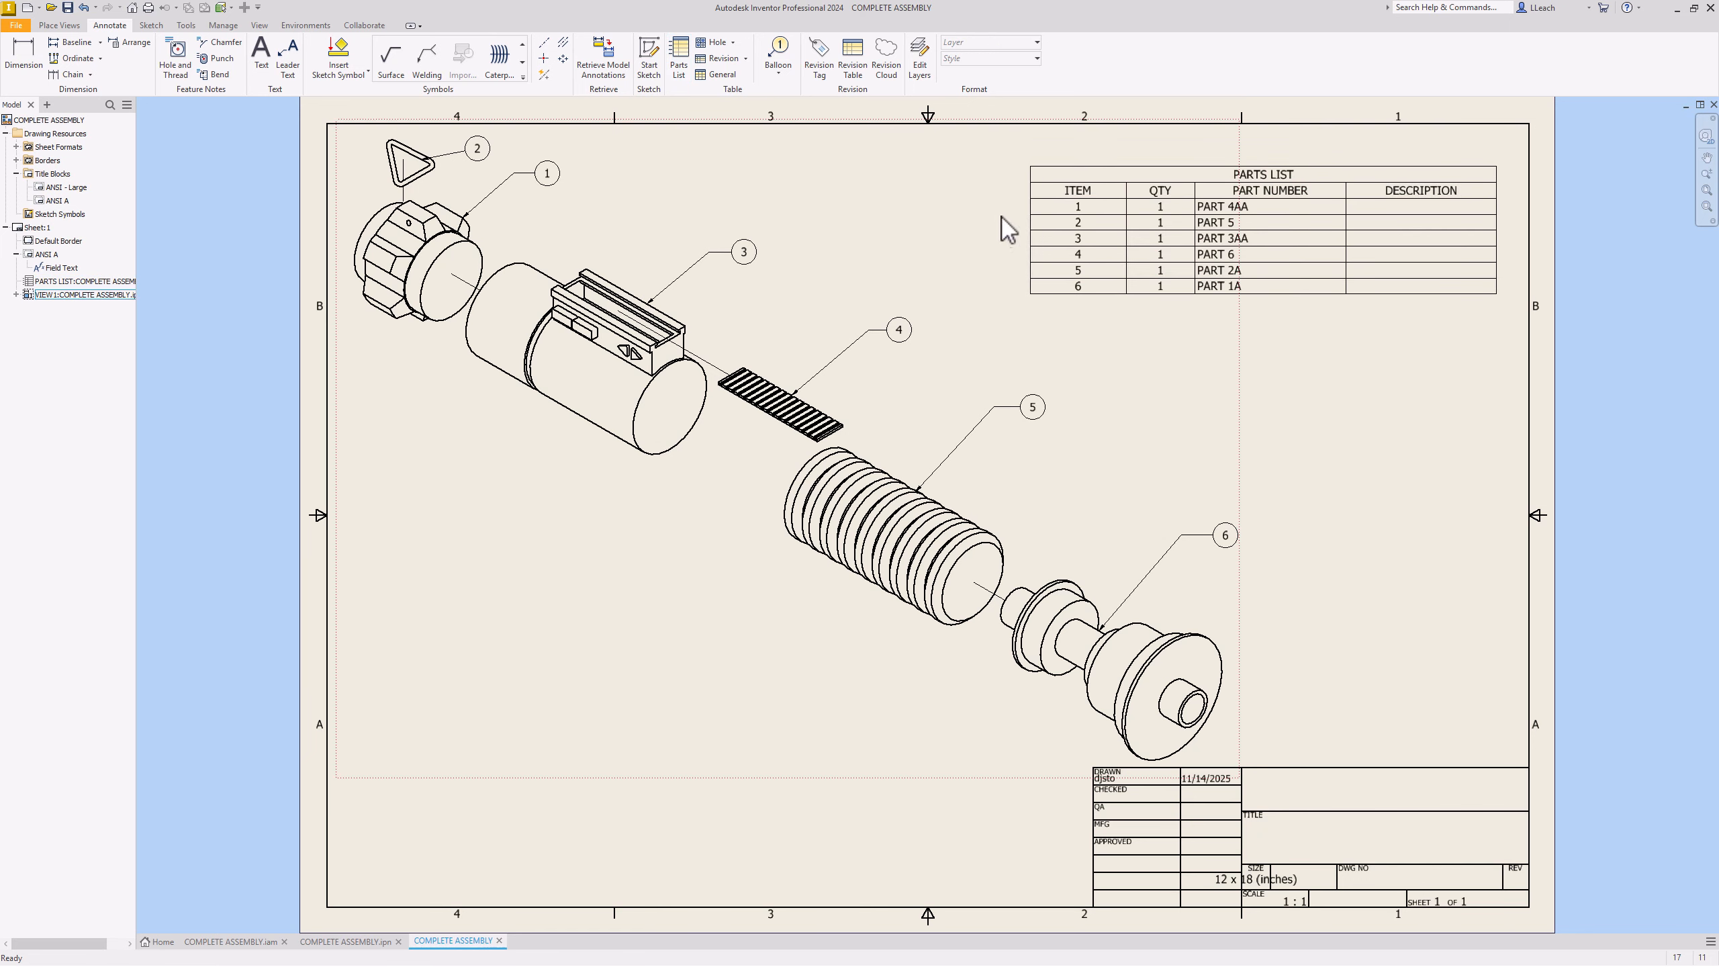
Step: Open the parts list editor and move it left, away from the table
{"action": "left_click", "coordinate": [1257, 198]}
{"action": "double_click", "coordinate": [1305, 167]}
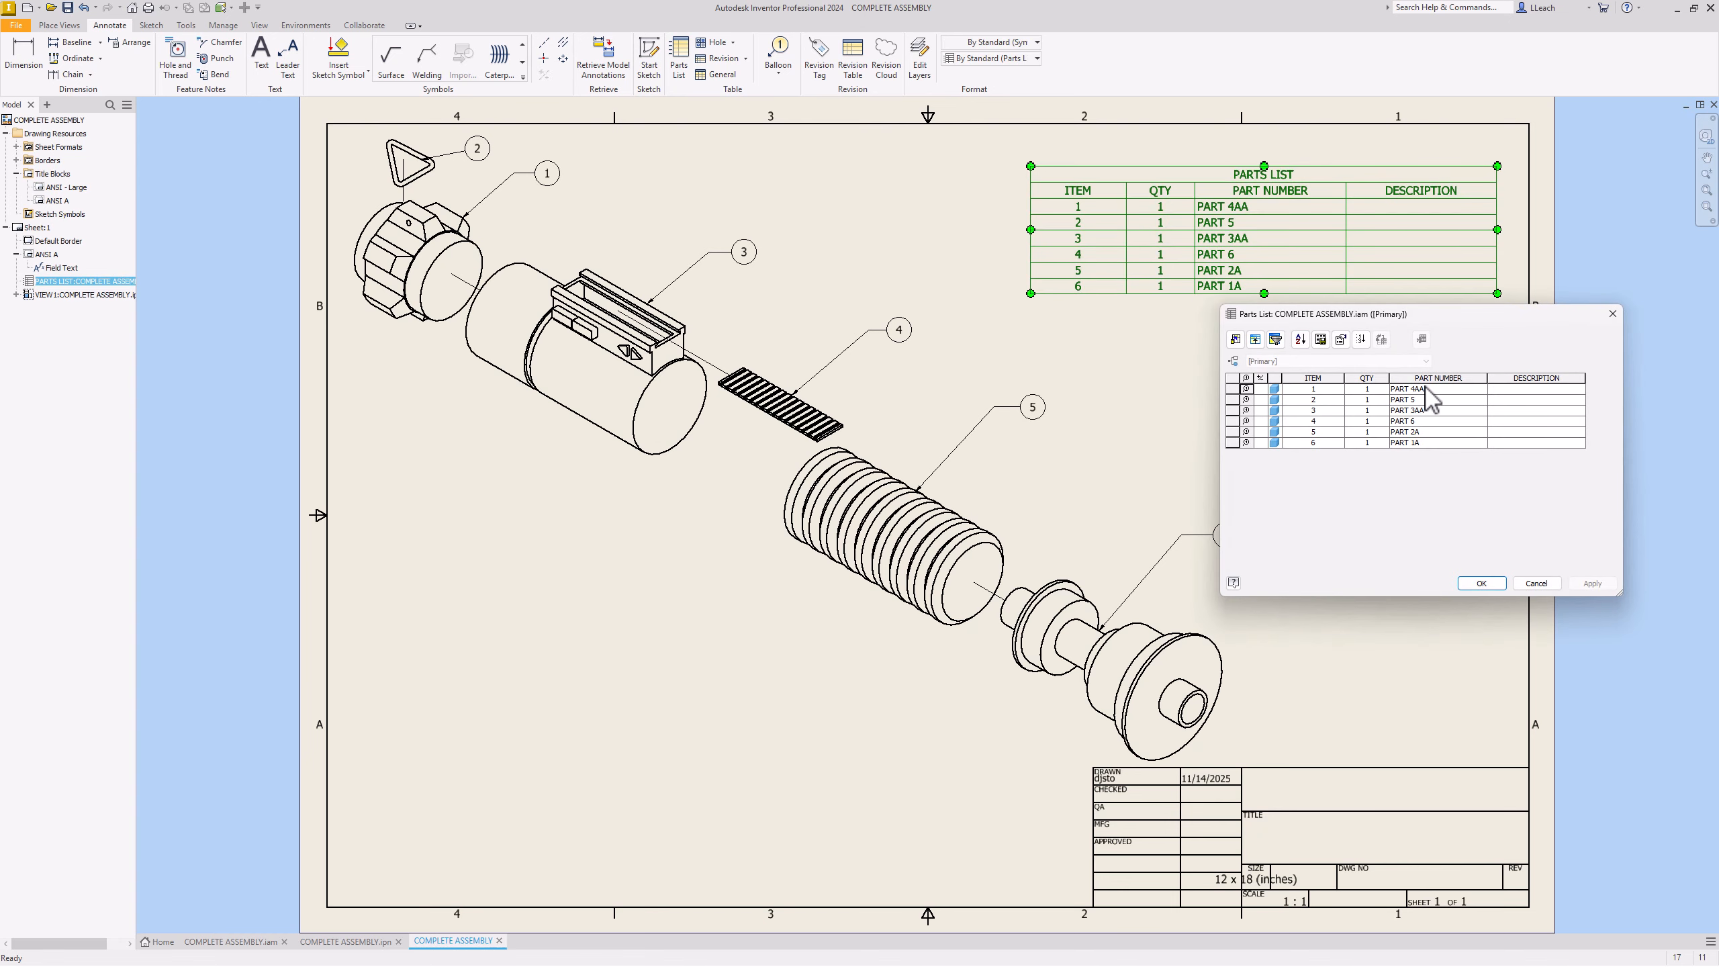
{"action": "mouse_move", "coordinate": [1456, 323]}
{"action": "left_mouse_down"}
{"action": "mouse_move", "coordinate": [798, 482]}
{"action": "mouse_move", "coordinate": [642, 596]}
{"action": "left_mouse_up"}
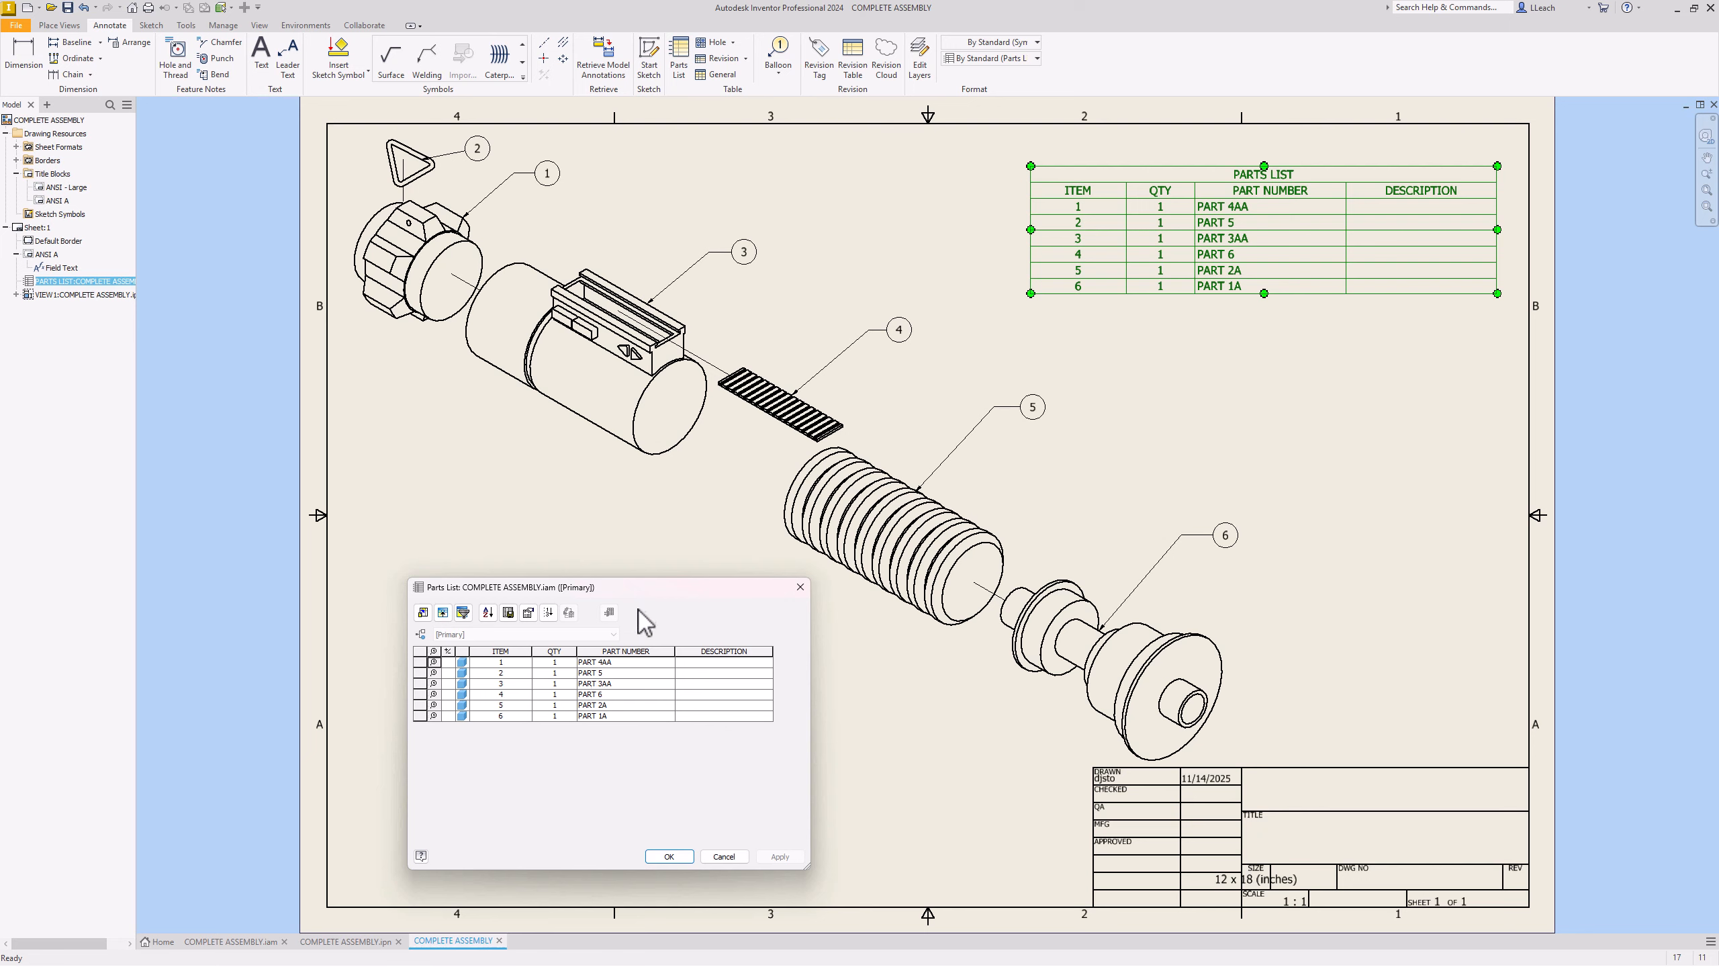
{"action": "left_click_drag", "start_coordinate": [650, 595], "coordinate": [607, 597]}
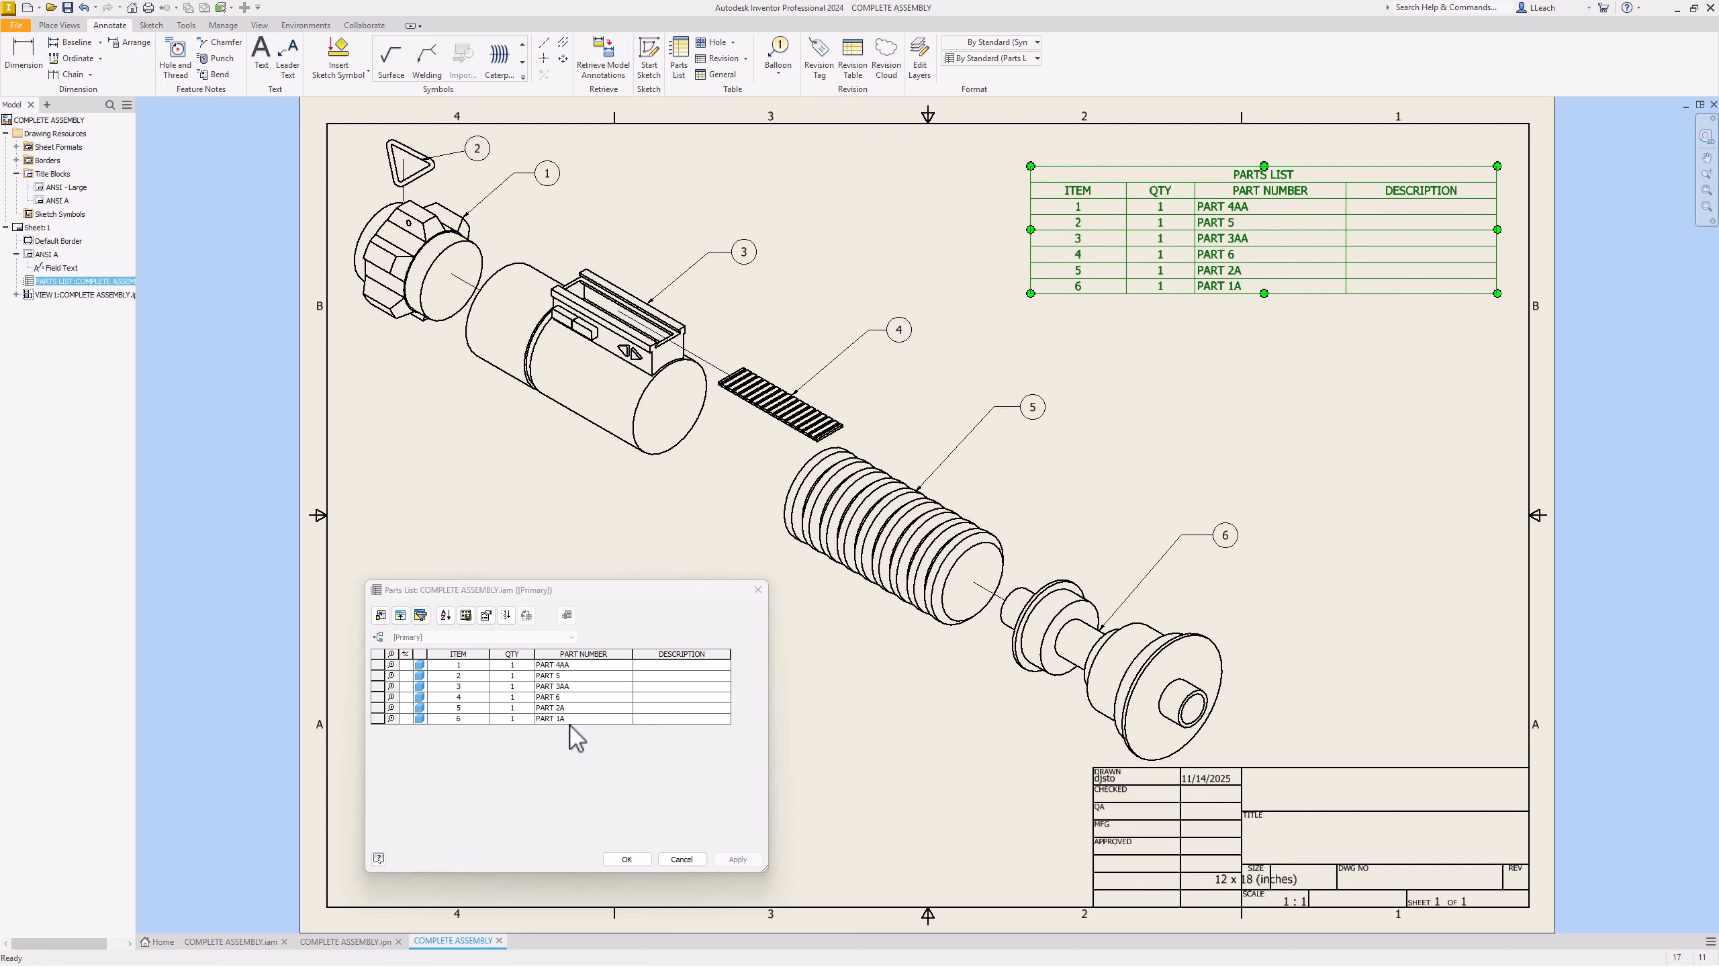
Step: Rename item 6 to EMITTER and select item 5's part number text for replacement
{"action": "left_click_drag", "start_coordinate": [569, 719], "coordinate": [539, 719]}
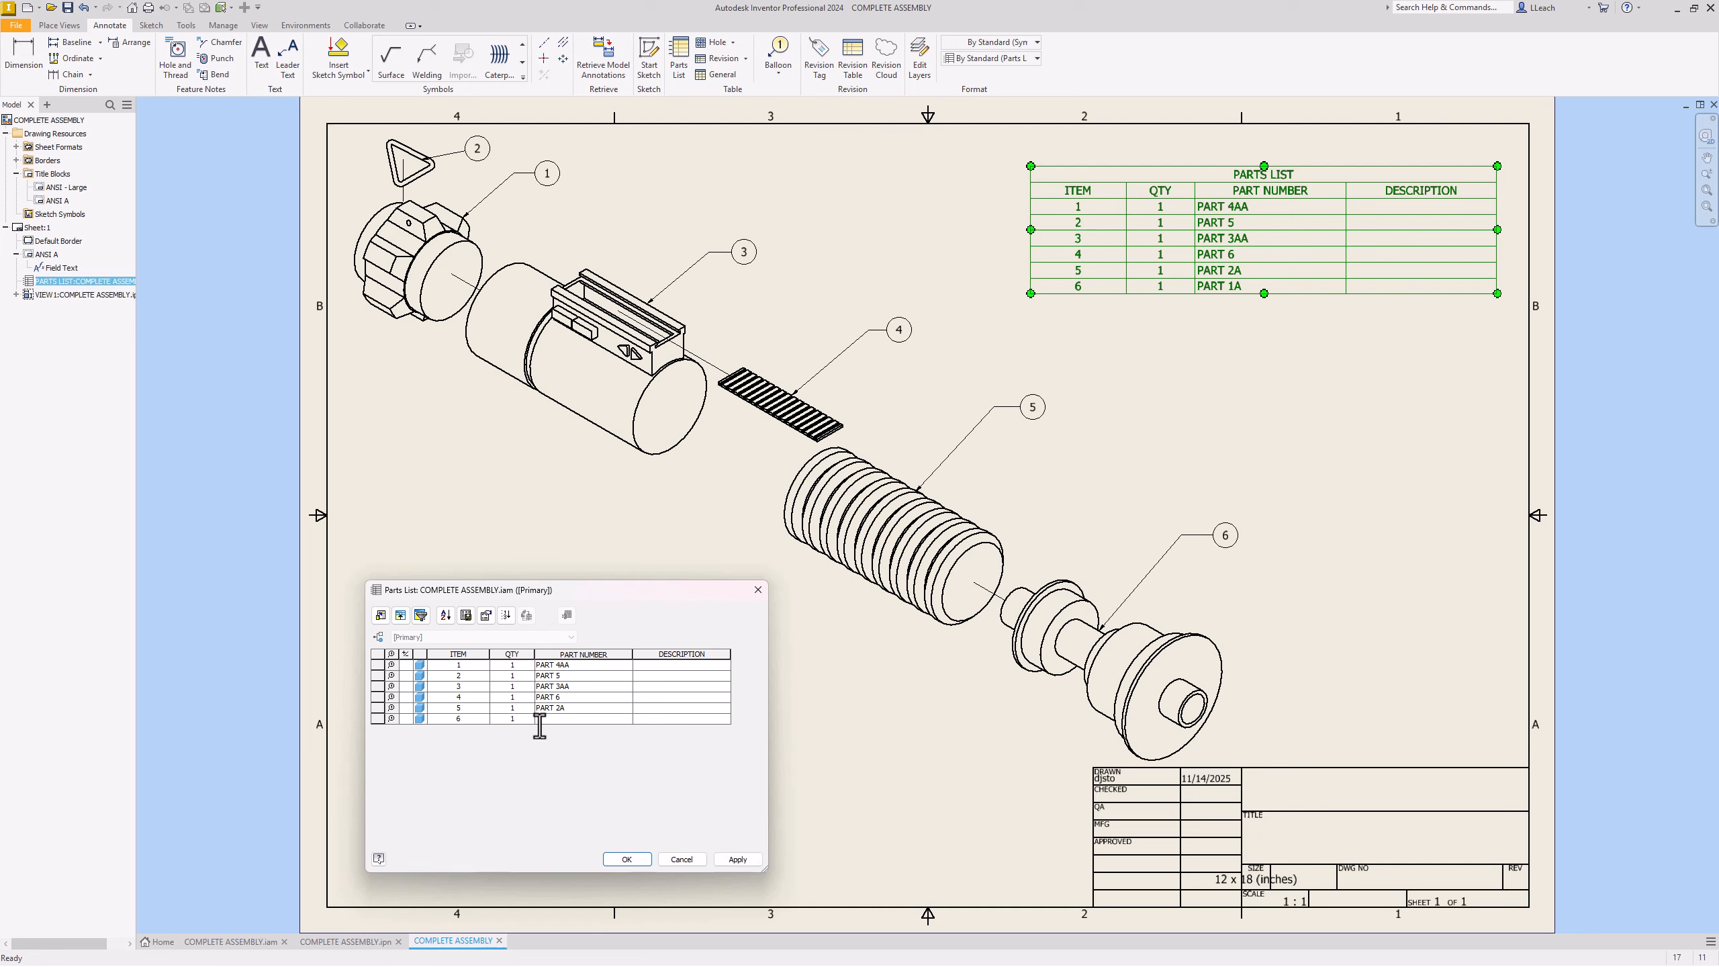
{"action": "type", "text": "EMITTER"}
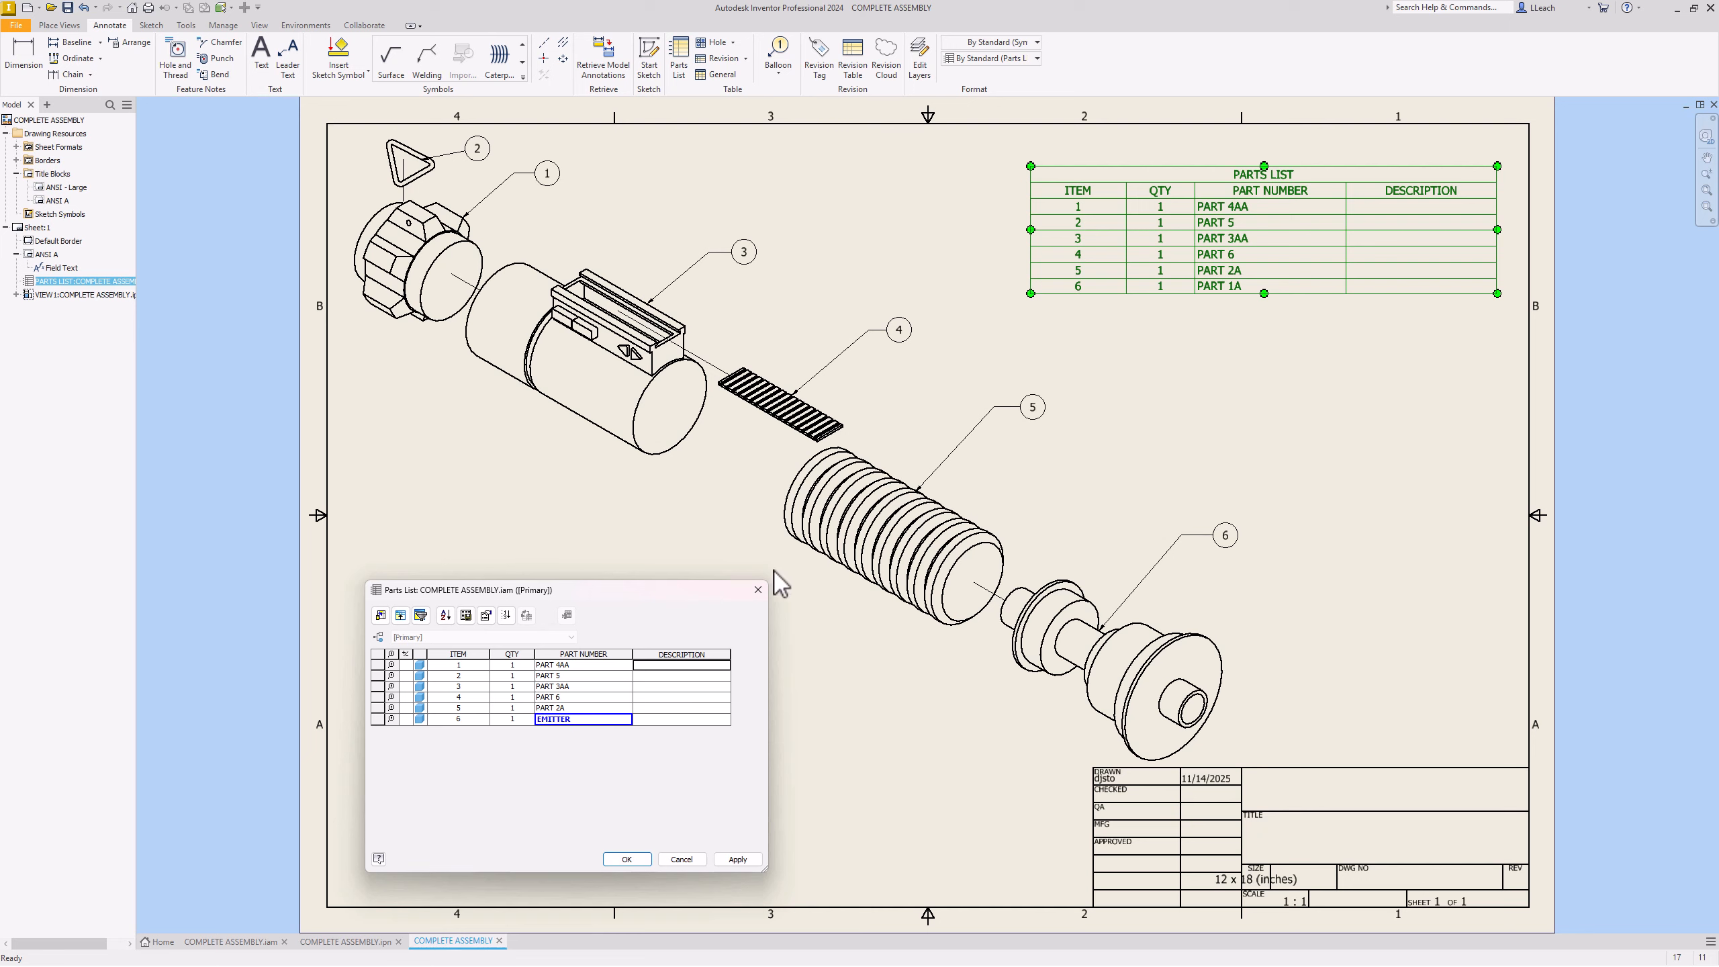
{"action": "left_click", "coordinate": [575, 709]}
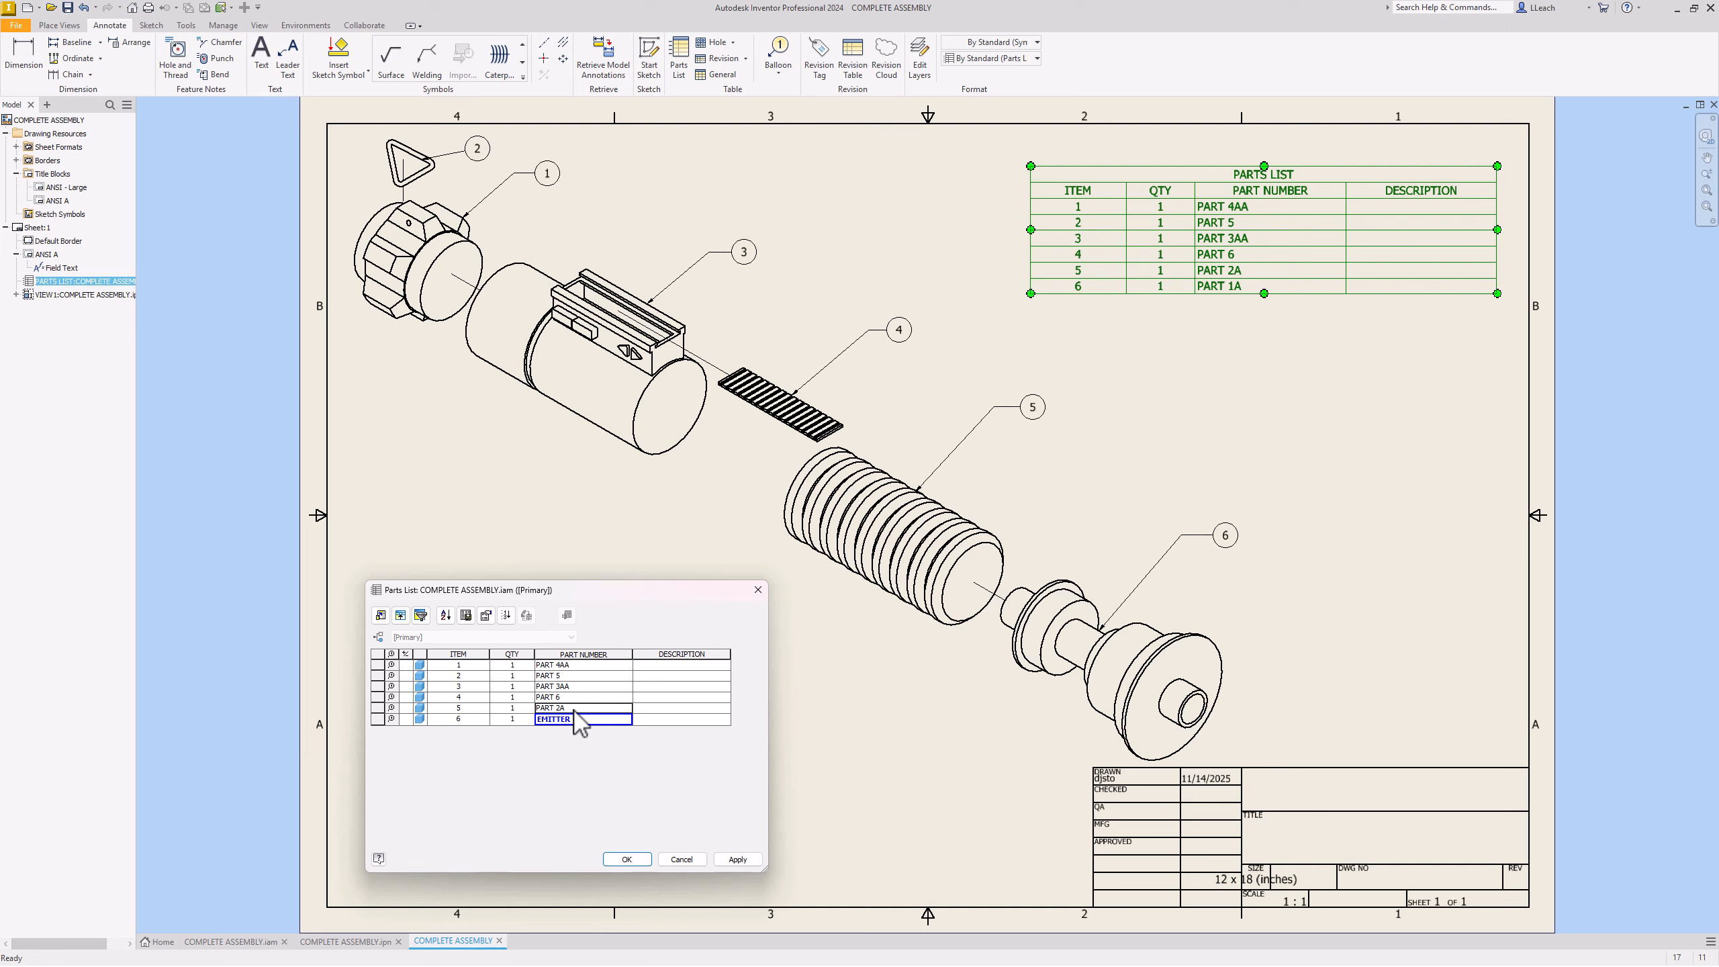
{"action": "type", "text": "M"}
{"action": "left_click", "coordinate": [544, 709]}
{"action": "left_click", "coordinate": [576, 721]}
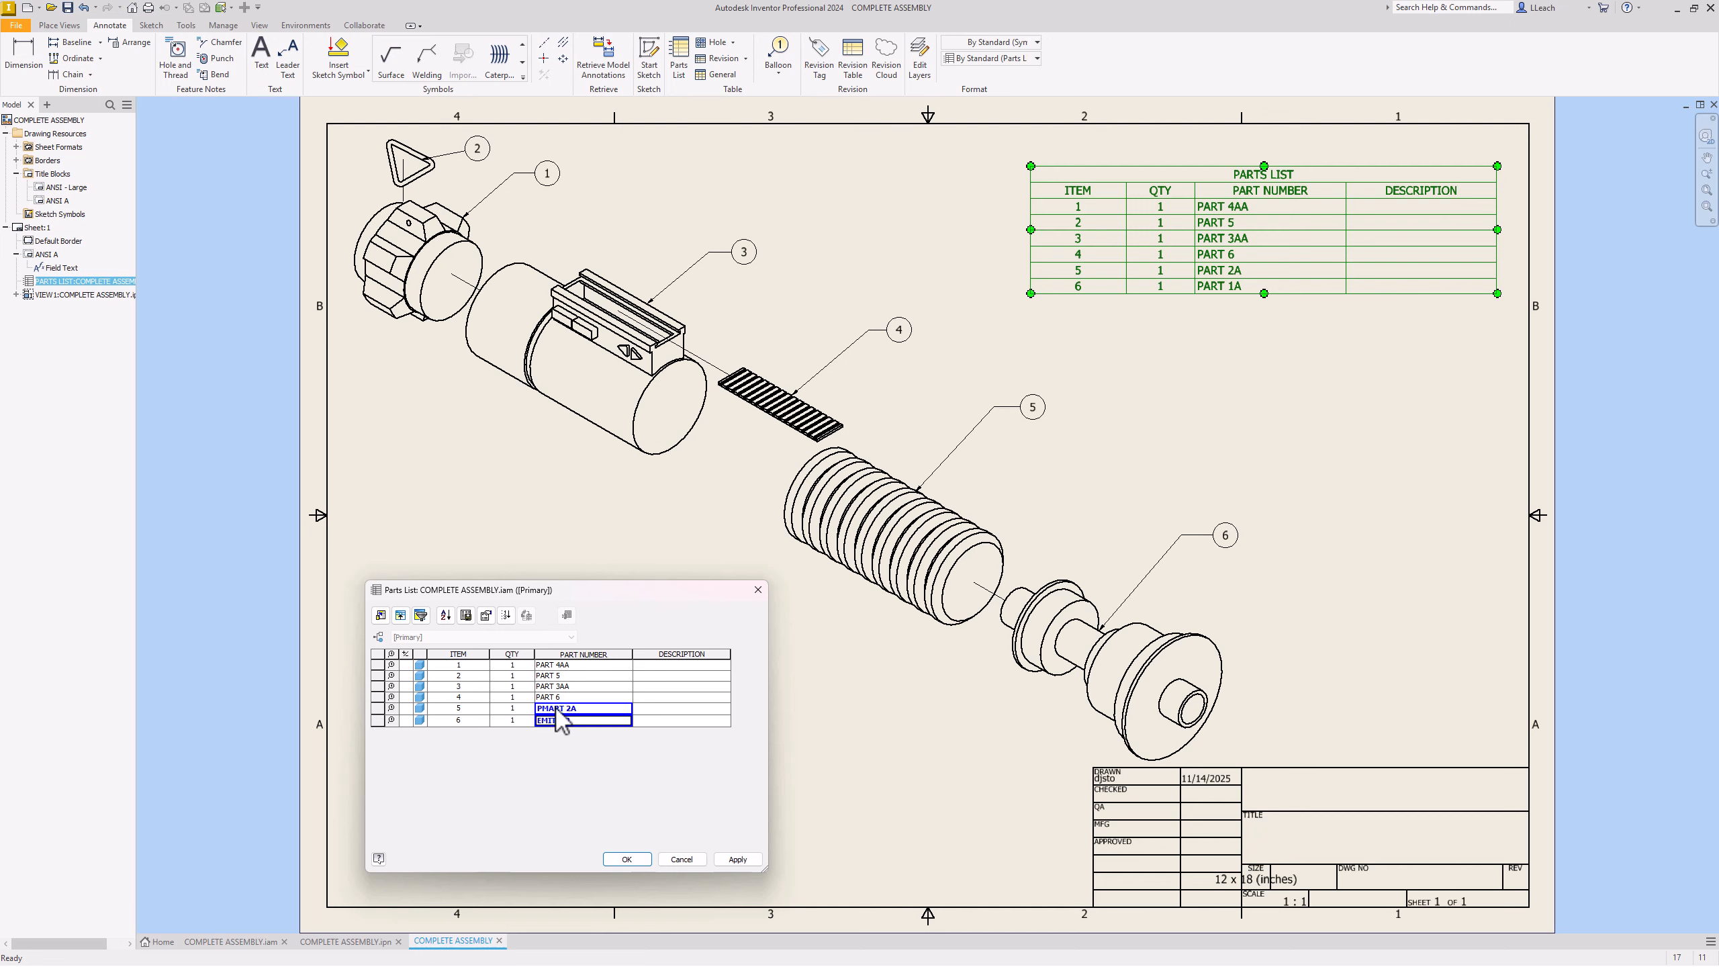
{"action": "left_click", "coordinate": [578, 710]}
{"action": "left_click_drag", "start_coordinate": [578, 711], "coordinate": [534, 711]}
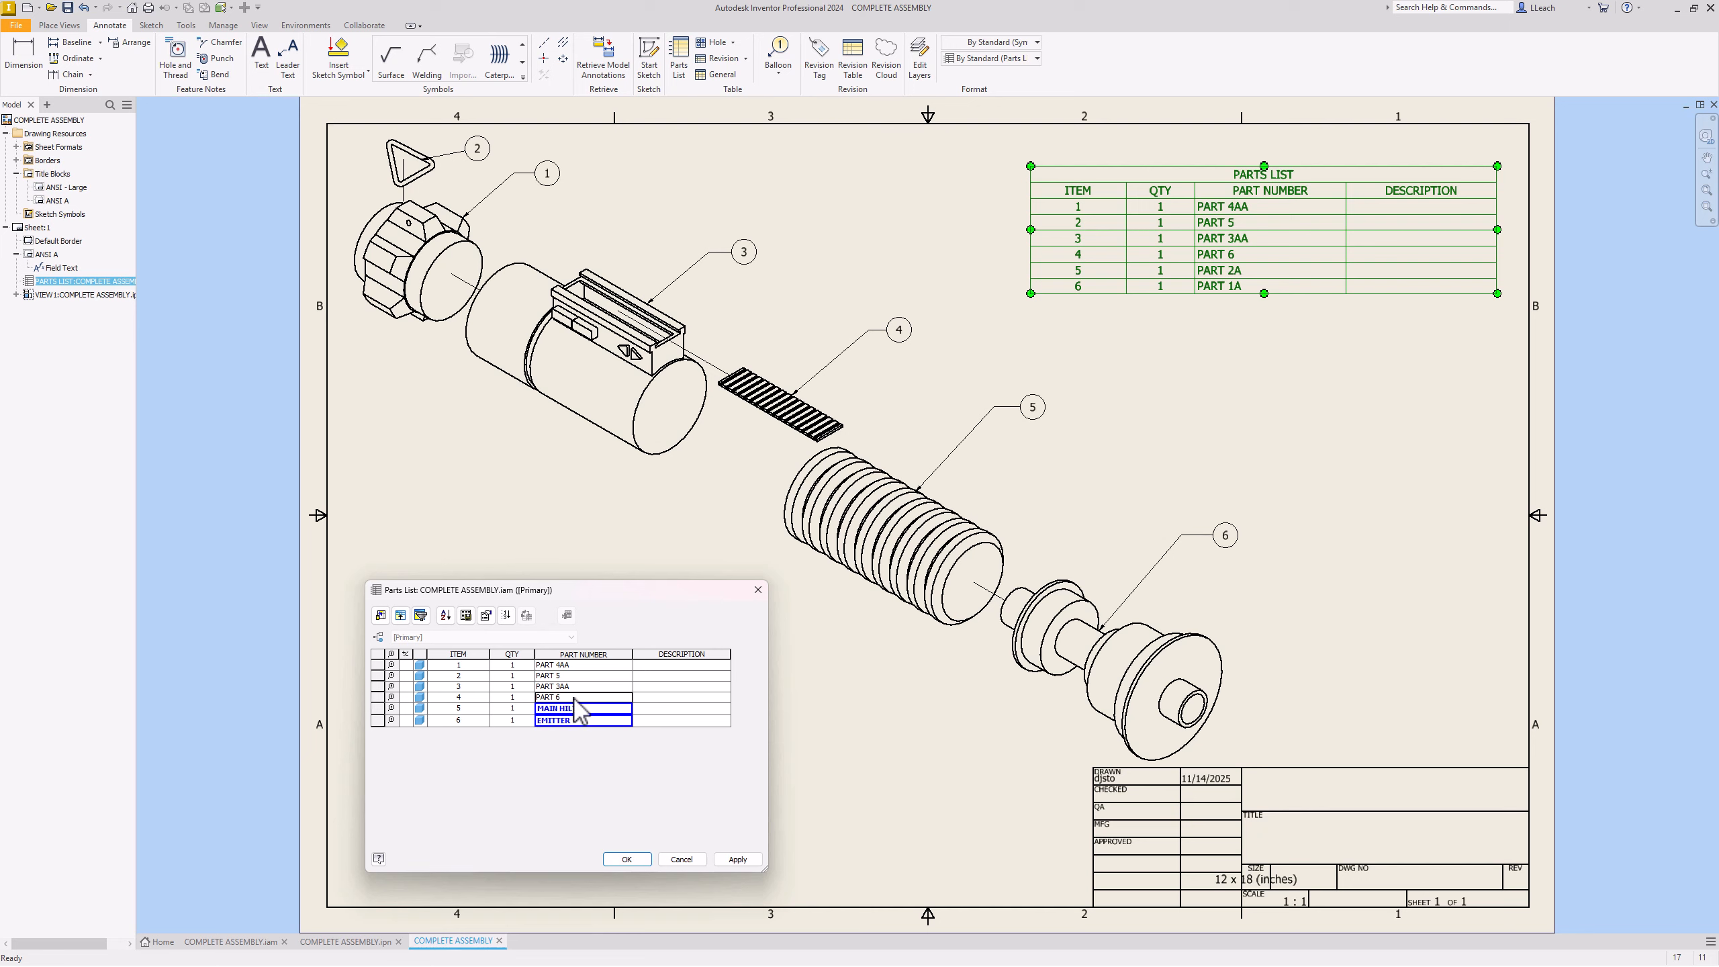
Step: Apply the edits, then rename items 4, 3 and 2 to PANEL COVER, CONTROL PANEL and BELT RING
{"action": "left_click", "coordinate": [738, 859]}
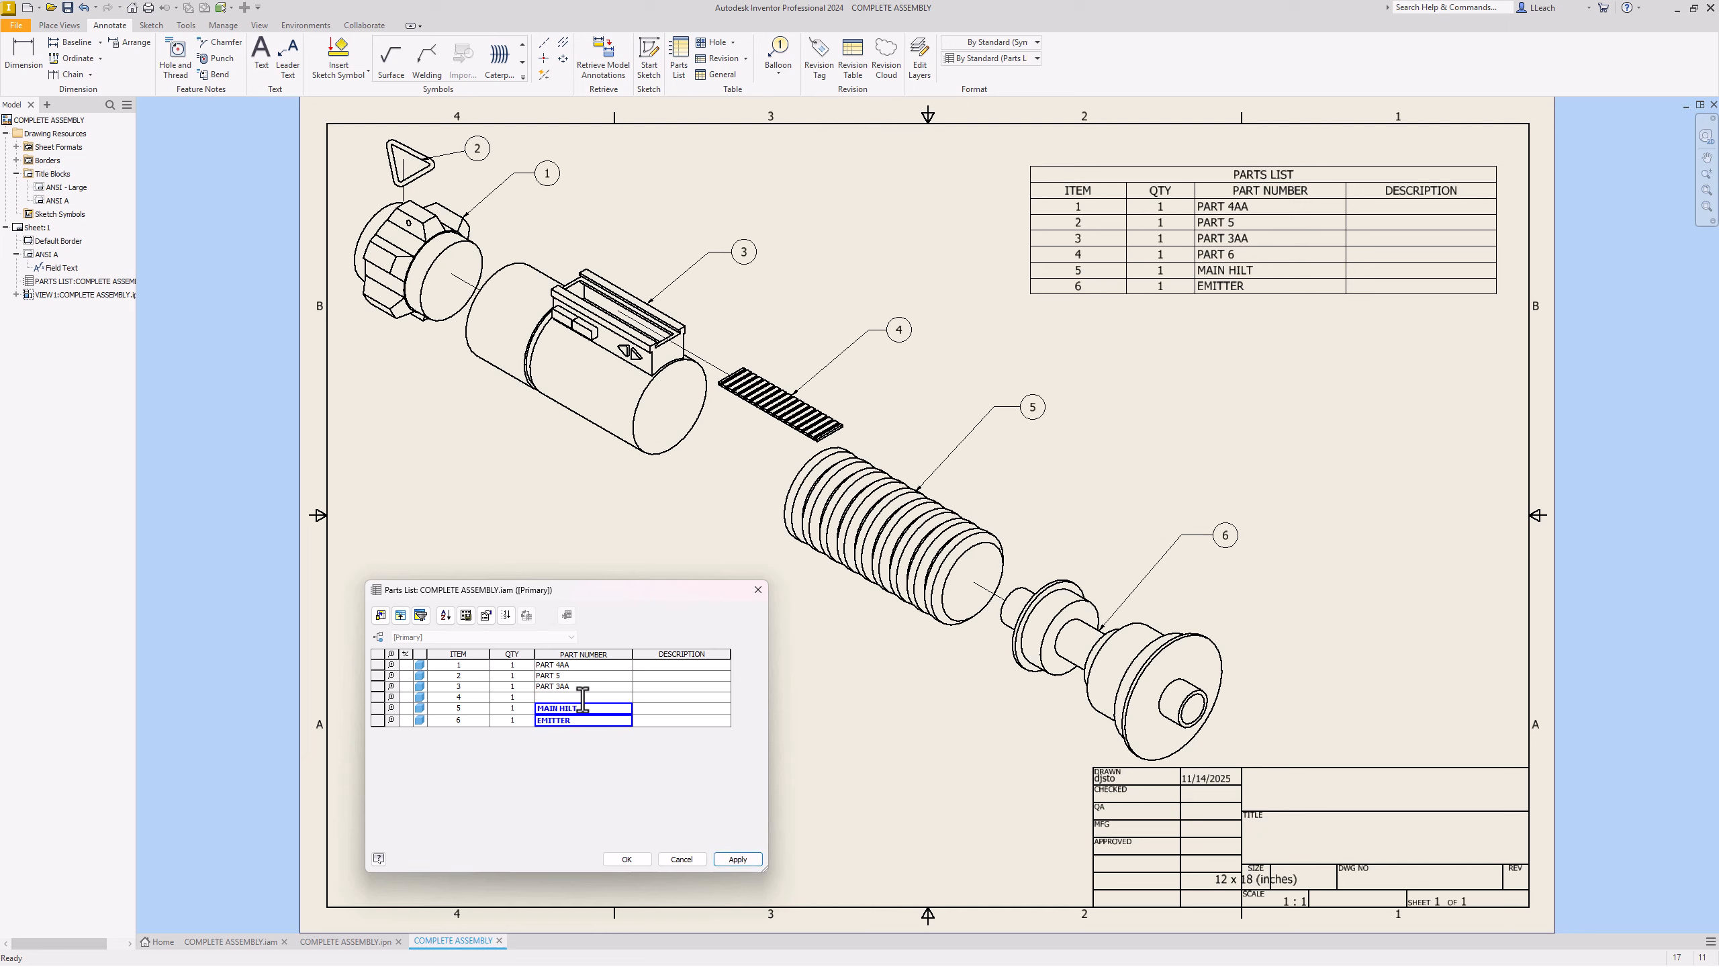
{"action": "type", "text": "PANEL COVER"}
{"action": "key", "text": "Return"}
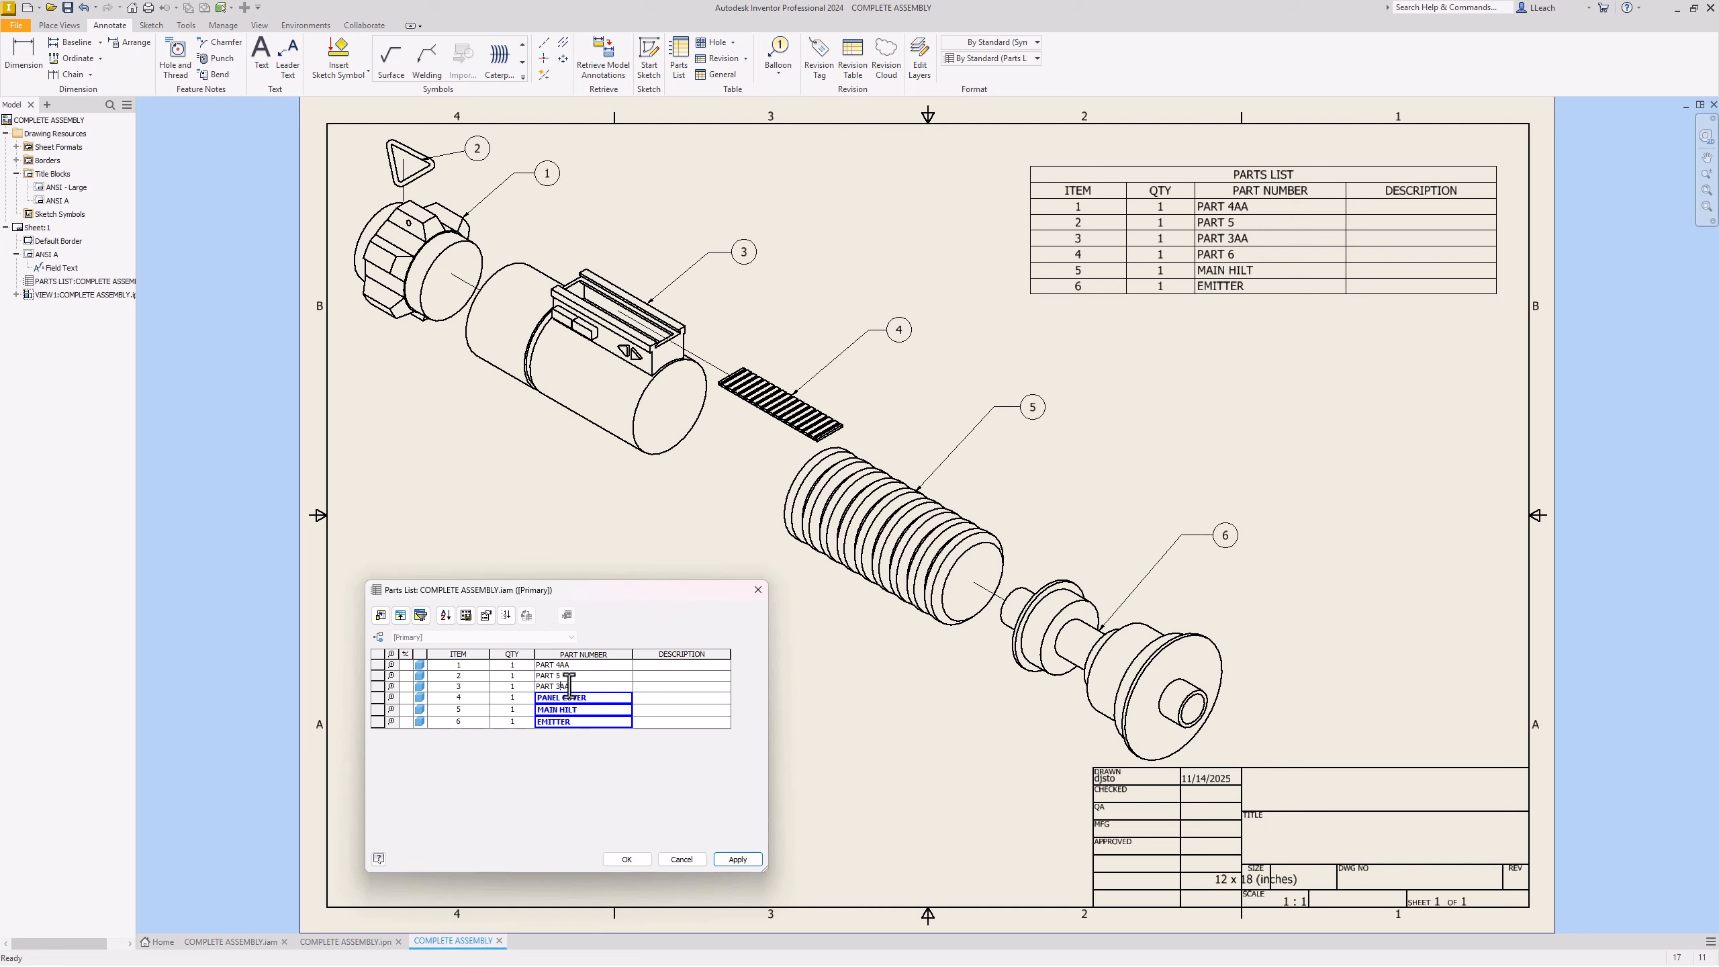
{"action": "left_click_drag", "start_coordinate": [574, 687], "coordinate": [531, 690]}
{"action": "type", "text": "CONTROL PANEL"}
{"action": "key", "text": "Return"}
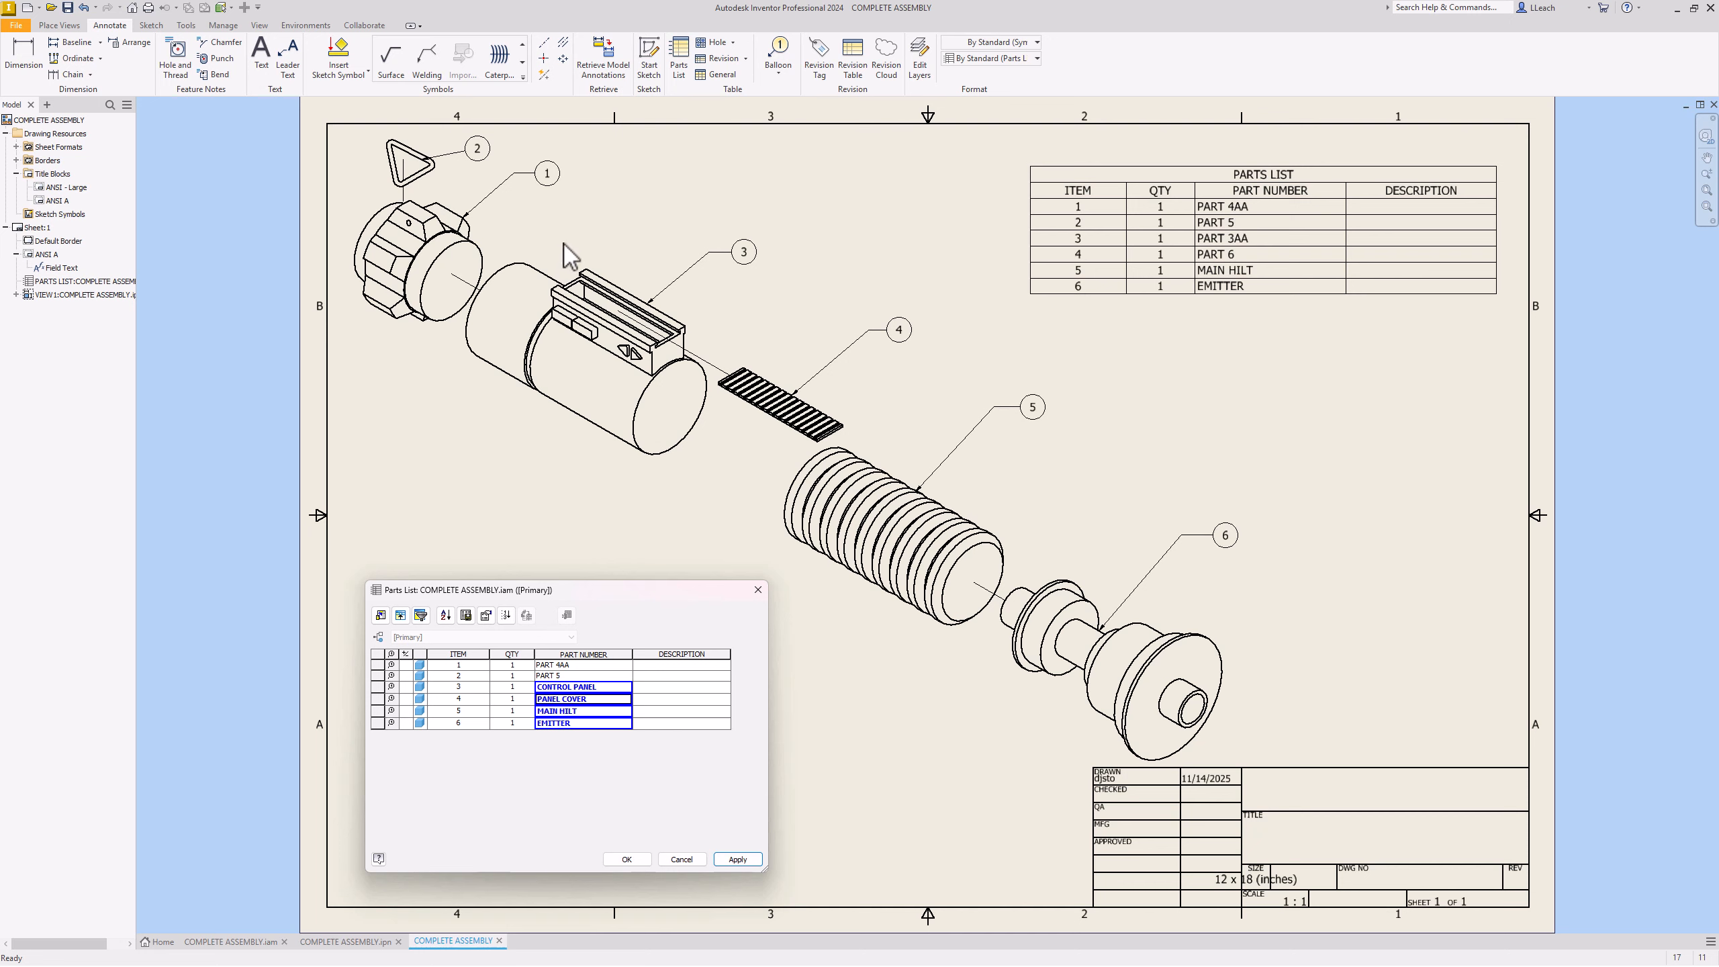
{"action": "left_click", "coordinate": [567, 674]}
{"action": "left_click_drag", "start_coordinate": [568, 675], "coordinate": [536, 675]}
{"action": "type", "text": "BELT RING"}
{"action": "key", "text": "Return"}
Step: Replace item 1's PART 4AA part number with POMMEL
{"action": "left_click", "coordinate": [583, 666]}
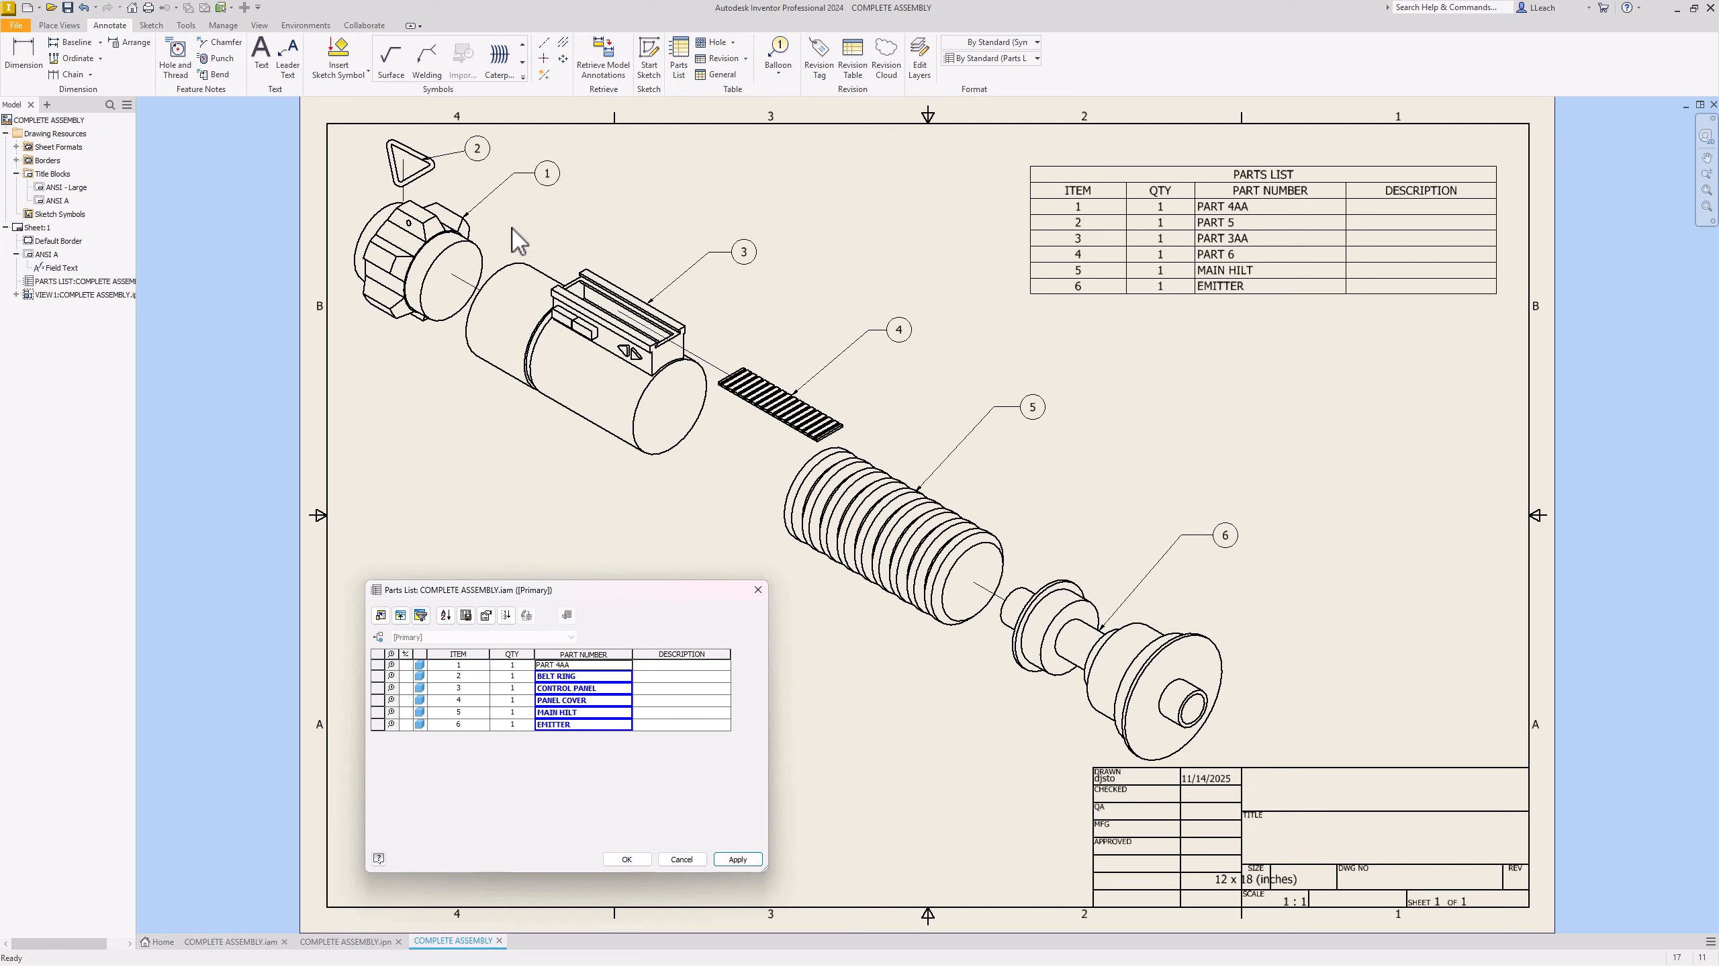
{"action": "double_click", "coordinate": [561, 665]}
{"action": "key", "text": "BackSpace"}
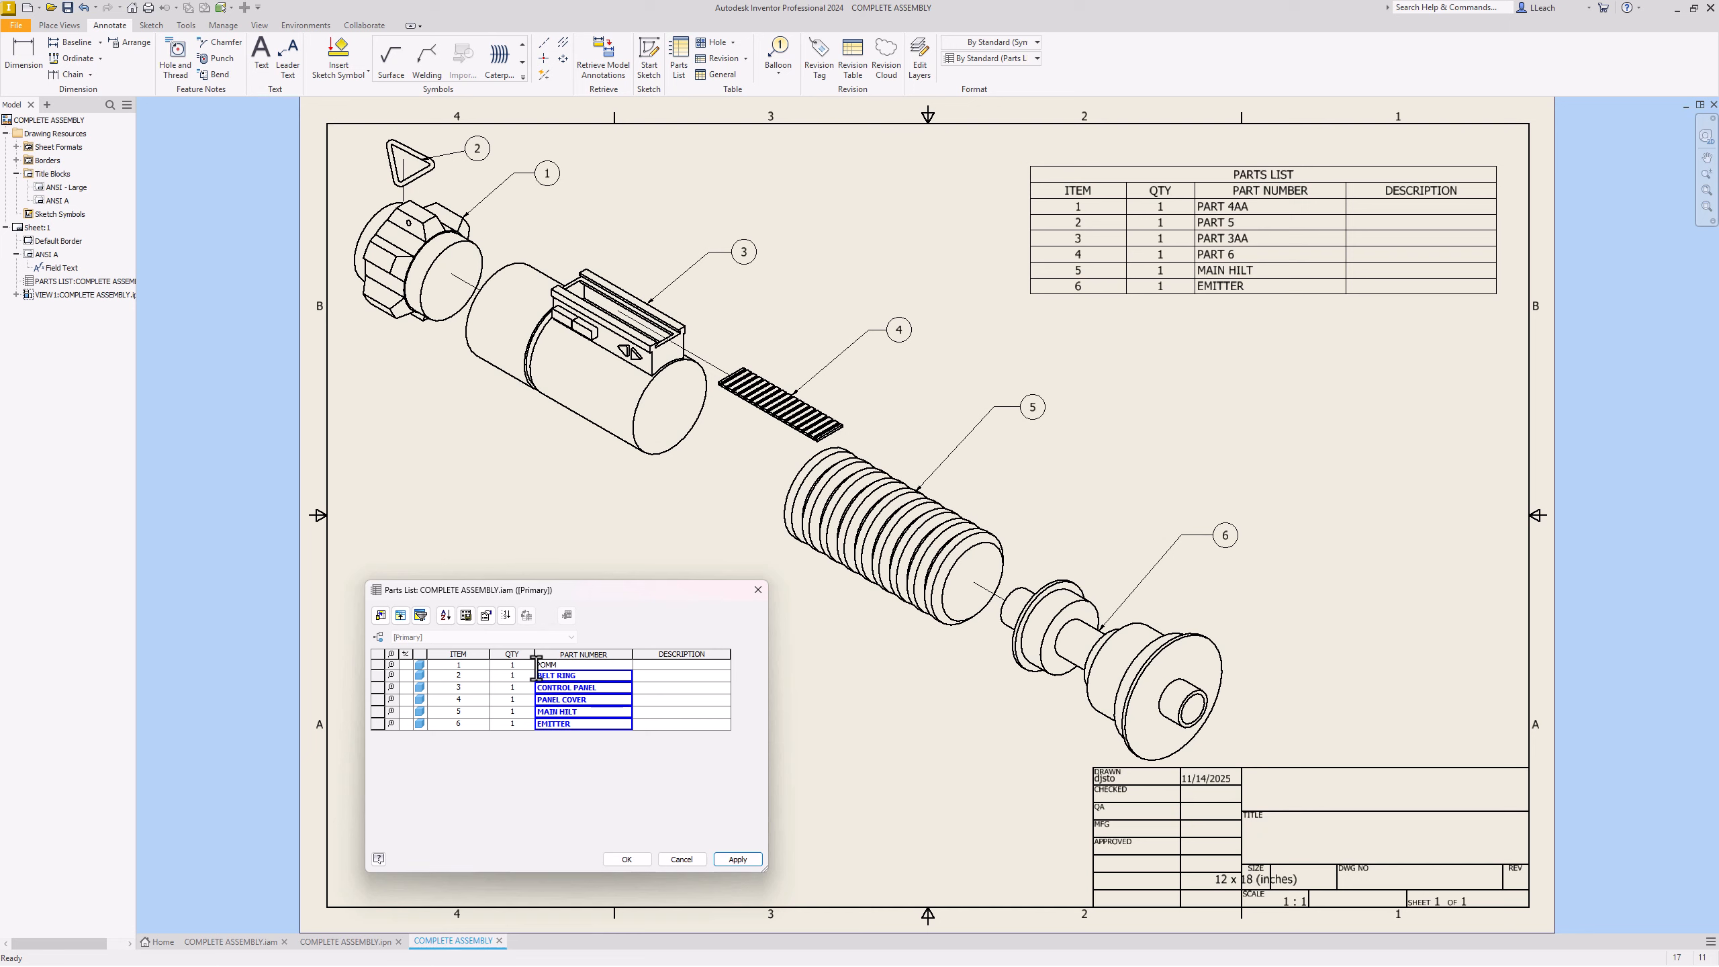
{"action": "type", "text": "POMMEL"}
{"action": "key", "text": "Return"}
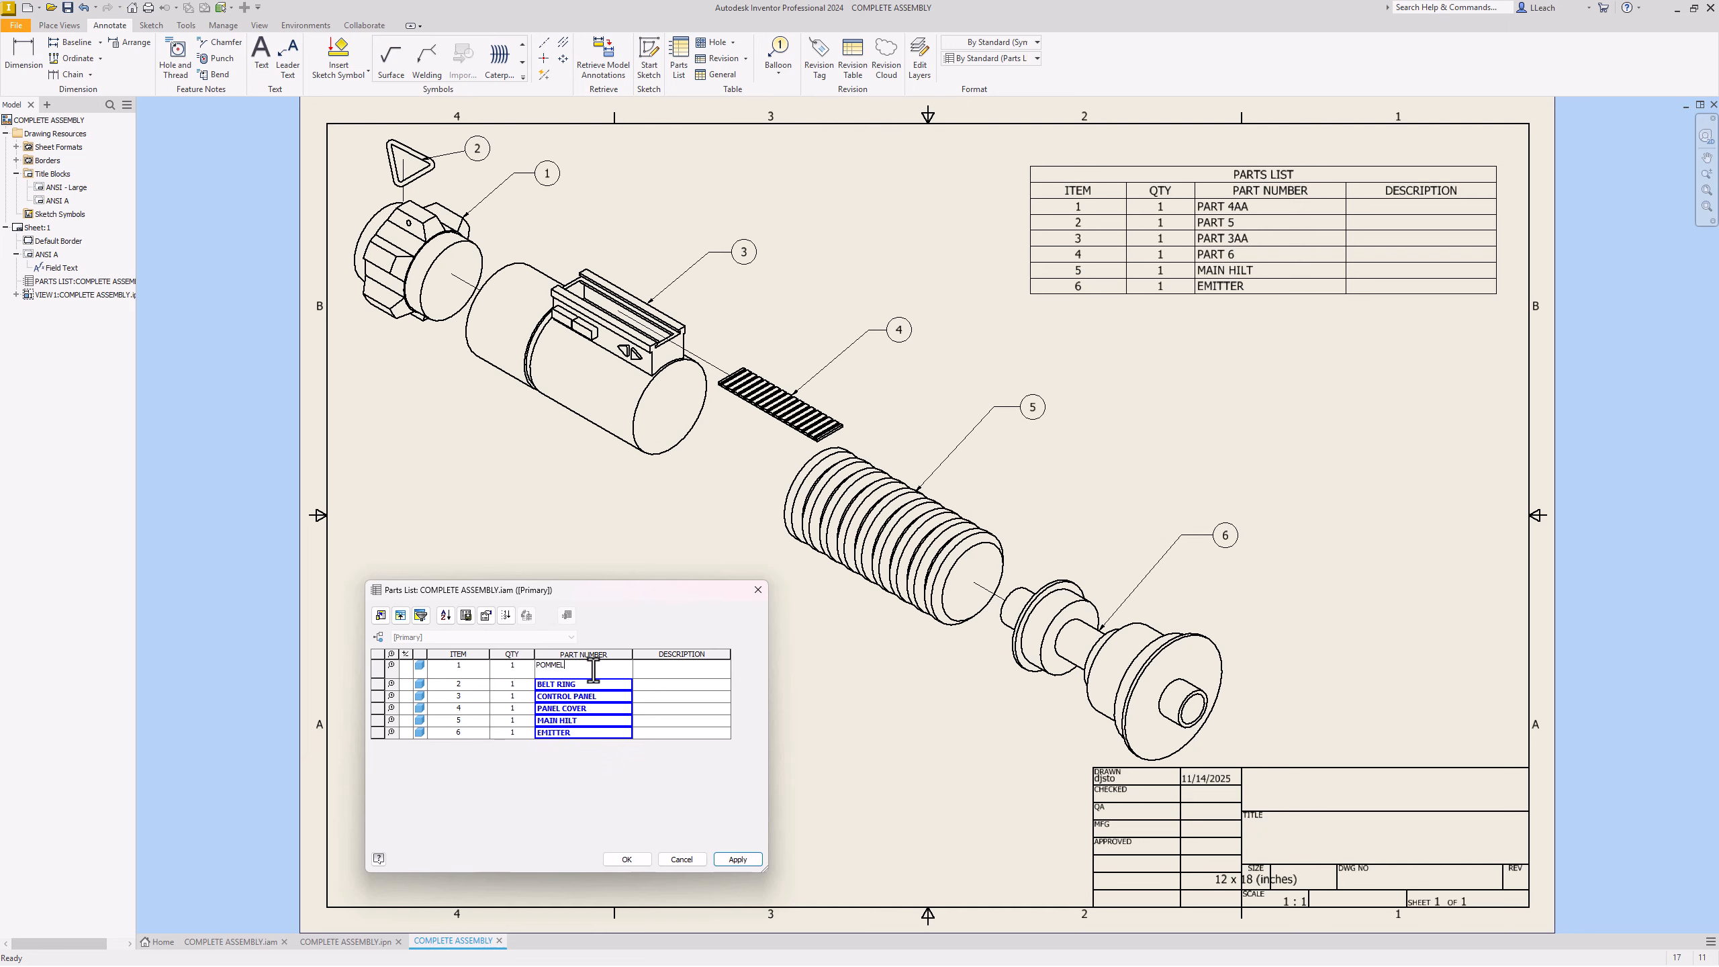
{"action": "key", "text": "BackSpace"}
{"action": "left_click", "coordinate": [592, 805]}
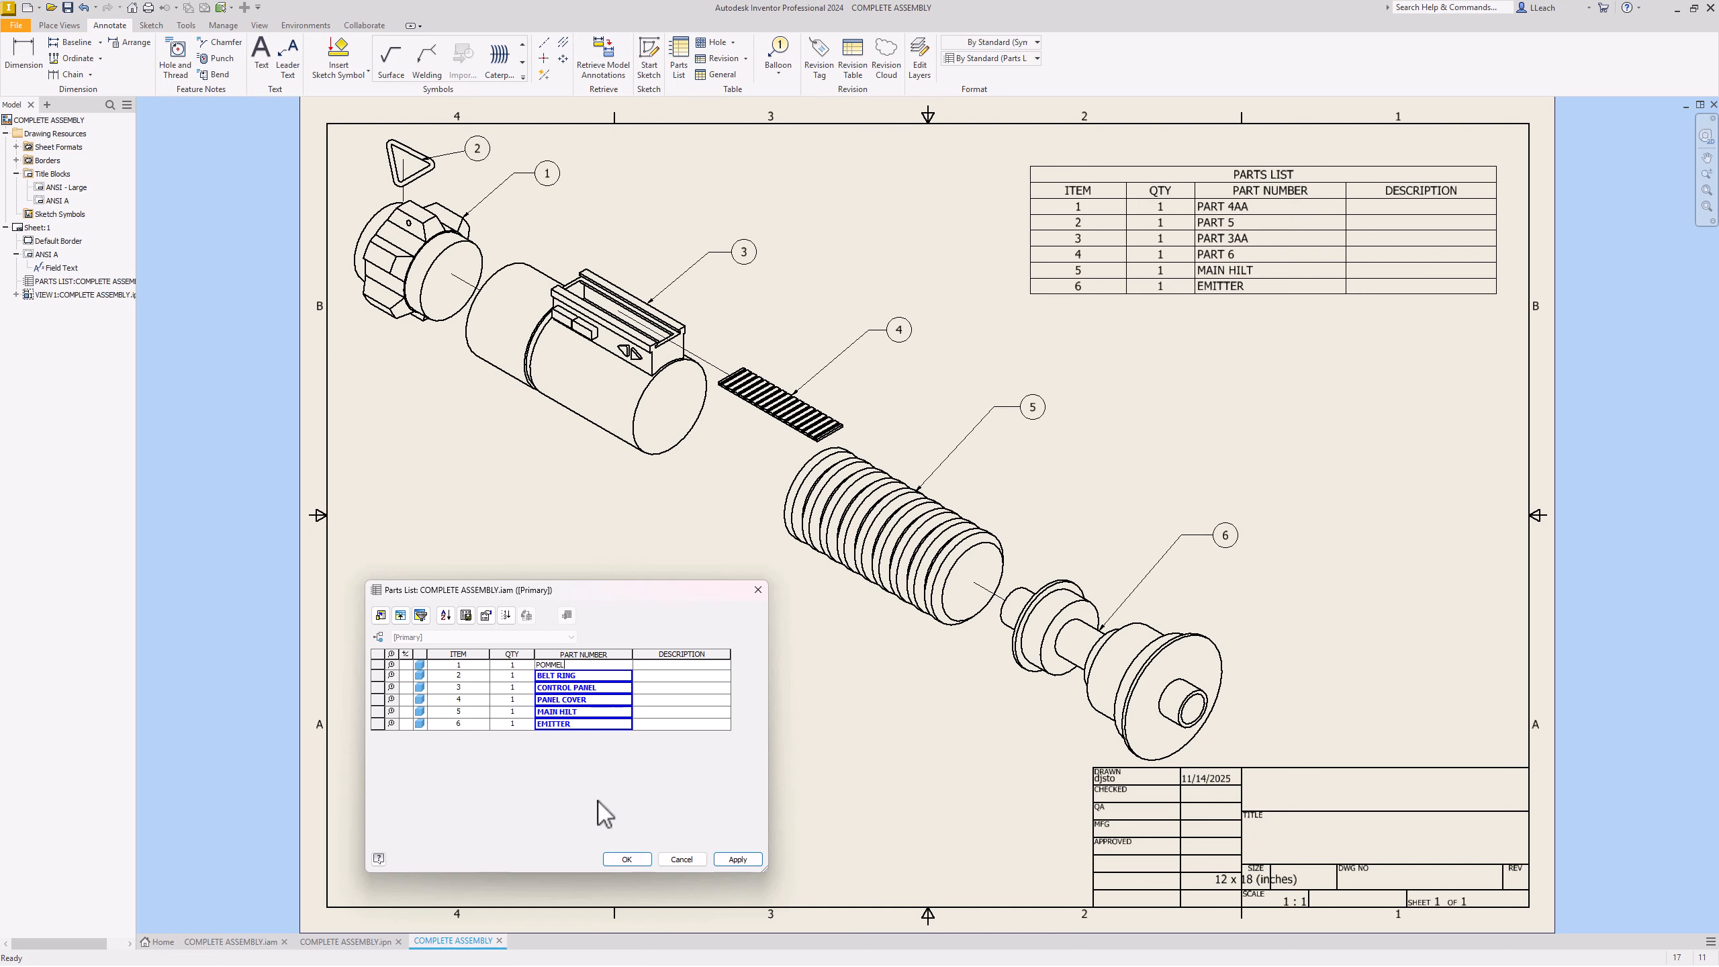
Step: Apply the new names, close the editor, and reopen the parts list for editing
{"action": "left_click", "coordinate": [727, 861]}
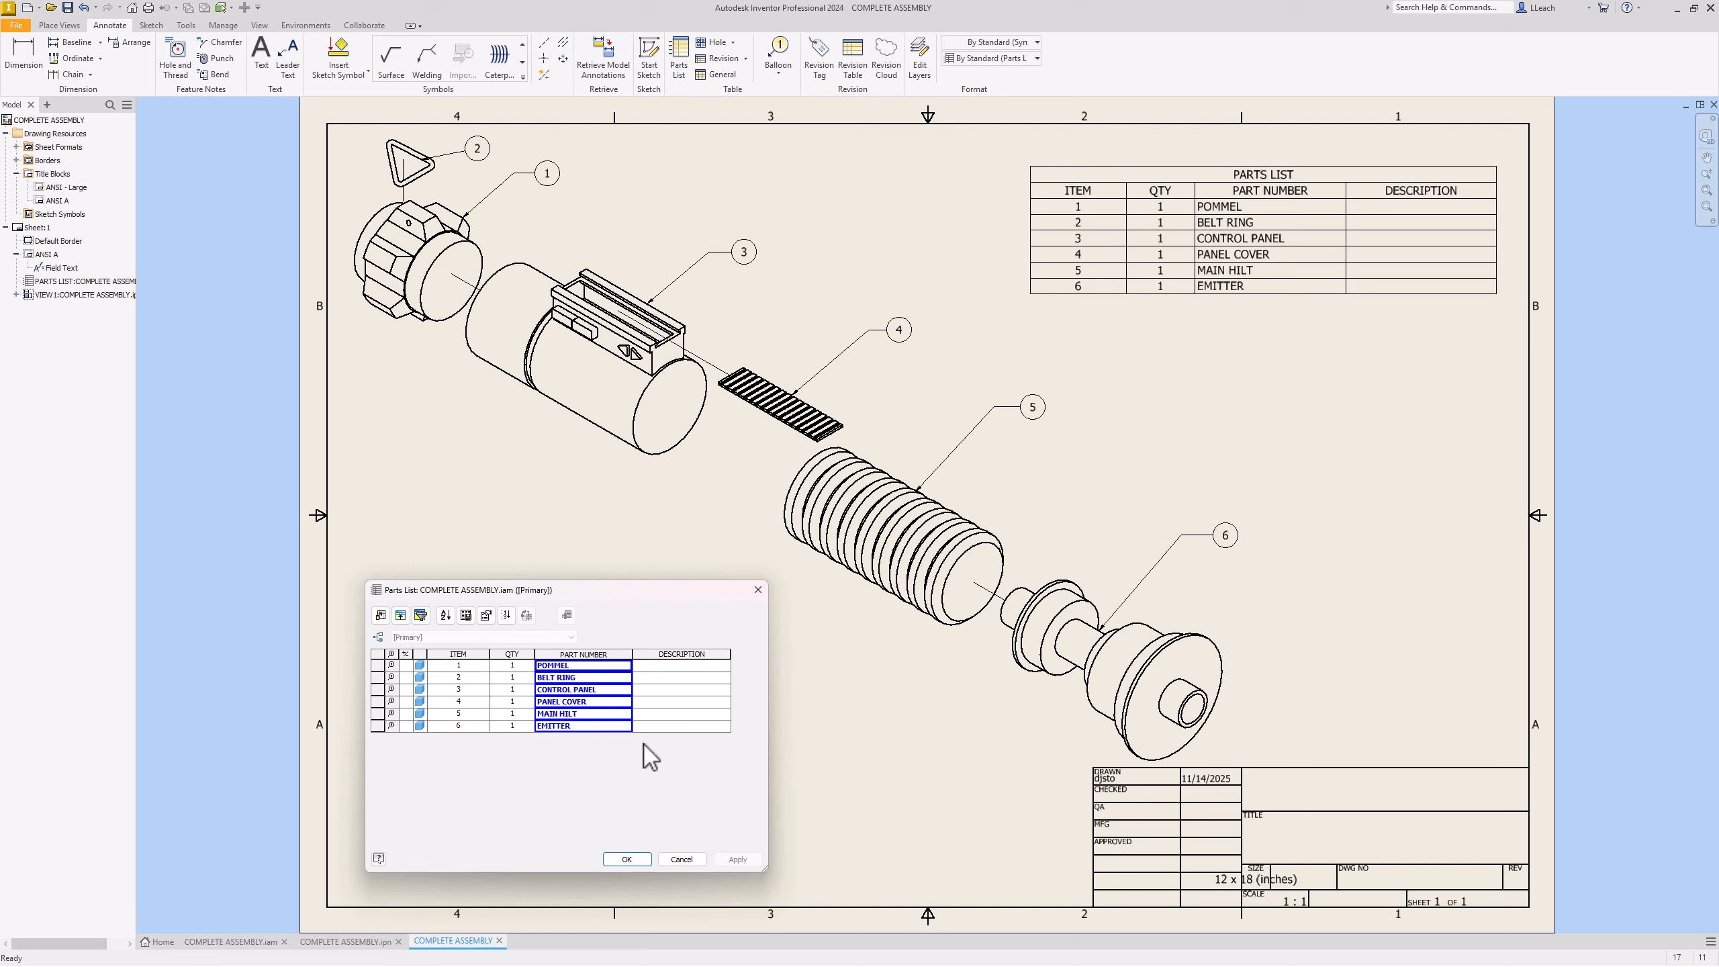
{"action": "left_click", "coordinate": [633, 859]}
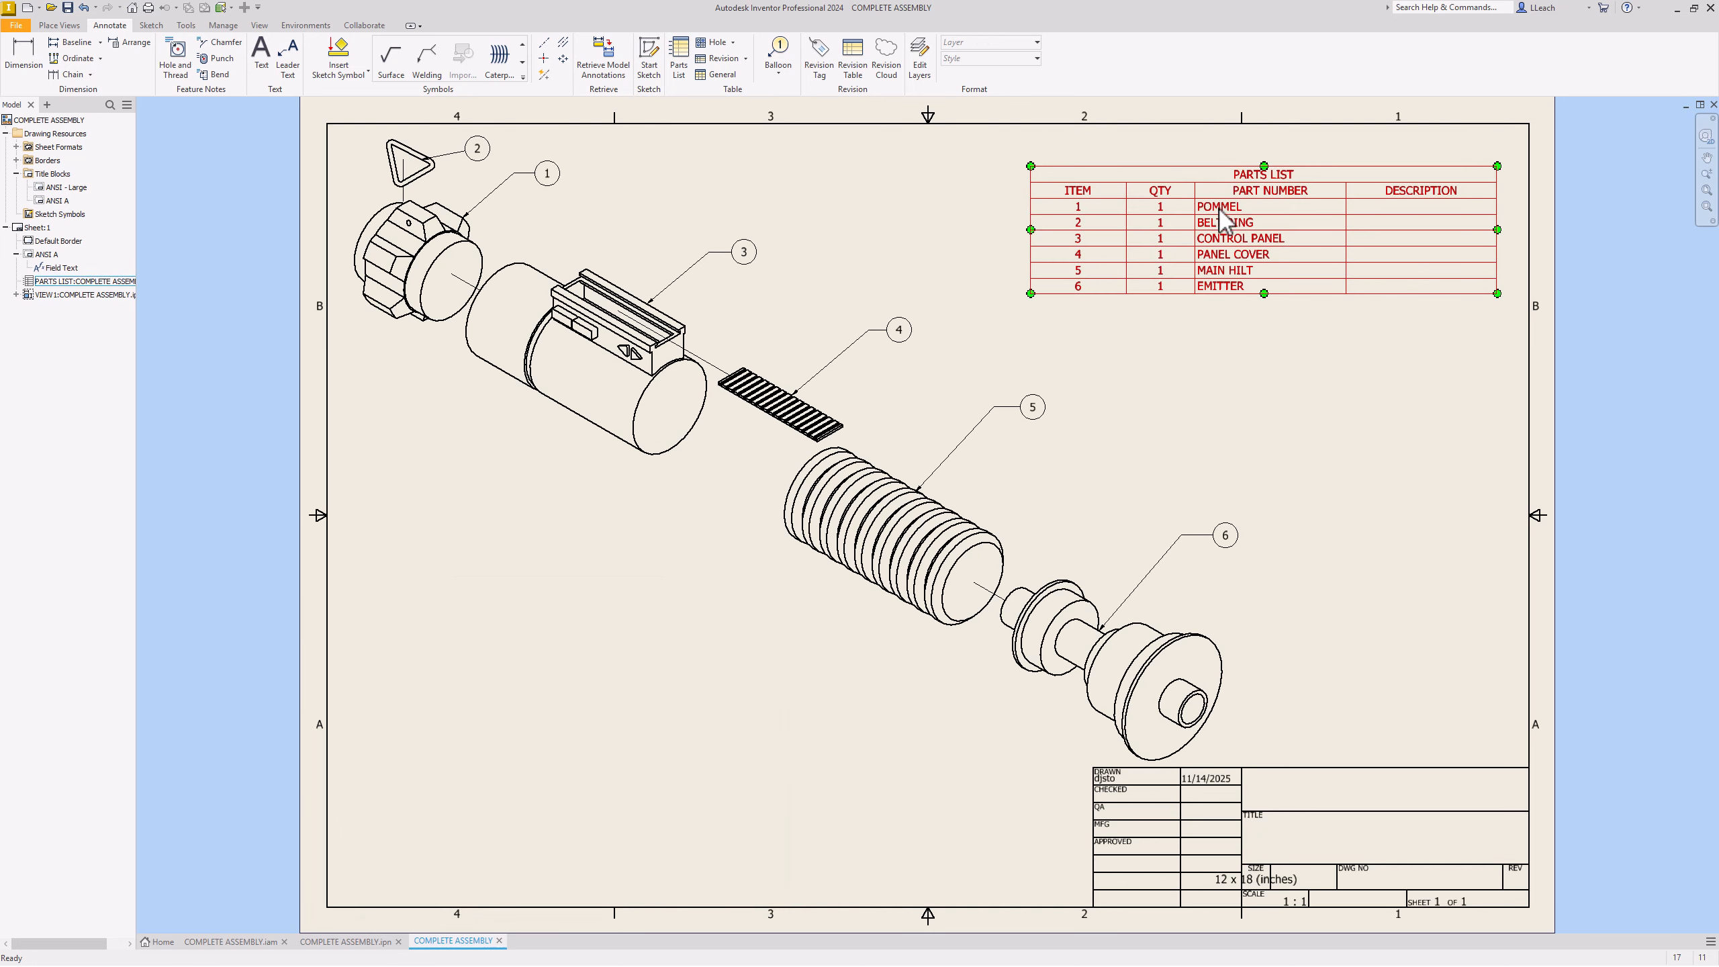
{"action": "double_click", "coordinate": [1116, 178]}
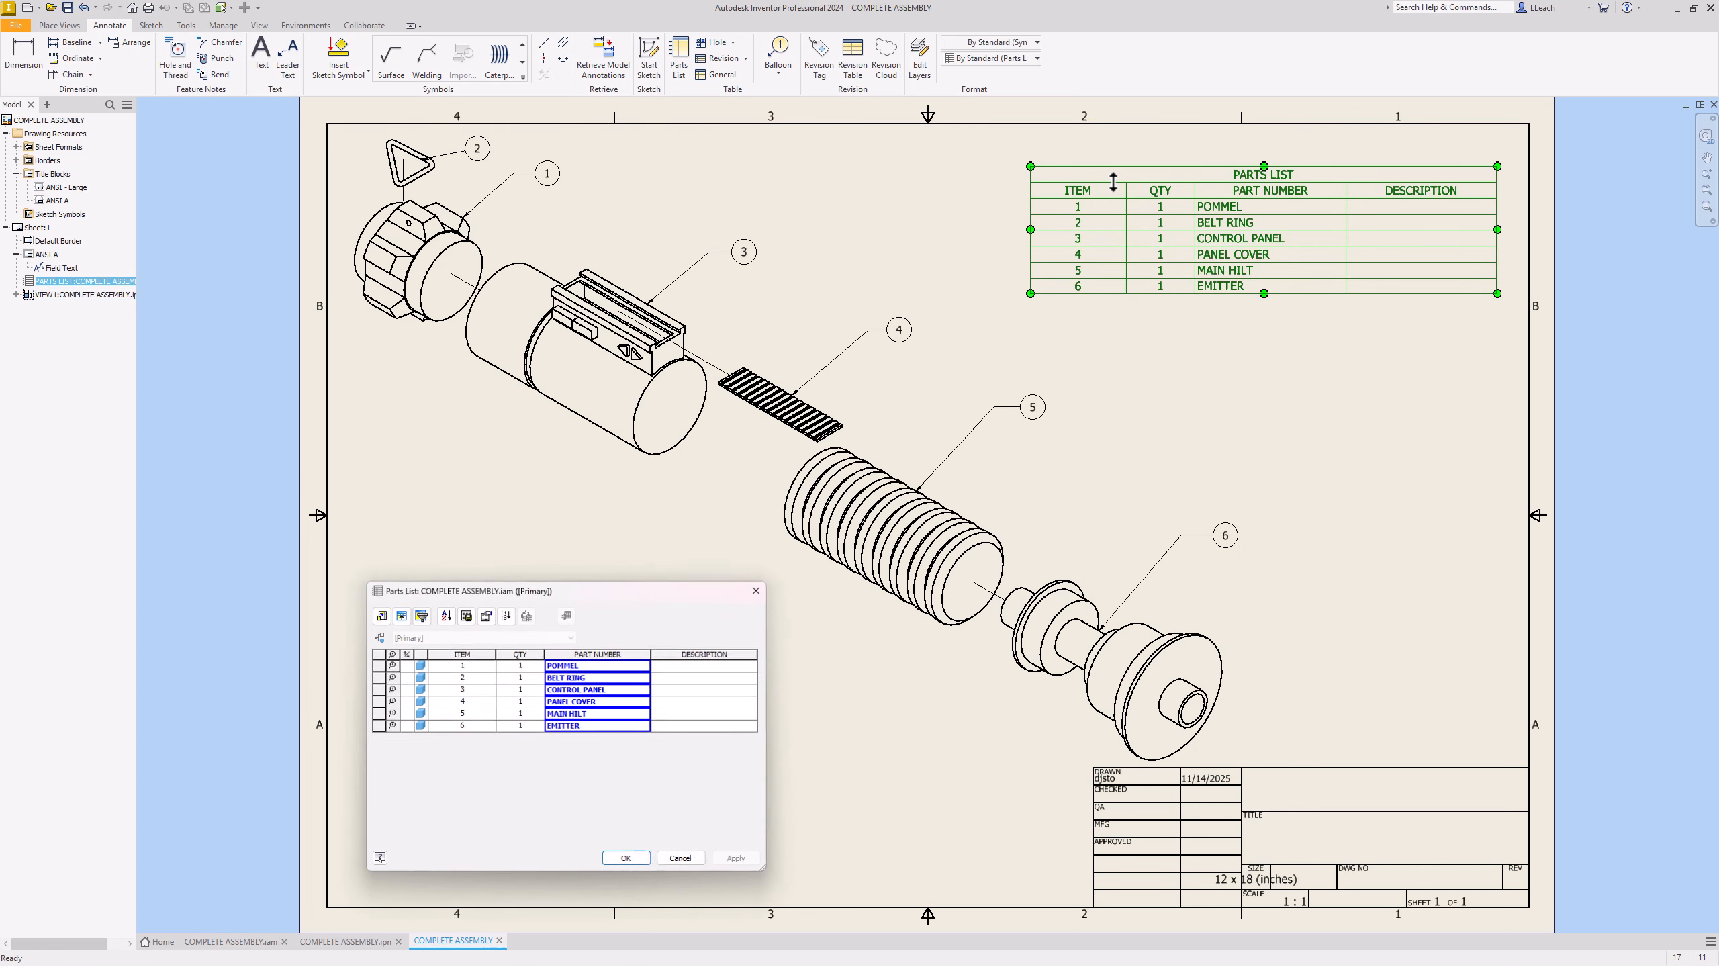
Step: Select DESCRIPTION in the Column Chooser, then close it and the Parts List editor unchanged
{"action": "left_click", "coordinate": [380, 616]}
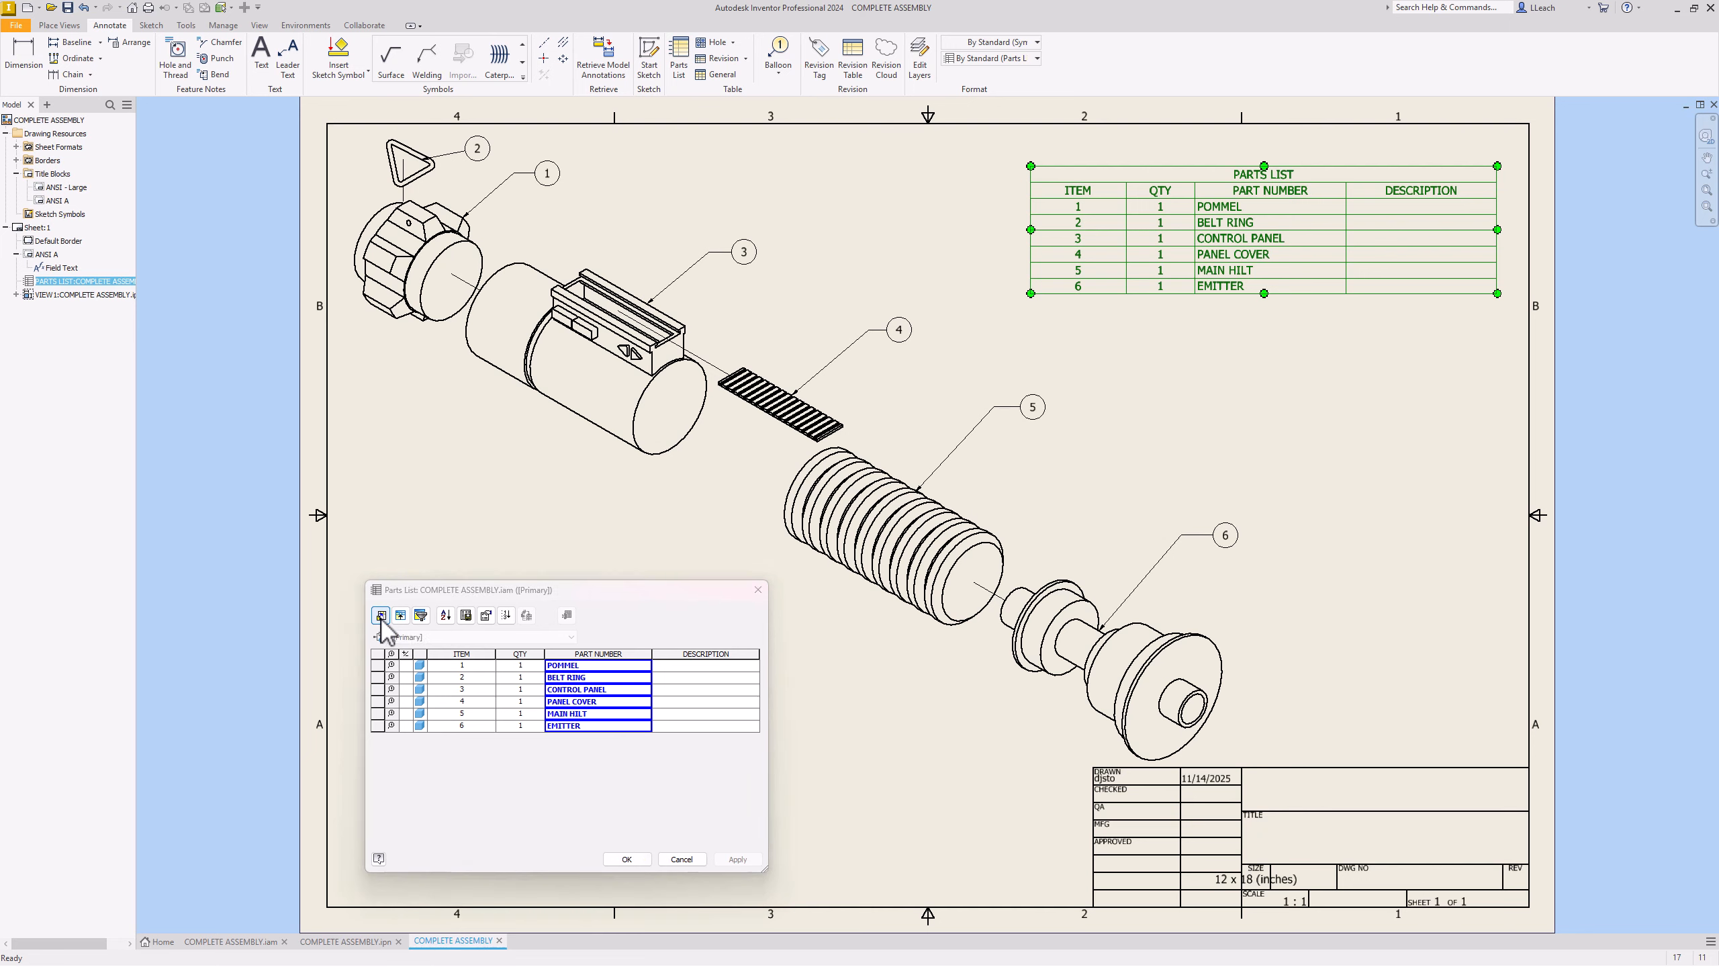
{"action": "left_click", "coordinate": [651, 693]}
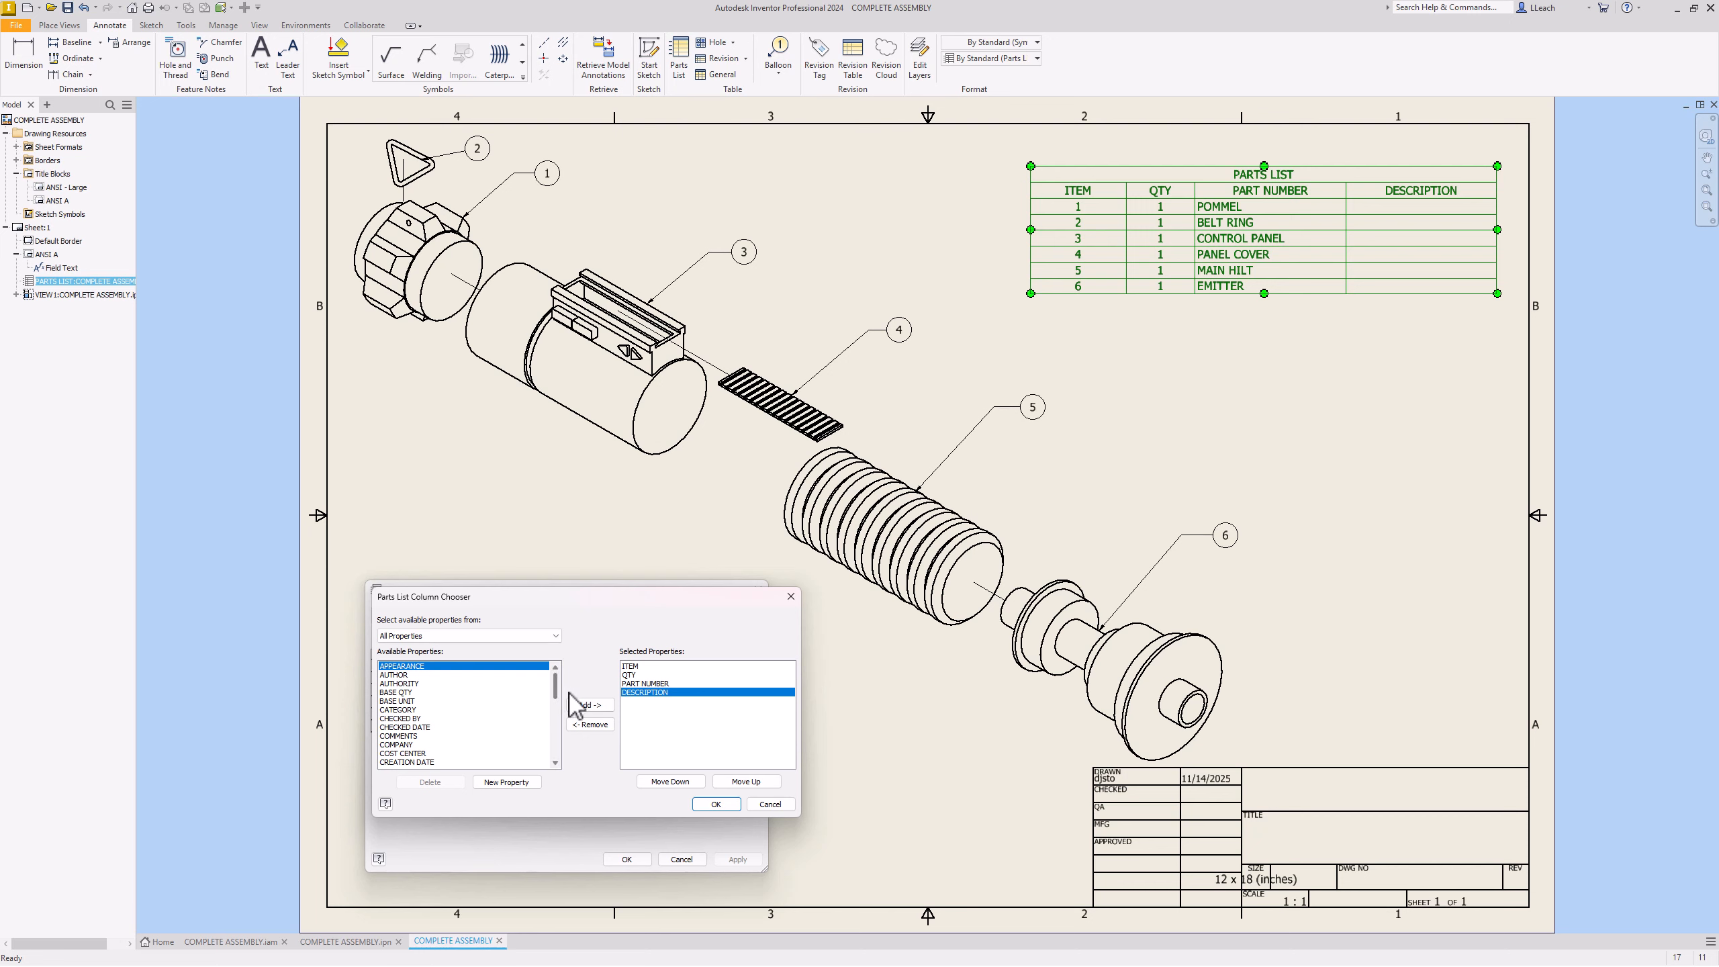
{"action": "left_click", "coordinate": [715, 805]}
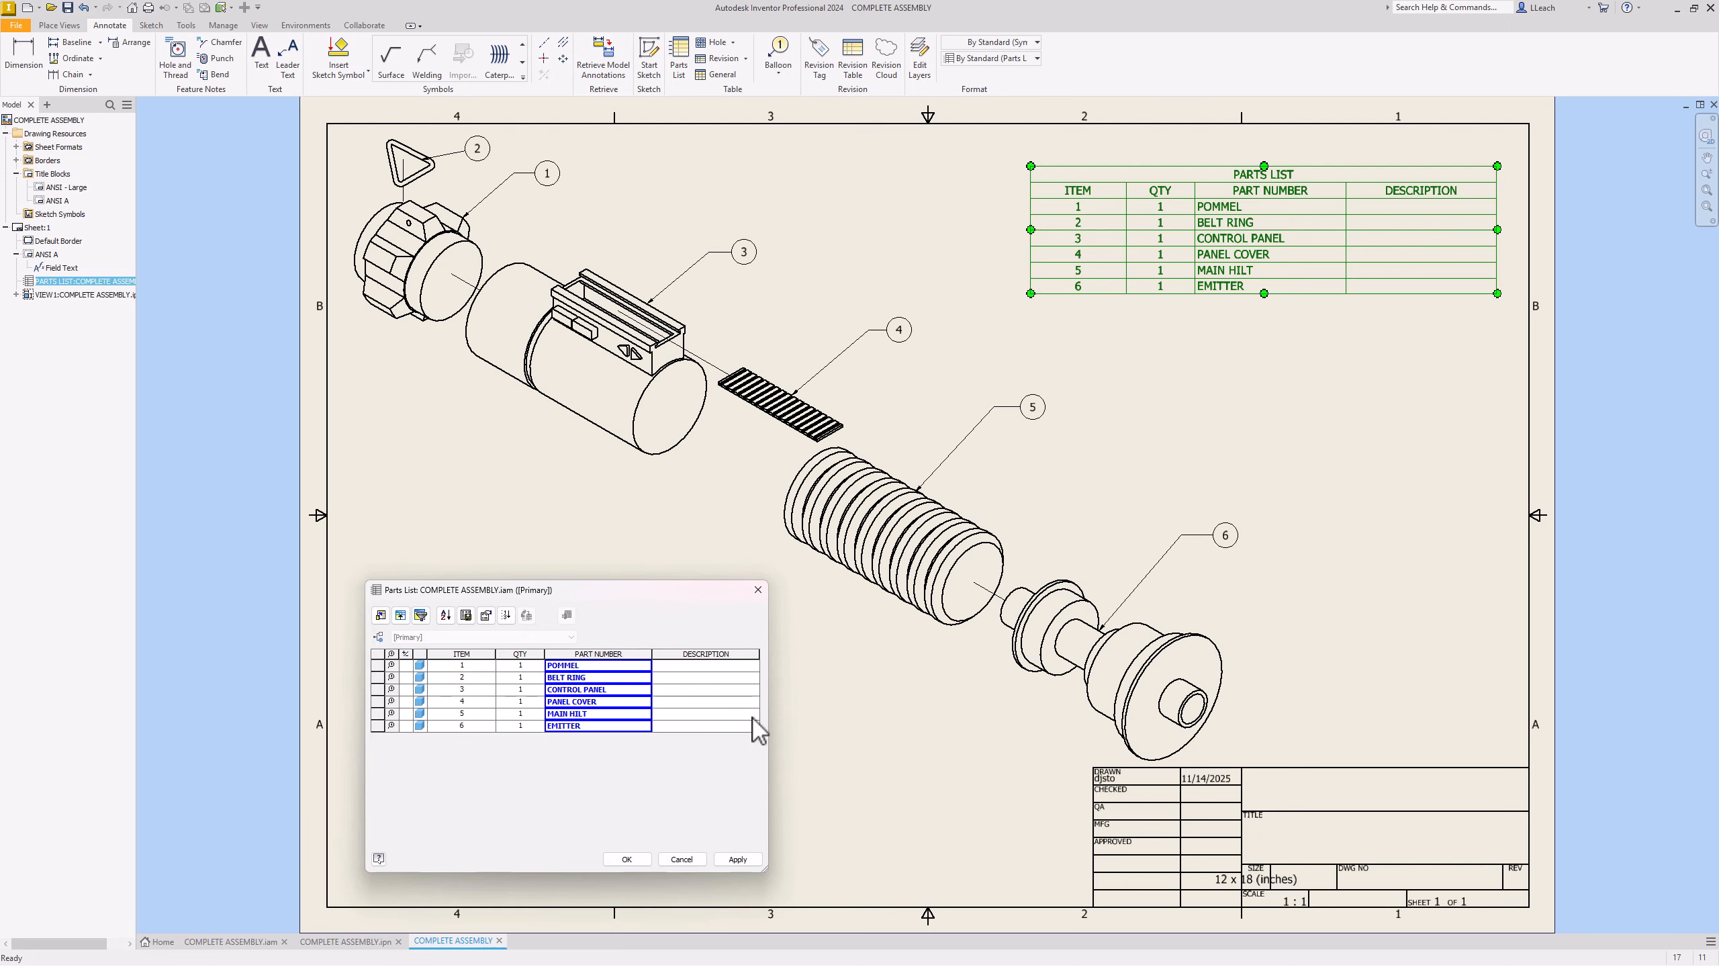
{"action": "left_click", "coordinate": [643, 857]}
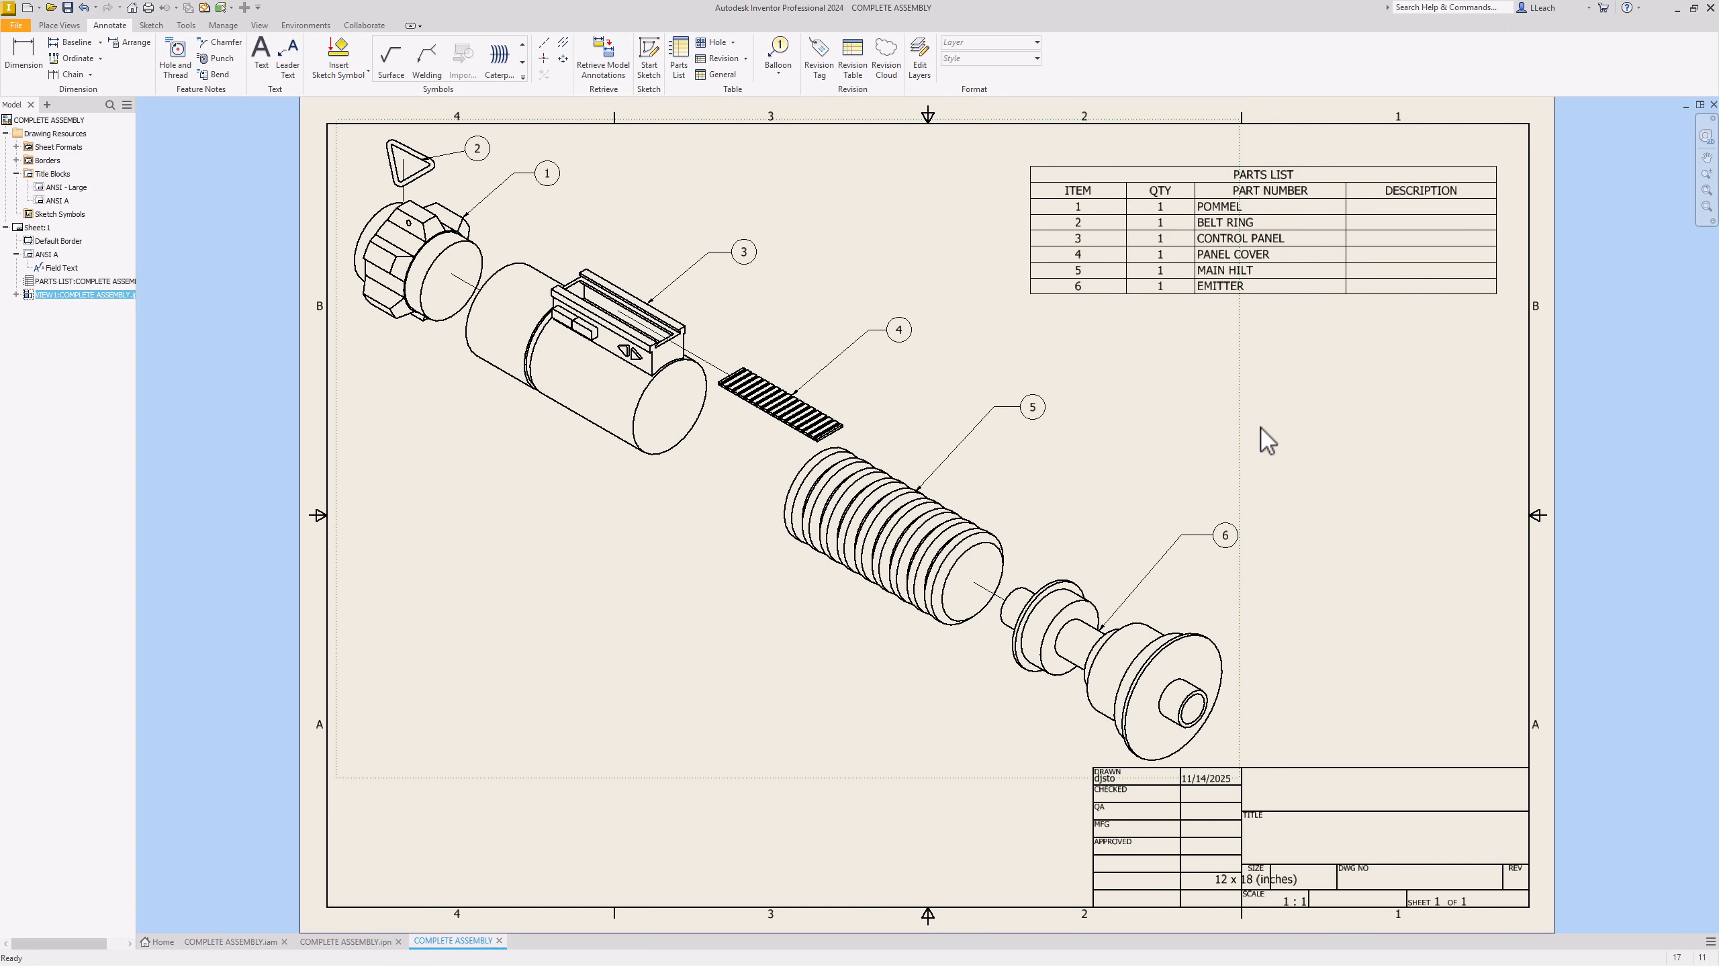
Step: Select the parts list on the sheet, then clear the selection
{"action": "left_click", "coordinate": [1318, 275]}
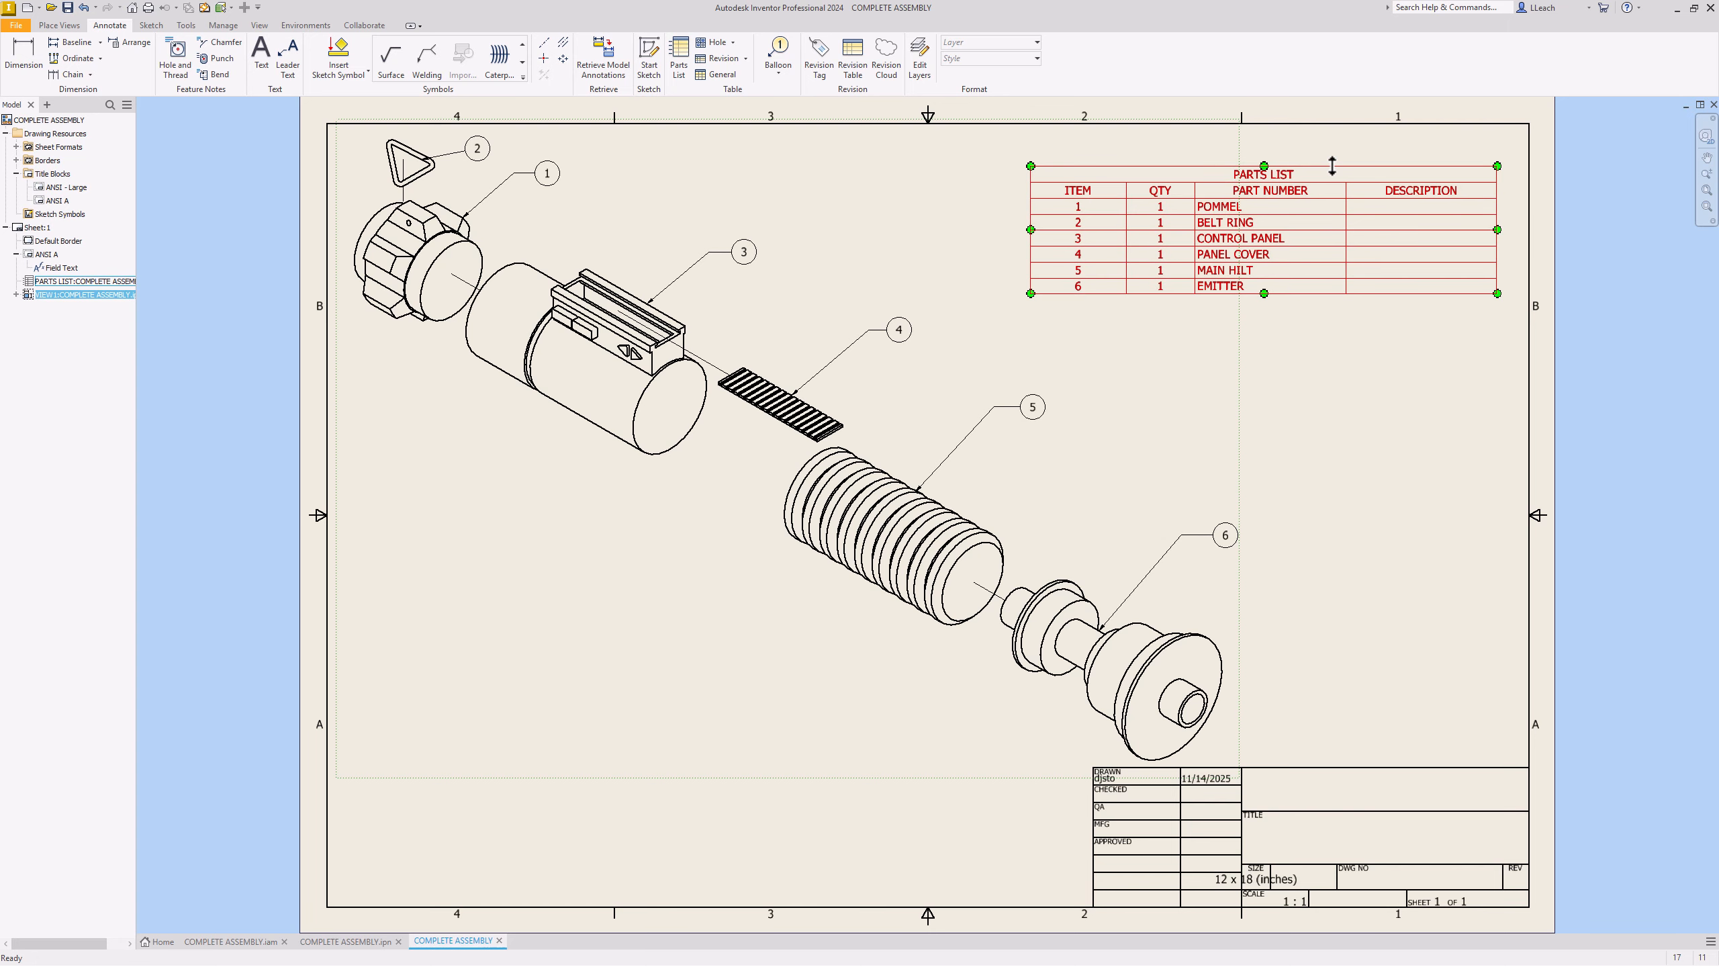
{"action": "left_click", "coordinate": [1331, 362]}
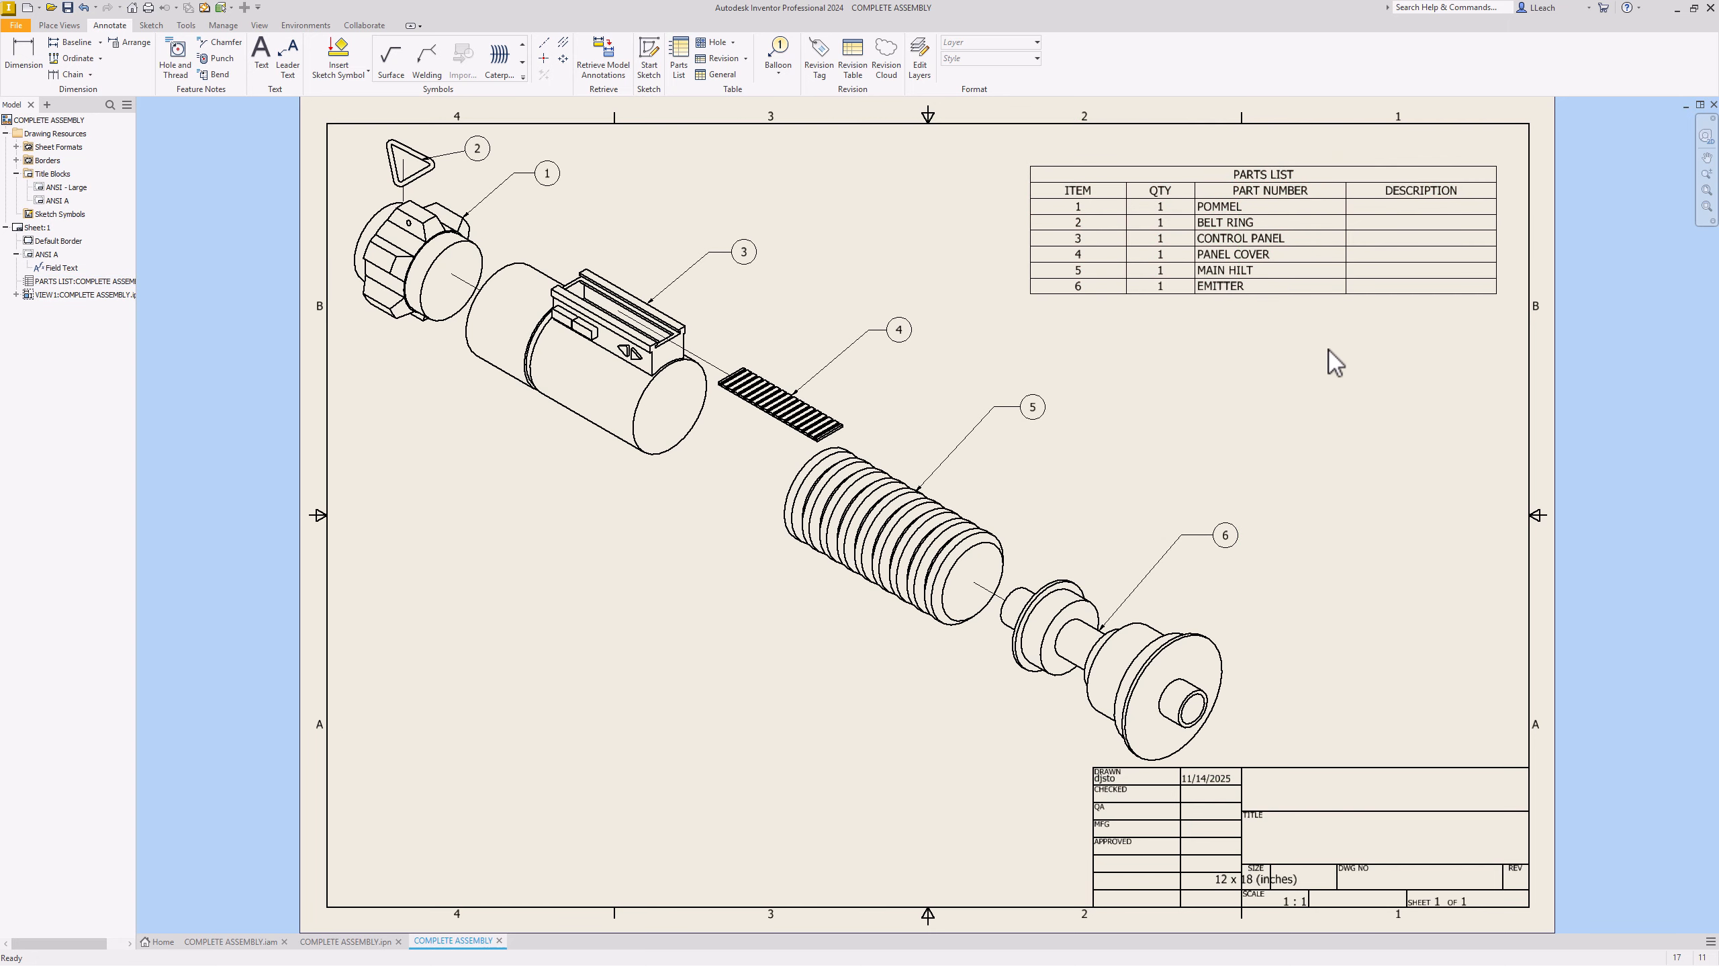
{"action": "left_click", "coordinate": [1312, 292]}
{"action": "left_click", "coordinate": [1303, 331]}
Step: Switch the exploded lightsaber drawing view to the Shaded display style
{"action": "double_click", "coordinate": [960, 787]}
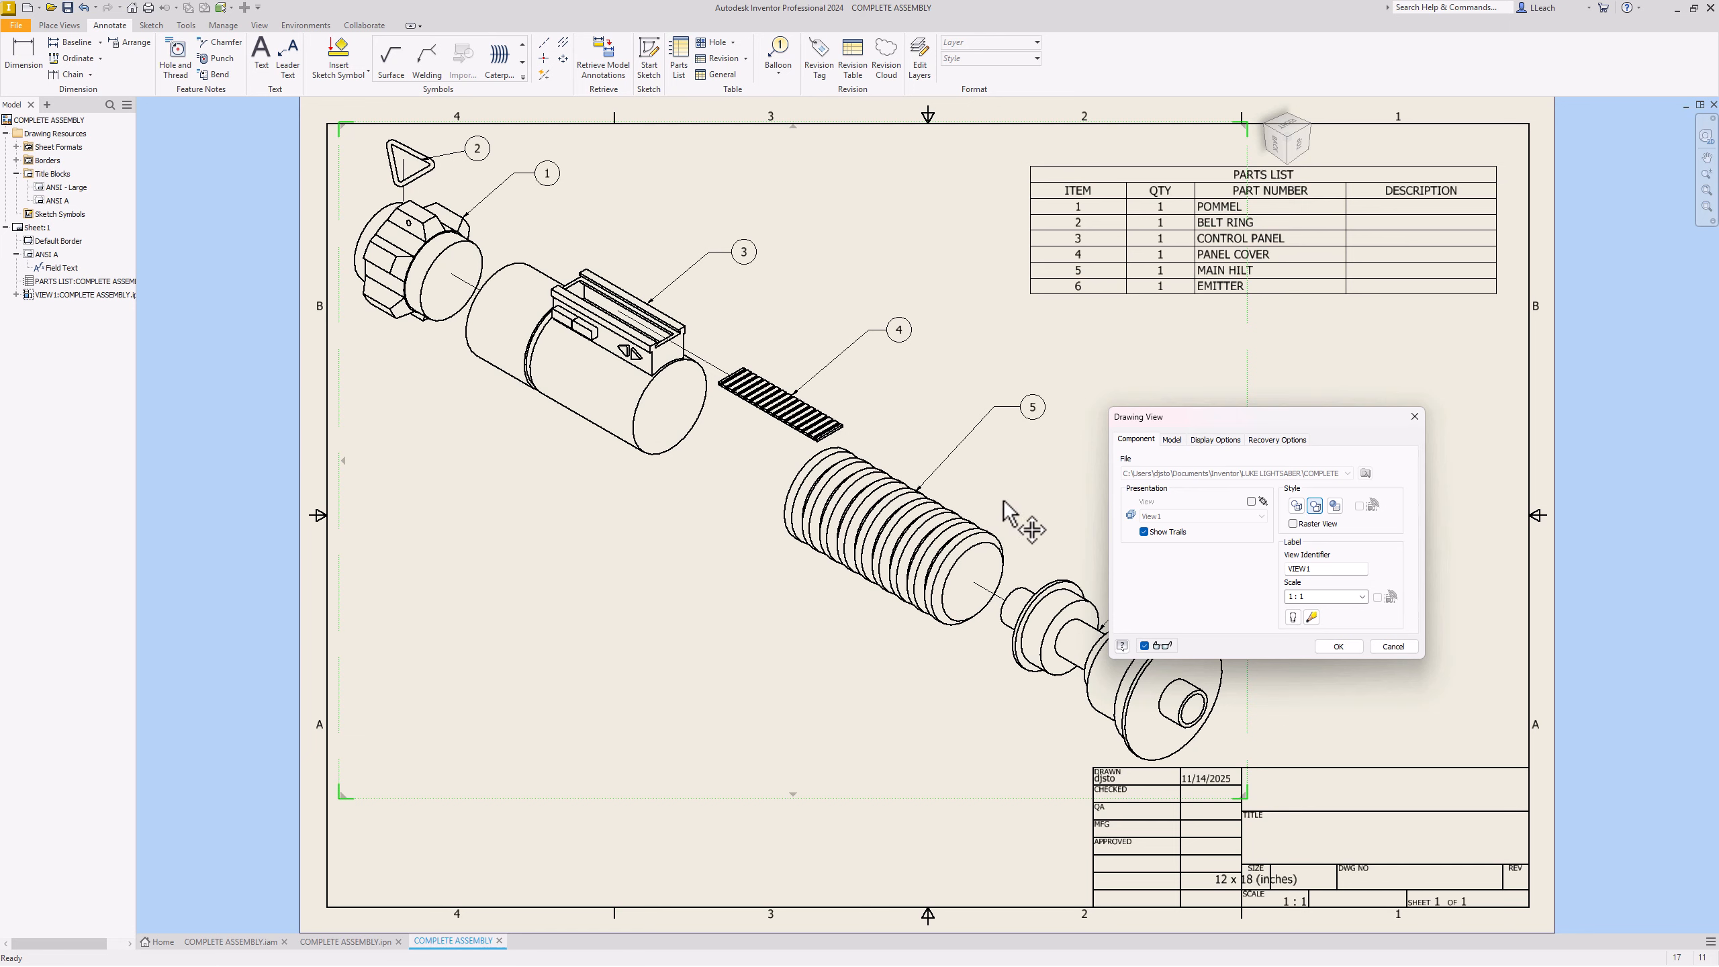
{"action": "left_click", "coordinate": [1335, 506]}
{"action": "left_click", "coordinate": [1339, 646]}
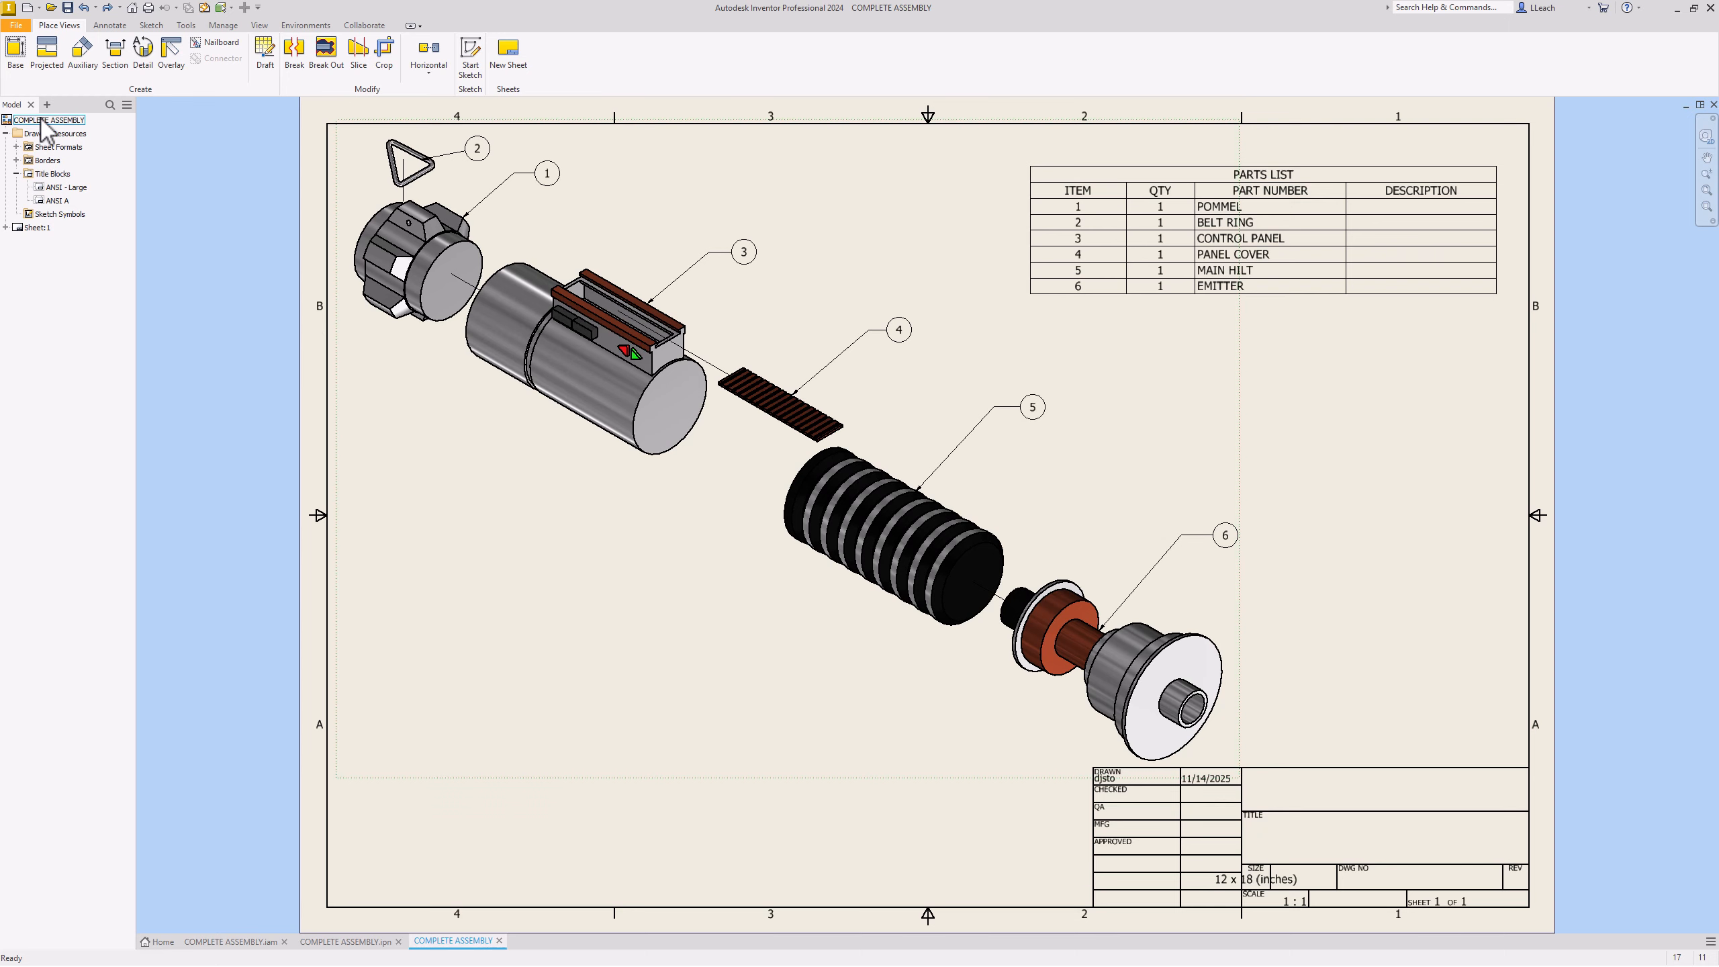
Step: Open the COMPLETE ASSEMBLY drawing's iProperties and edit the Author field on Summary
{"action": "left_click", "coordinate": [46, 120]}
{"action": "right_click", "coordinate": [45, 120]}
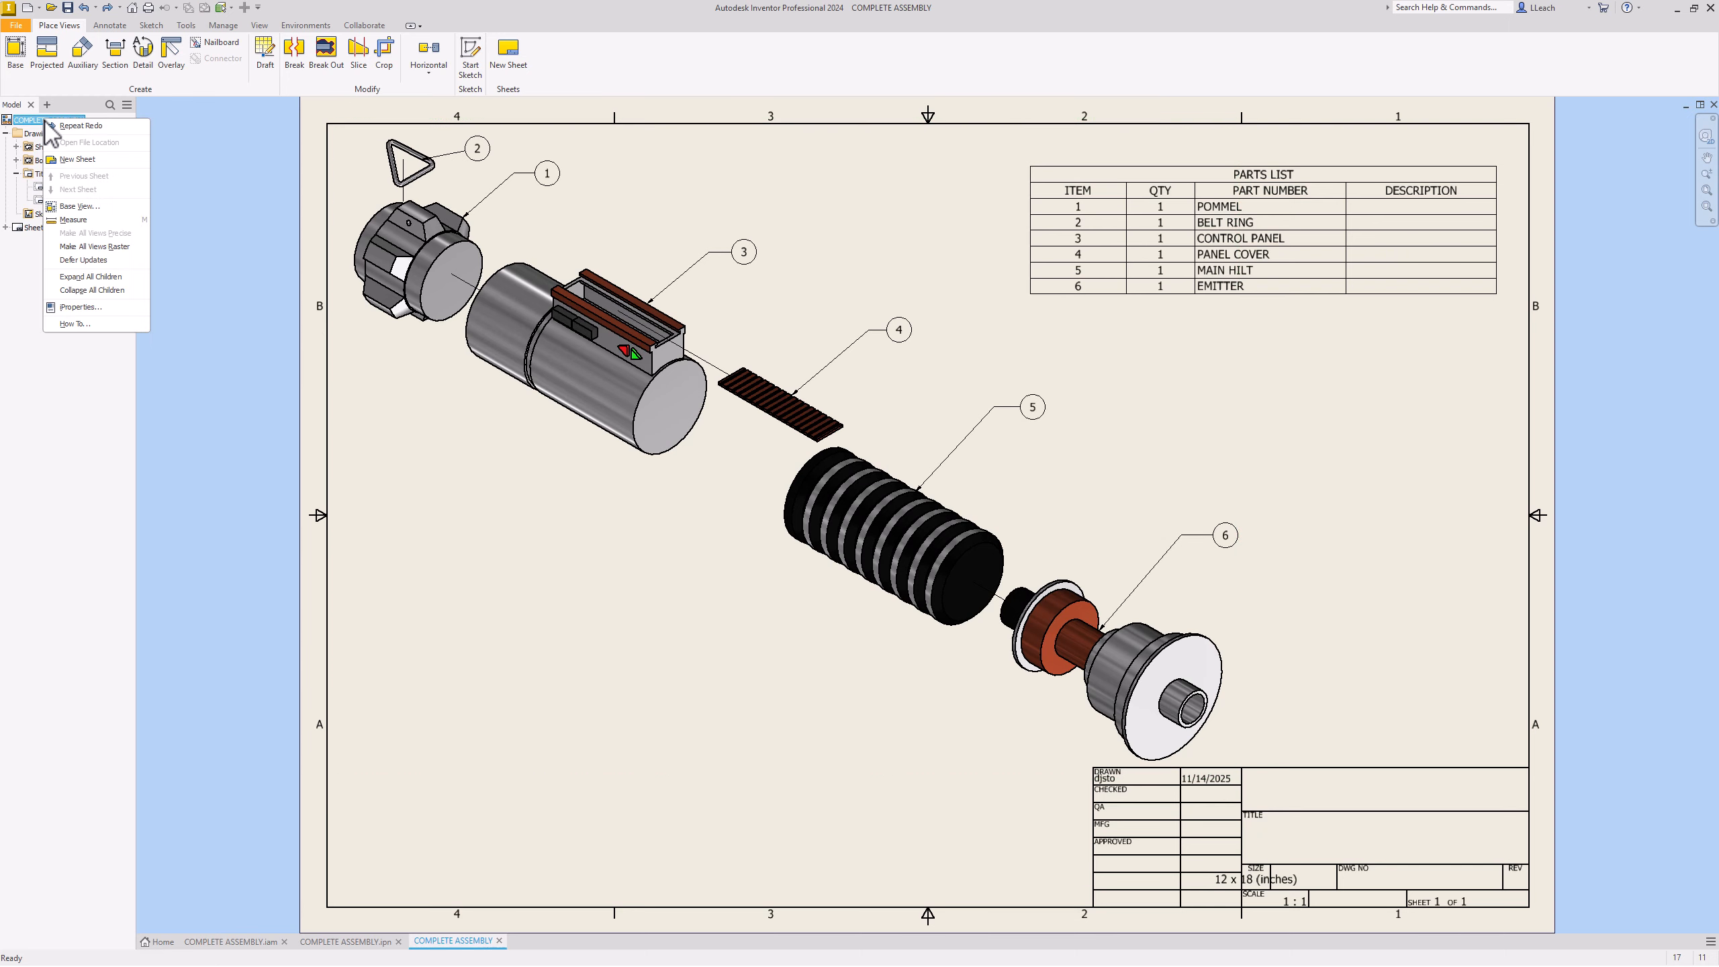
{"action": "left_click", "coordinate": [83, 318]}
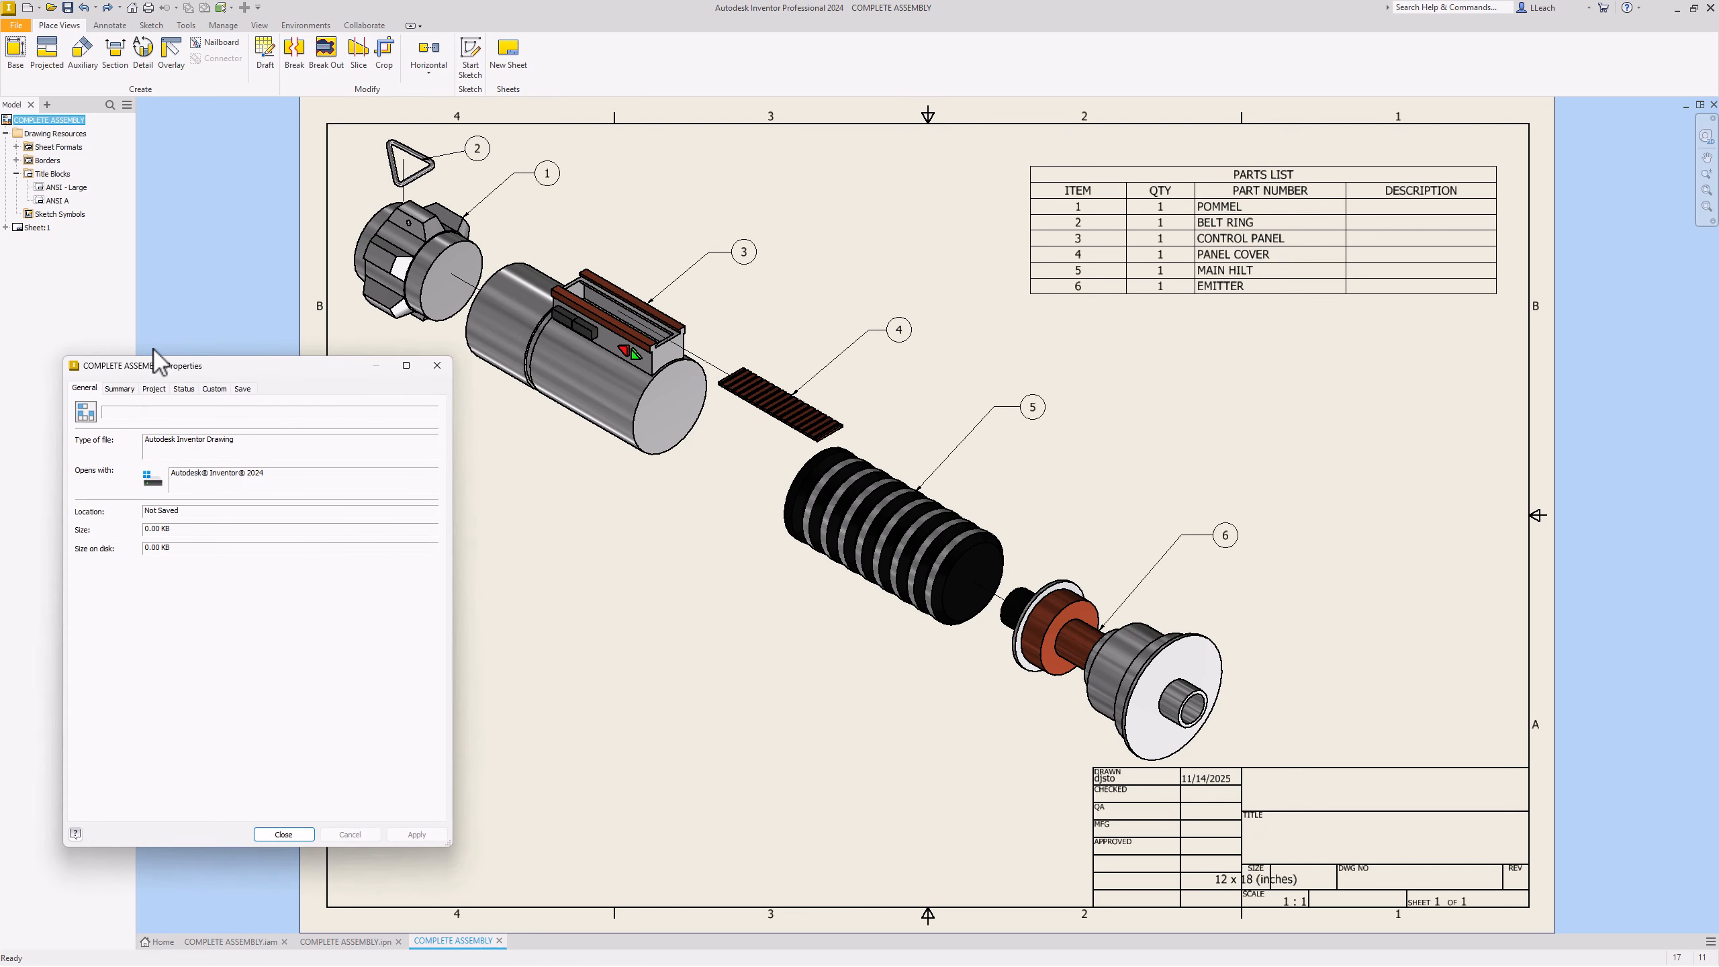
{"action": "left_click", "coordinate": [117, 390]}
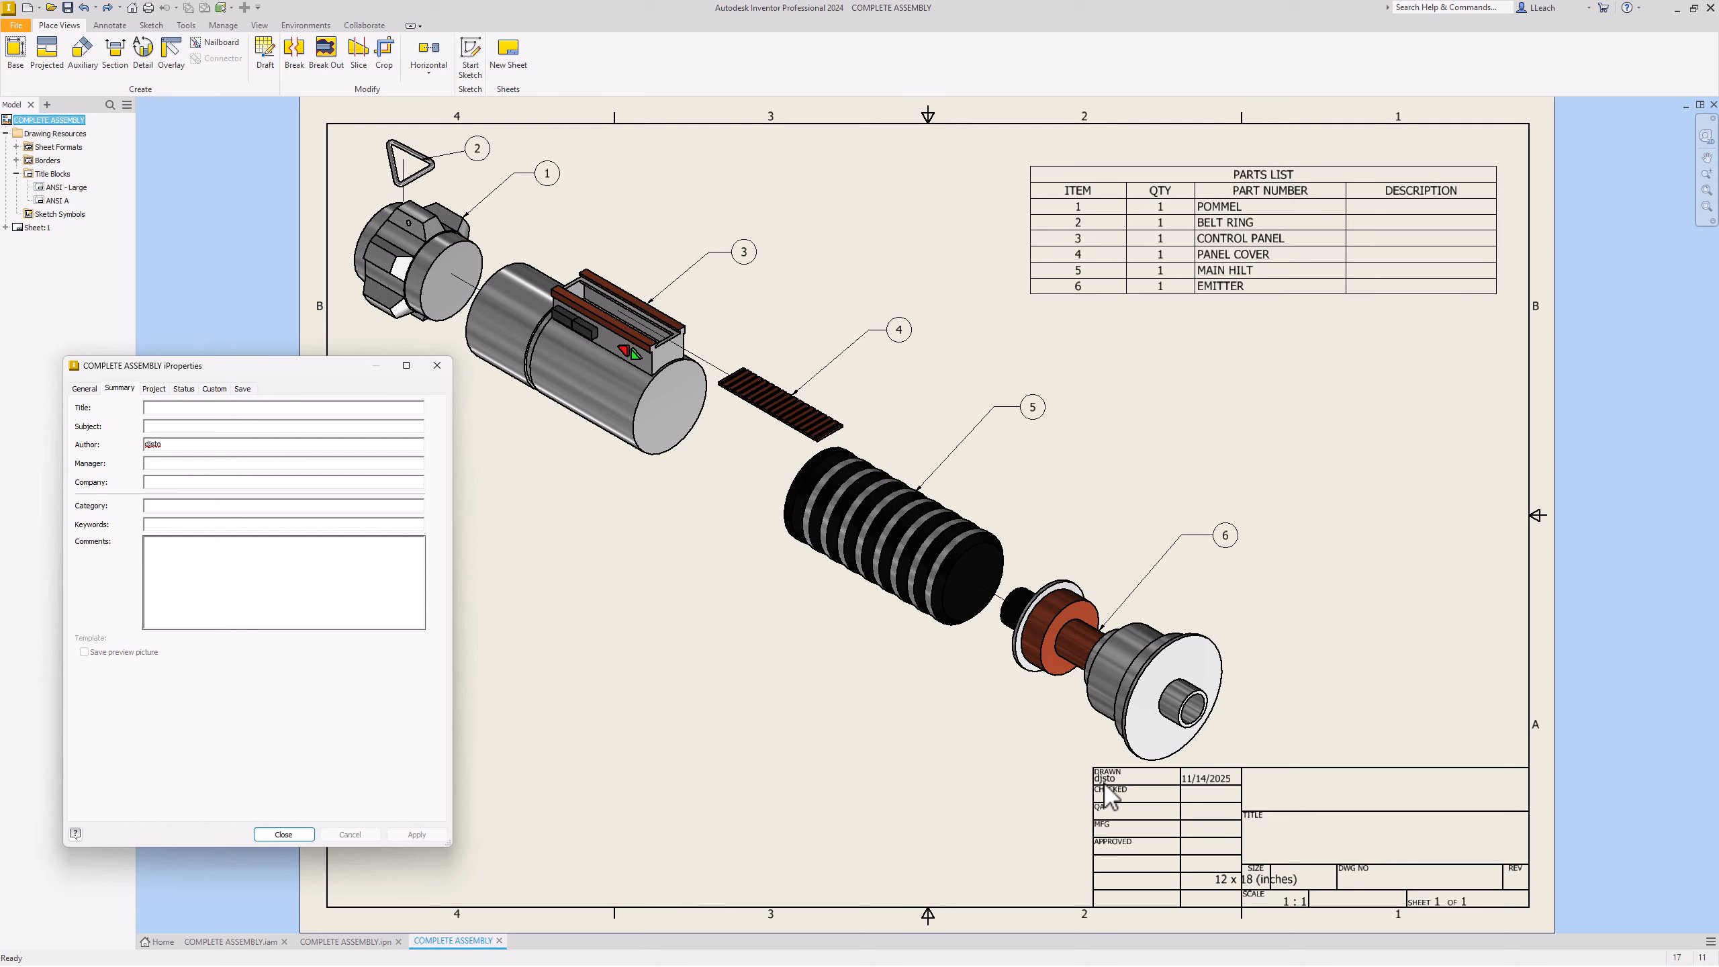
{"action": "left_click_drag", "start_coordinate": [162, 444], "coordinate": [120, 441]}
Step: Set Title to LIGHTSABER and Part Number to 1, then apply the properties
{"action": "left_click", "coordinate": [153, 389]}
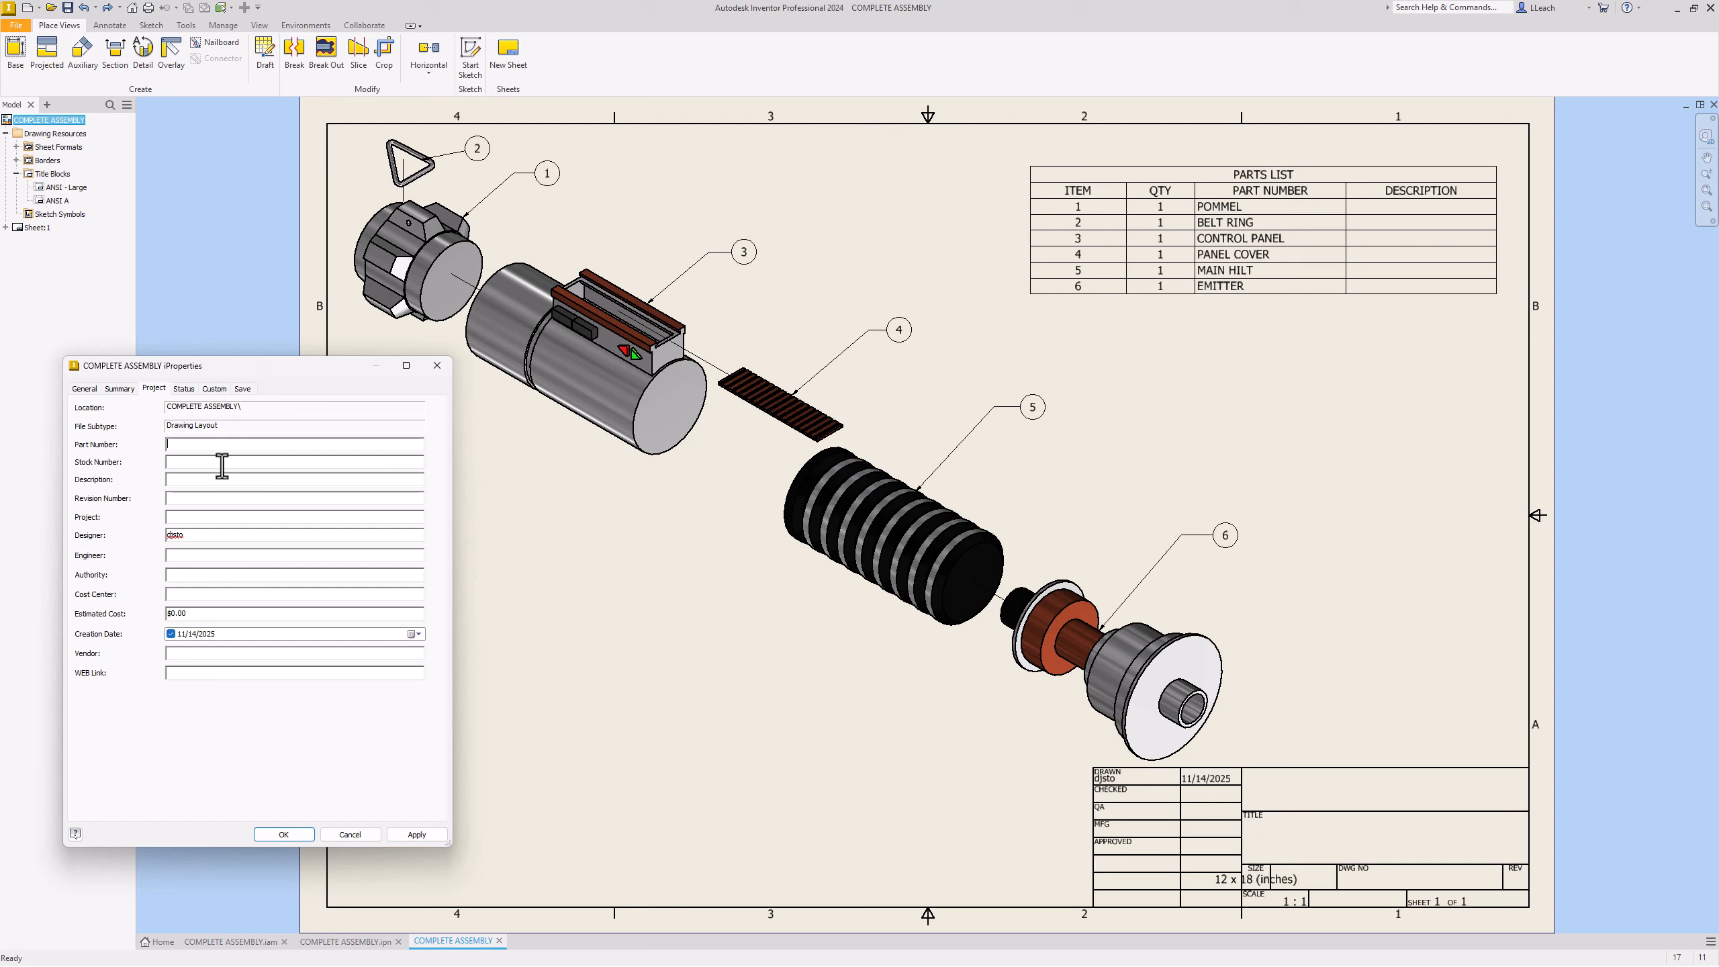
{"action": "left_click", "coordinate": [183, 389]}
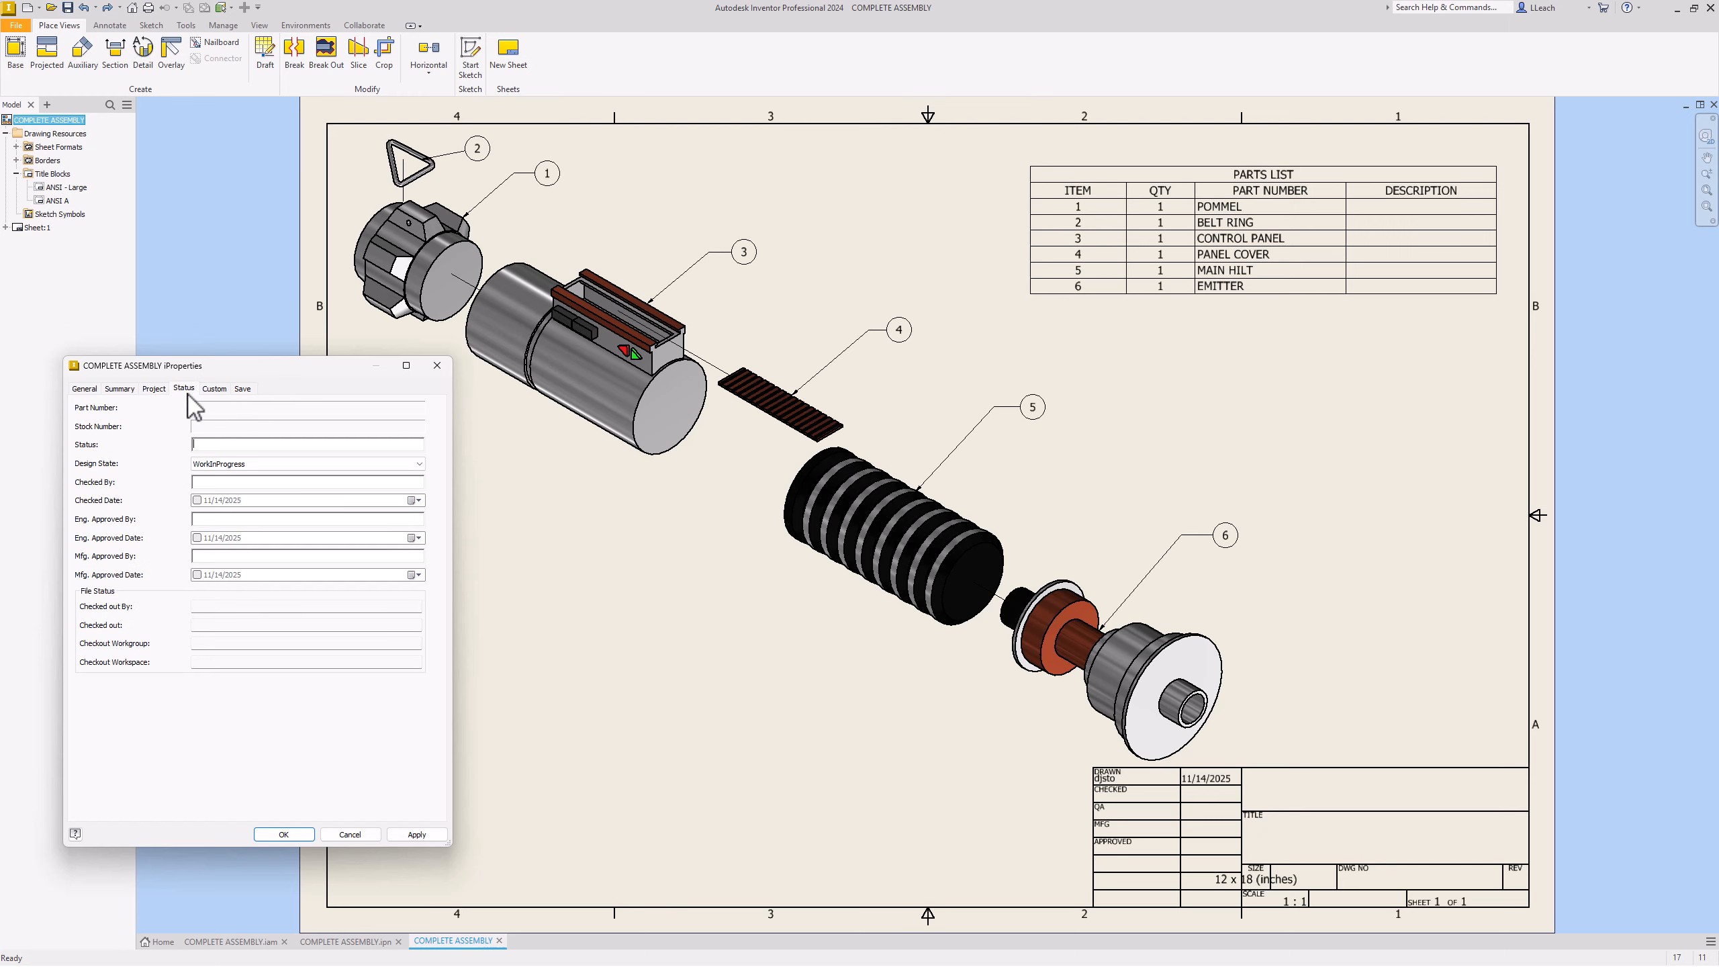
{"action": "left_click", "coordinate": [215, 390]}
{"action": "left_click", "coordinate": [154, 389]}
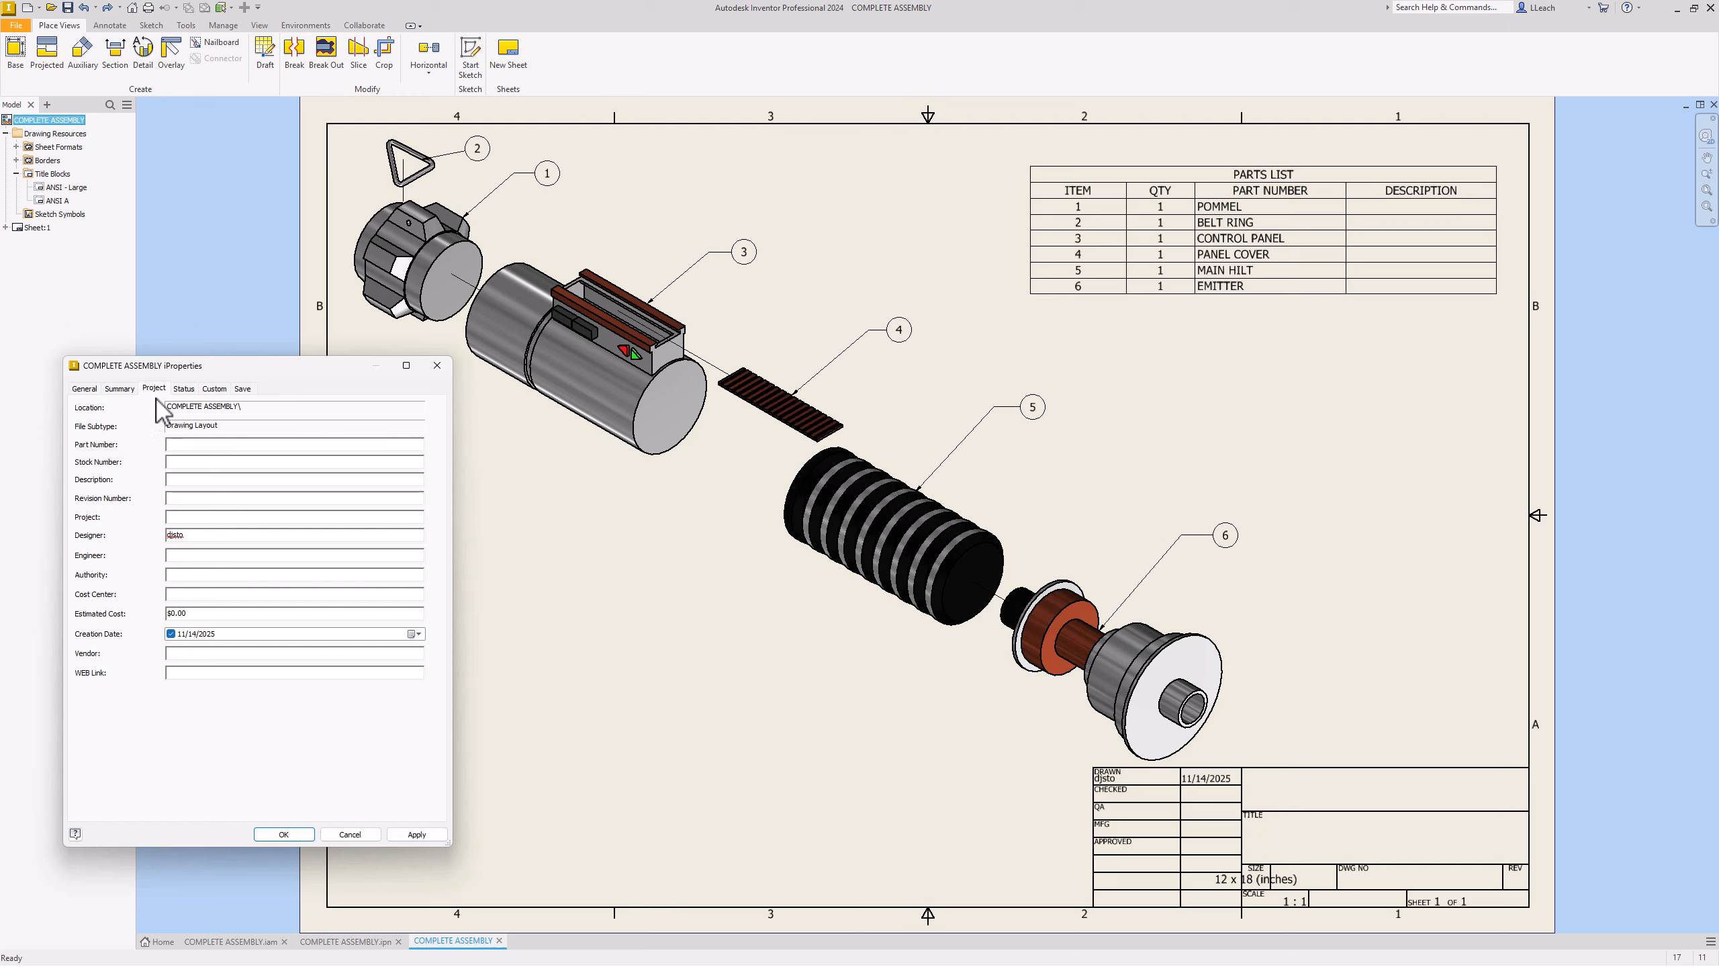
{"action": "left_click", "coordinate": [122, 389]}
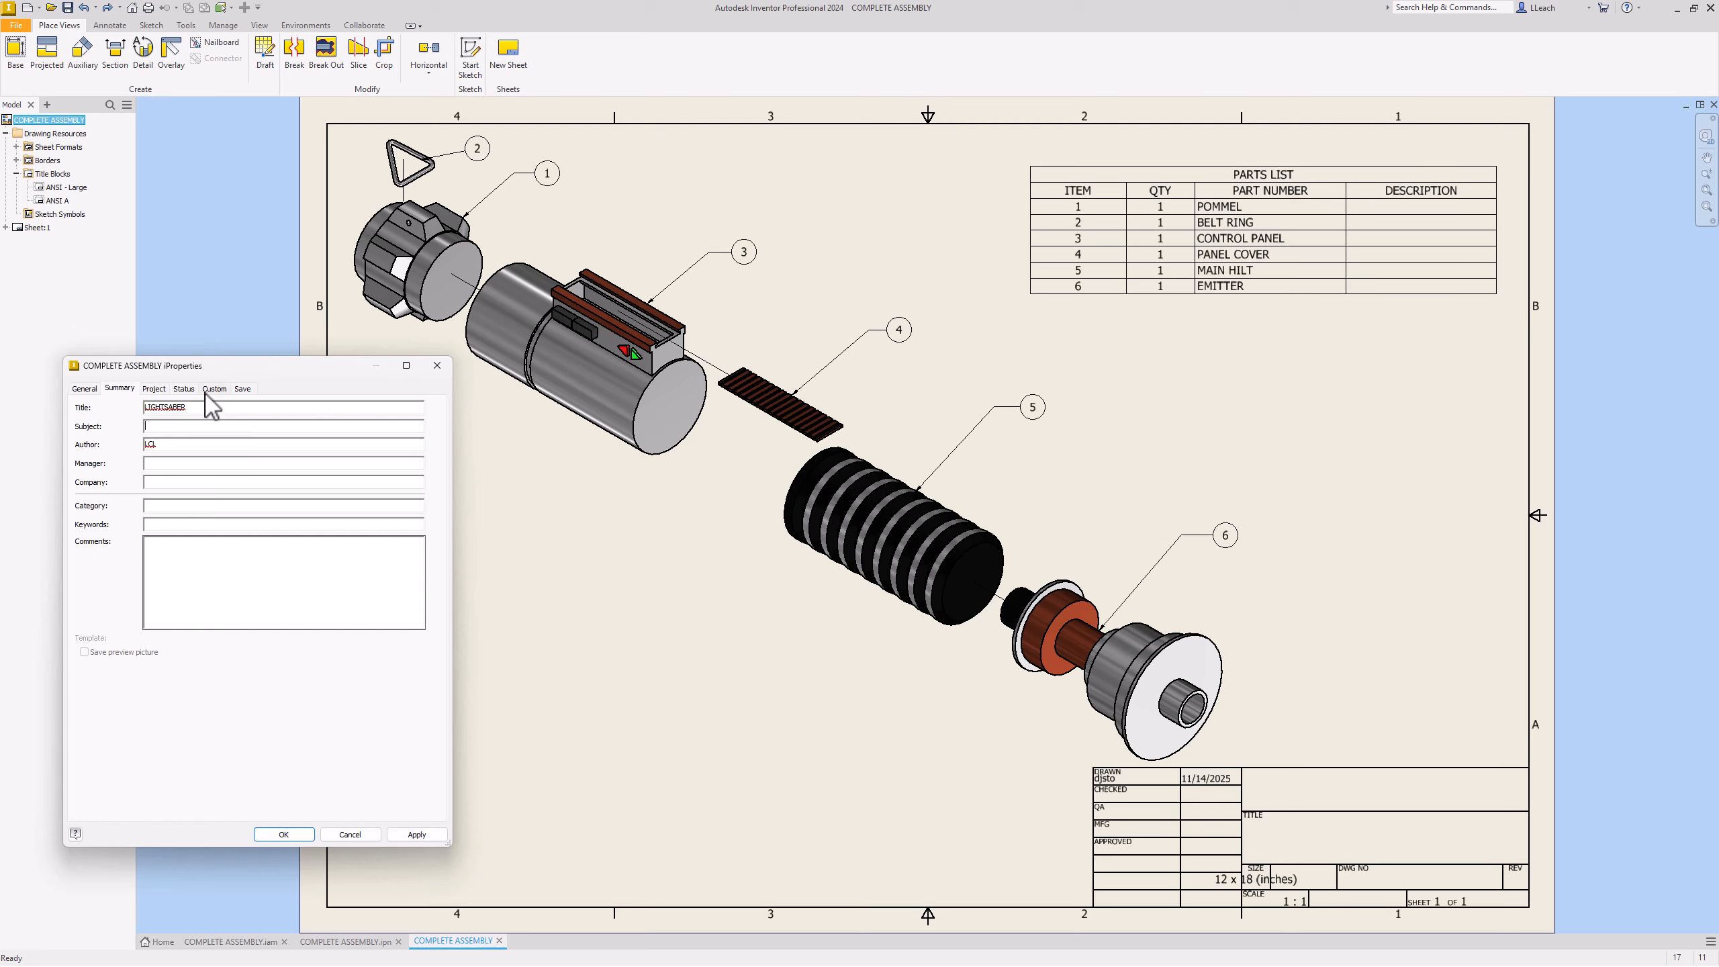
{"action": "left_click", "coordinate": [156, 390]}
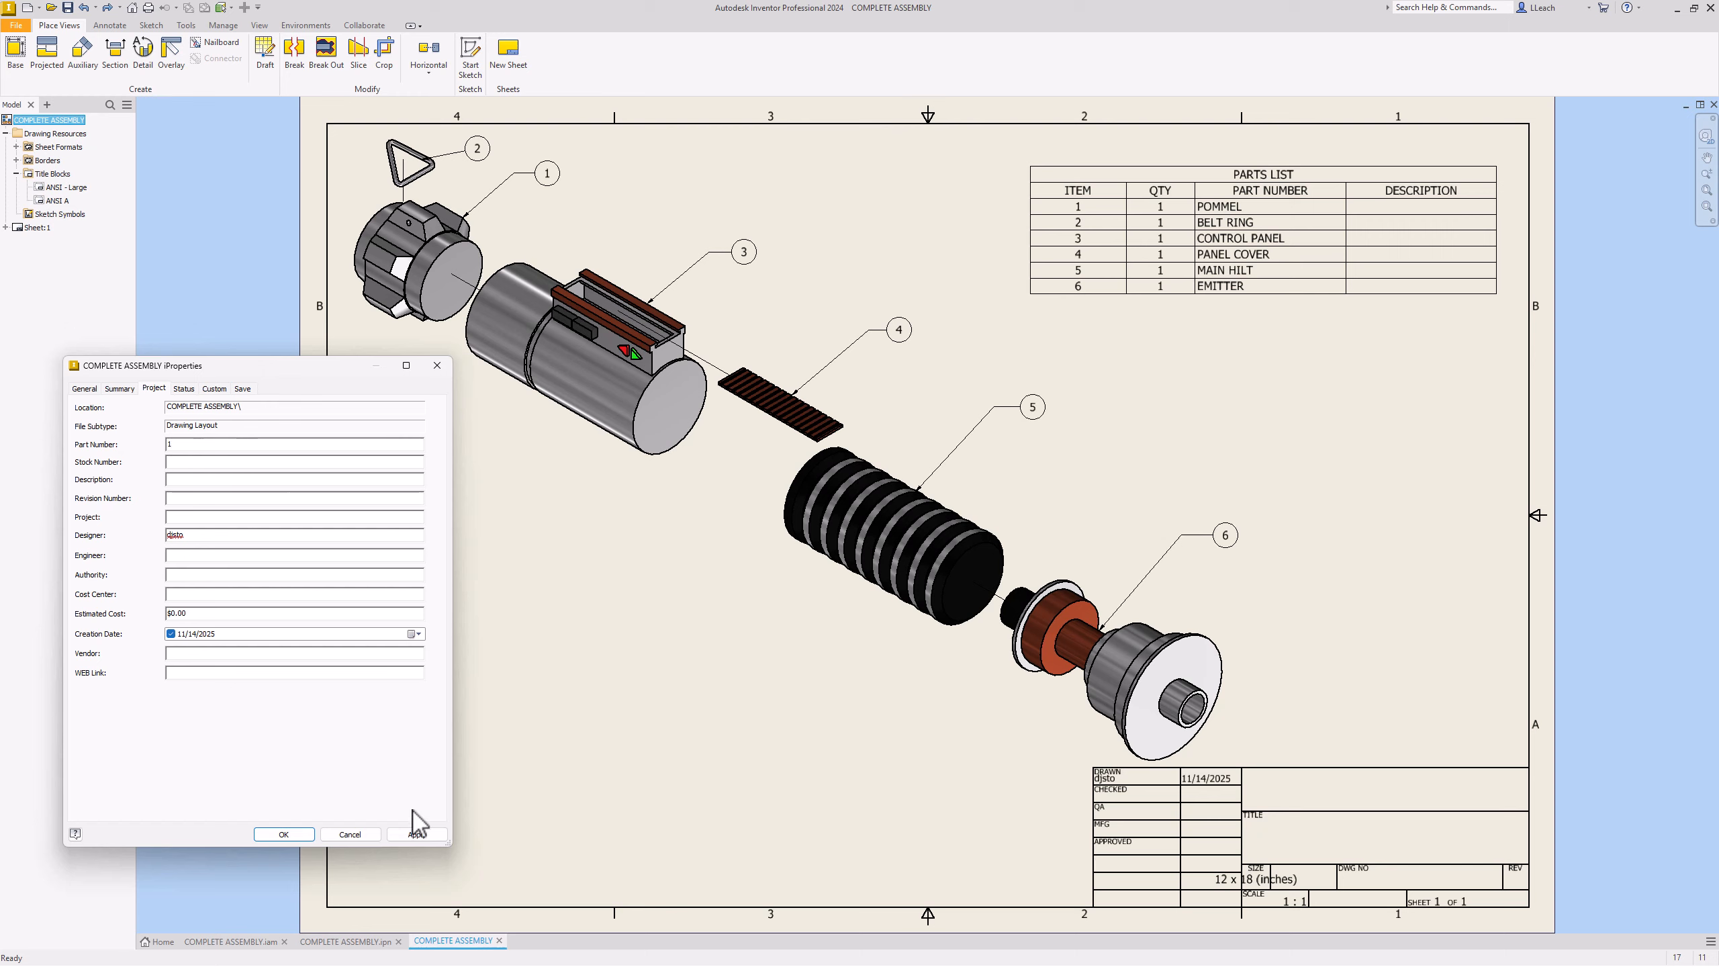
{"action": "left_click", "coordinate": [418, 834]}
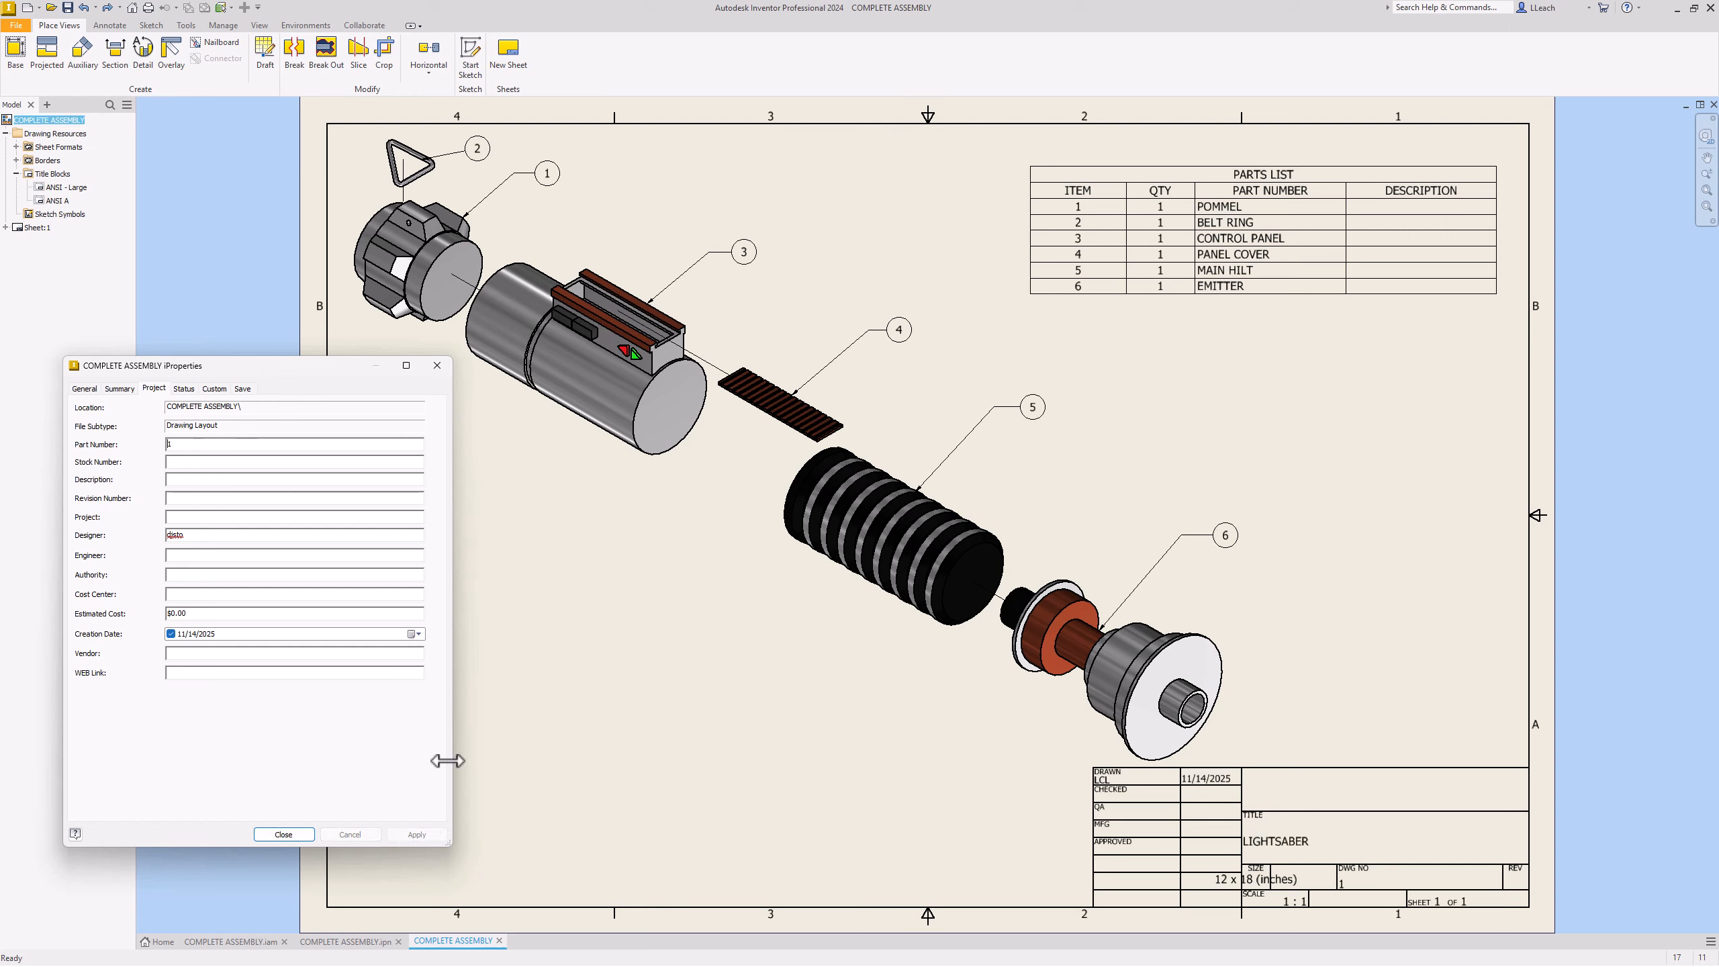
{"action": "left_click", "coordinate": [283, 834]}
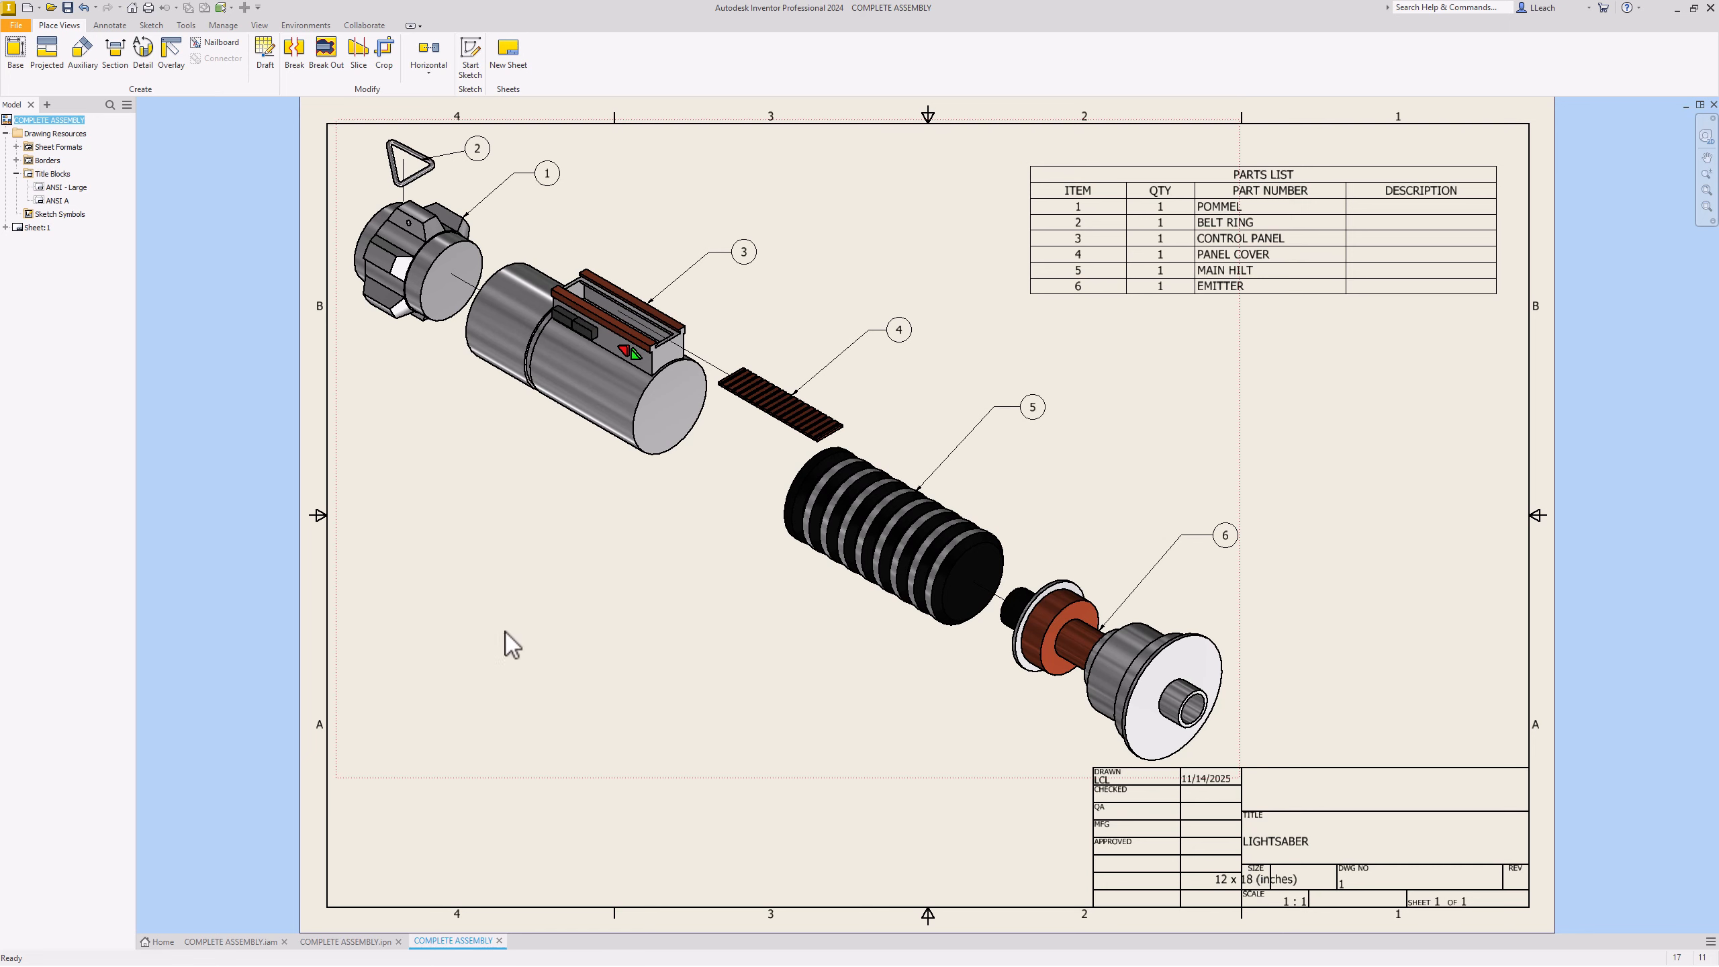
Step: Edit the ANSI A title block, replacing the <Sheet Size> field with B, and save
{"action": "right_click", "coordinate": [58, 199]}
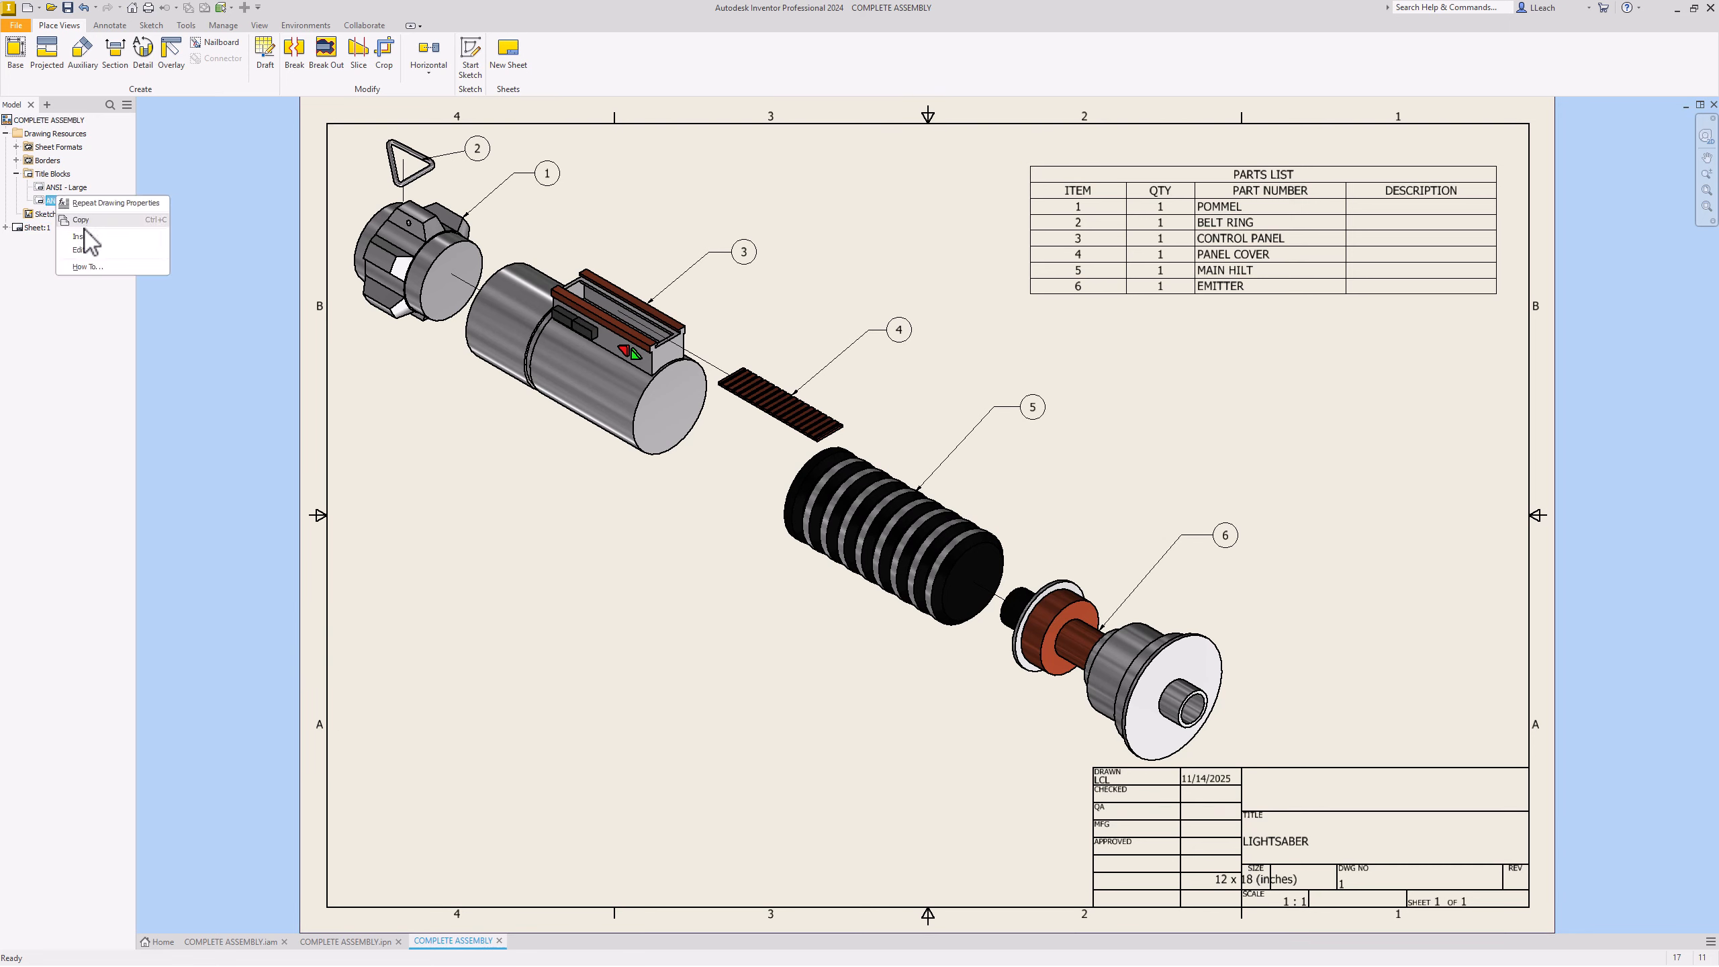
{"action": "left_click", "coordinate": [80, 249]}
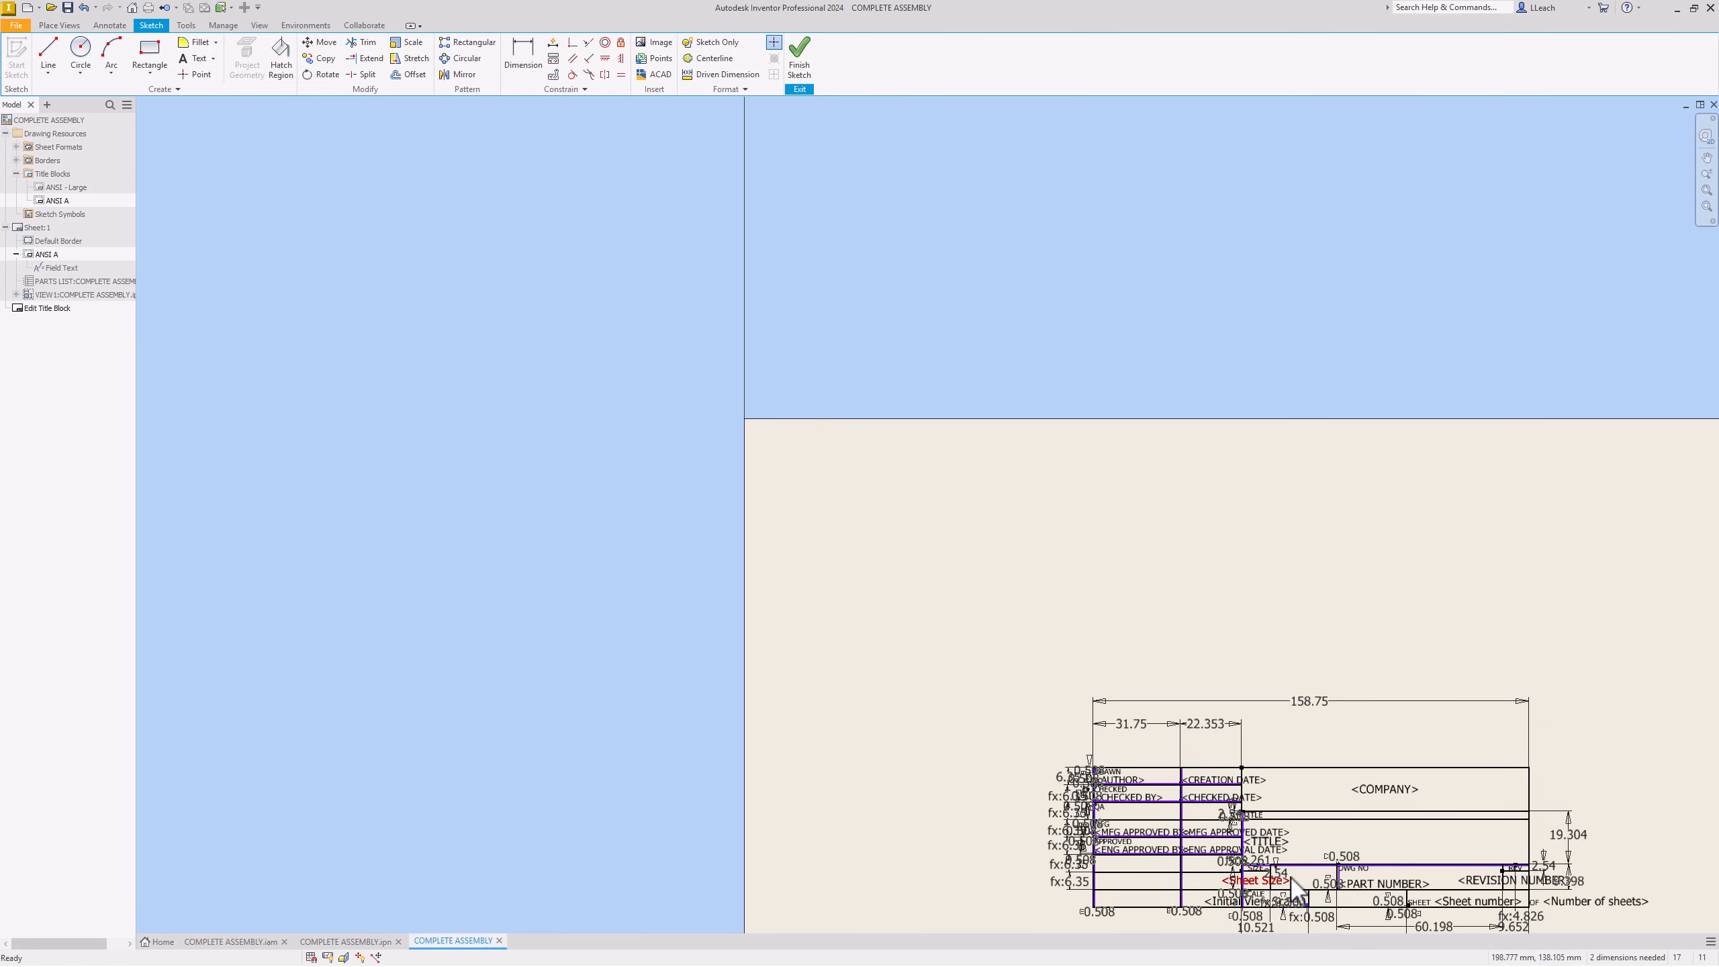
{"action": "scroll", "coordinate": [1237, 875], "scroll_direction": "up", "scroll_amount": 4}
{"action": "scroll", "coordinate": [1255, 860], "scroll_direction": "down", "scroll_amount": 7}
{"action": "middle_click_drag", "start_coordinate": [1265, 856], "coordinate": [1011, 501]}
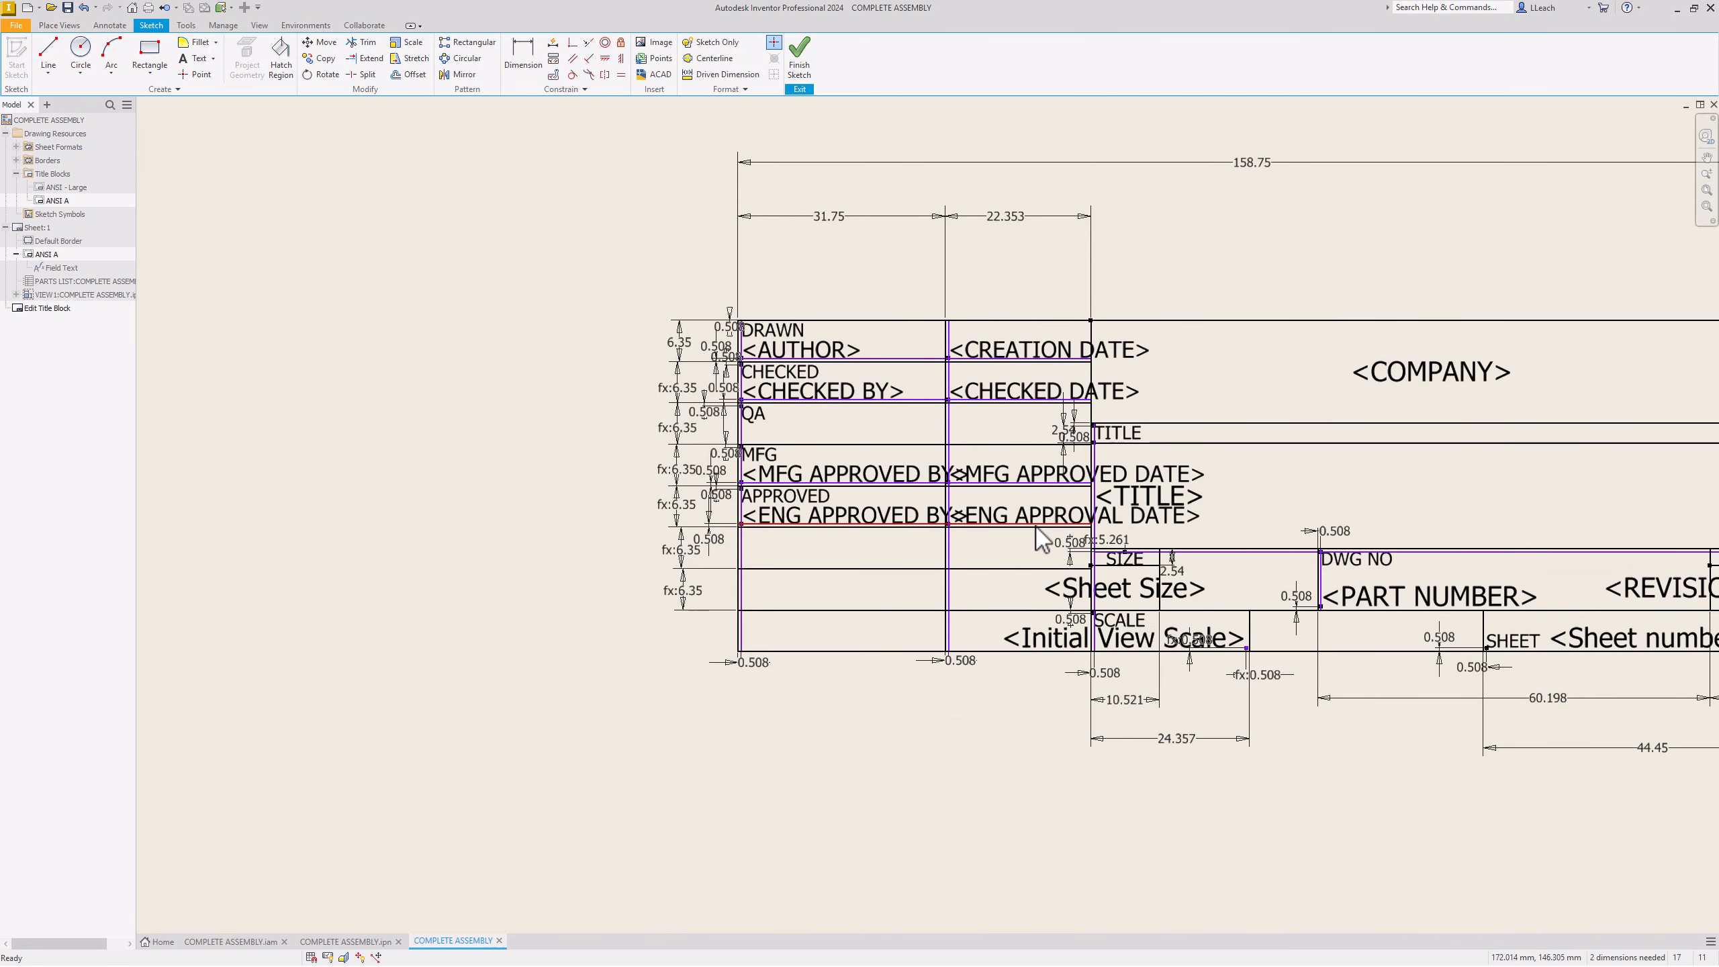
{"action": "left_click", "coordinate": [1132, 599]}
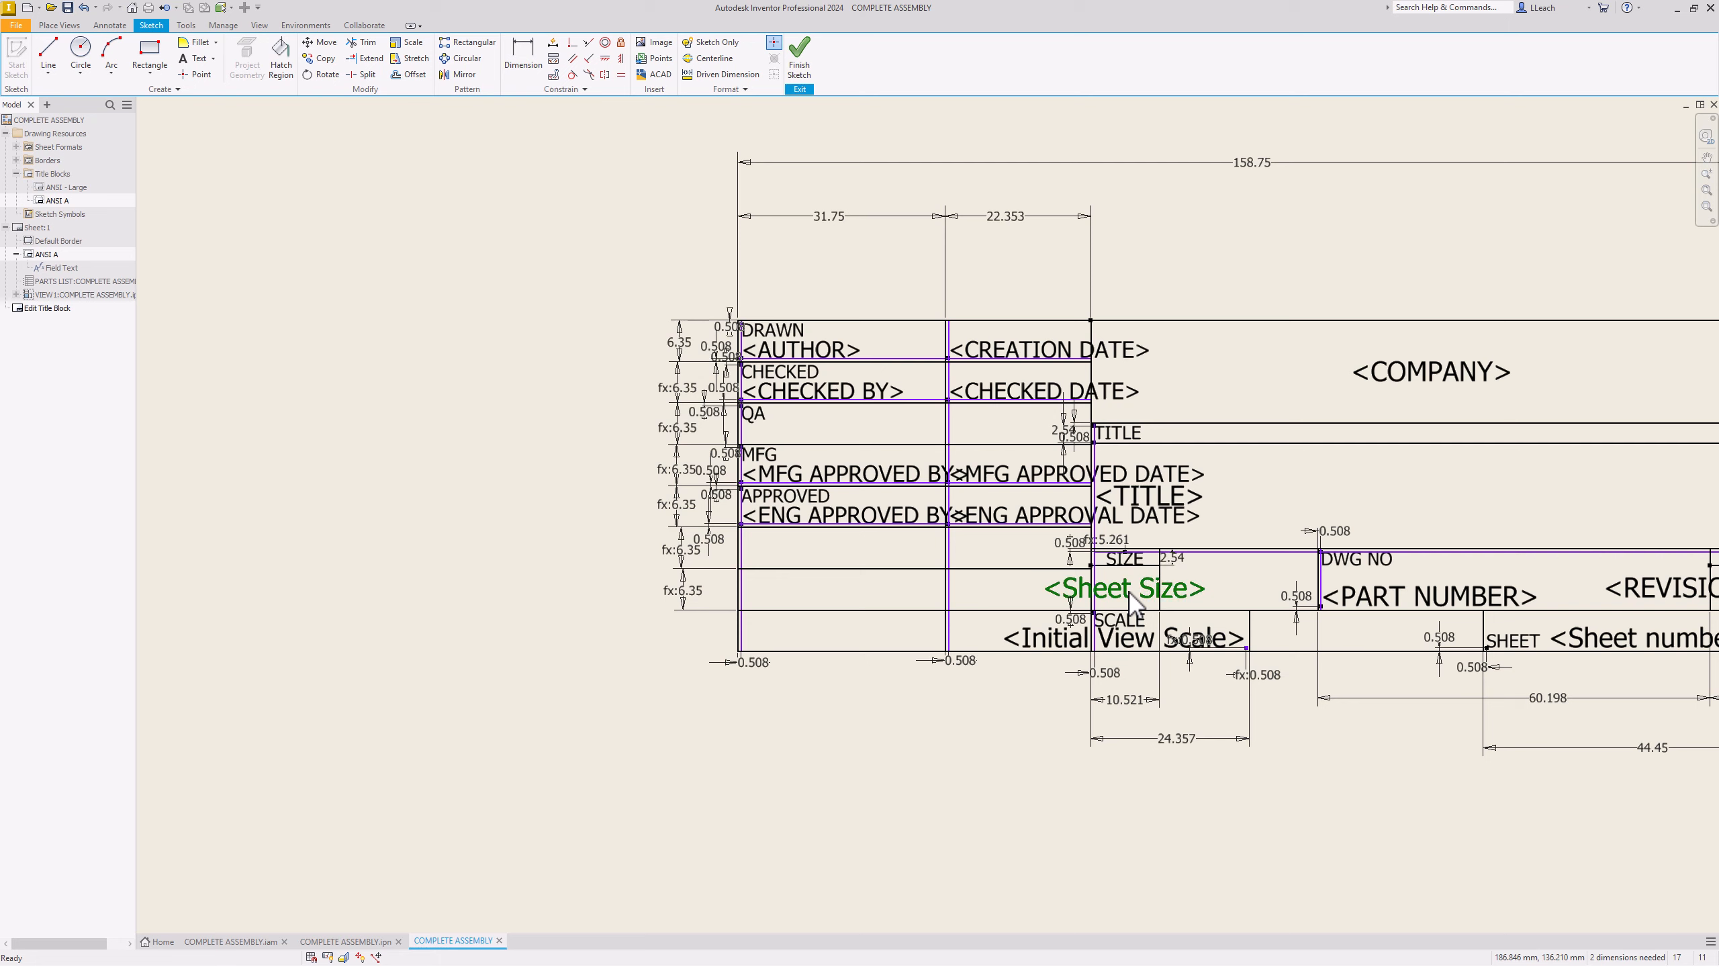
{"action": "left_click_drag", "start_coordinate": [4, 423], "coordinate": [594, 490]}
{"action": "left_click_drag", "start_coordinate": [376, 611], "coordinate": [291, 612]}
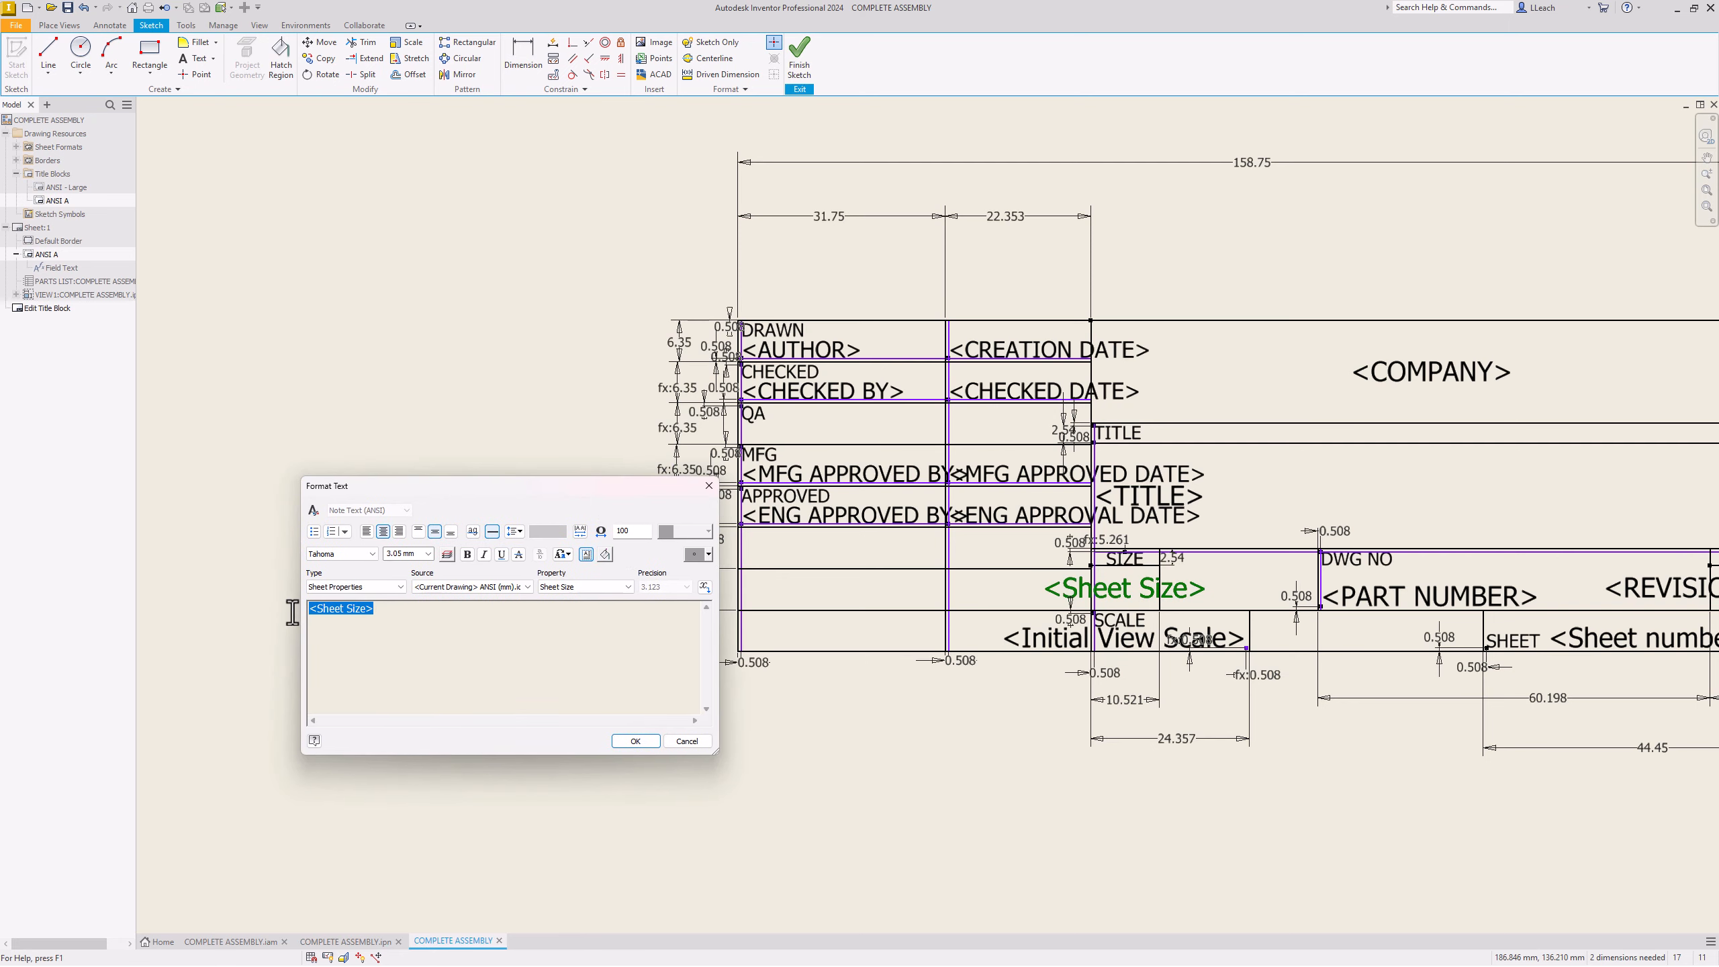
{"action": "type", "text": "b"}
{"action": "left_click", "coordinate": [636, 741]}
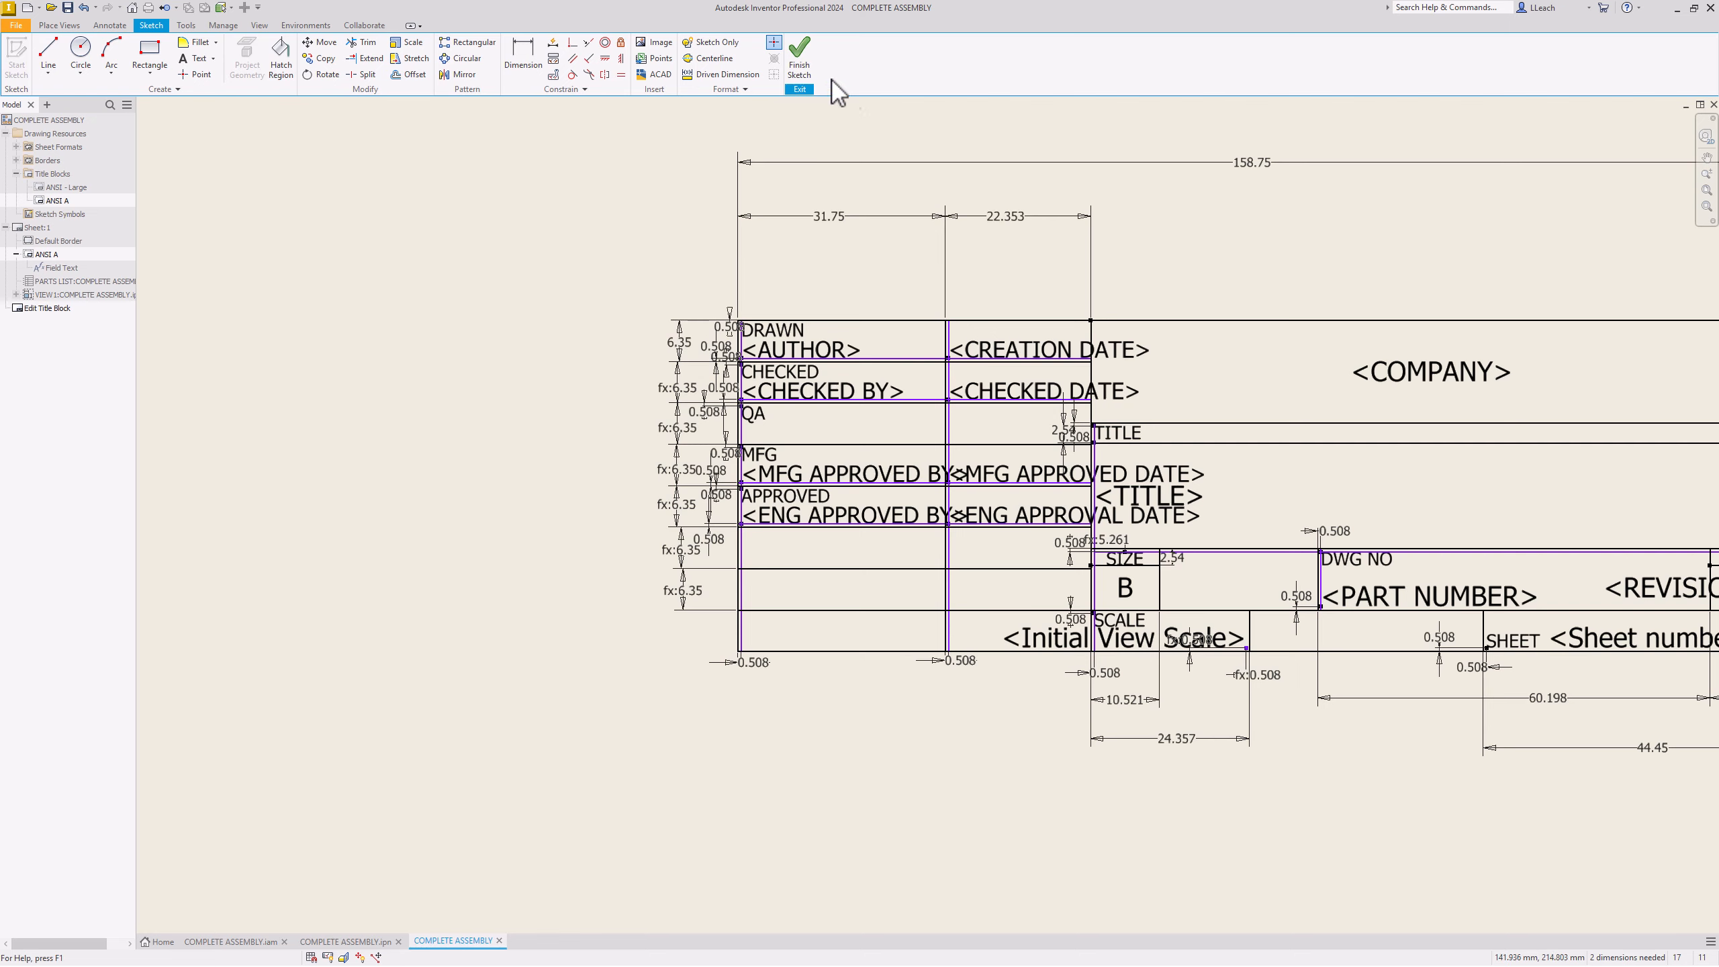
{"action": "left_click", "coordinate": [801, 64]}
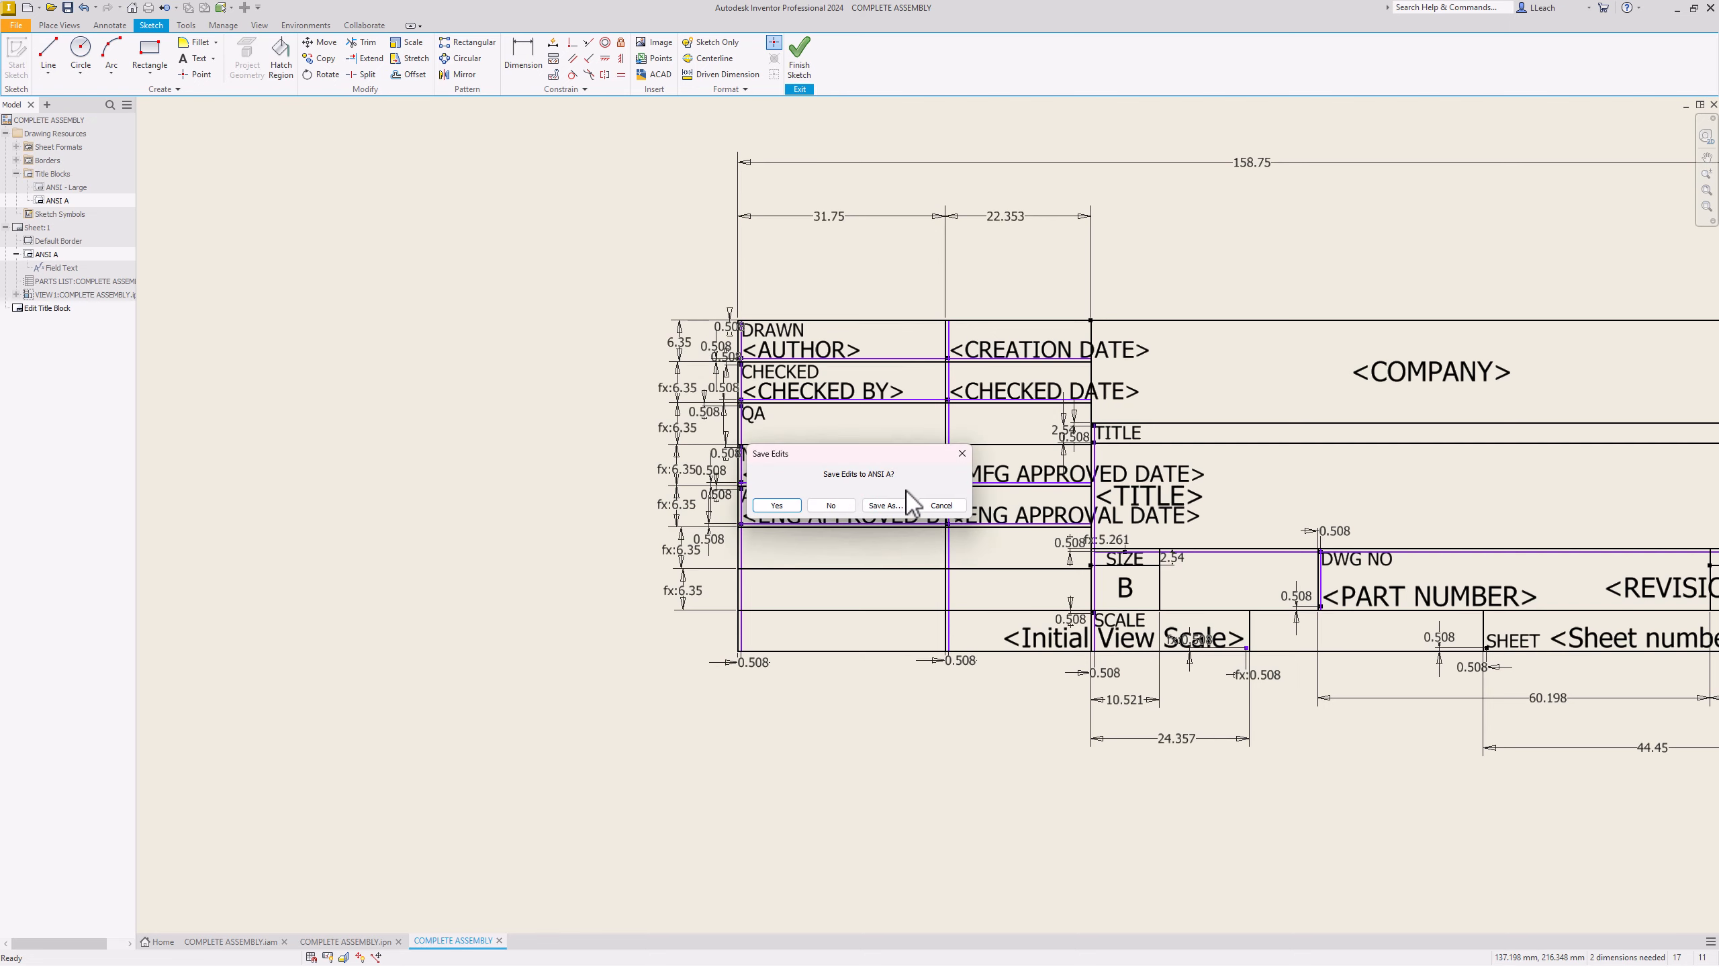
{"action": "left_click", "coordinate": [810, 507]}
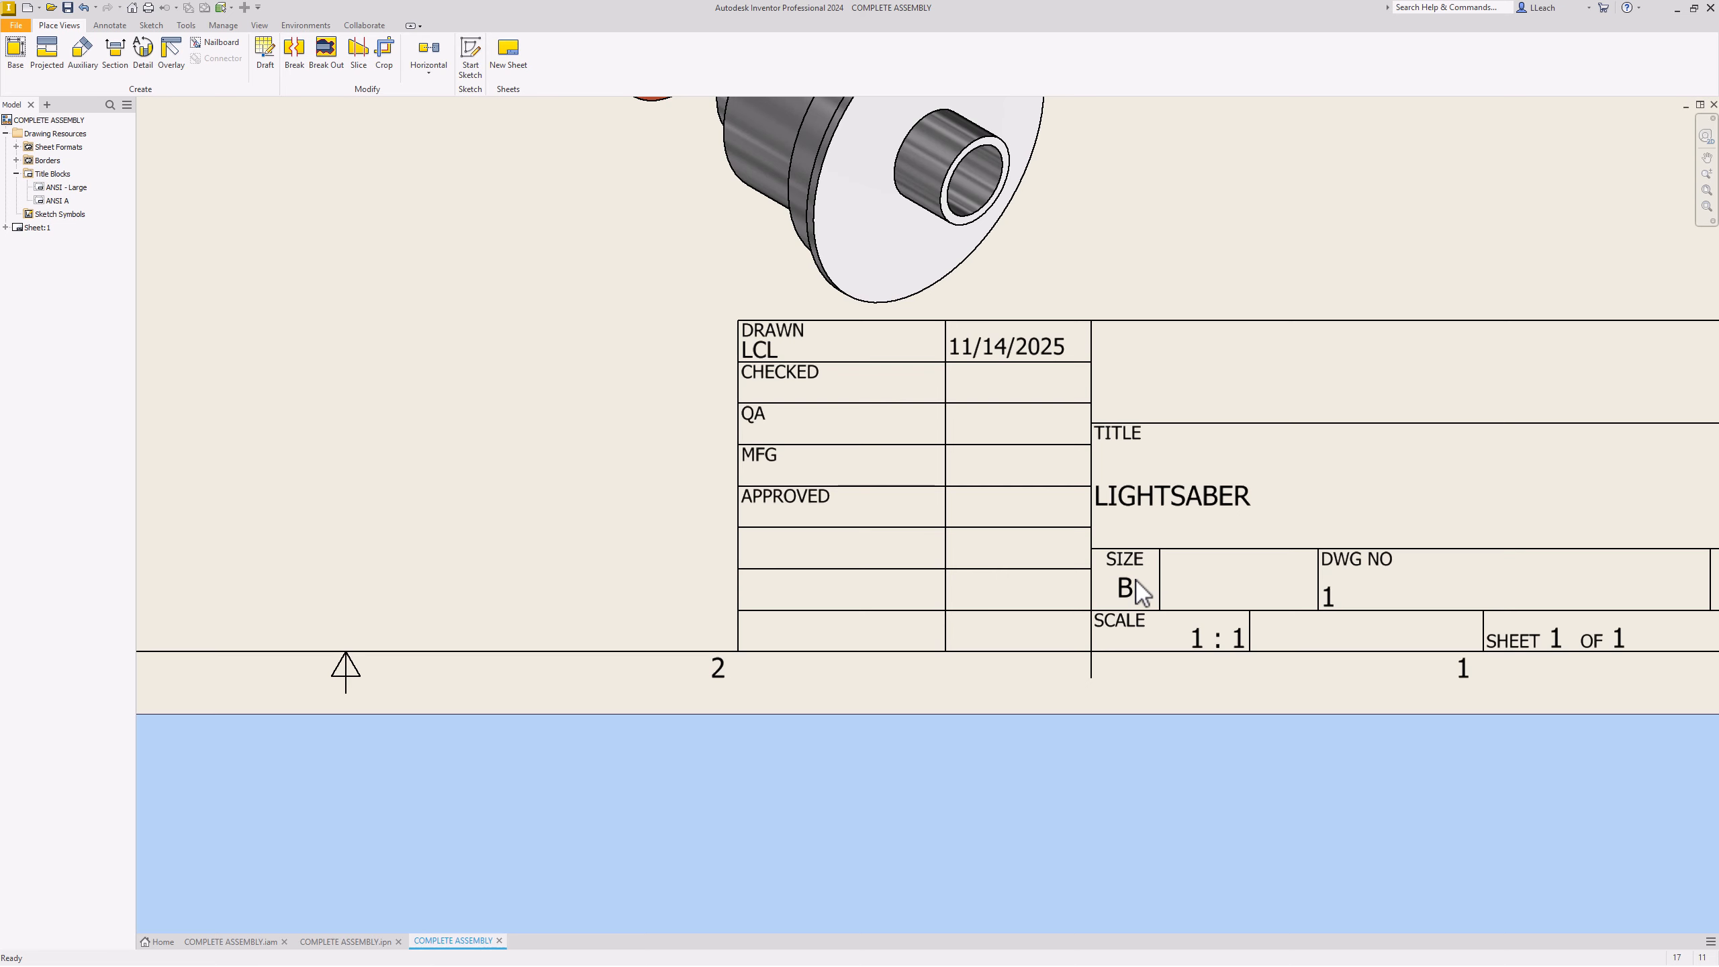
{"action": "scroll", "coordinate": [1135, 572], "scroll_direction": "down", "scroll_amount": 5}
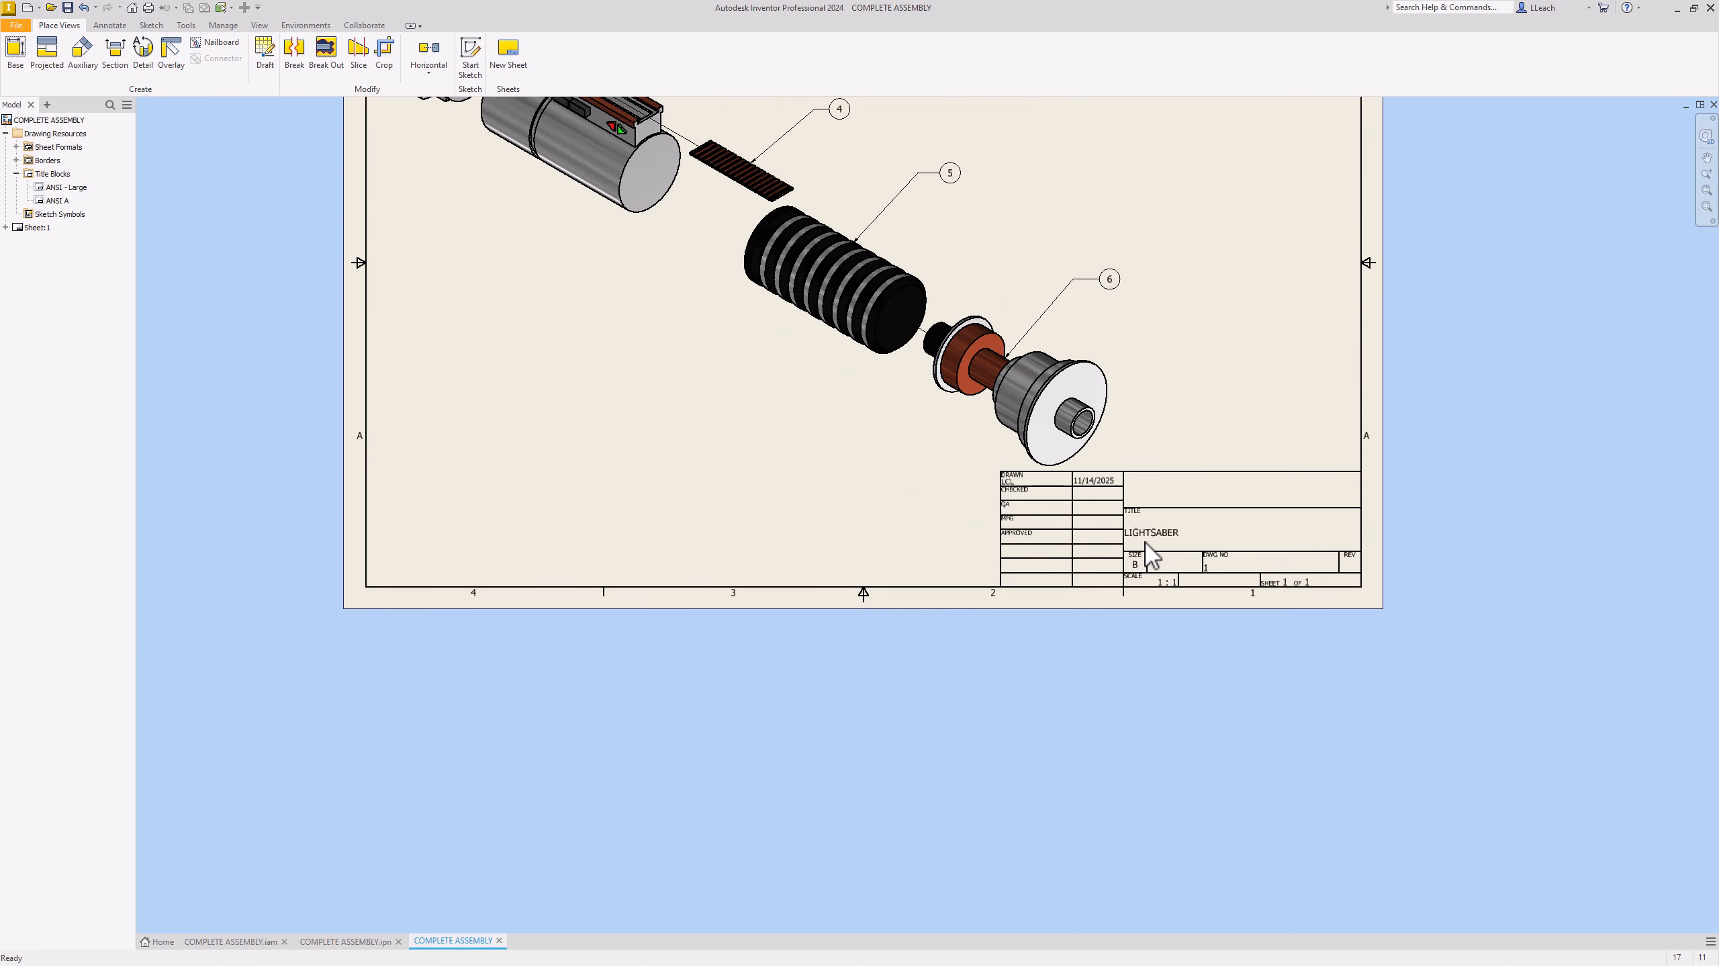
{"action": "mouse_move", "coordinate": [1132, 499]}
{"action": "middle_mouse_down"}
{"action": "mouse_move", "coordinate": [1159, 782]}
{"action": "mouse_move", "coordinate": [1153, 748]}
{"action": "middle_mouse_up"}
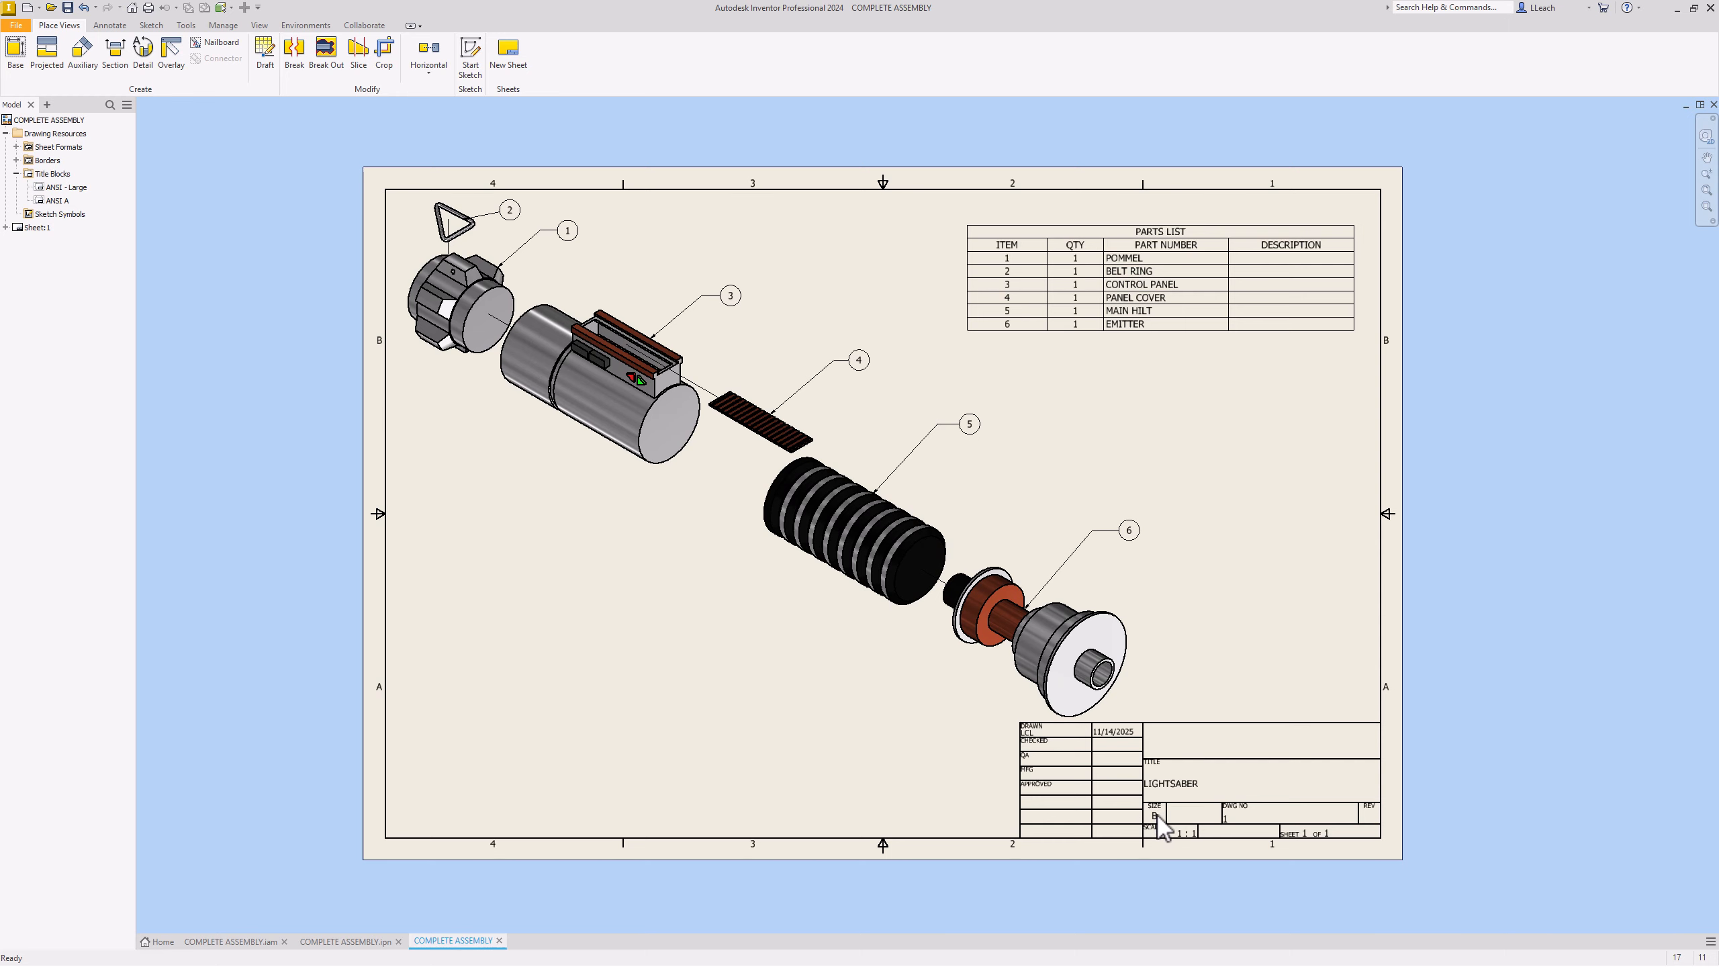
{"action": "scroll", "coordinate": [1159, 825], "scroll_direction": "up", "scroll_amount": 3}
{"action": "scroll", "coordinate": [1143, 810], "scroll_direction": "down", "scroll_amount": 2}
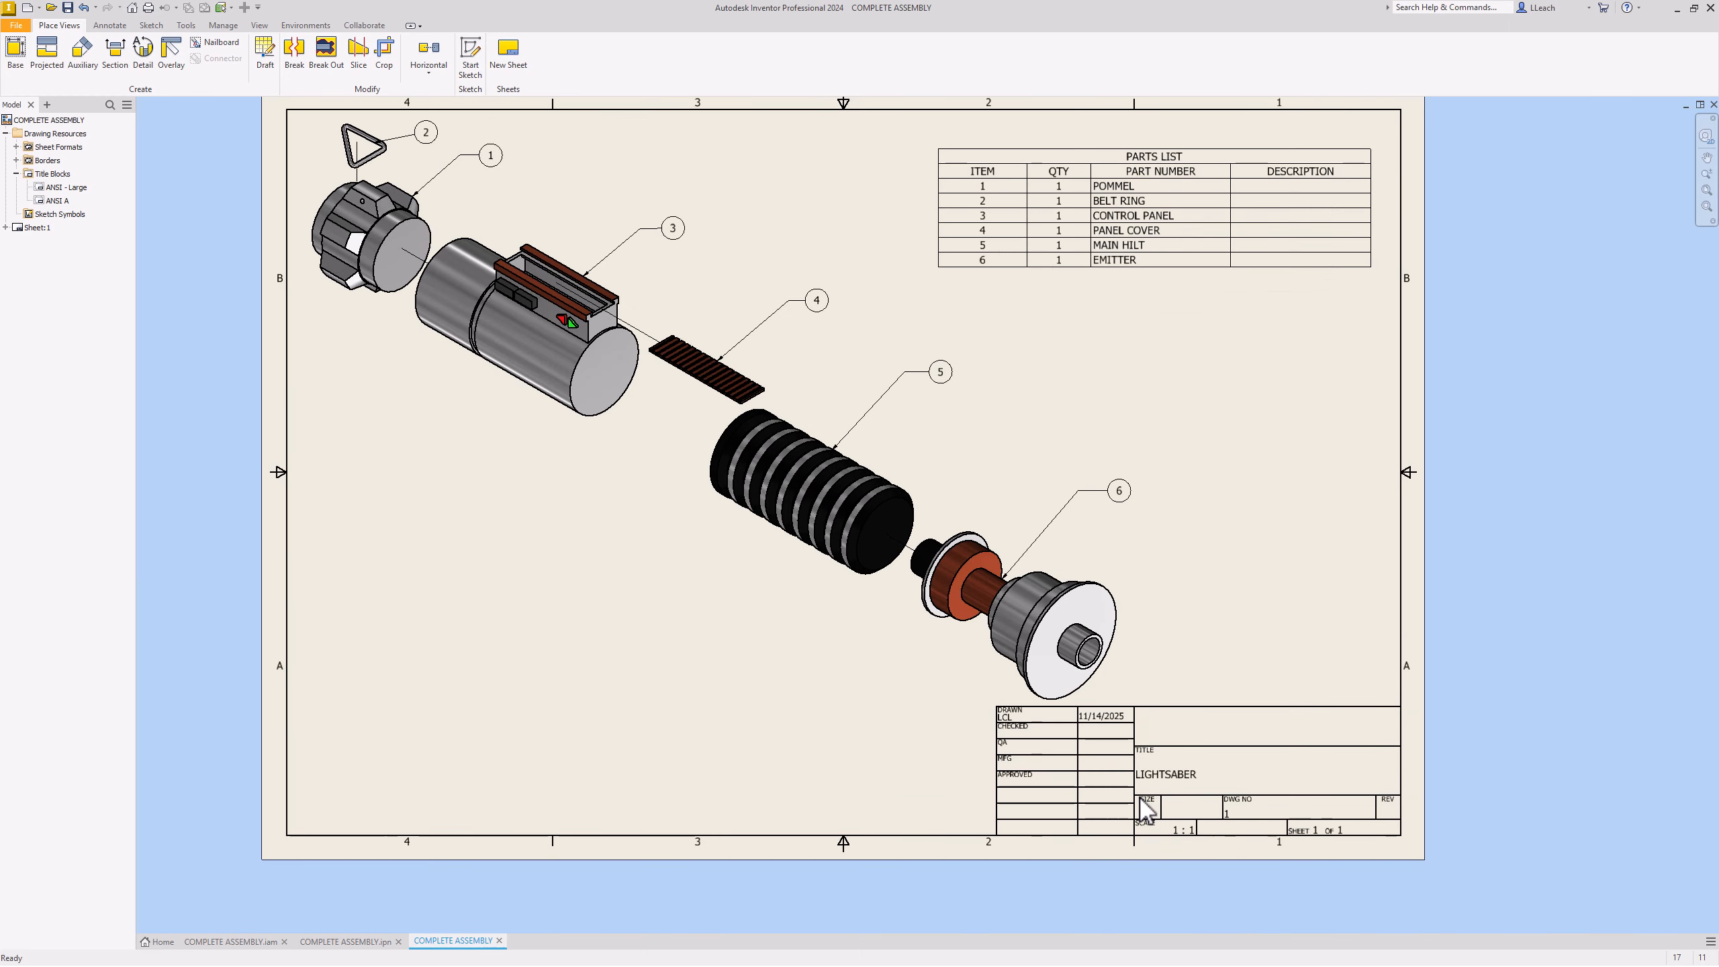
{"action": "middle_click_drag", "start_coordinate": [1141, 794], "coordinate": [1136, 806]}
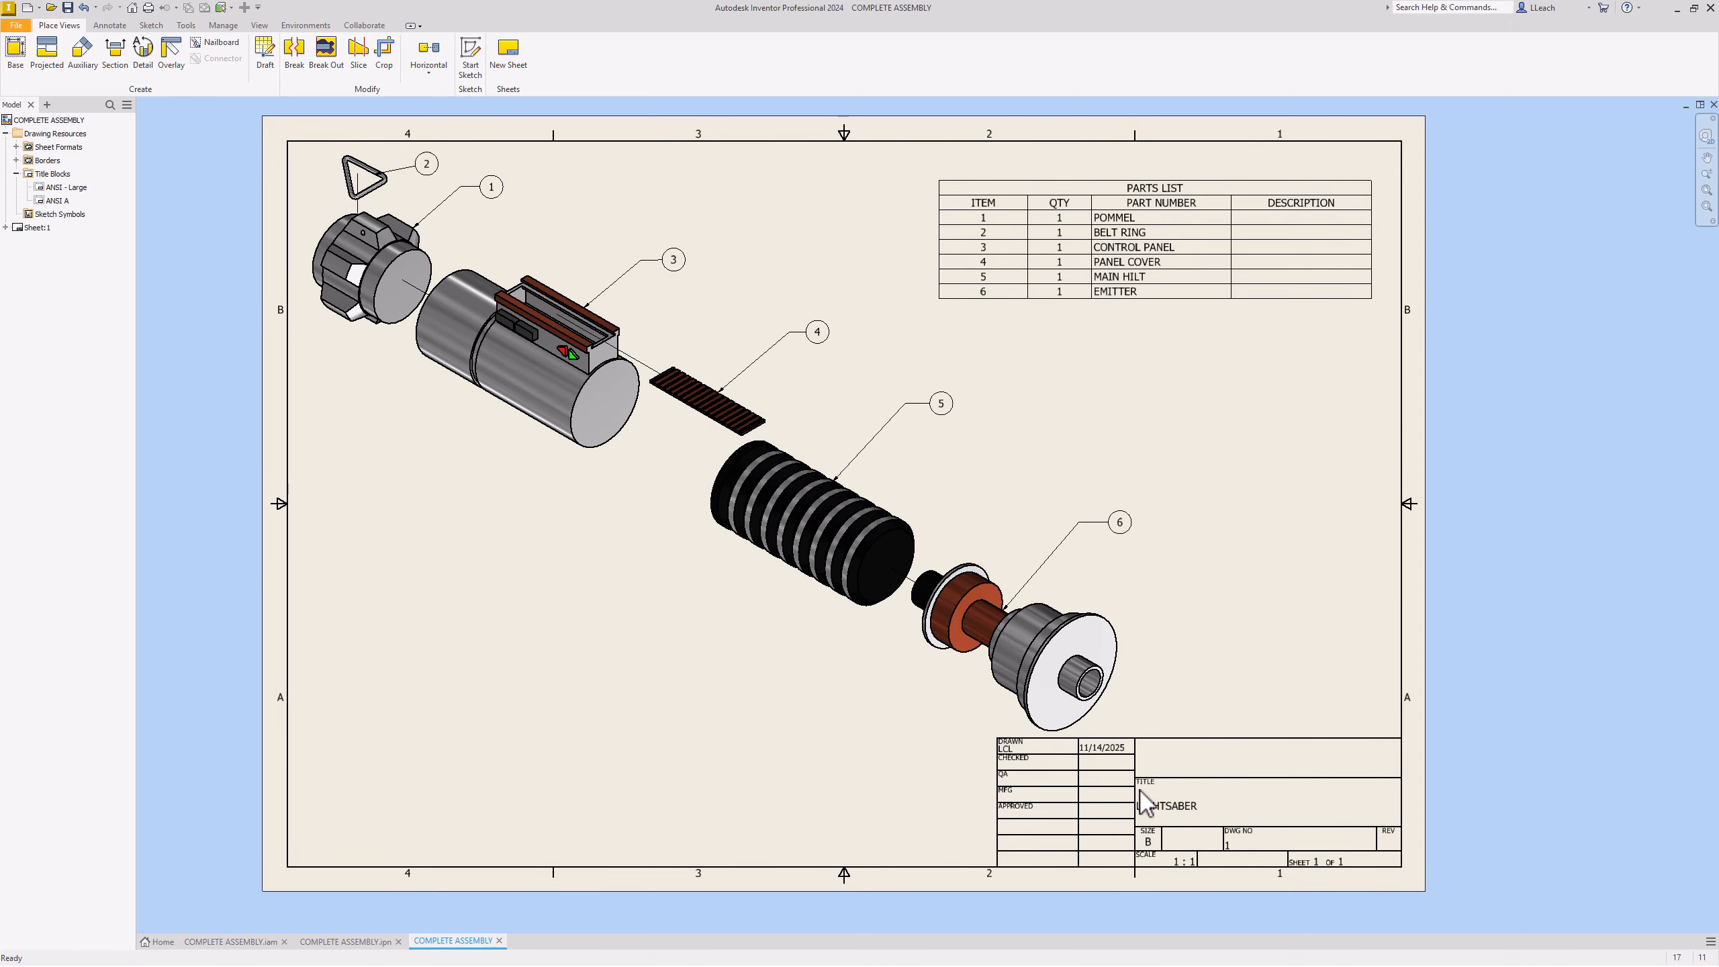
{"action": "middle_click_drag", "start_coordinate": [1128, 670], "coordinate": [1128, 676]}
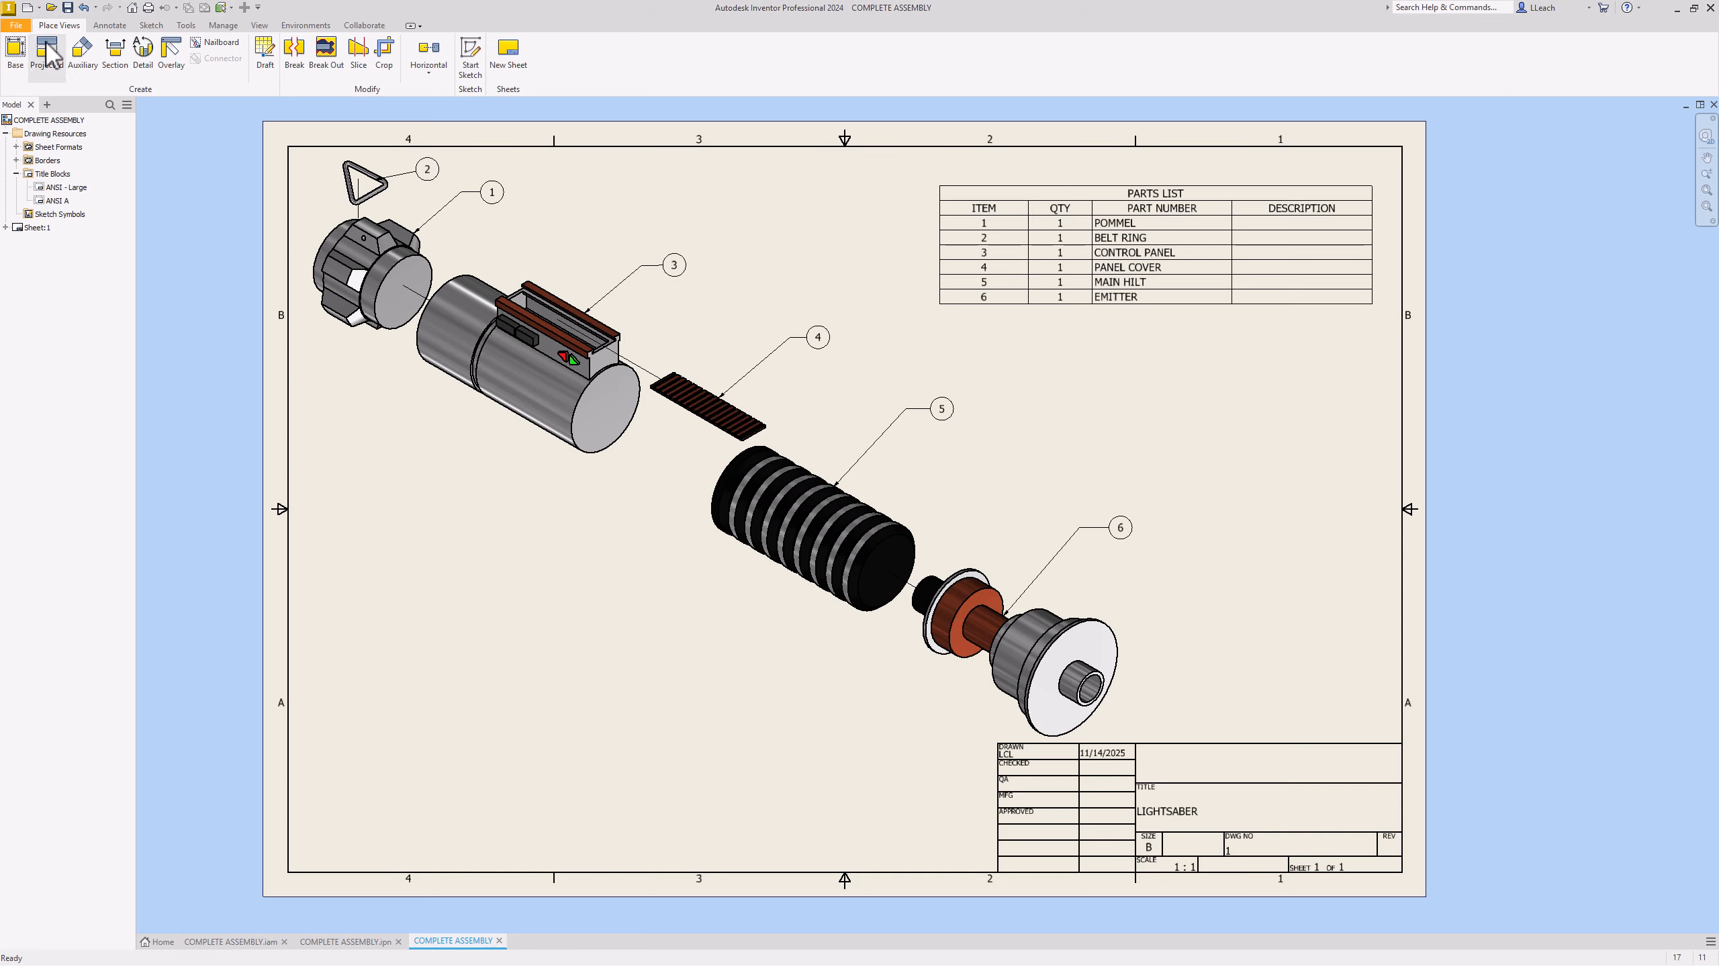
Step: Export the drawing sheet as a PNG image, COMPLETE ASSEMBLY.png
{"action": "left_click", "coordinate": [14, 27]}
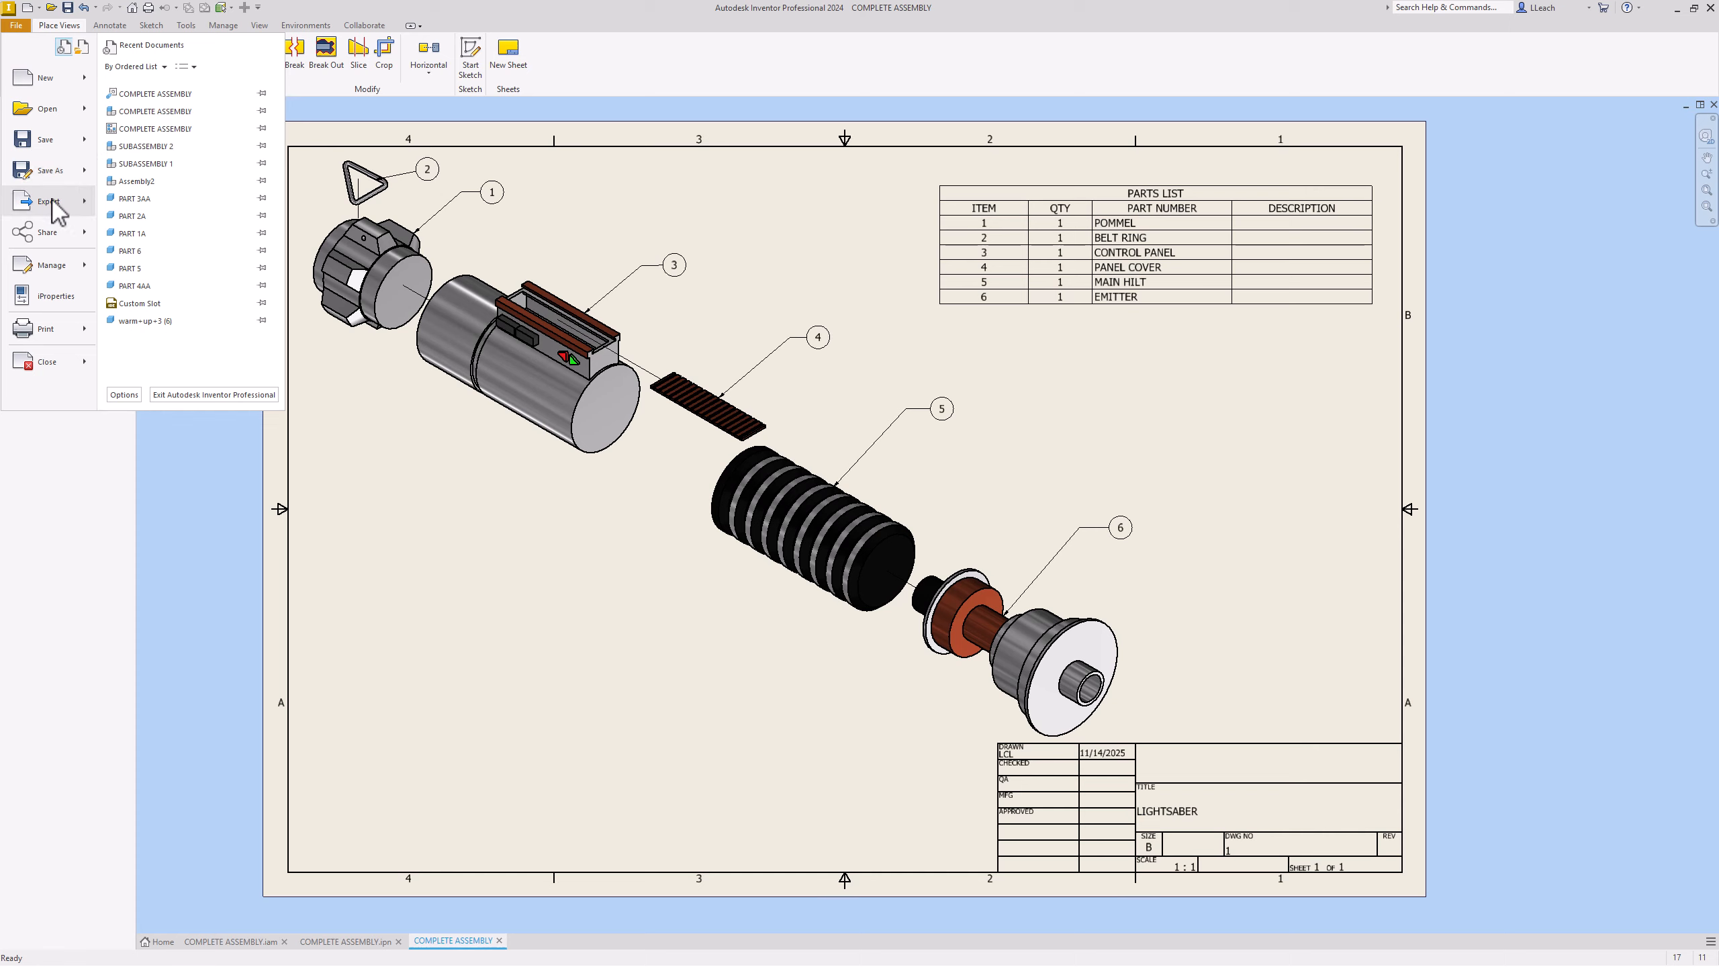
{"action": "mouse_move", "coordinate": [59, 213]}
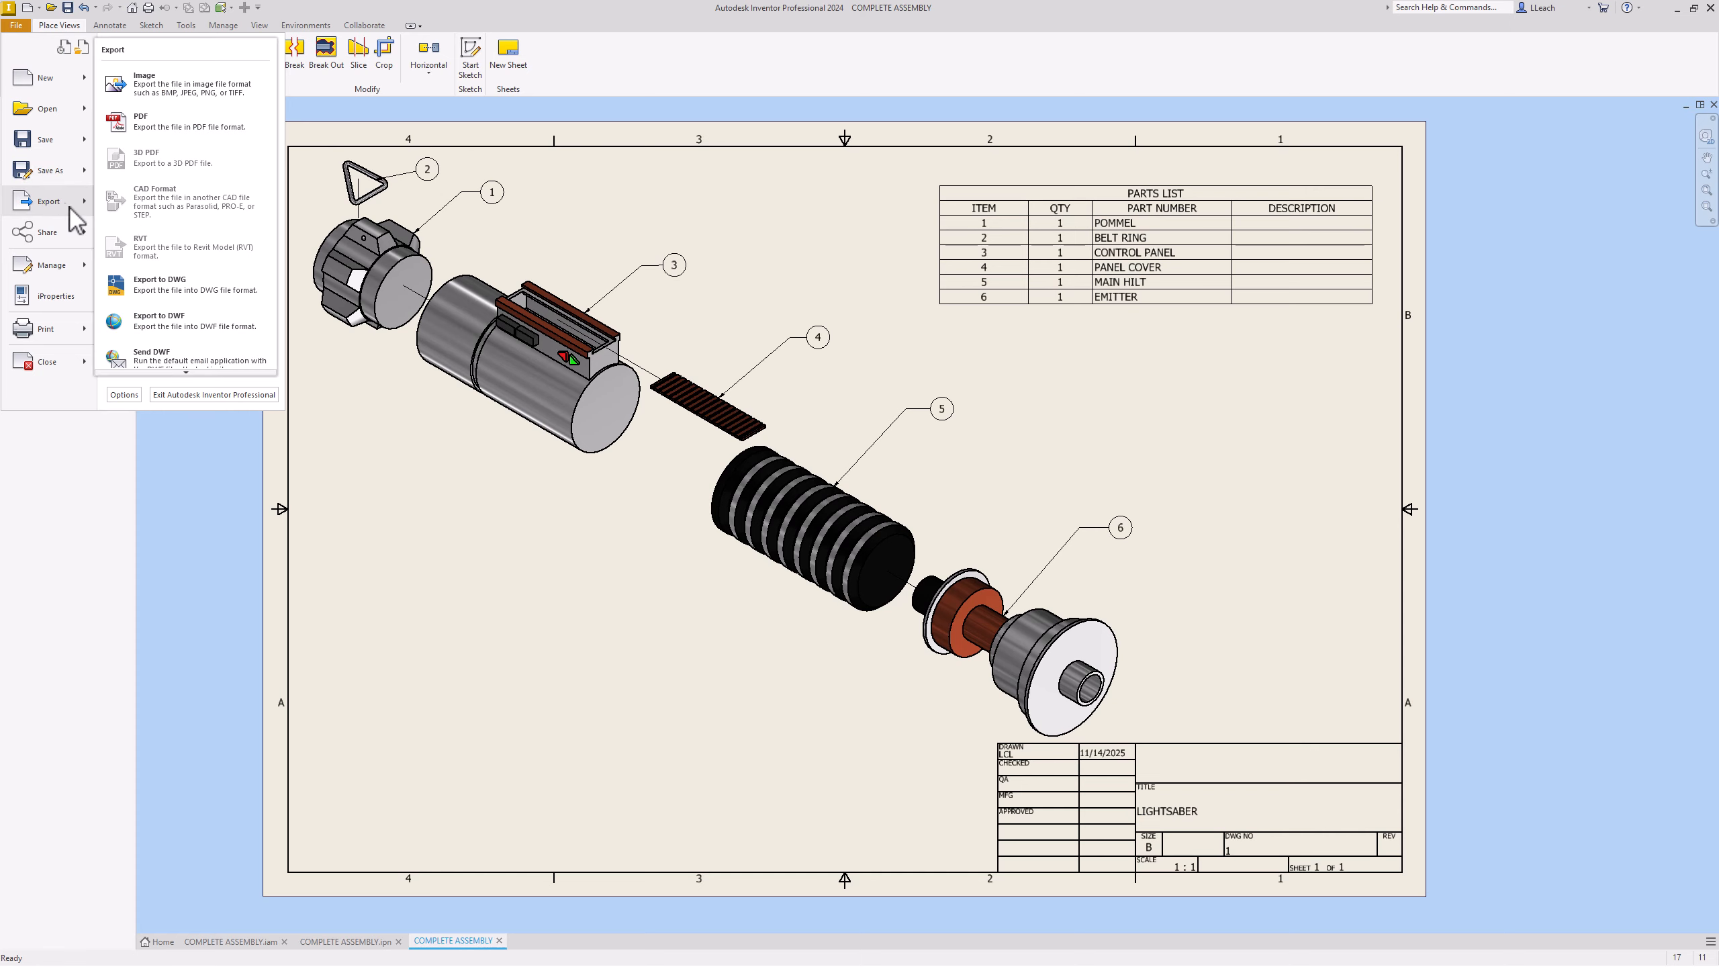
{"action": "left_click", "coordinate": [171, 100]}
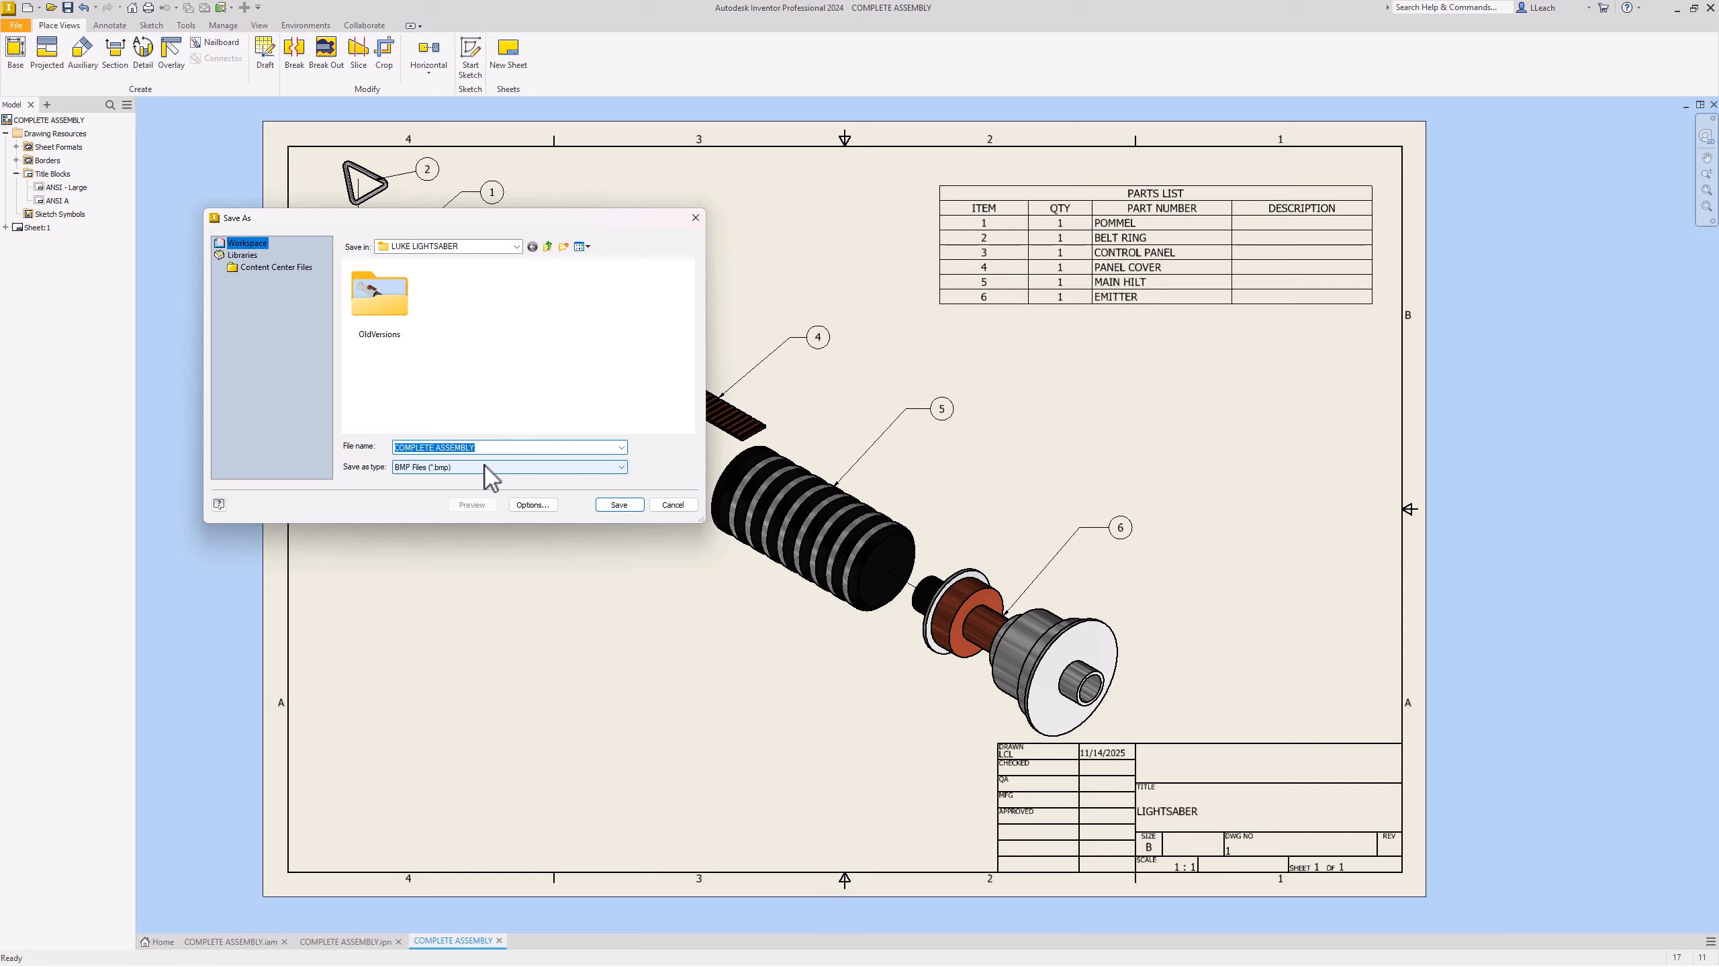
{"action": "left_click", "coordinate": [493, 479]}
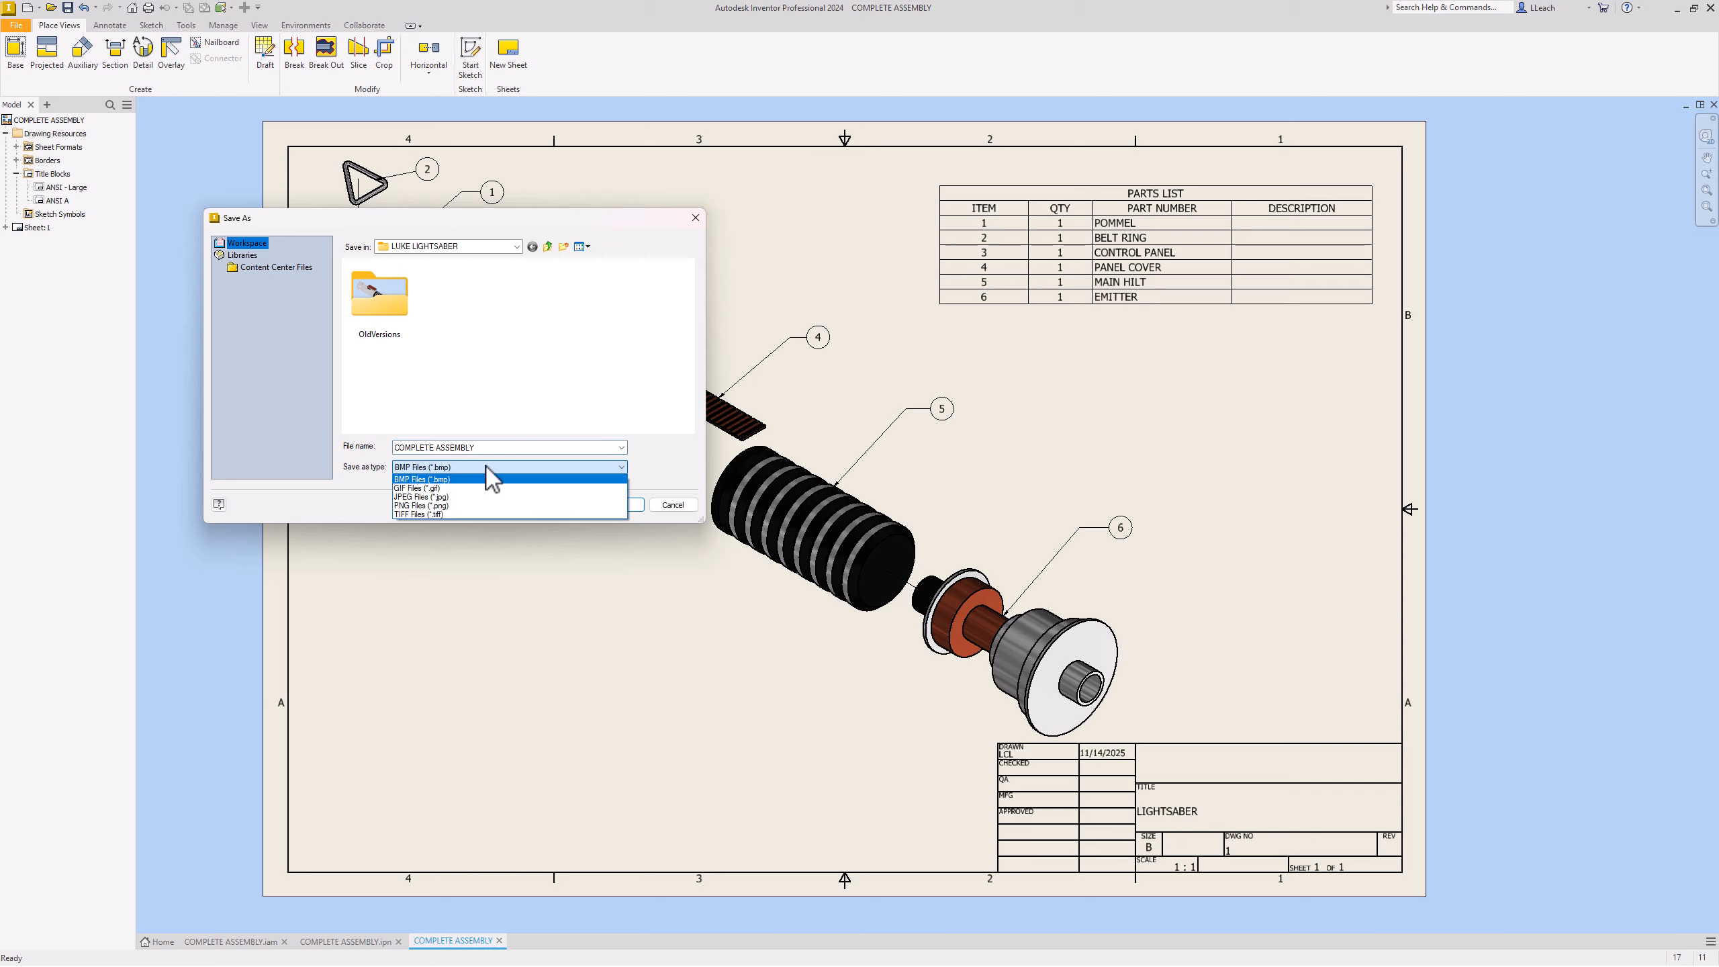
{"action": "left_click", "coordinate": [435, 510]}
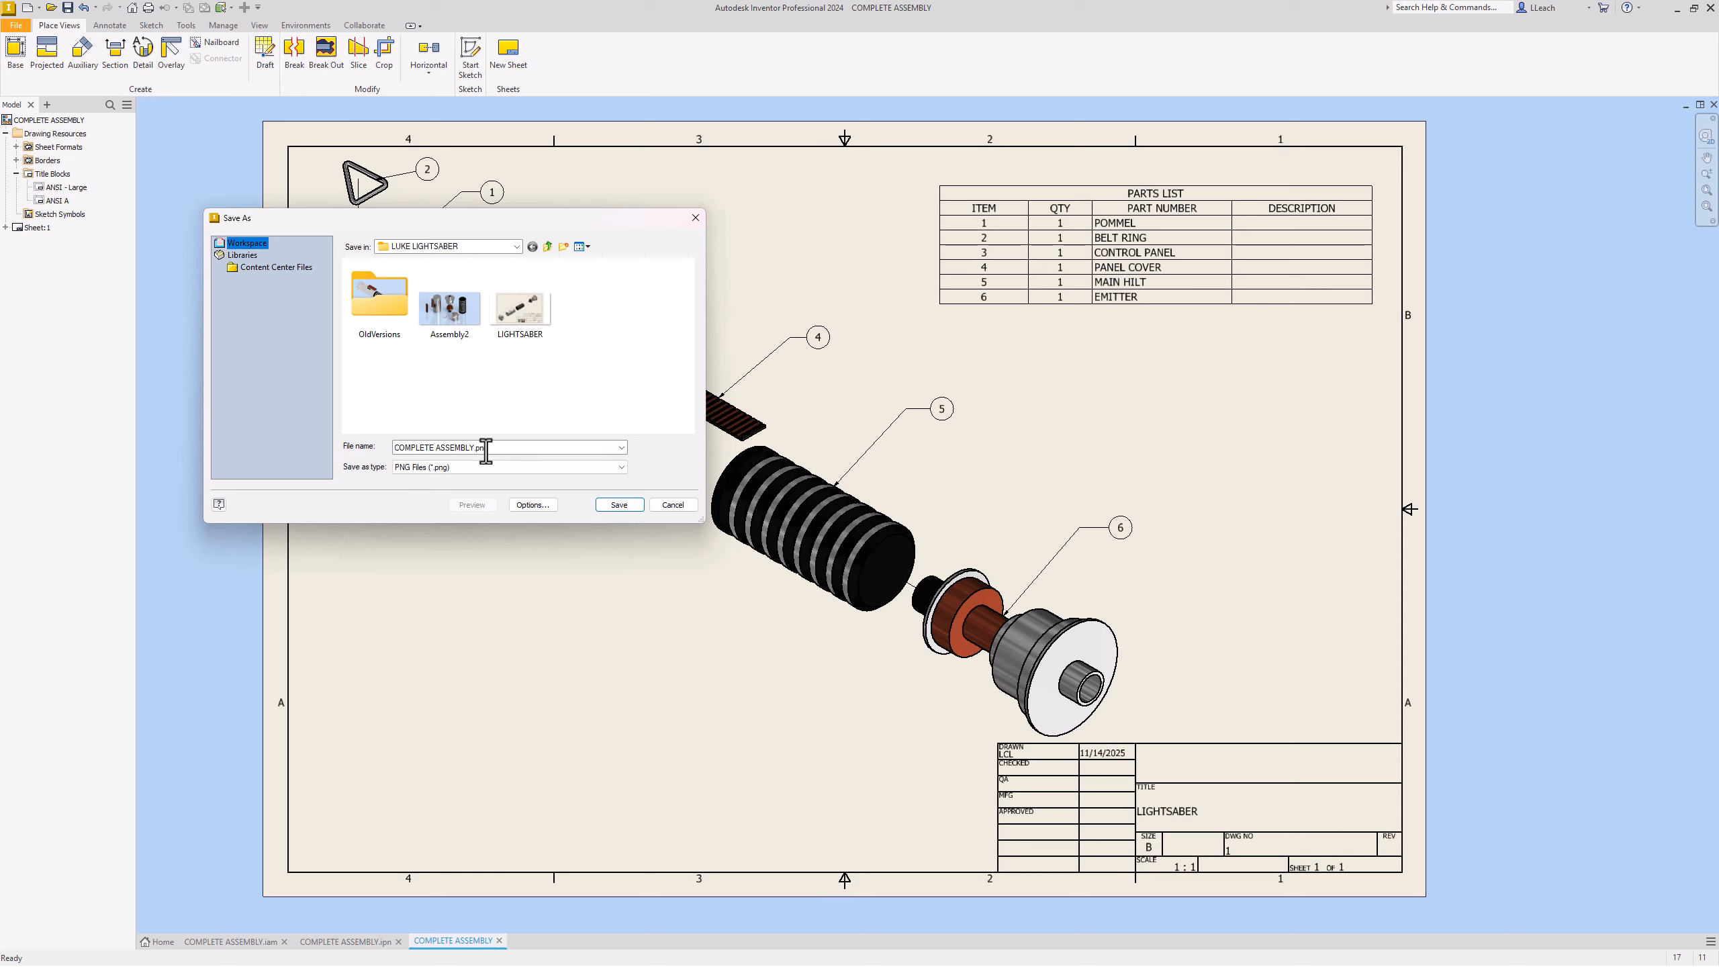
{"action": "left_click", "coordinate": [619, 505]}
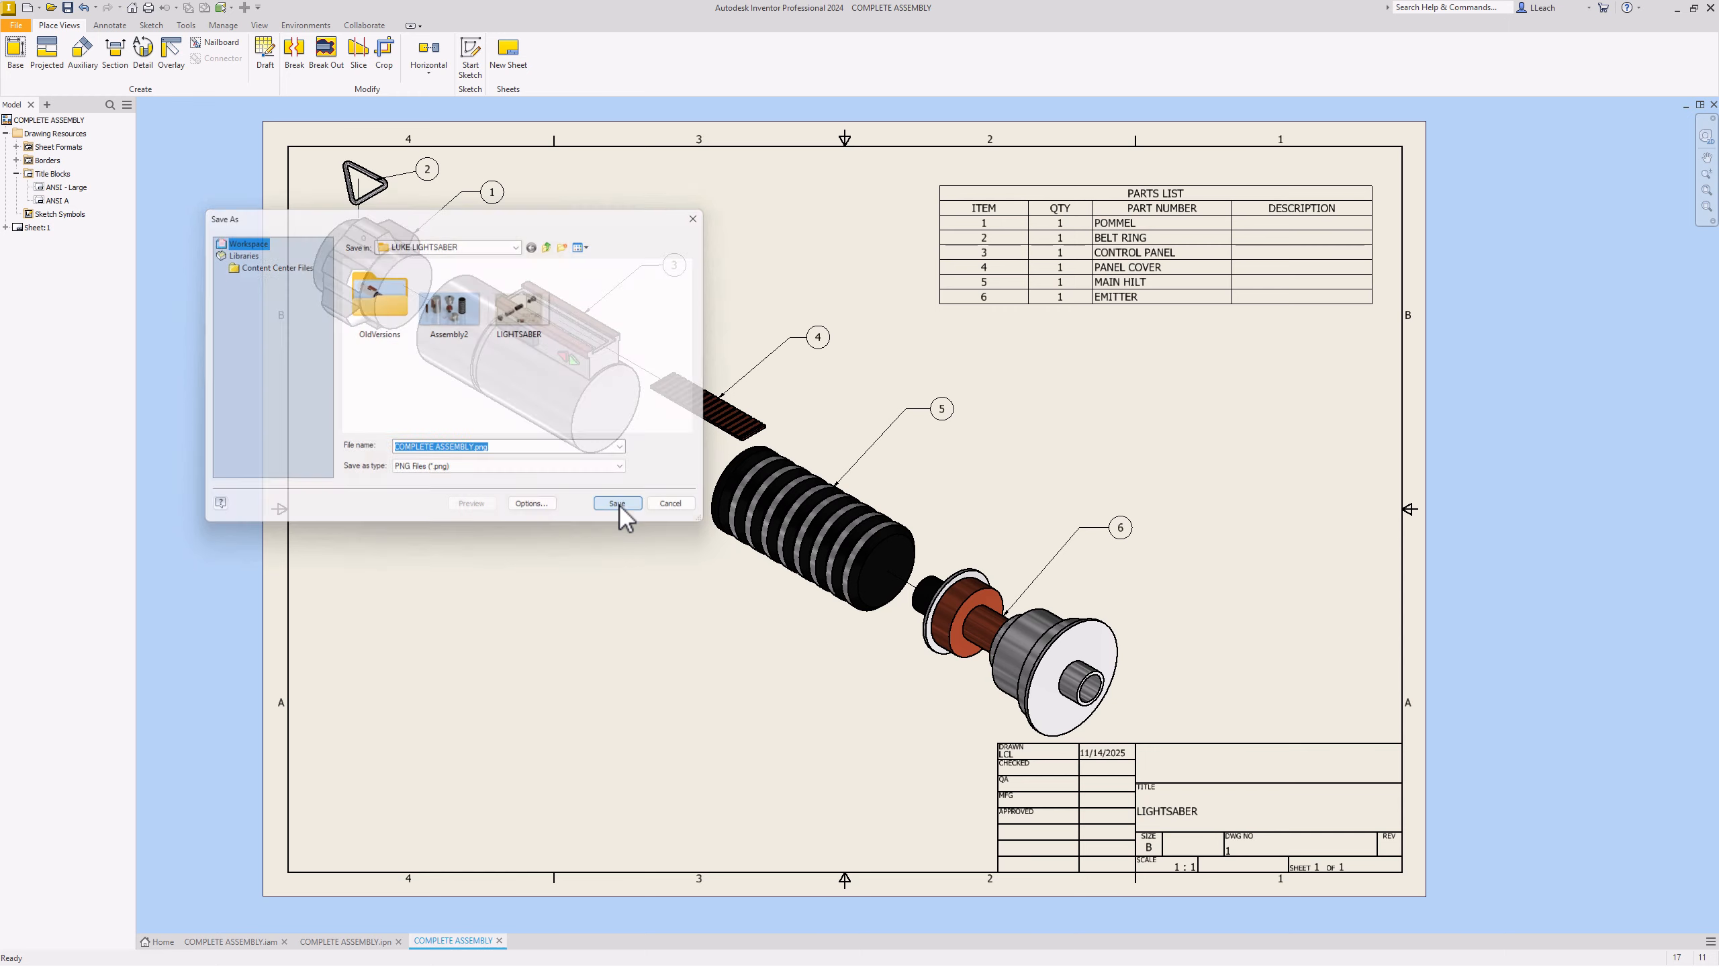